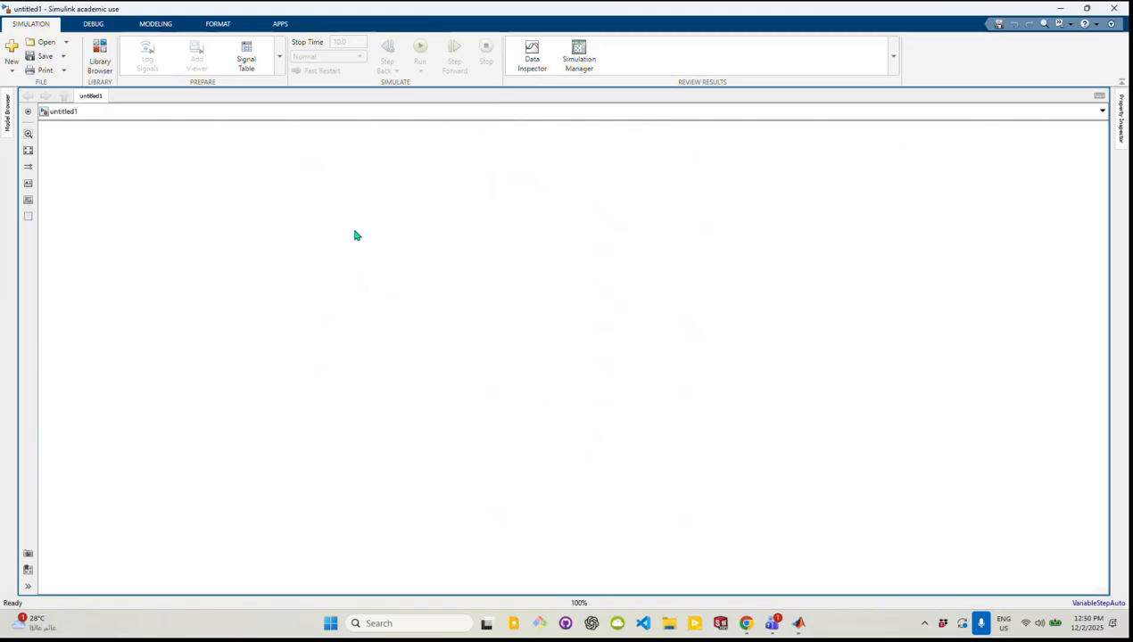
Open the Library Browser and expand the Simulink library to show its block categories
click(100, 55)
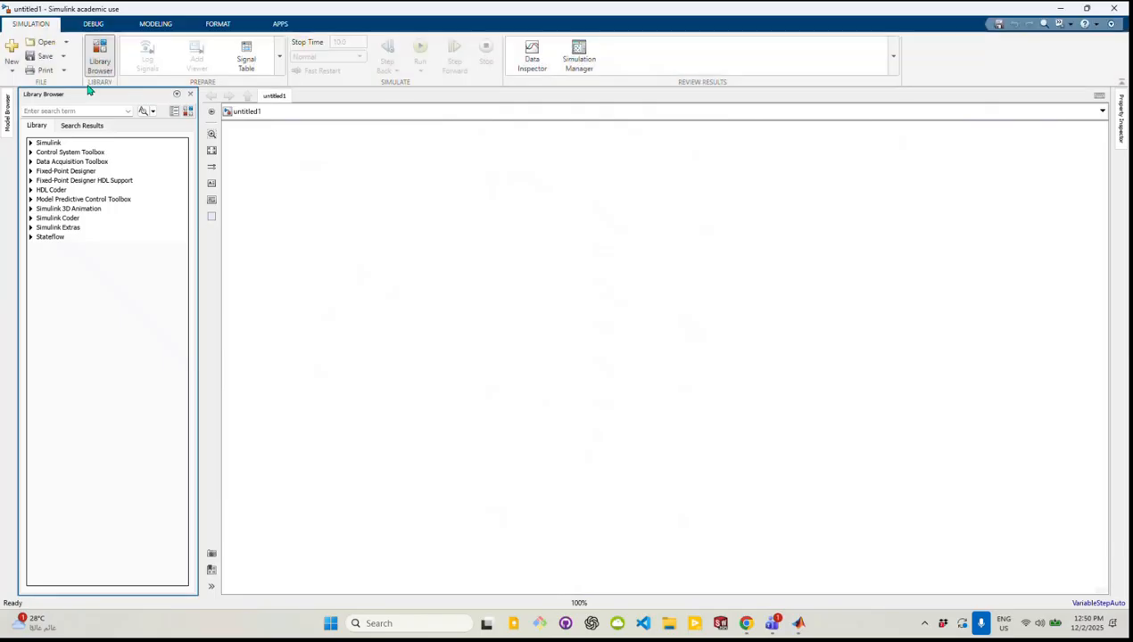
click(31, 145)
click(33, 145)
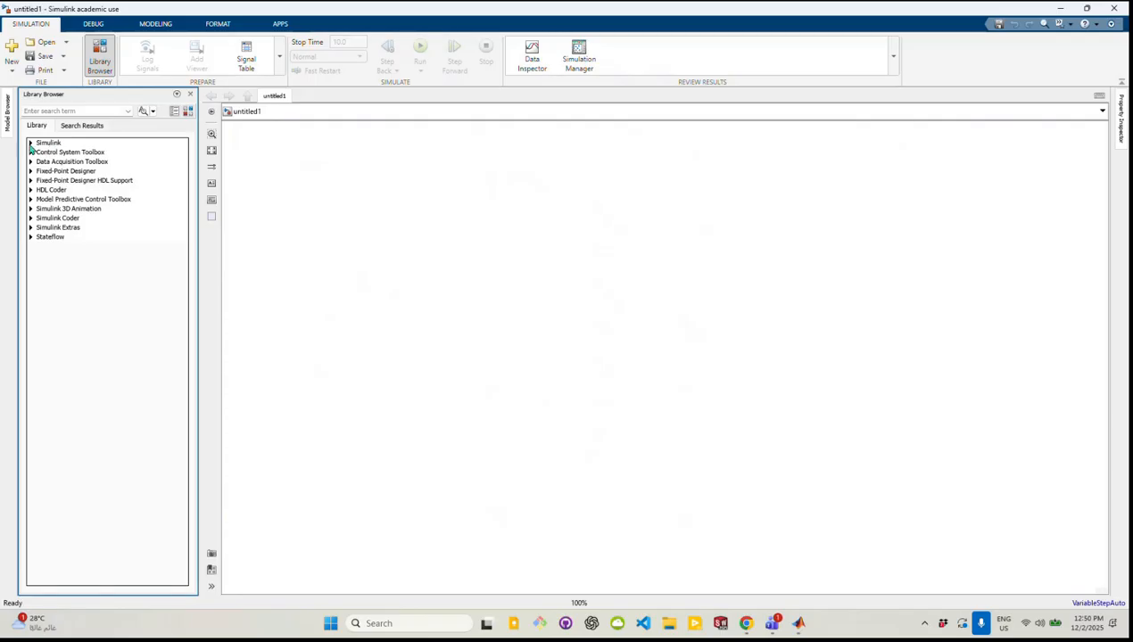
click(33, 145)
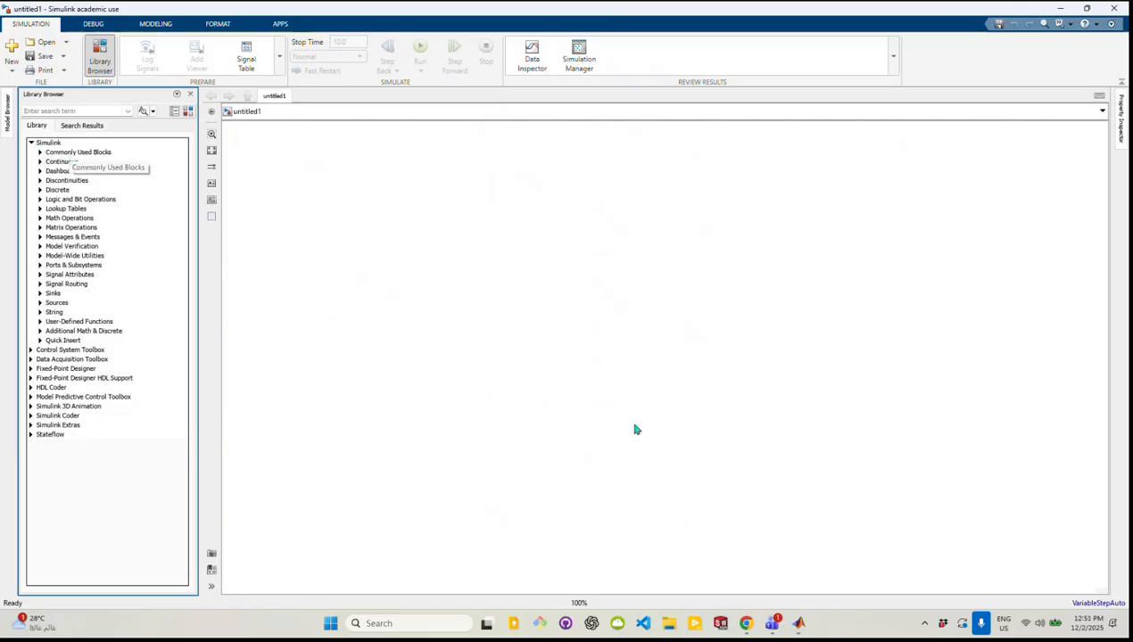
Switch to Chrome and review the part 1 and part 2 requirements and the given data in P Controller 2.pdf
click(747, 624)
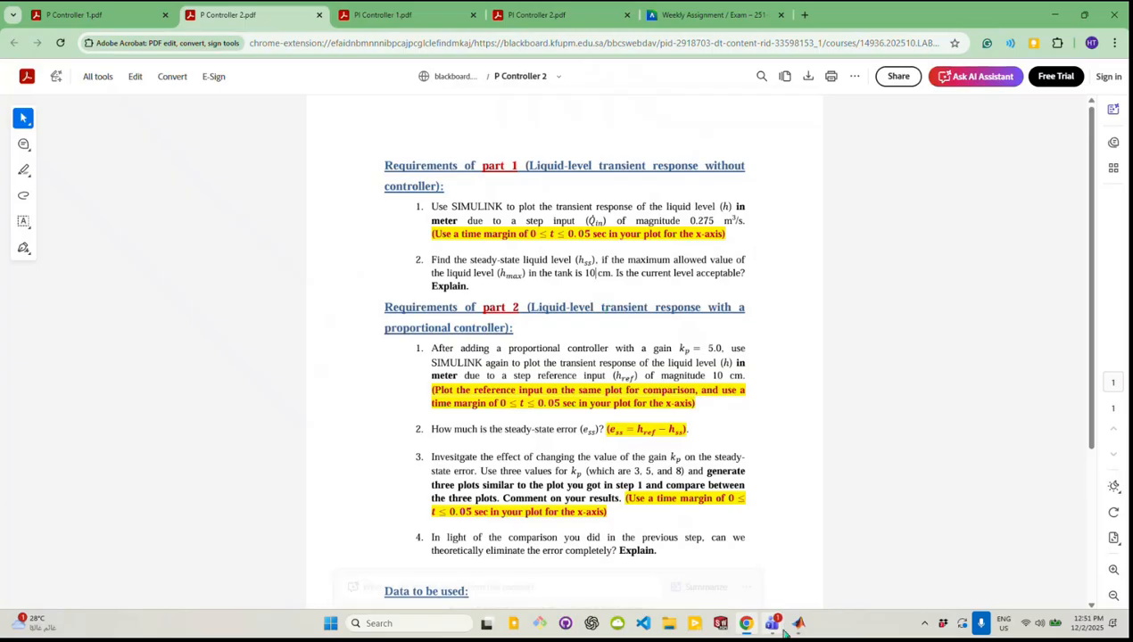
mouse_move(760, 630)
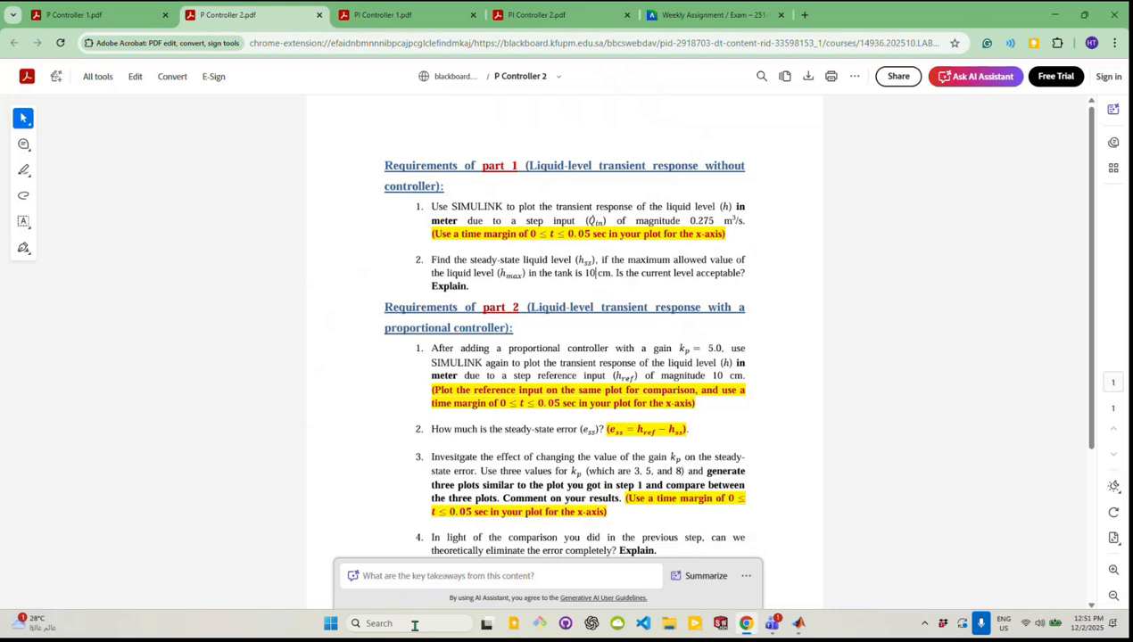
scroll(598, 417, down, 3)
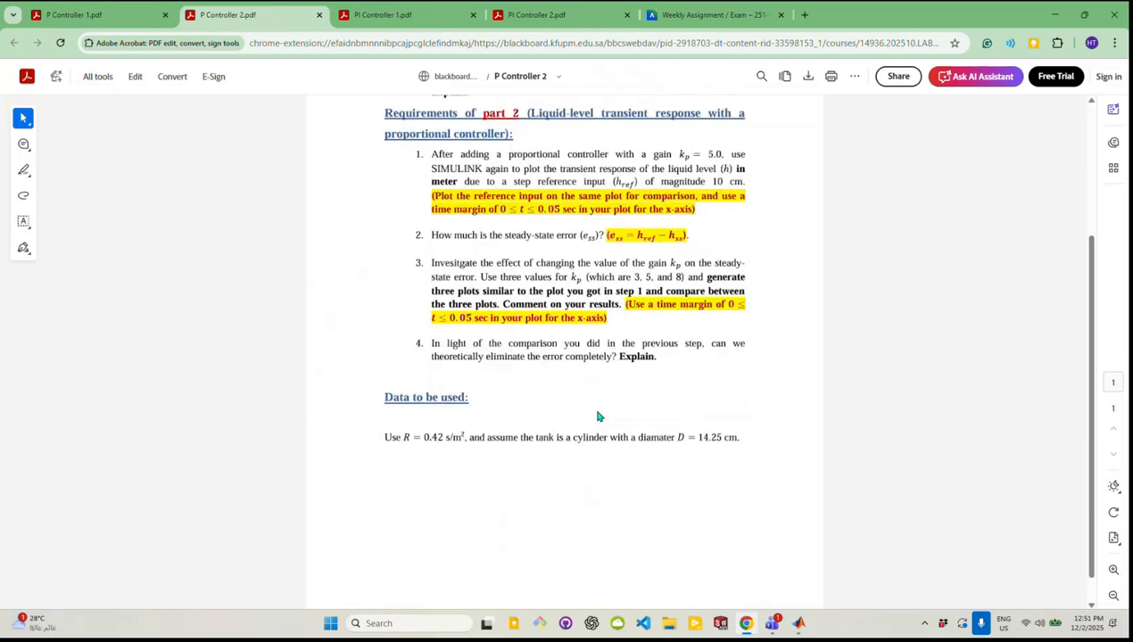
scroll(598, 416, up, 3)
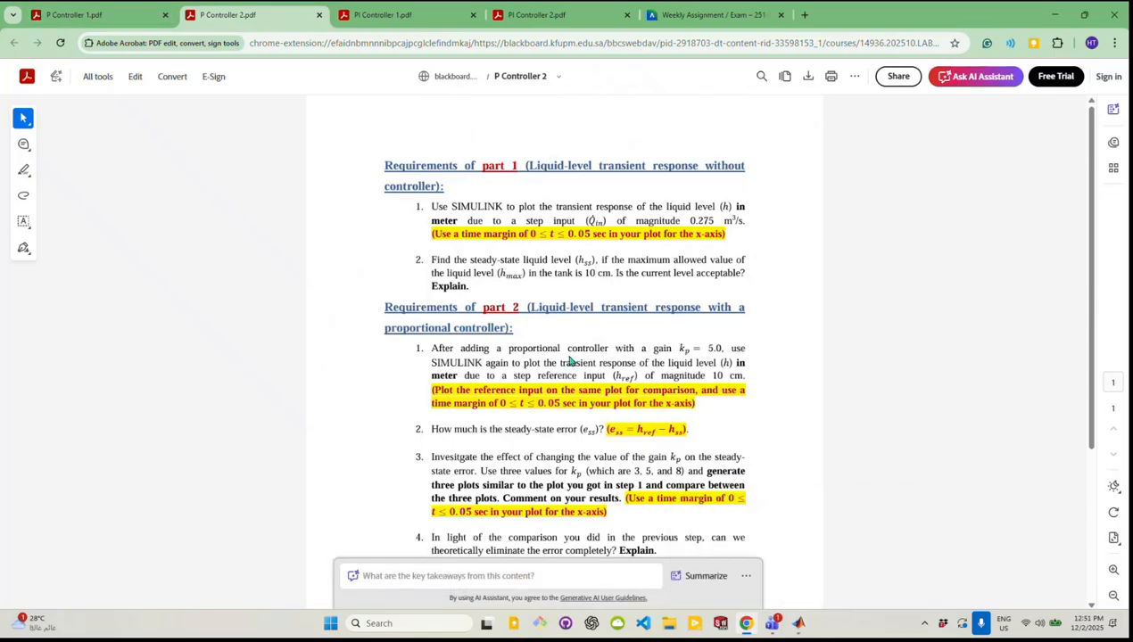
Examine the fluid tank schematic and the control system block diagram with its transfer functions in P Controller 1.pdf
click(83, 15)
scroll(428, 359, down, 1)
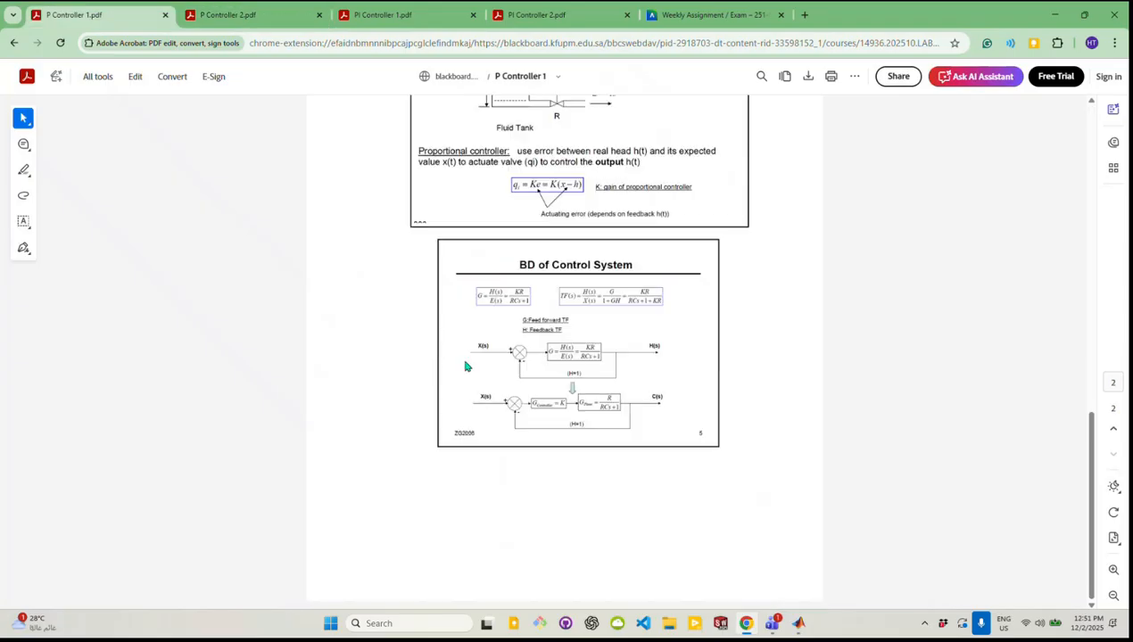
scroll(584, 362, up, 2)
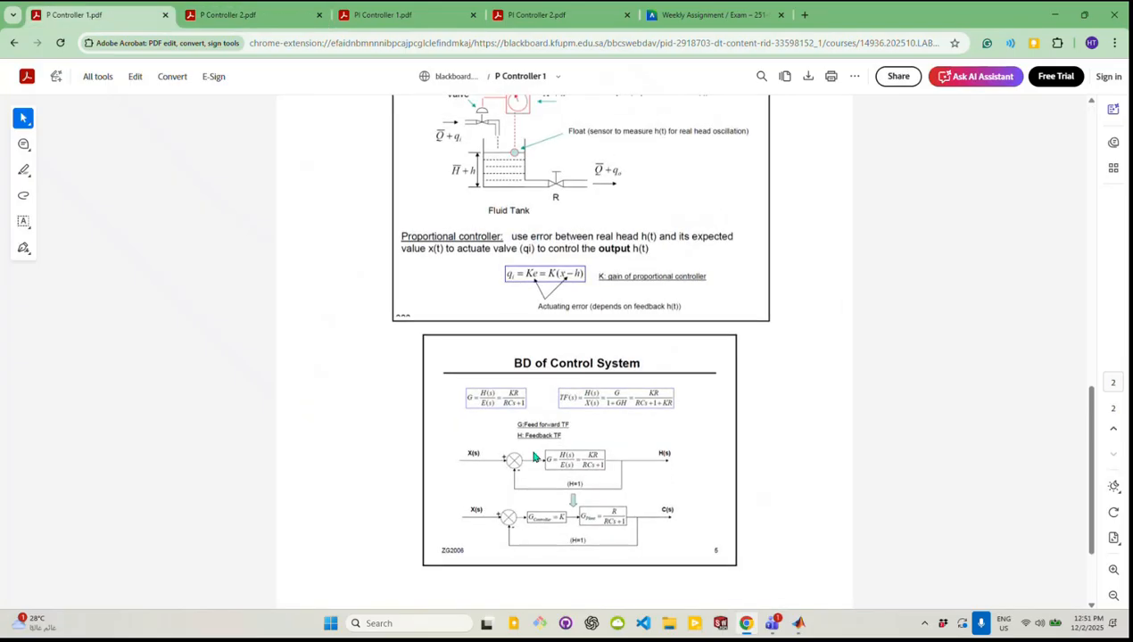
scroll(535, 457, up, 2)
scroll(536, 458, down, 3)
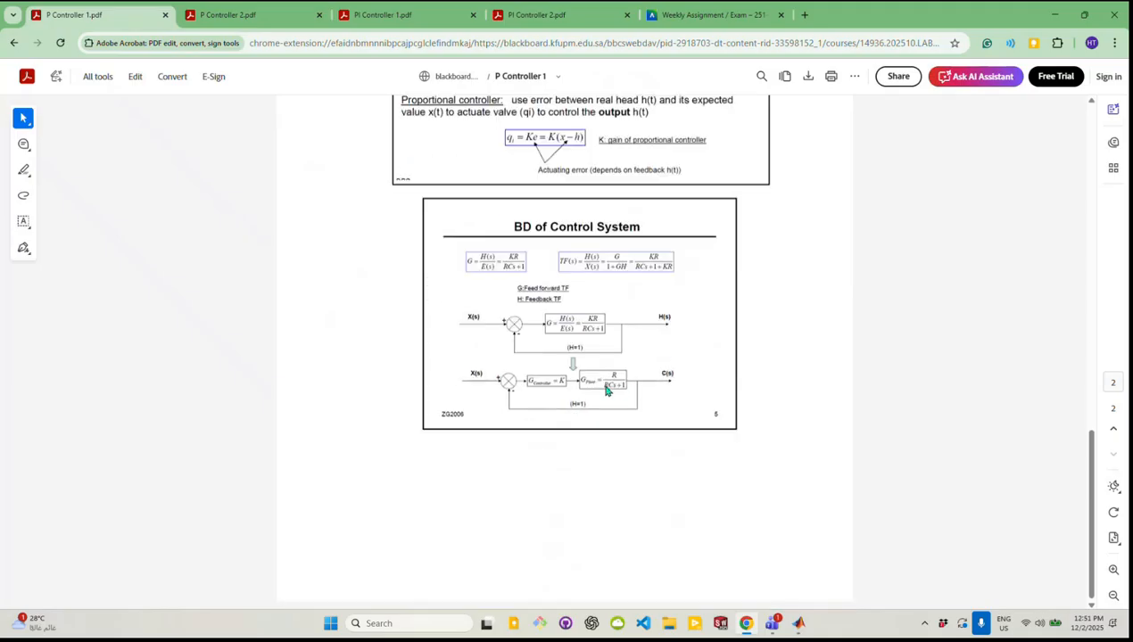
scroll(608, 403, up, 2)
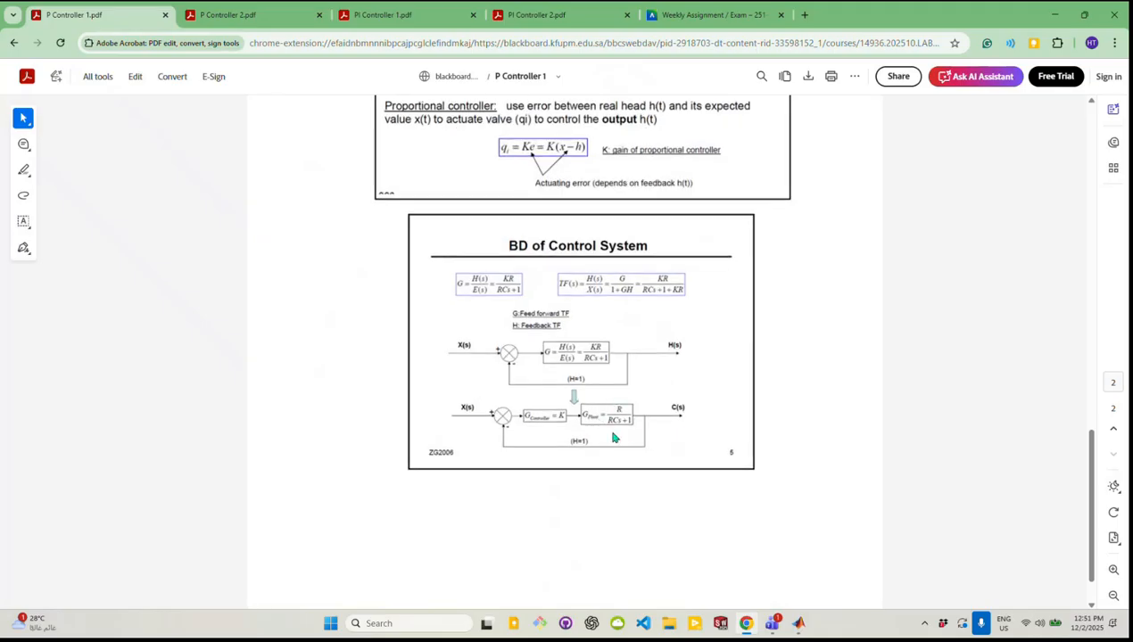
scroll(617, 417, up, 3)
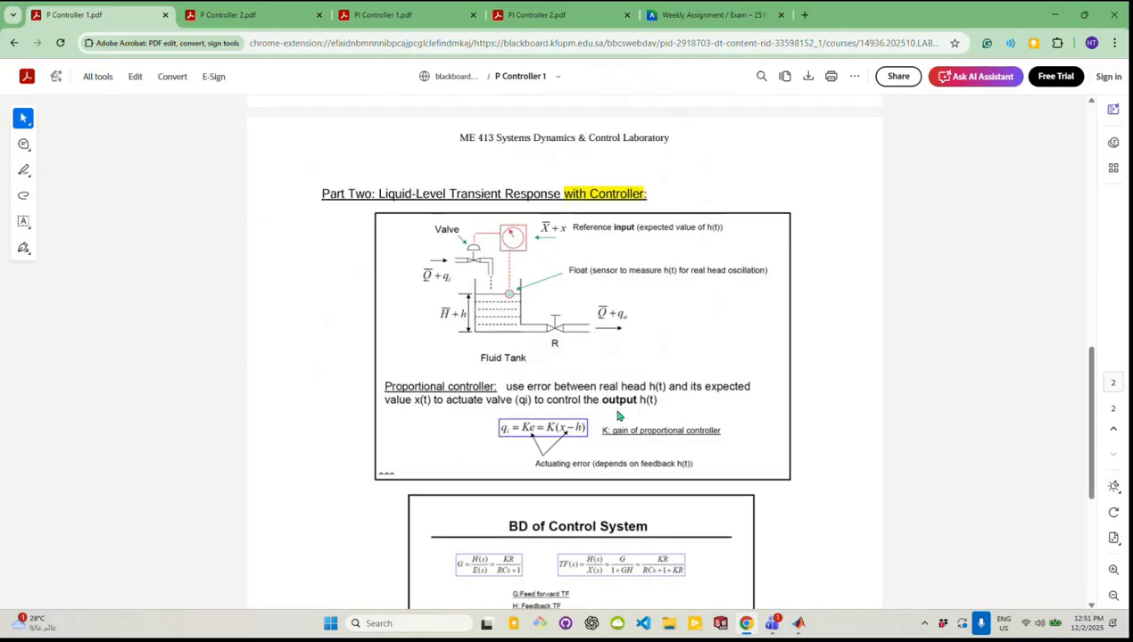
scroll(618, 415, down, 3)
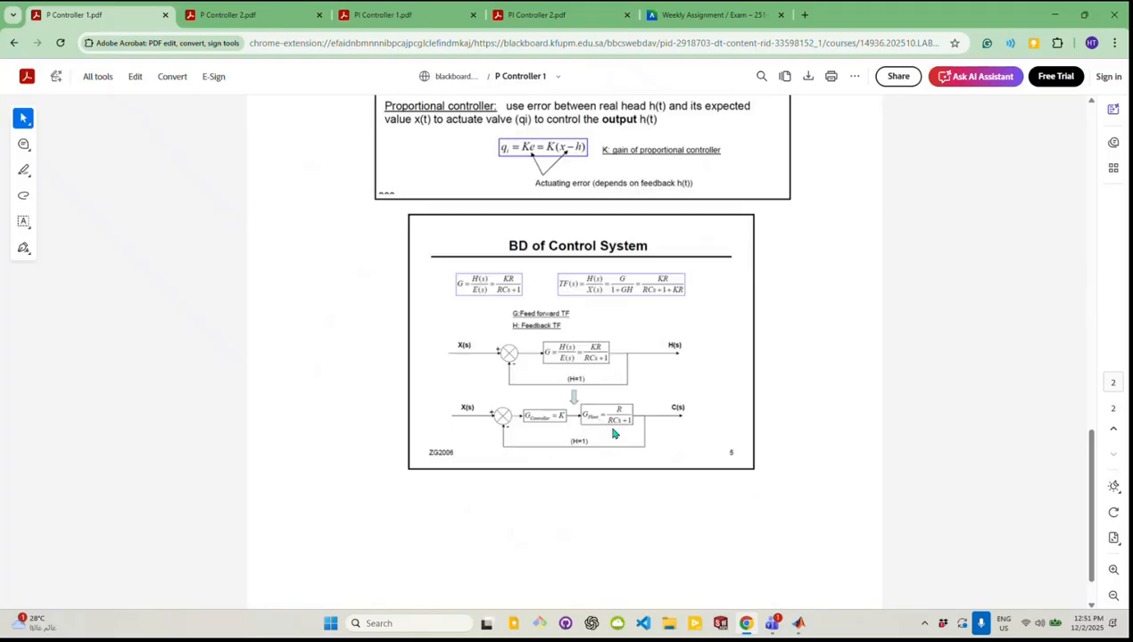
scroll(617, 421, up, 3)
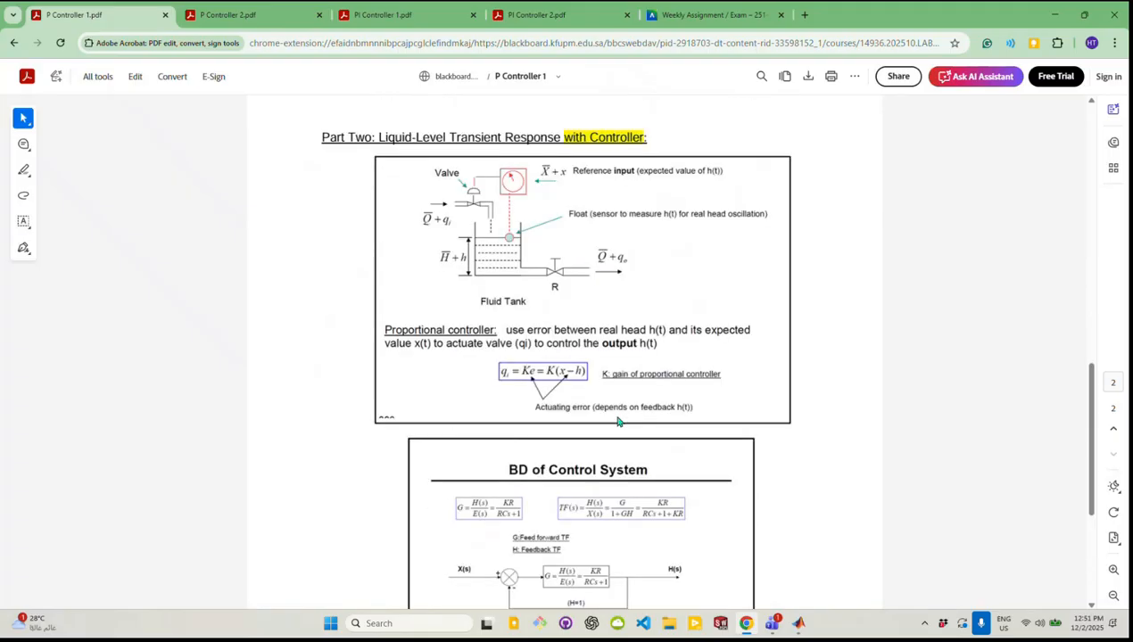
scroll(618, 421, down, 4)
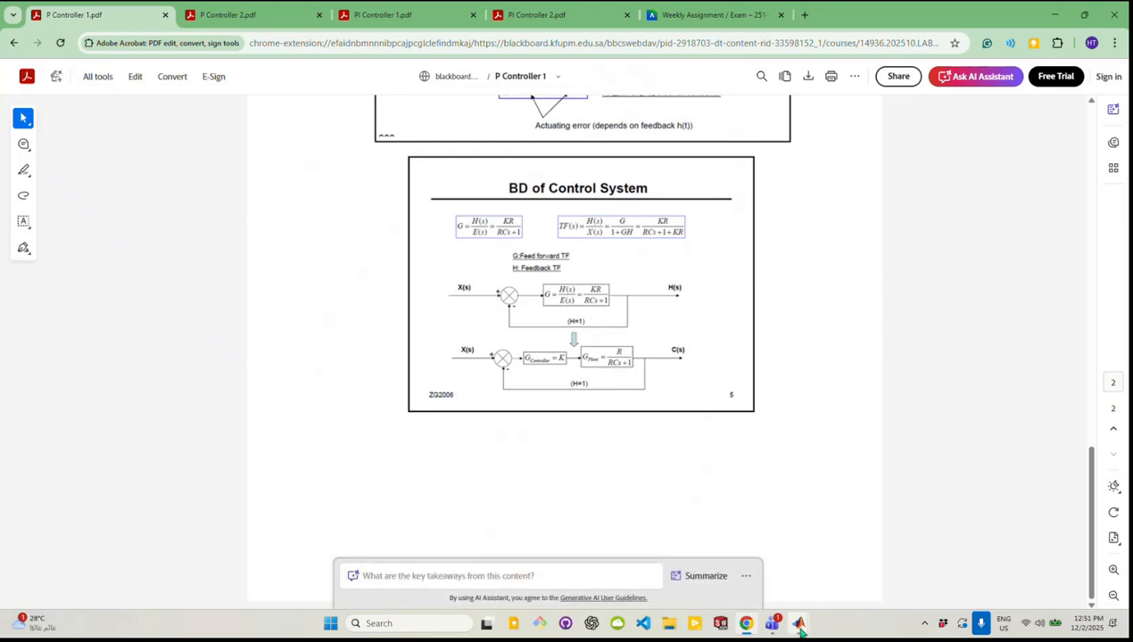
Switch back to the untitled1 Simulink model and place a Transfer Fcn block from the Continuous library near the canvas centre
mouse_move(800, 631)
click(766, 551)
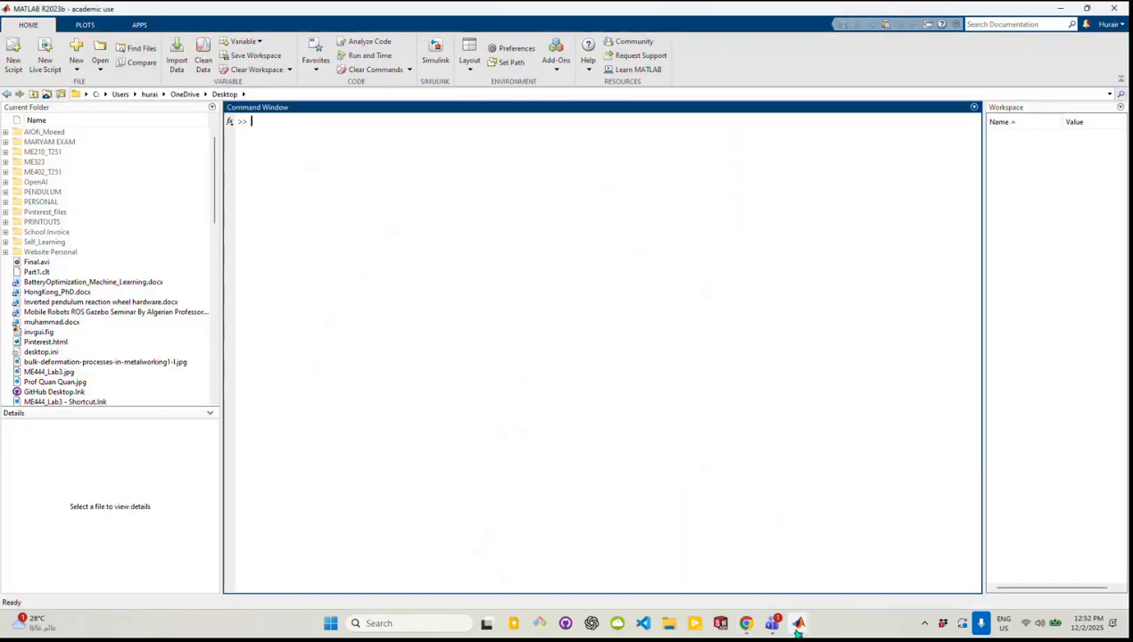
mouse_move(799, 623)
click(839, 560)
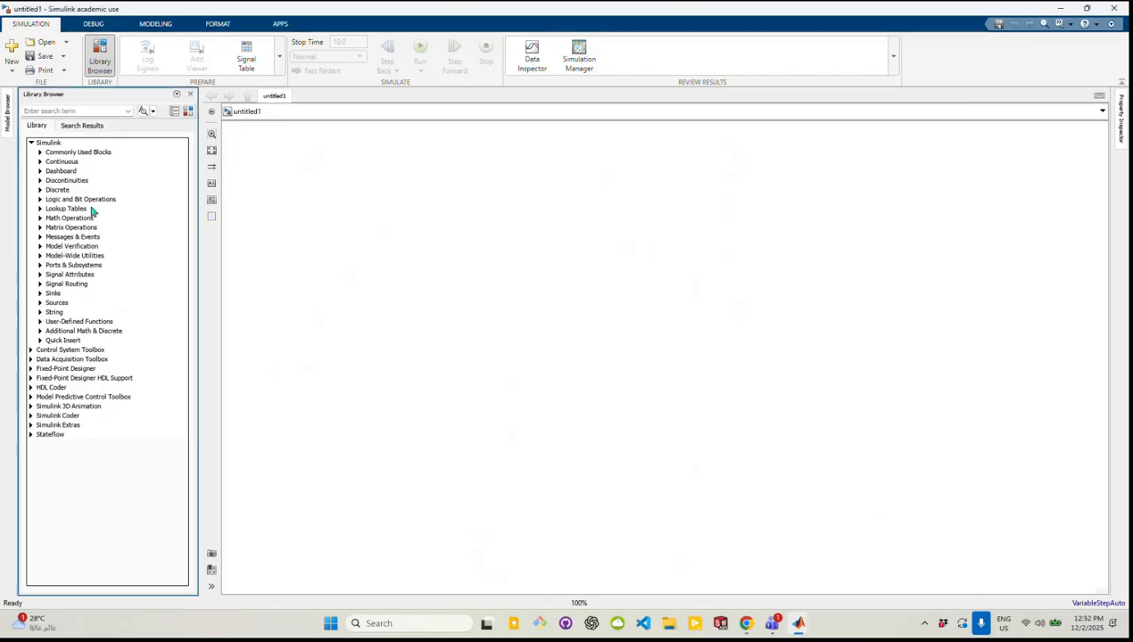
click(41, 162)
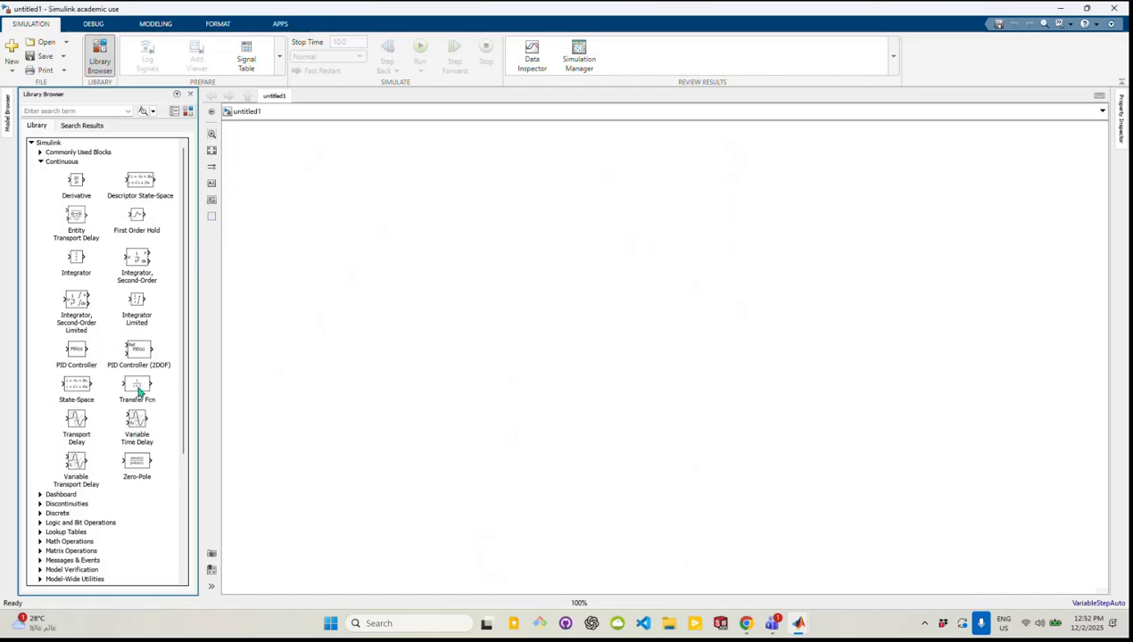
drag(138, 392, 588, 357)
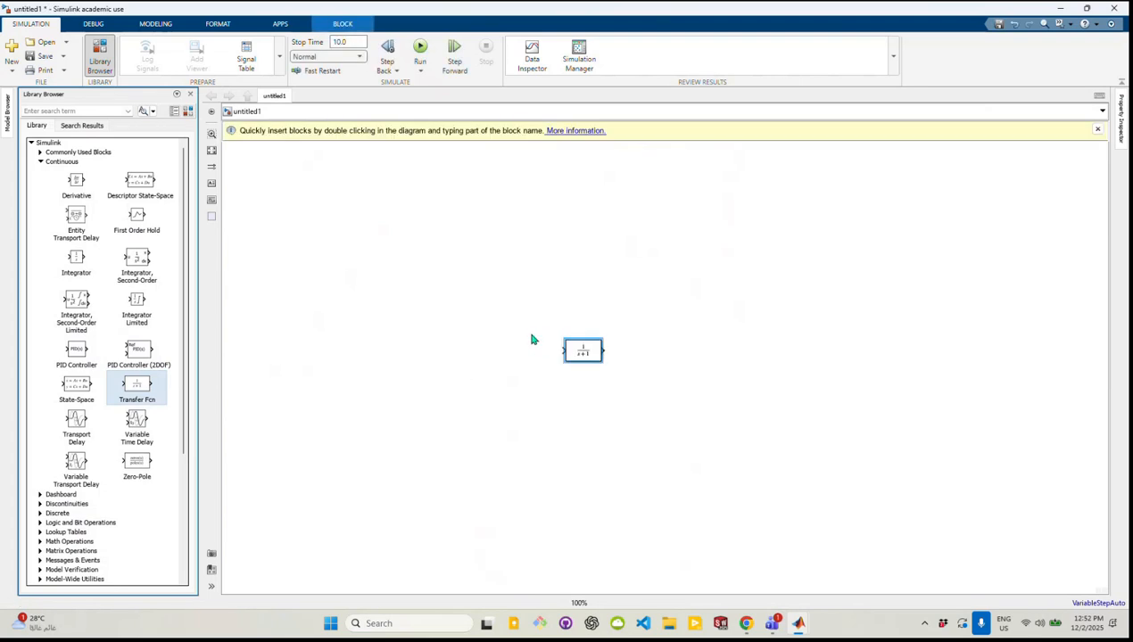
drag(584, 354, 649, 360)
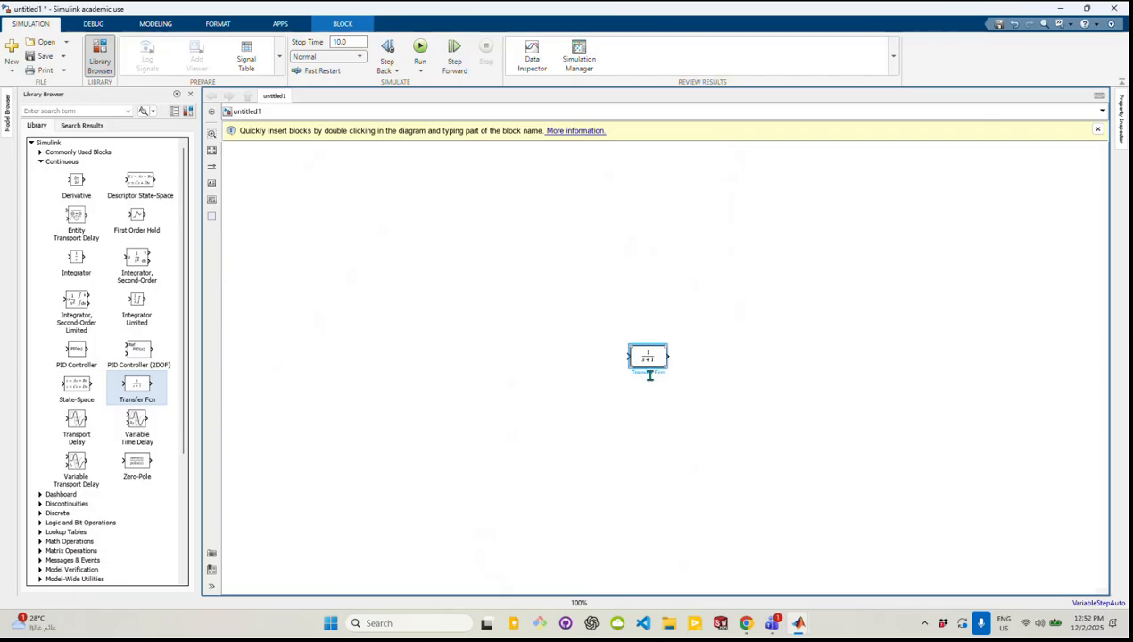
click(642, 382)
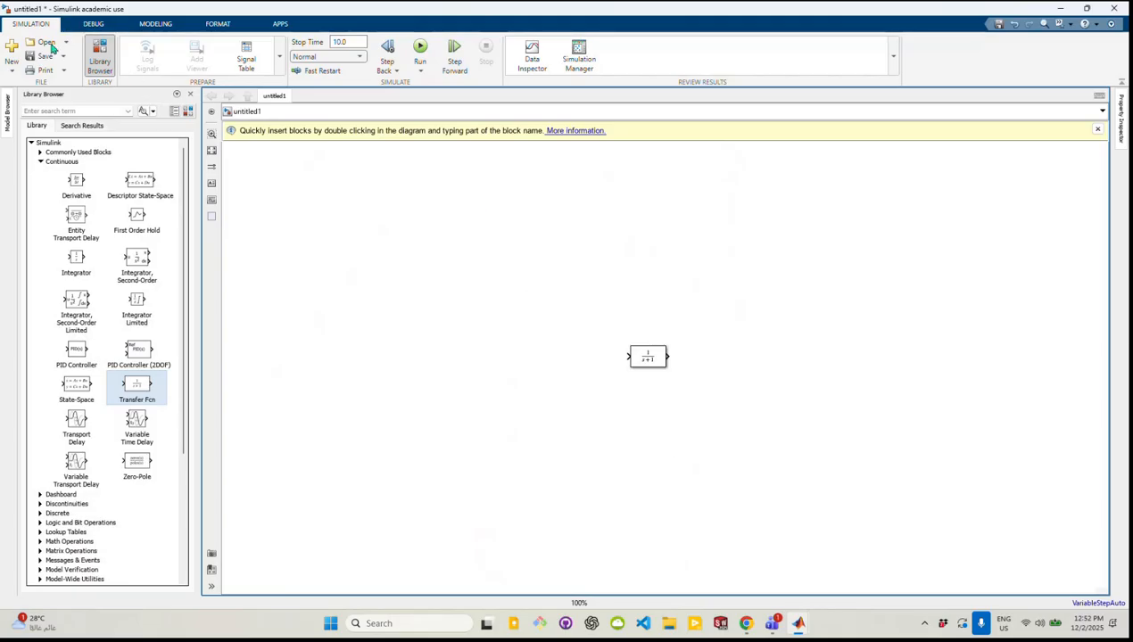
click(89, 25)
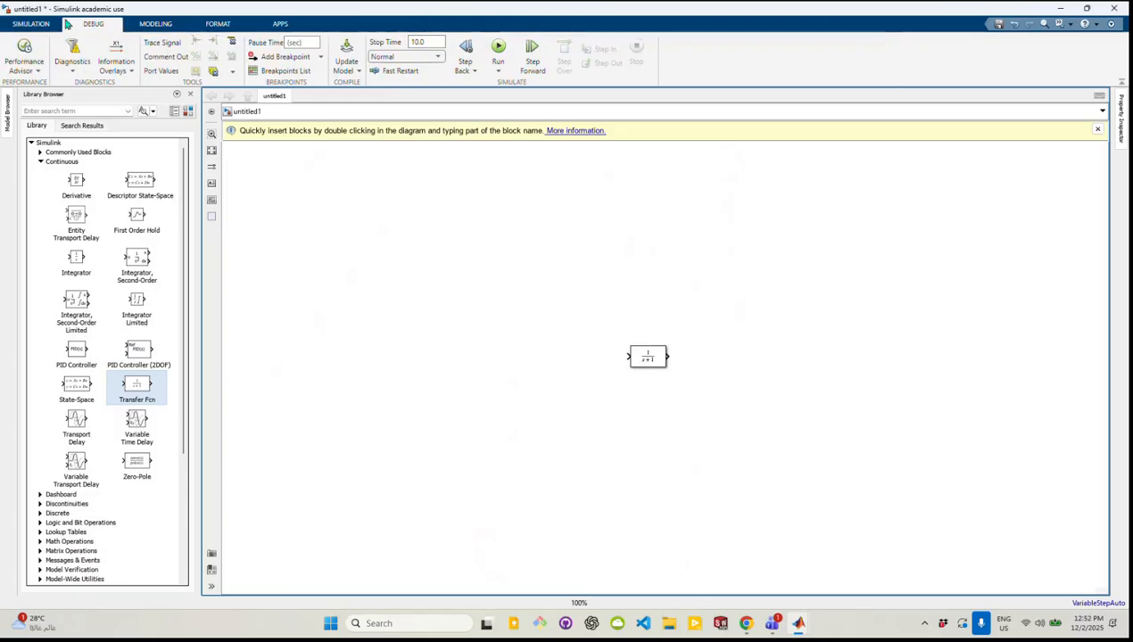
click(43, 23)
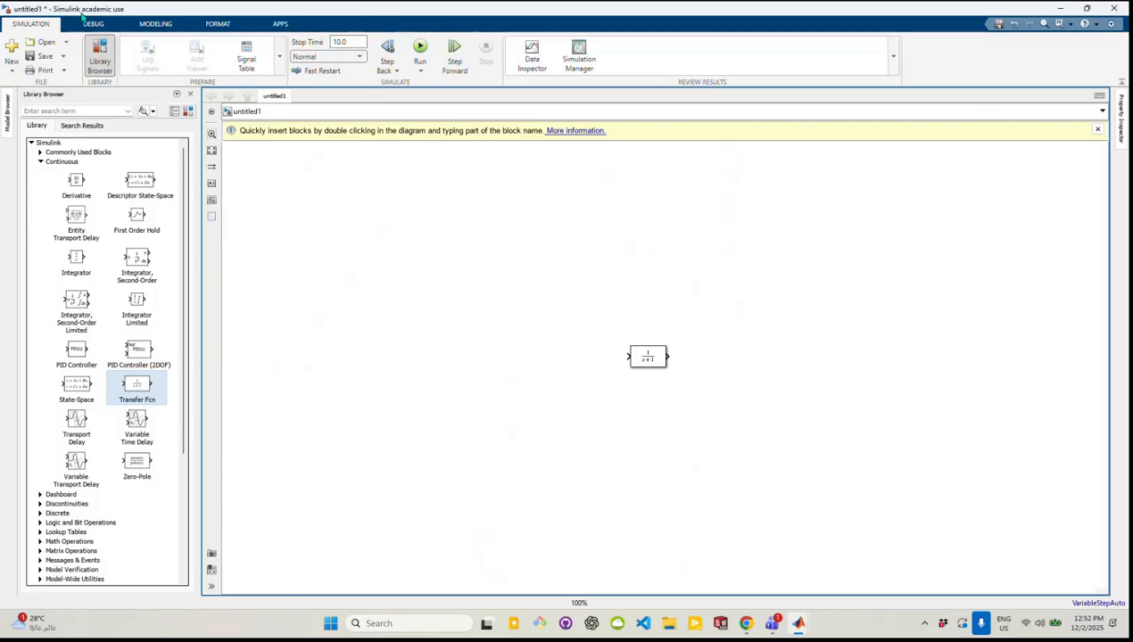
Set the Transfer Fcn block's numerator coefficients to [R]
double_click(650, 358)
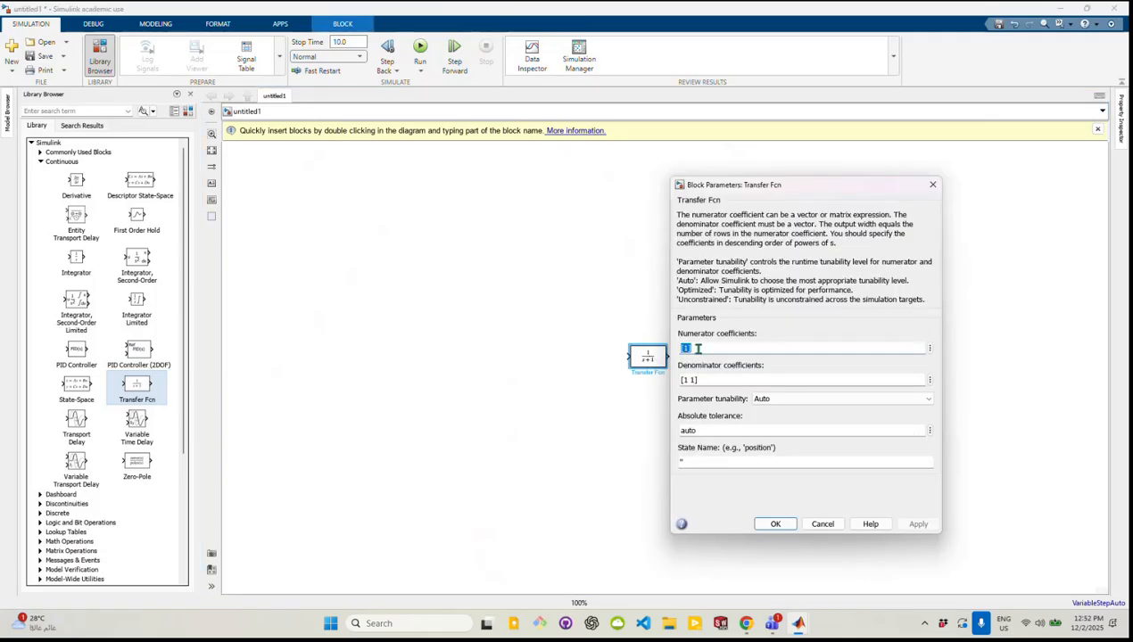
click(684, 347)
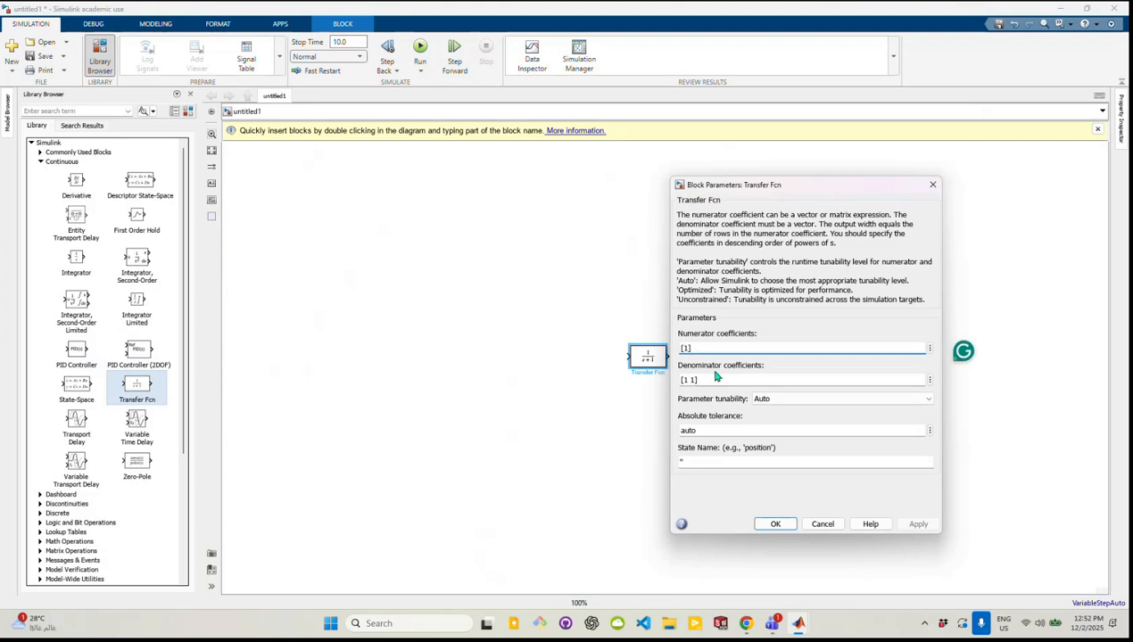
key(BackSpace)
text(R)
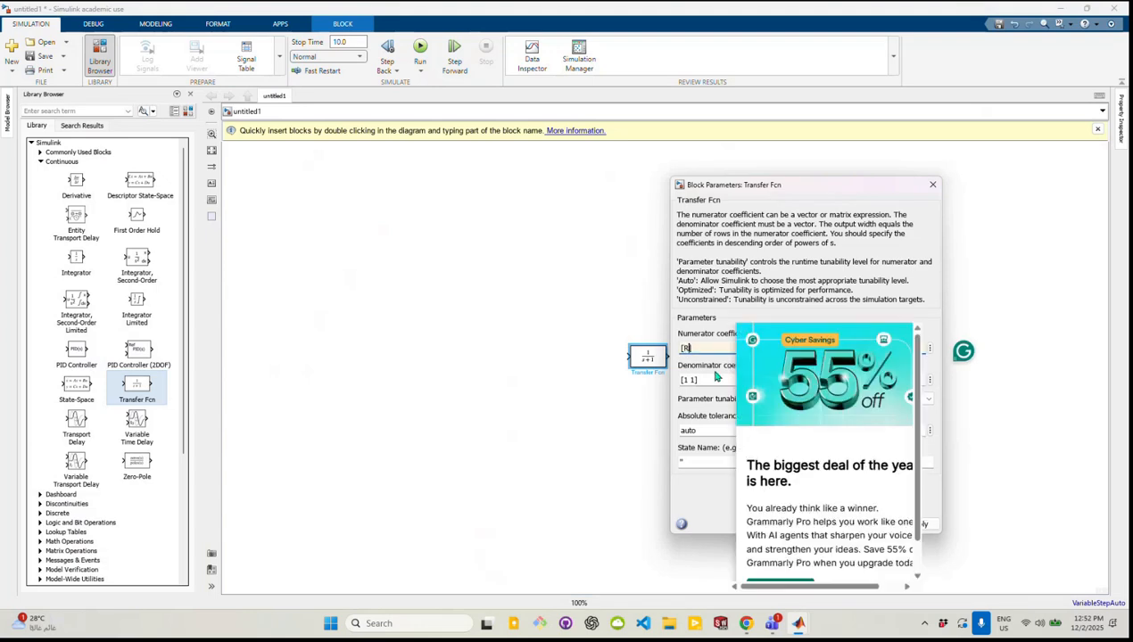
click(605, 418)
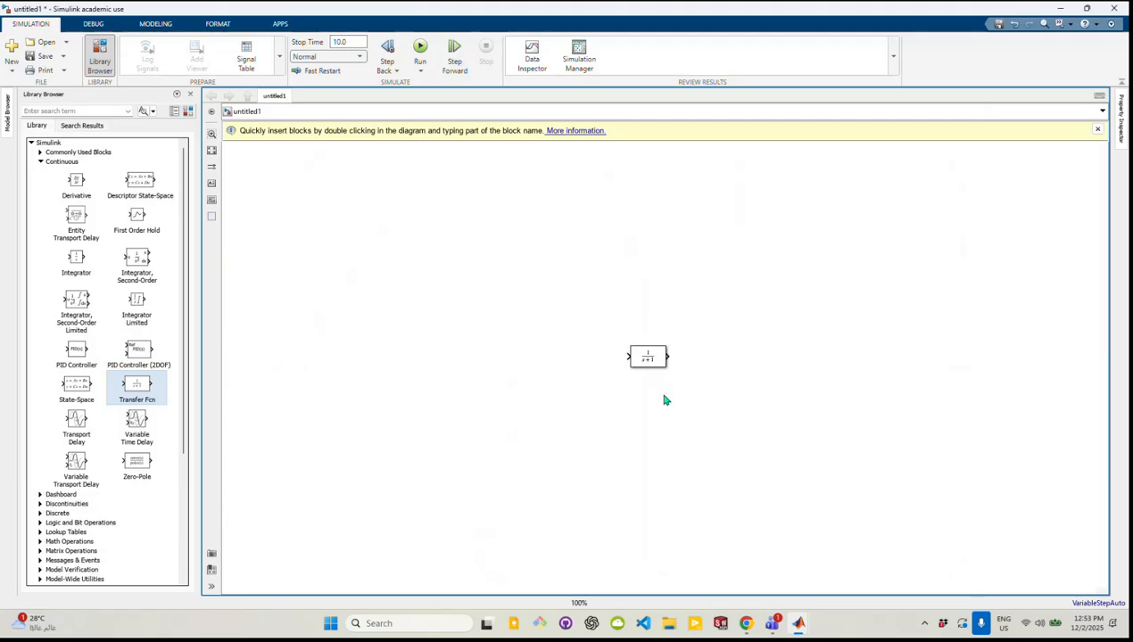
Set the Transfer Fcn block's denominator coefficients to [R*C 1]
double_click(647, 360)
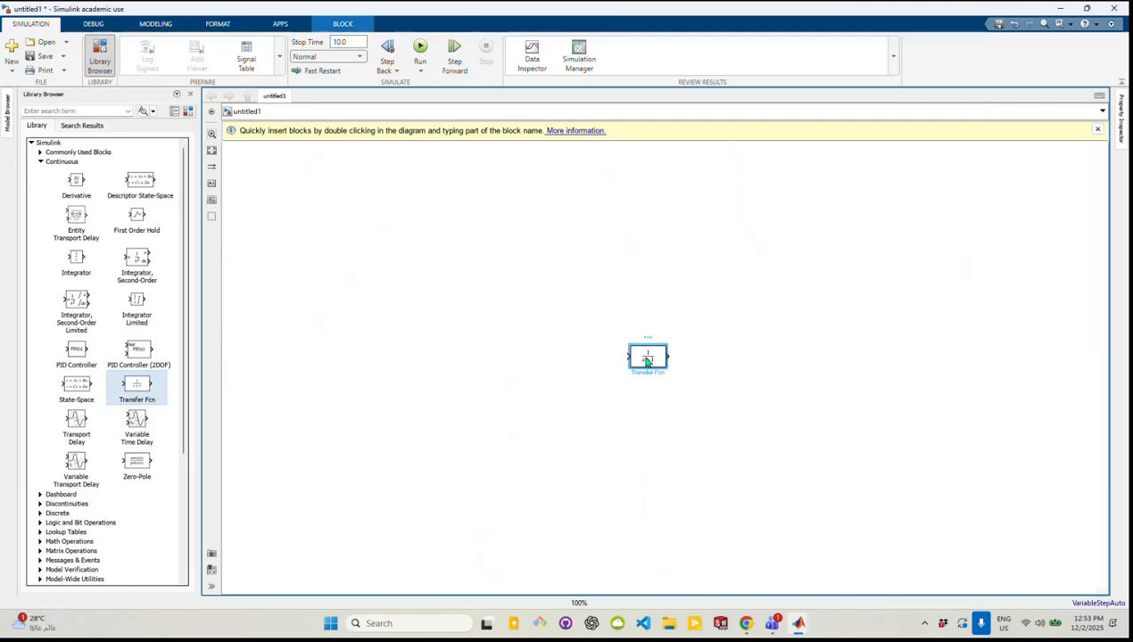
double_click(686, 380)
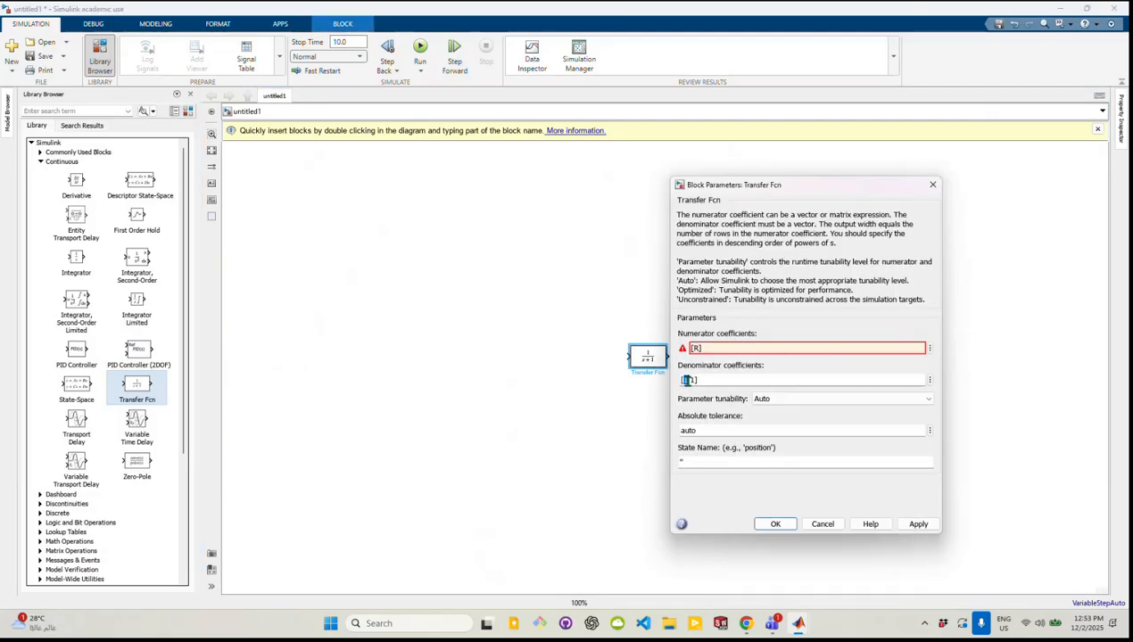
text(R)
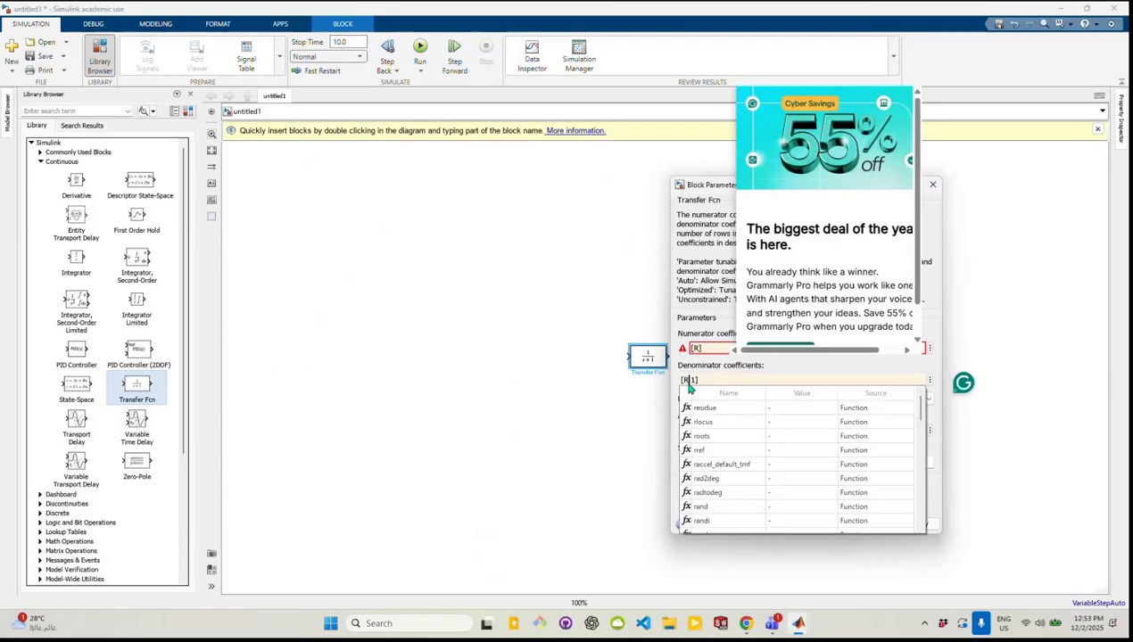
text(*C)
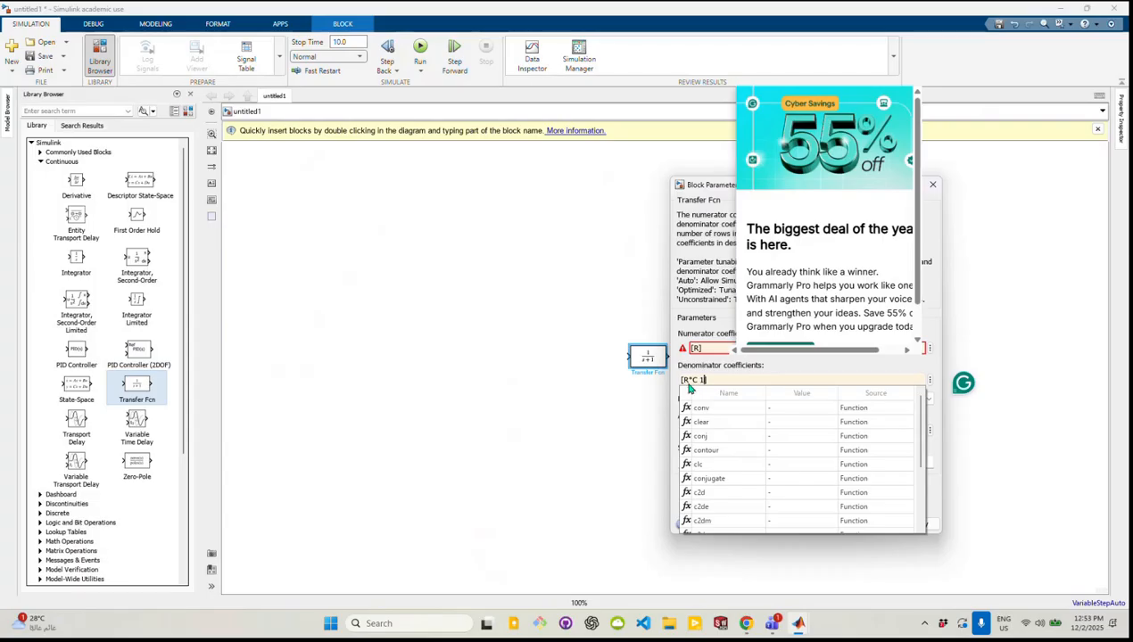
drag(681, 381, 710, 381)
click(710, 381)
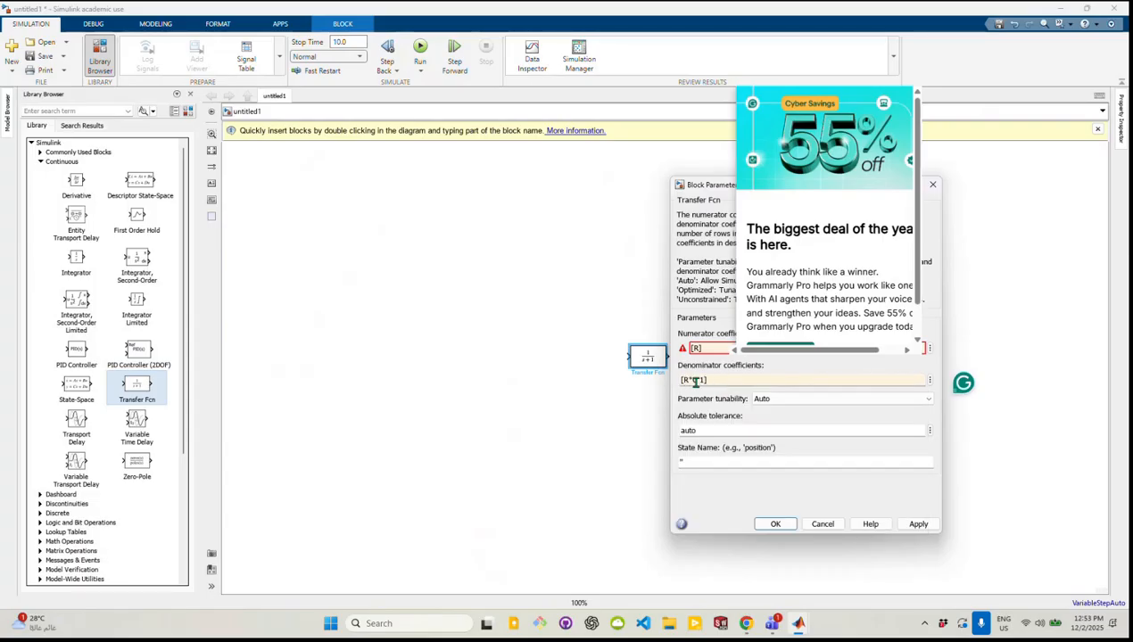
Check the plant transfer function in P Controller 1.pdf in Chrome, and return to the untitled1 Simulink model
click(749, 625)
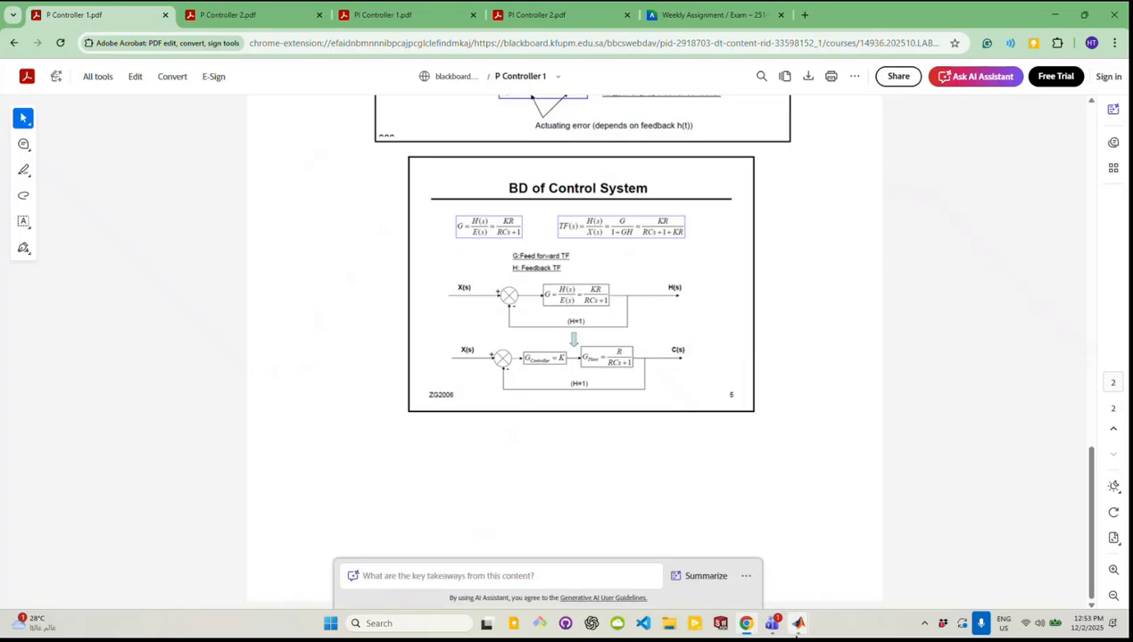
mouse_move(799, 635)
click(836, 567)
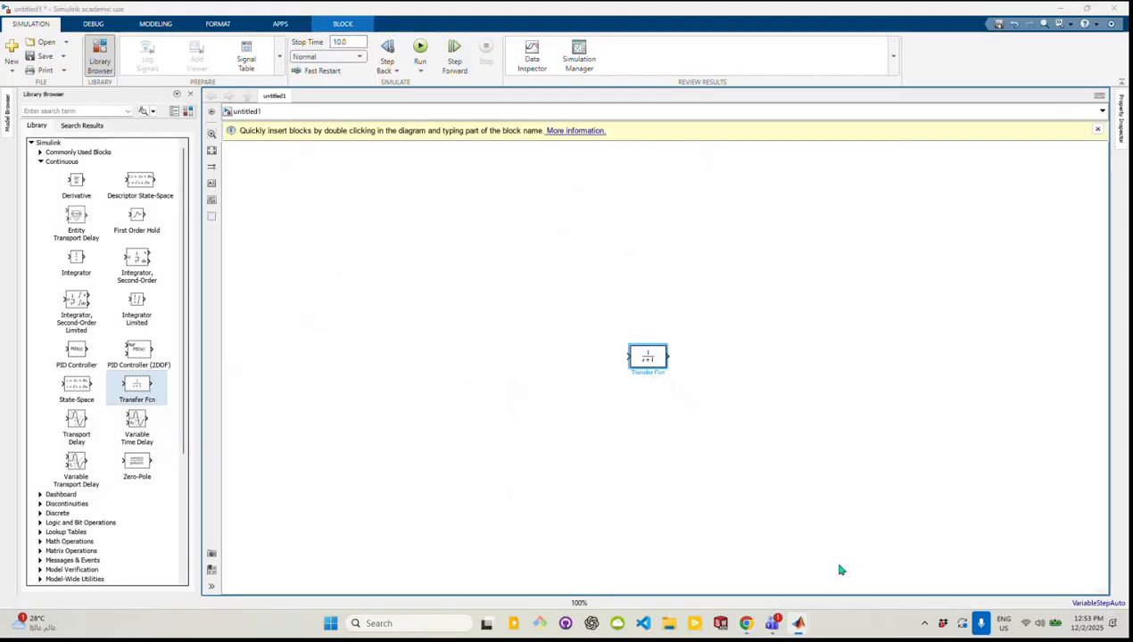
Try to create R as new data in the Model Workspace from the Transfer Fcn block's numerator coefficients
double_click(648, 359)
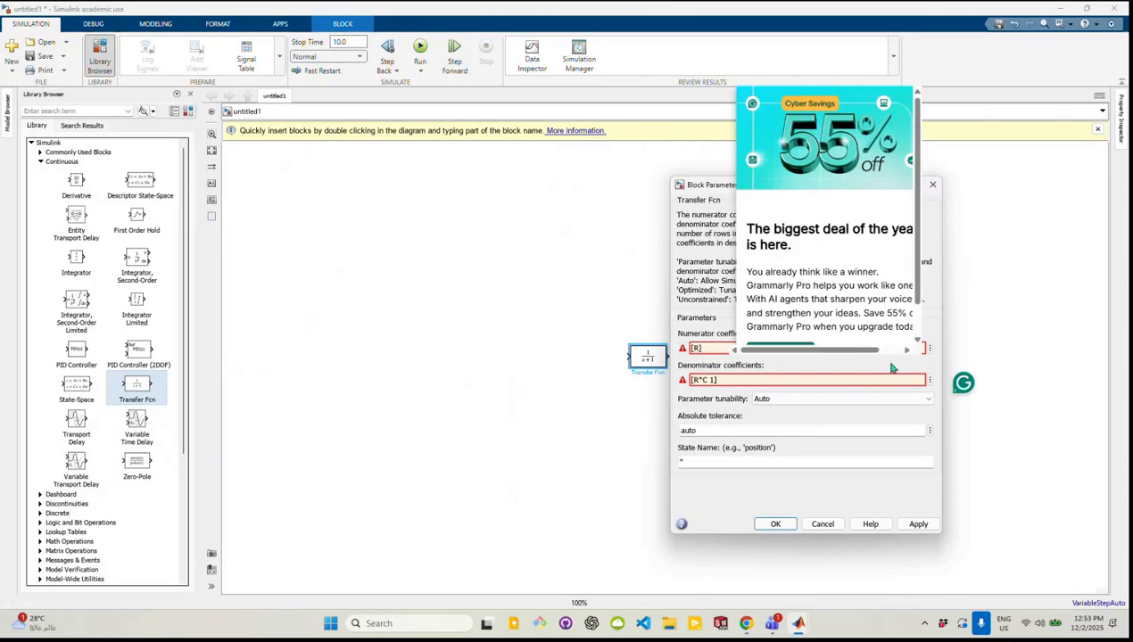
click(929, 349)
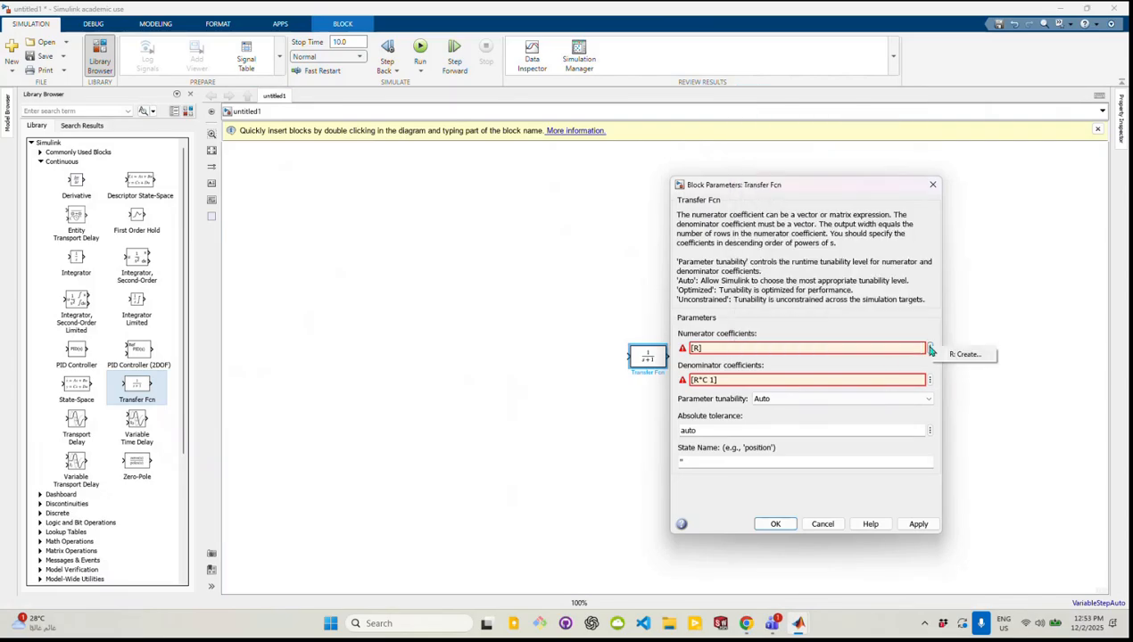
click(959, 355)
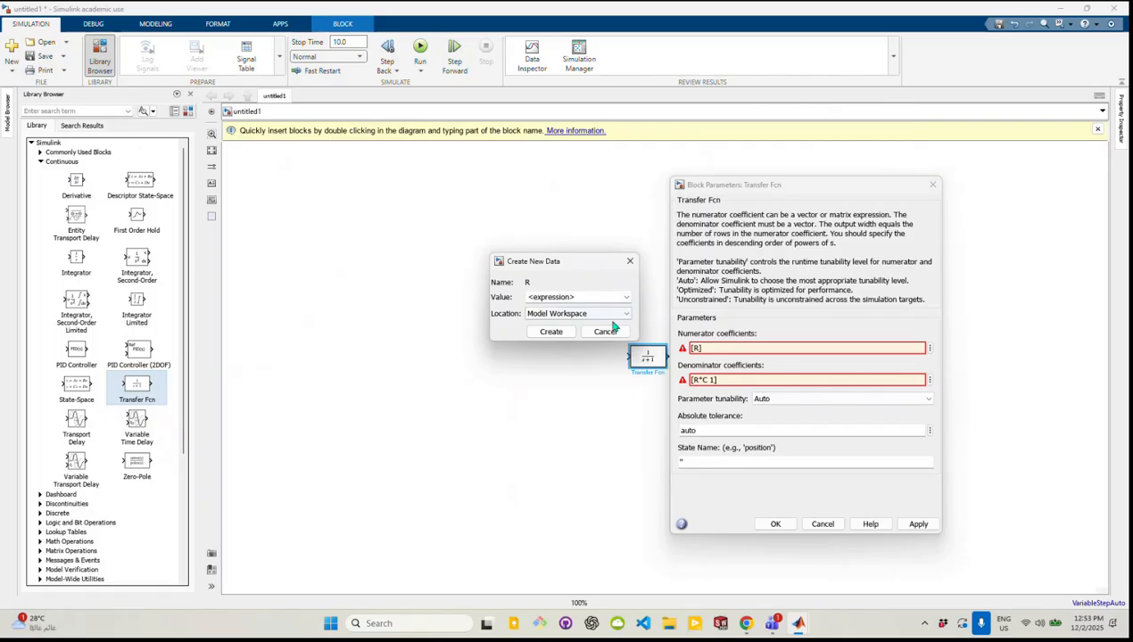
click(626, 298)
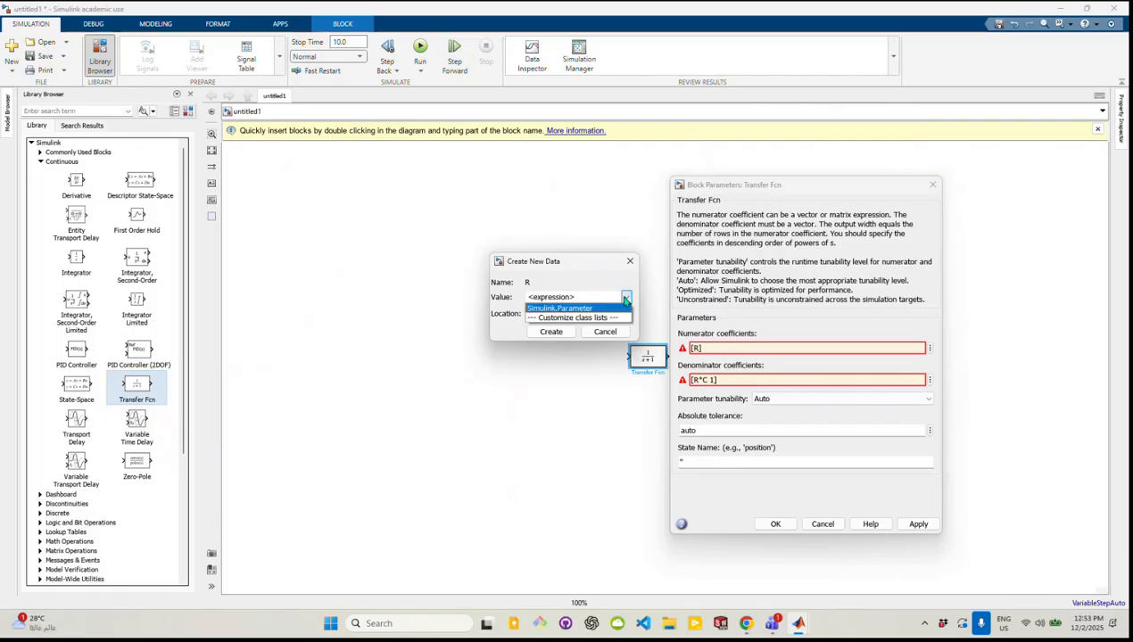
click(626, 298)
click(627, 314)
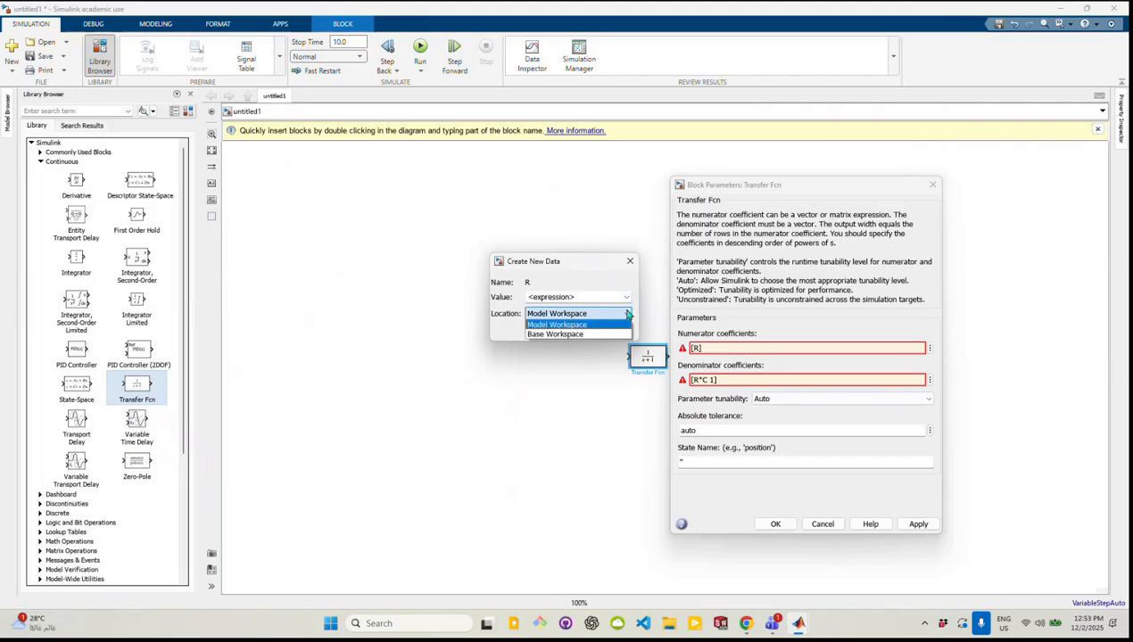
click(608, 325)
click(552, 332)
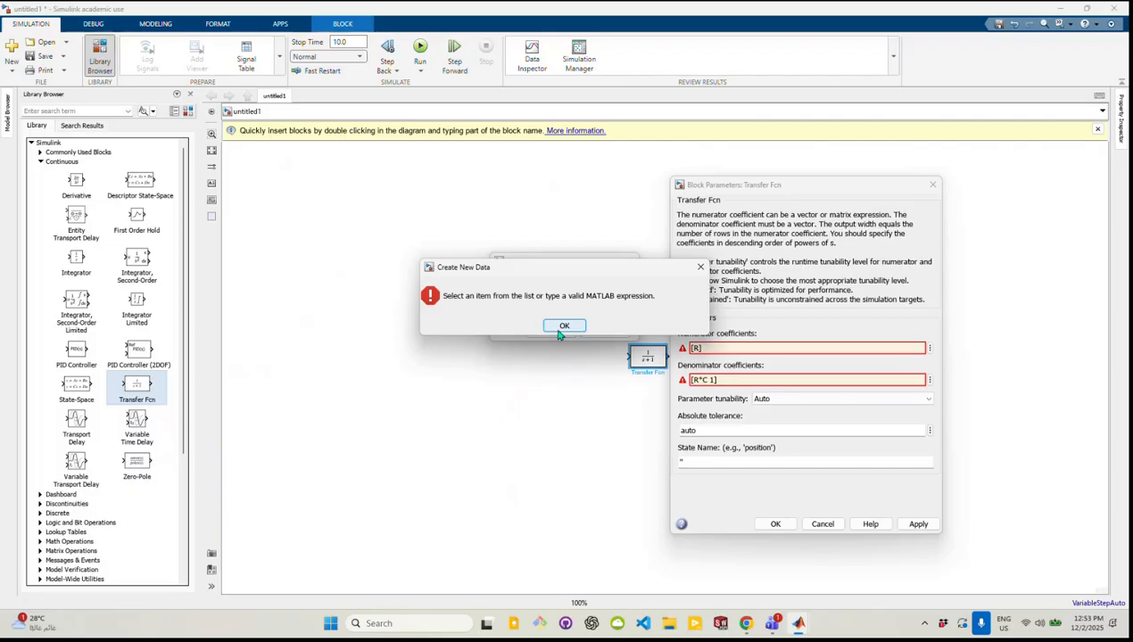
click(564, 326)
click(626, 298)
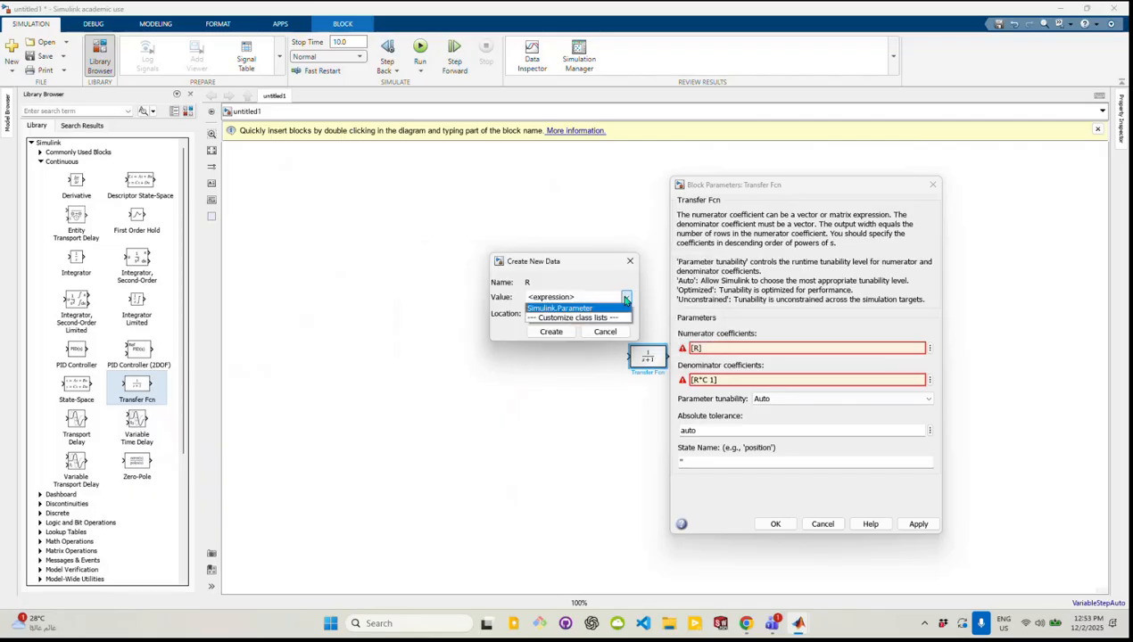
click(625, 299)
click(605, 314)
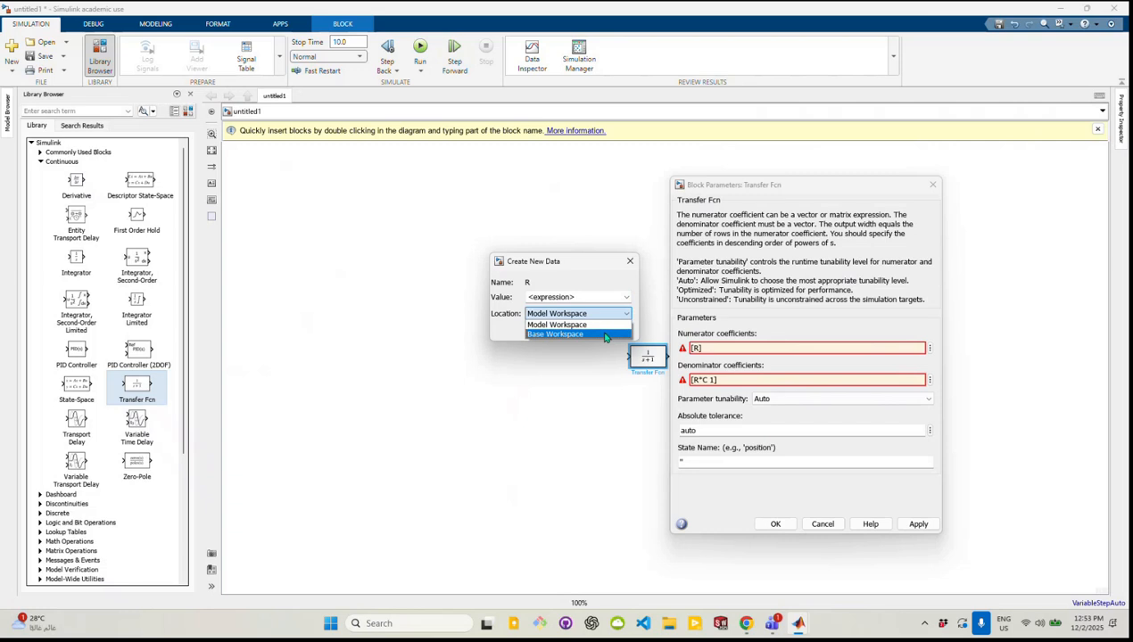
click(601, 325)
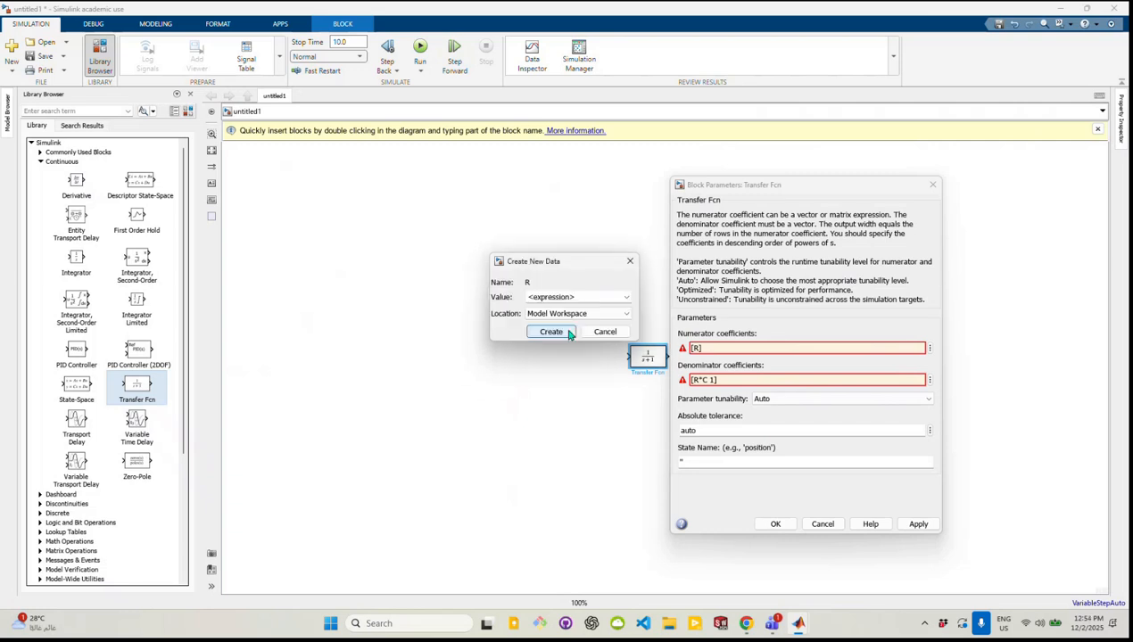
click(552, 332)
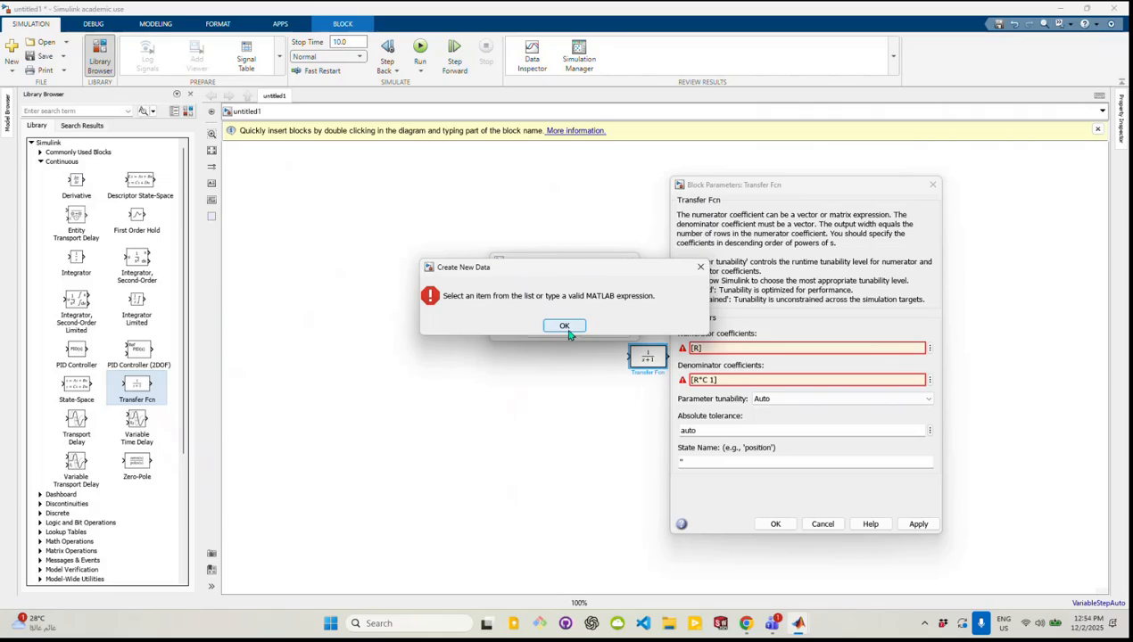
click(565, 327)
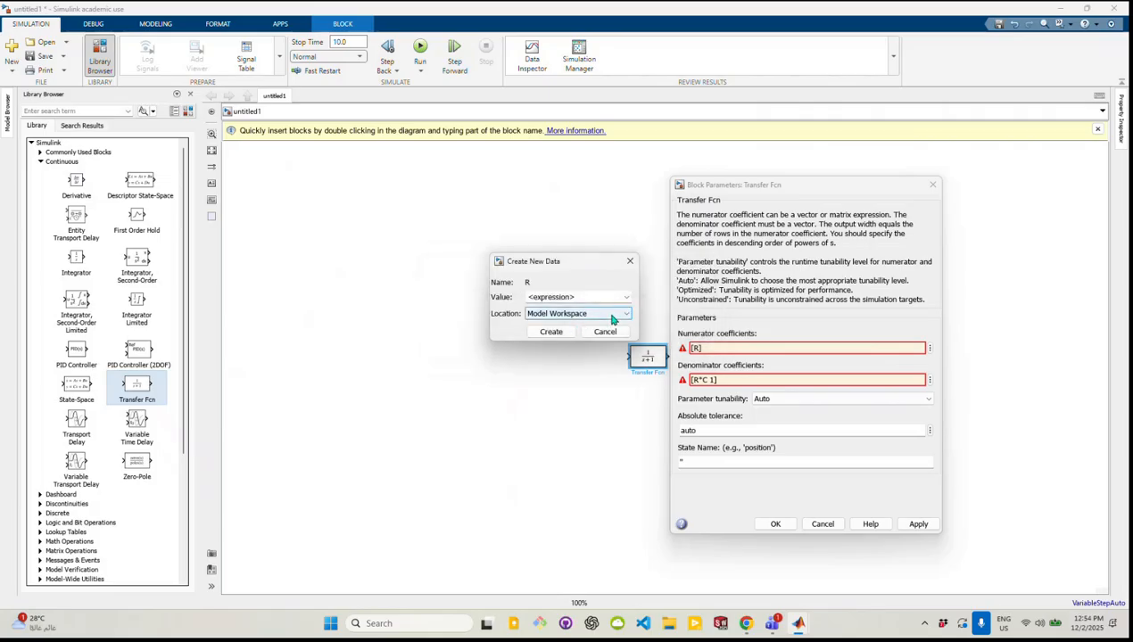
Set the new R data's location to Base Workspace and inspect the available data class lists without changing them
click(611, 316)
click(607, 336)
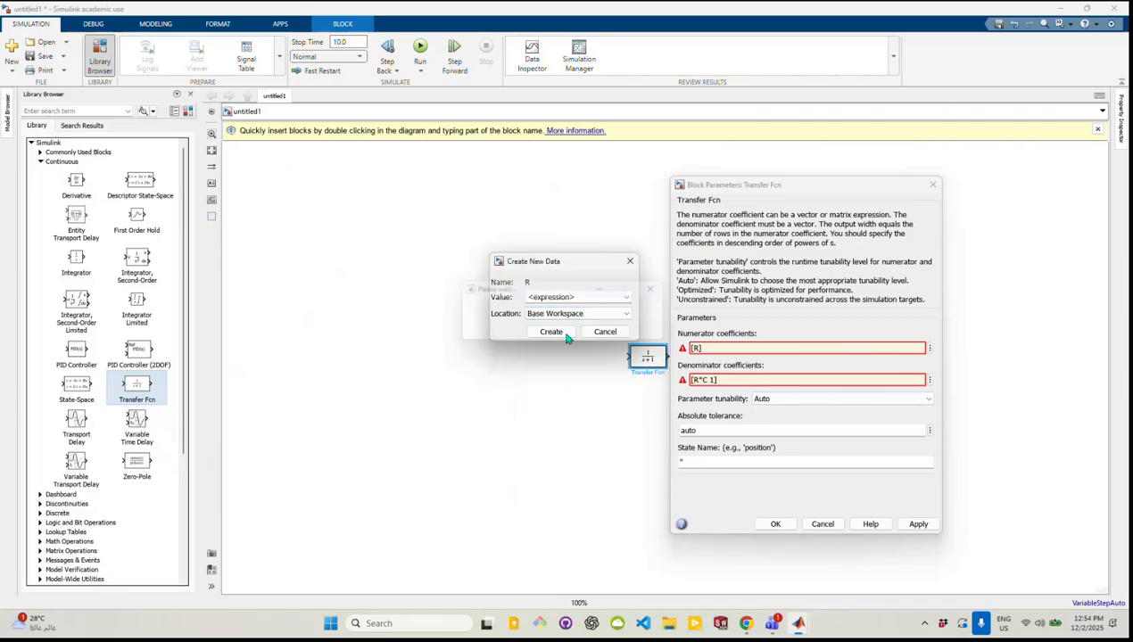
click(627, 299)
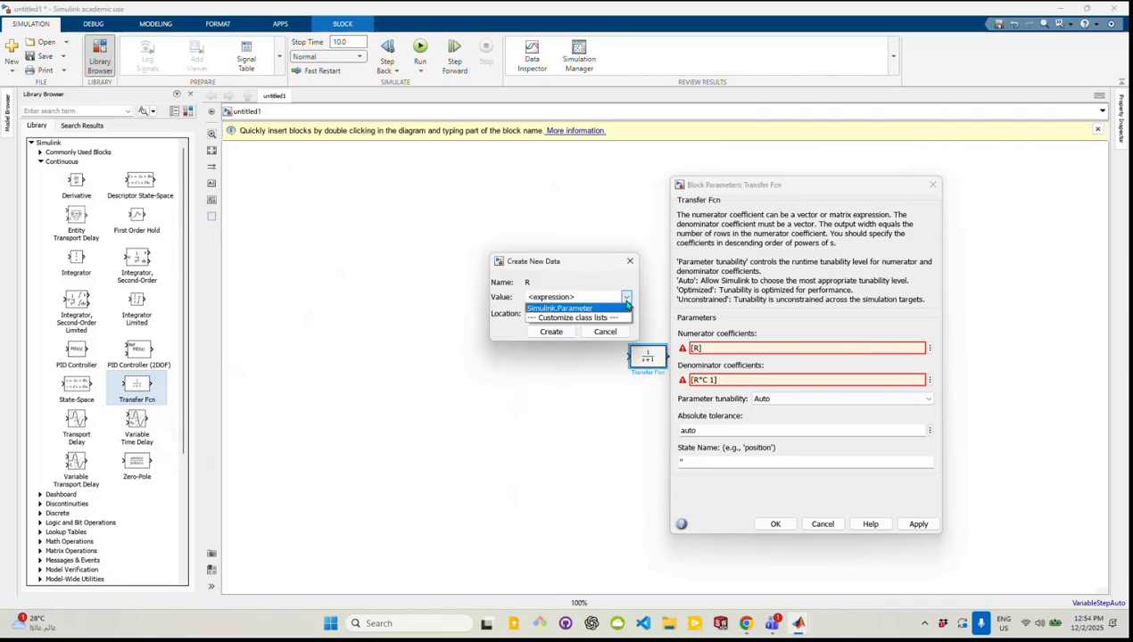
click(615, 317)
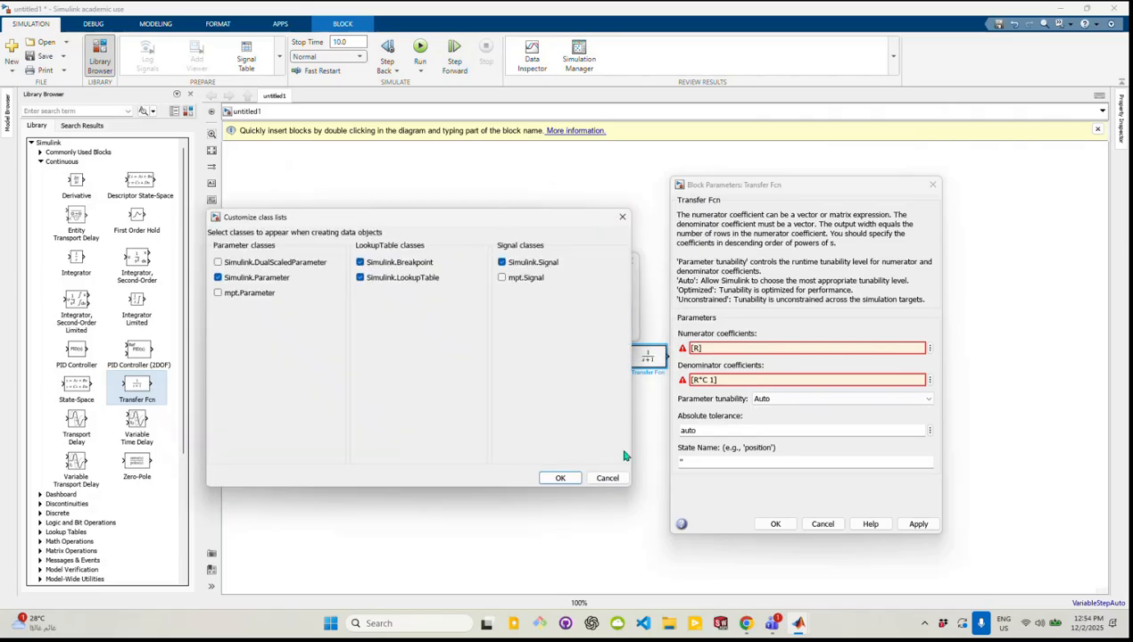
click(606, 479)
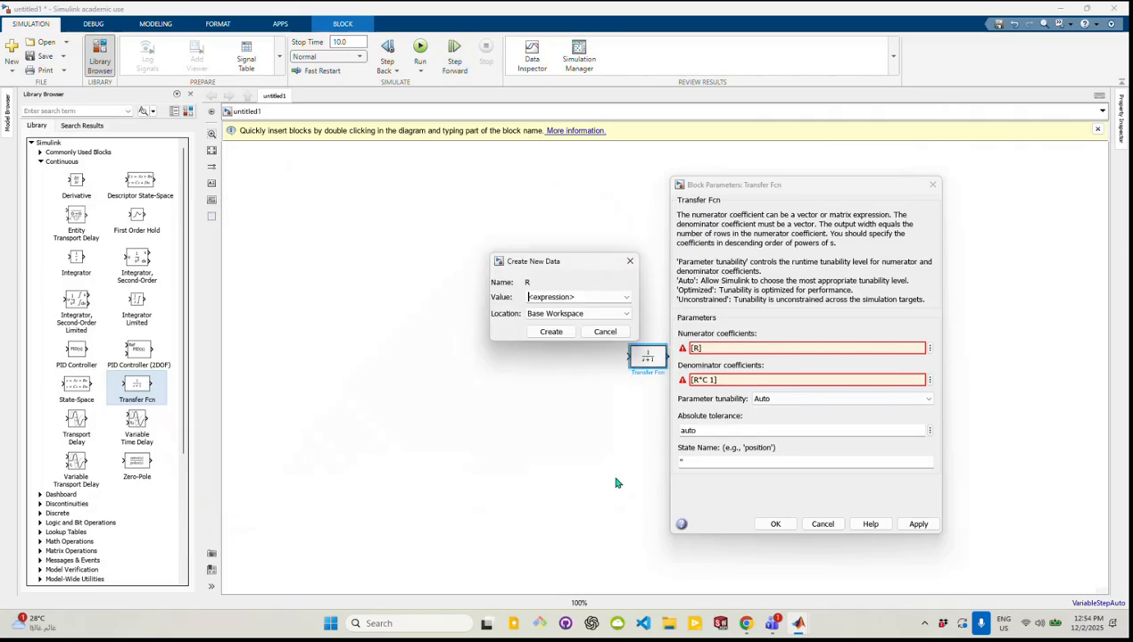
click(624, 313)
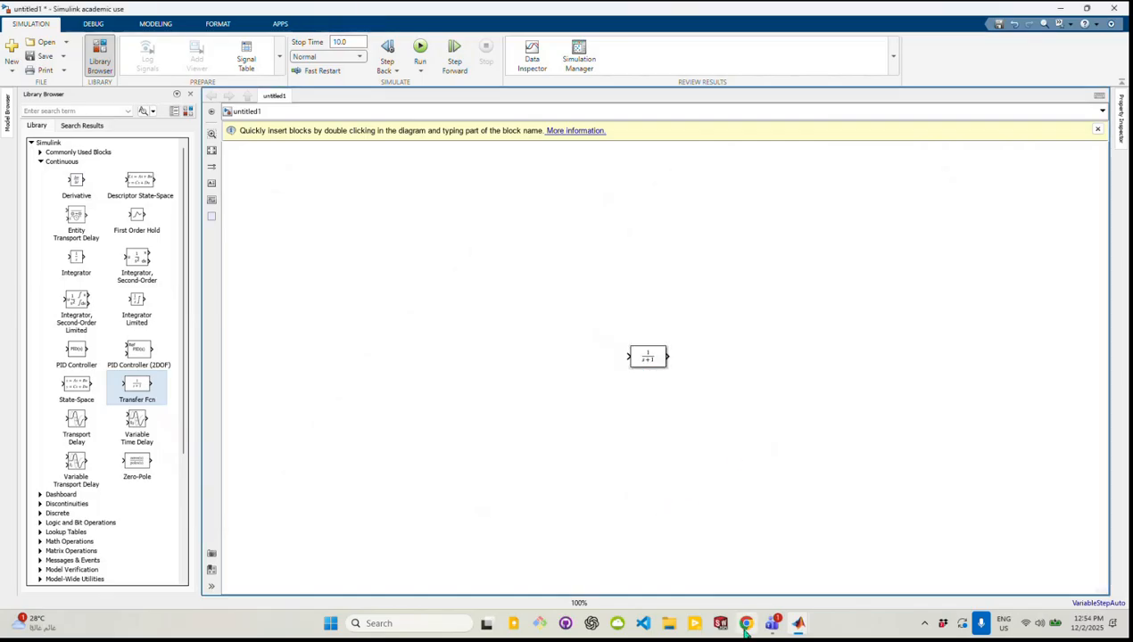
Switch to the MATLAB Command Window and start an assignment to the variable R
mouse_move(801, 624)
click(667, 548)
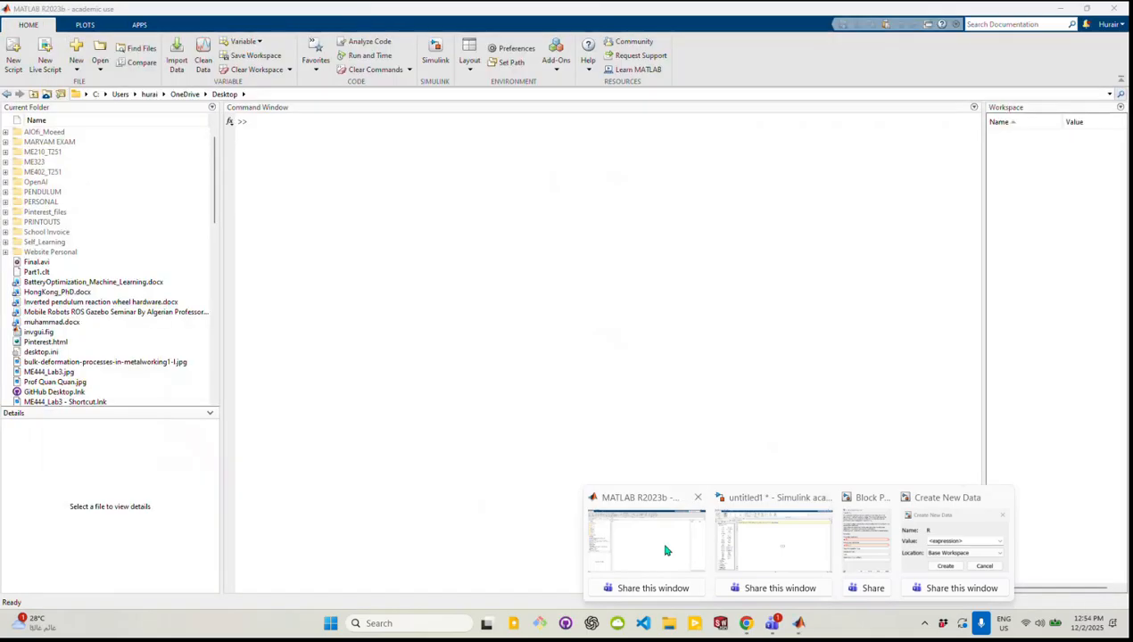
click(274, 128)
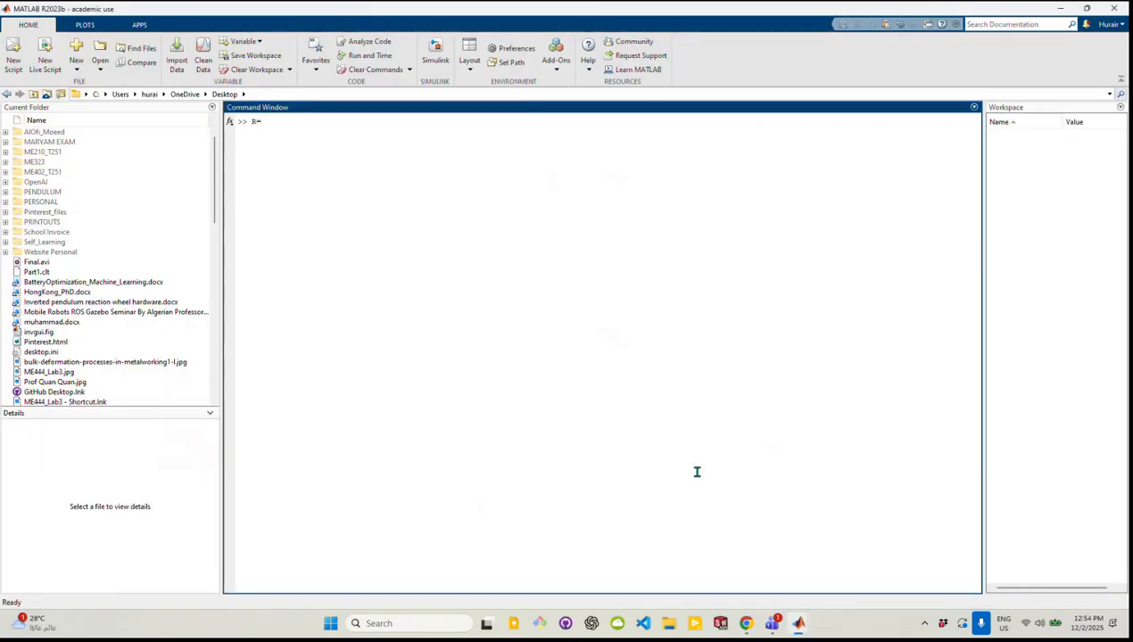
Look up the resistance R and the tank diameter D under Data to be used in P Controller 2.pdf
click(747, 624)
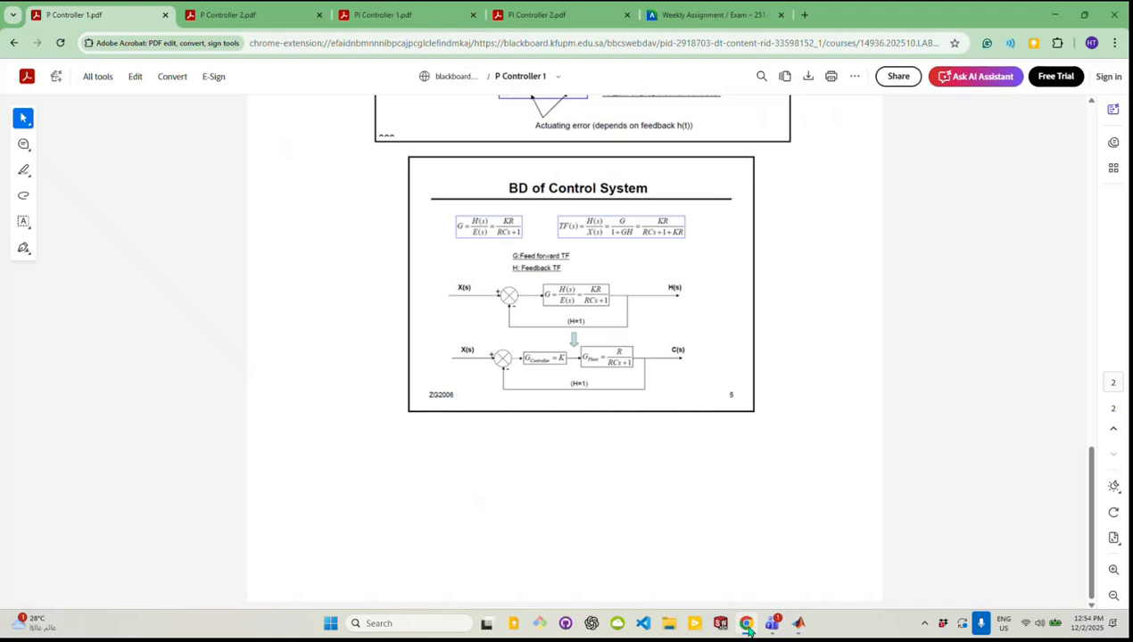
click(227, 16)
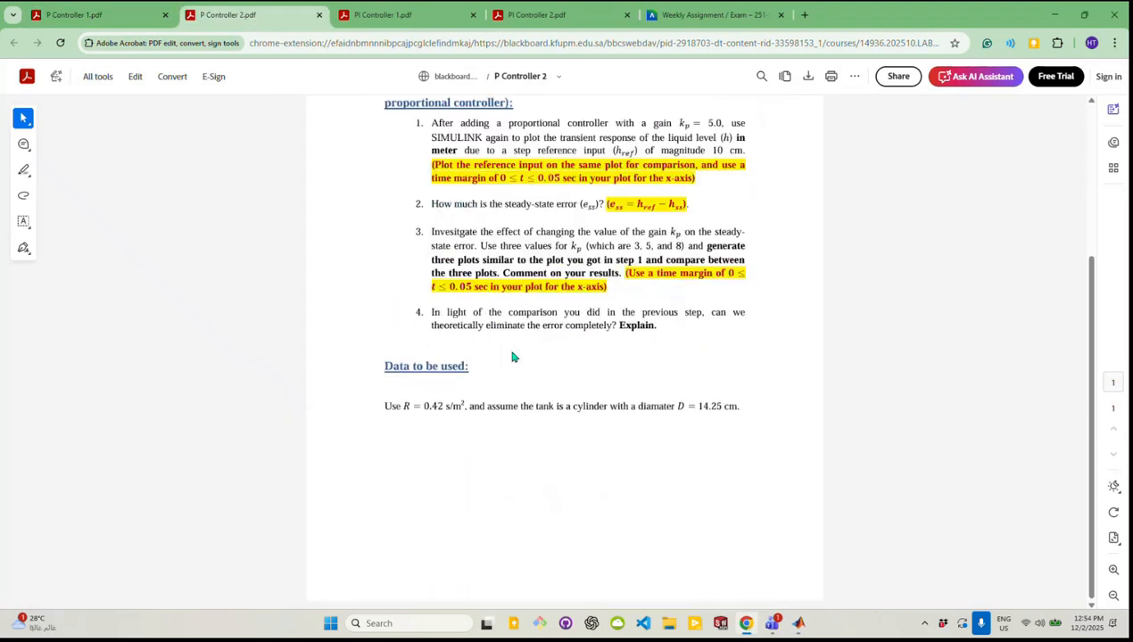
drag(413, 407, 466, 407)
click(456, 418)
mouse_move(772, 624)
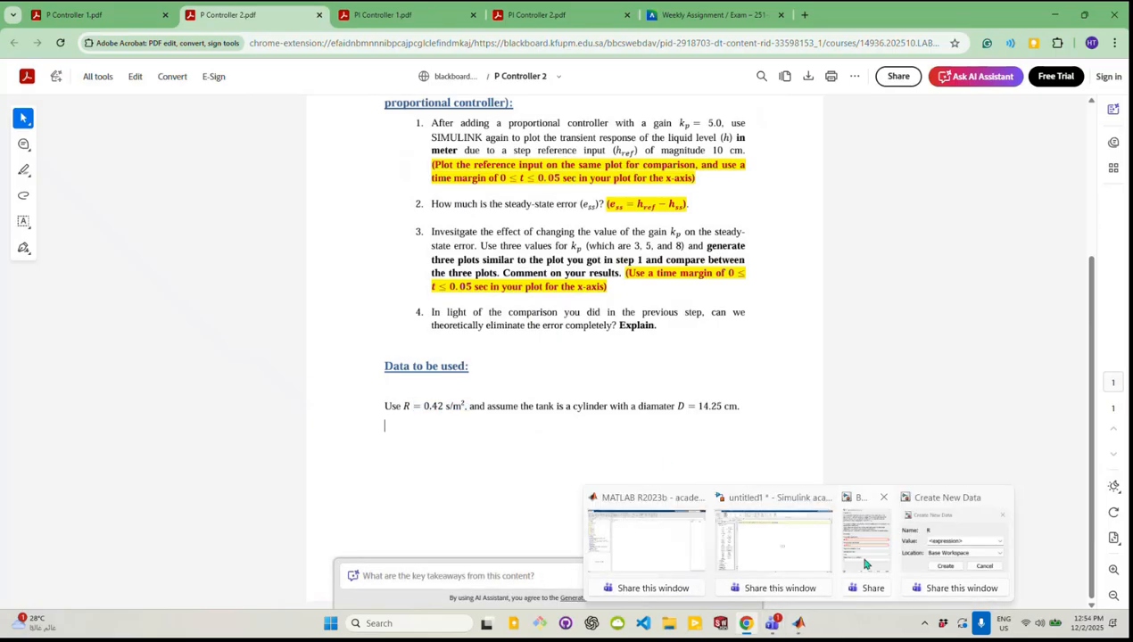
click(792, 561)
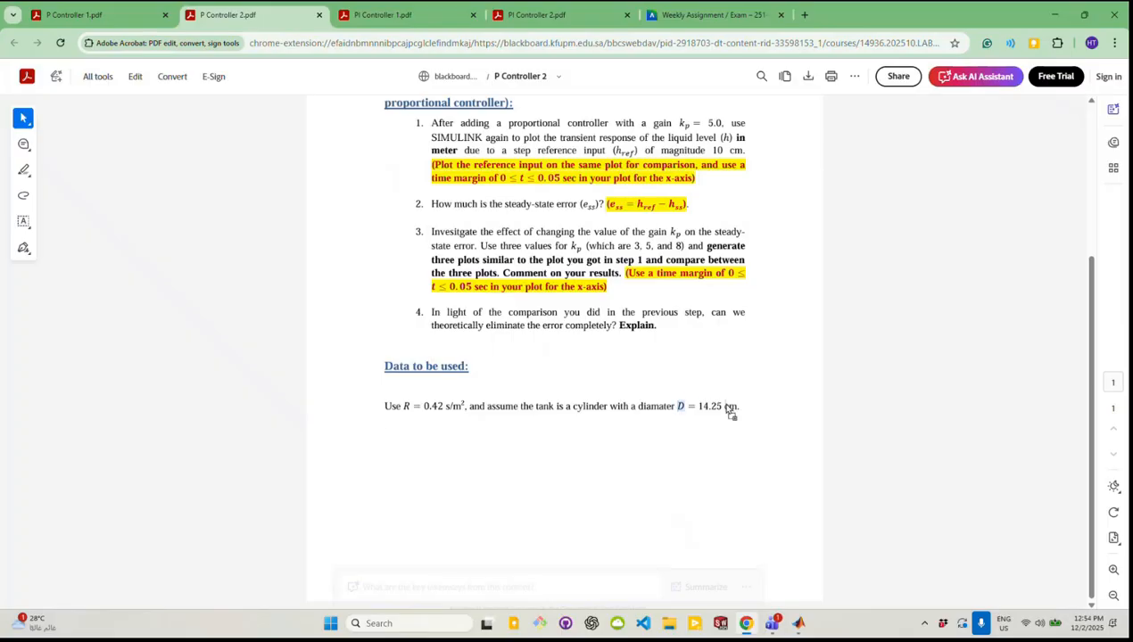
drag(700, 406, 740, 407)
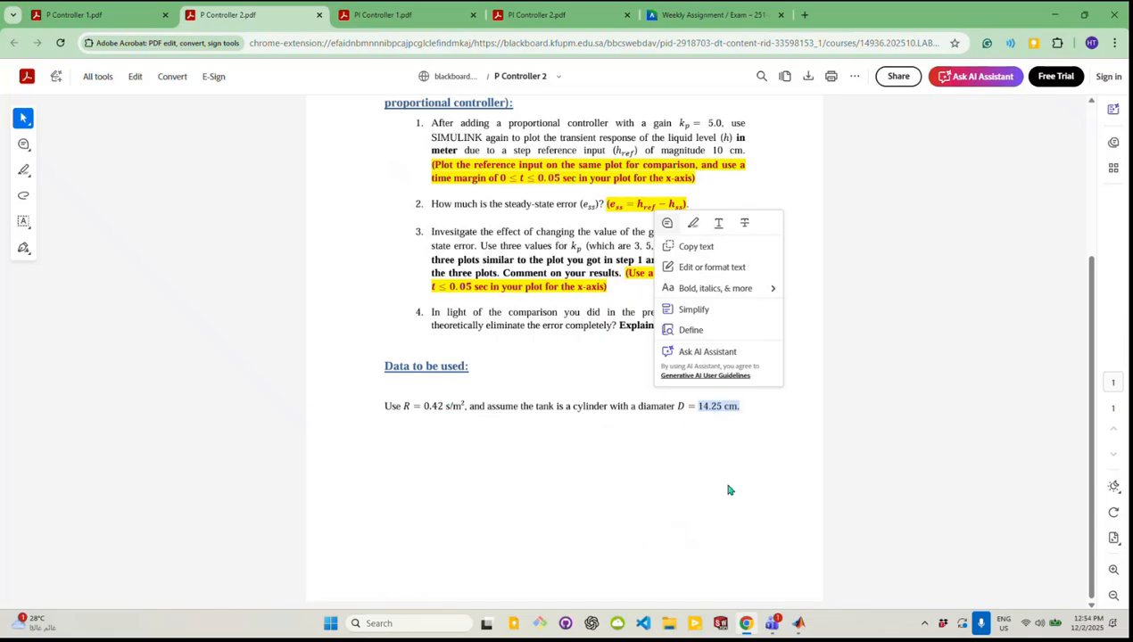
Return to the MATLAB Command Window and complete the assignment R= 0.42
click(800, 627)
click(301, 183)
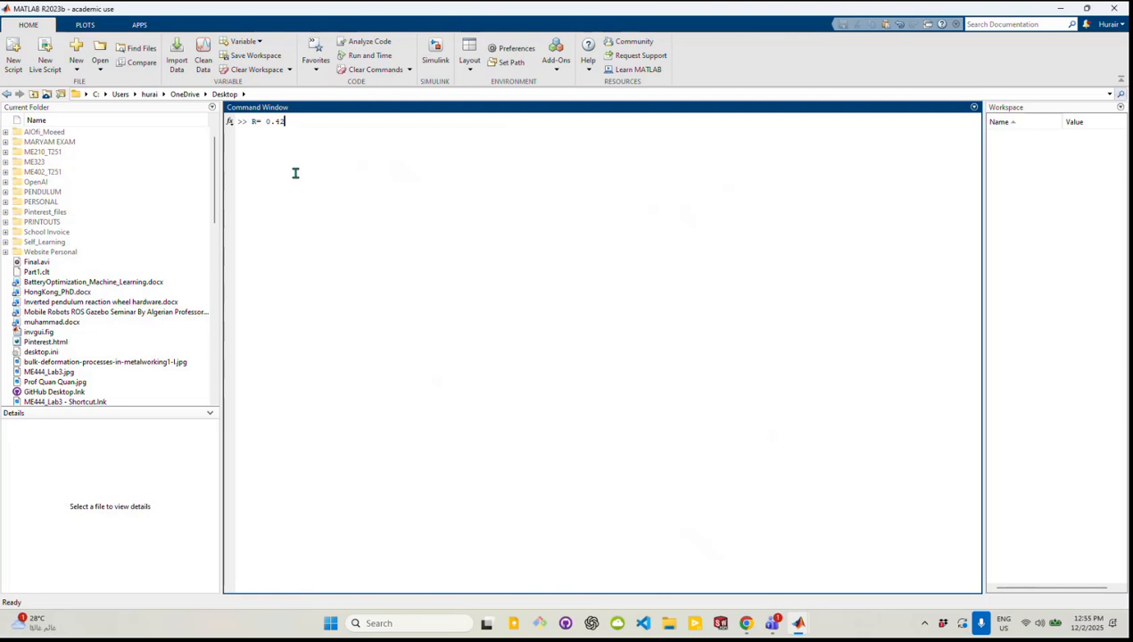
key(Return)
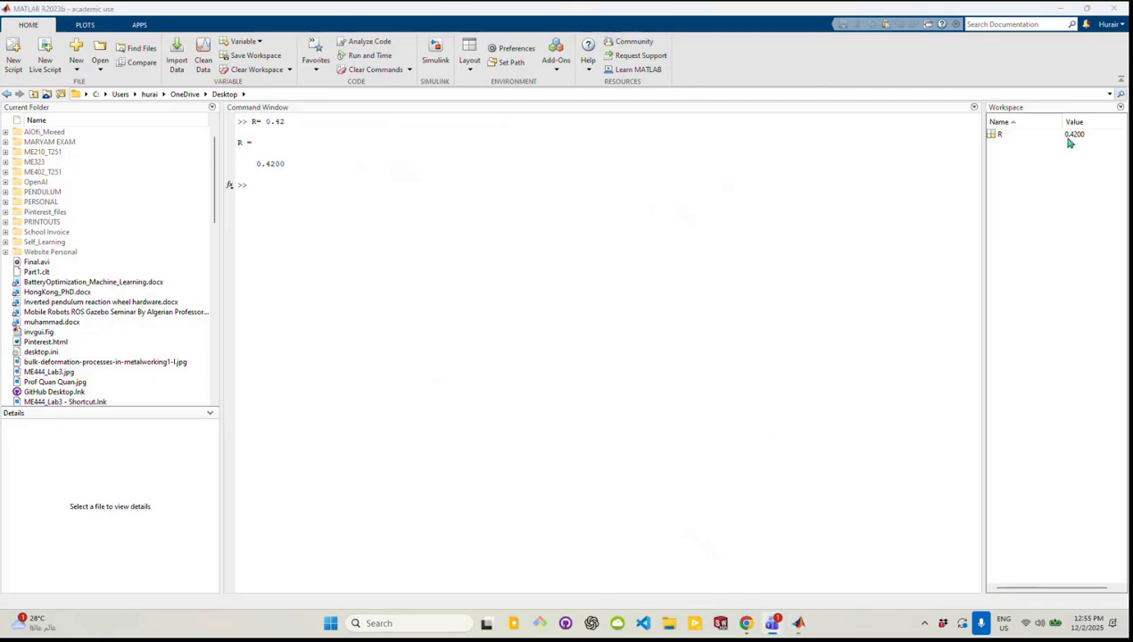
Define the tank diameter as D=14.25/100 and the capacitance as C=pi/4*D*D in the workspace
click(277, 184)
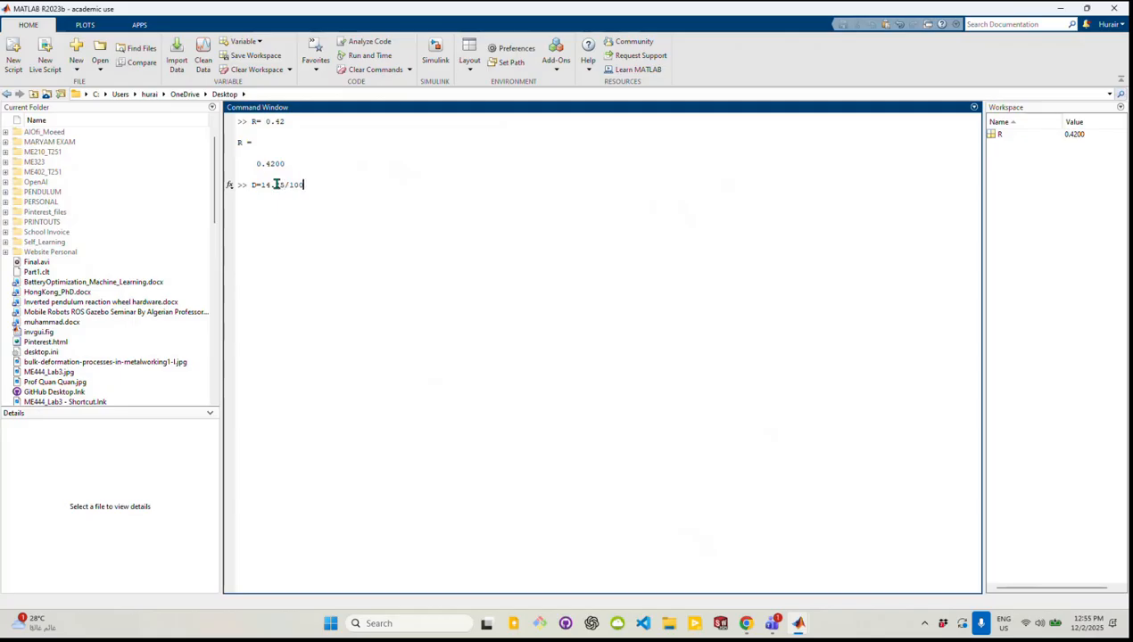
key(Return)
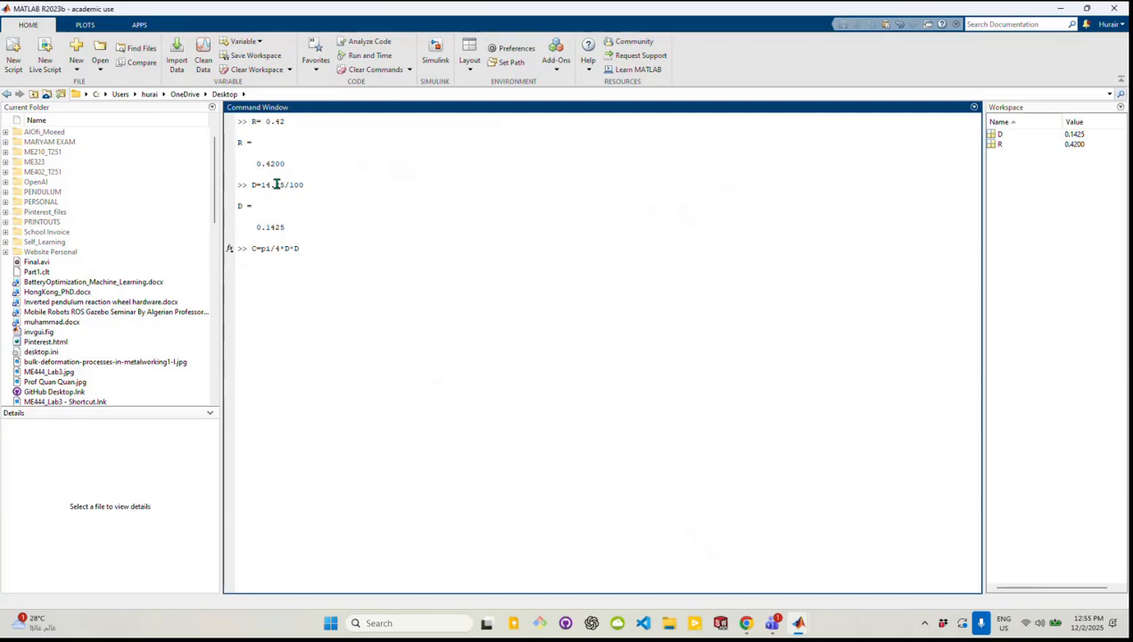
key(Return)
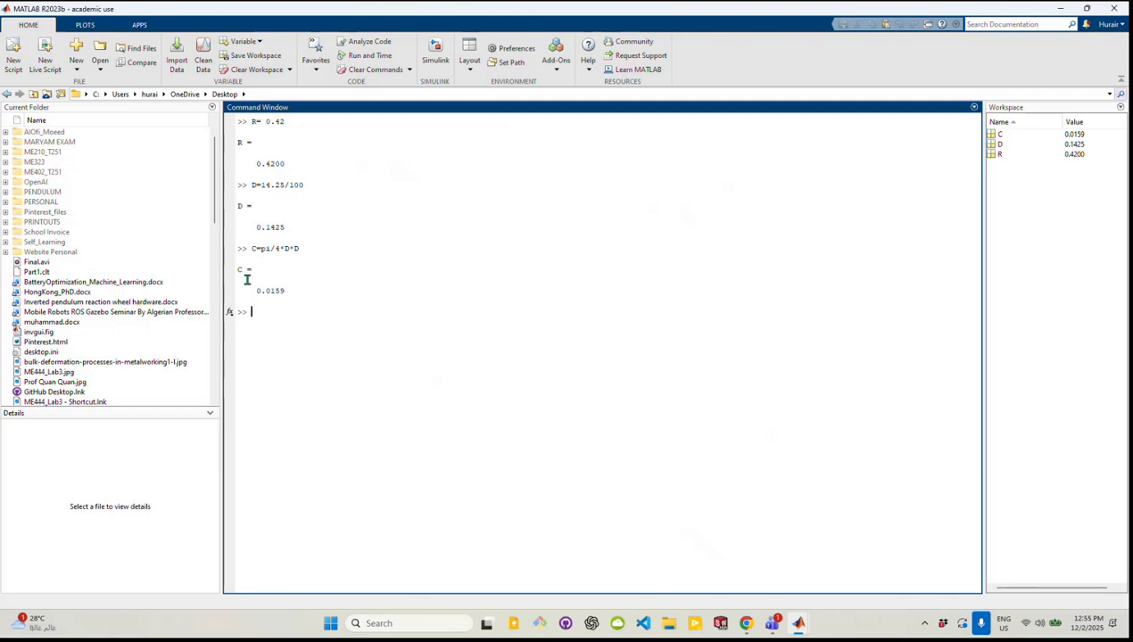
Return to the untitled1 Simulink model and enlarge the Transfer Fcn block to about twice its width
mouse_move(769, 626)
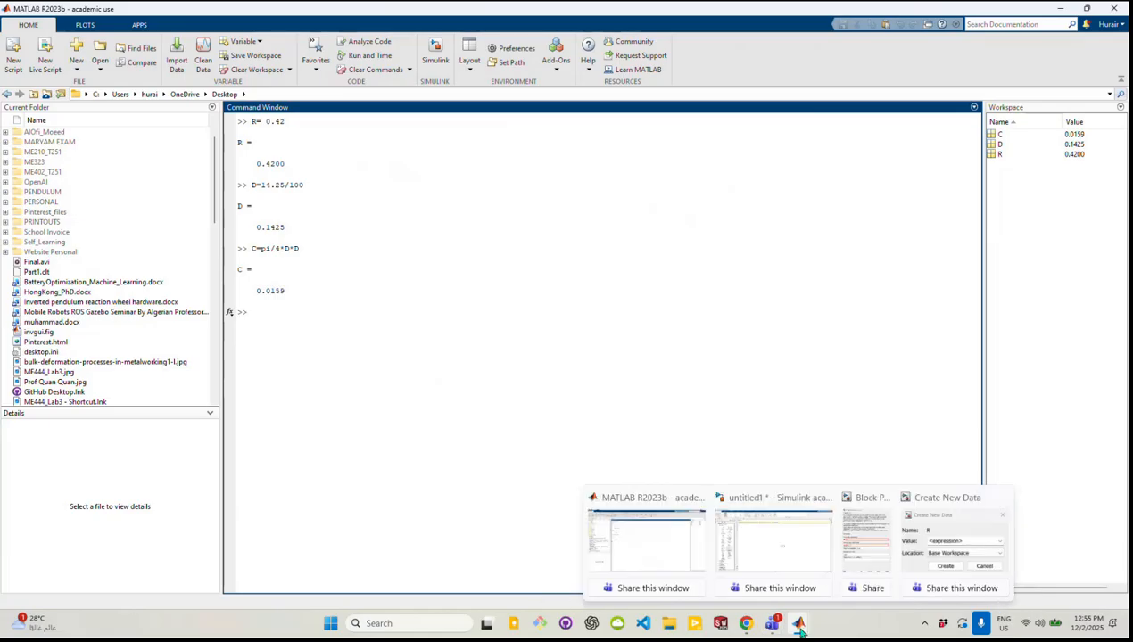
click(767, 527)
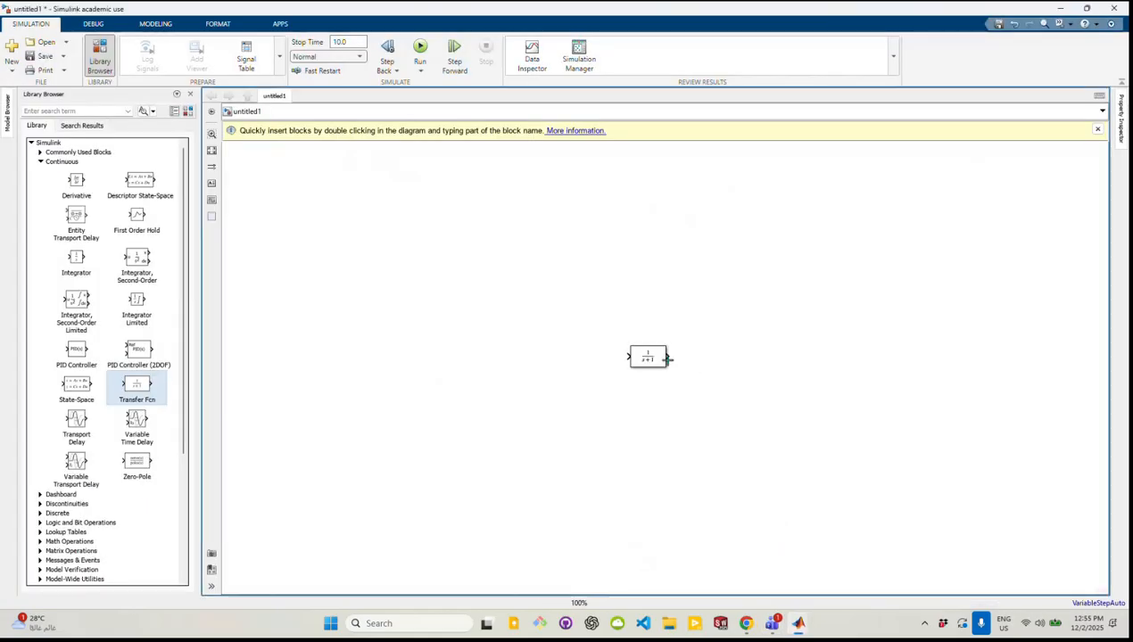
drag(666, 366, 704, 410)
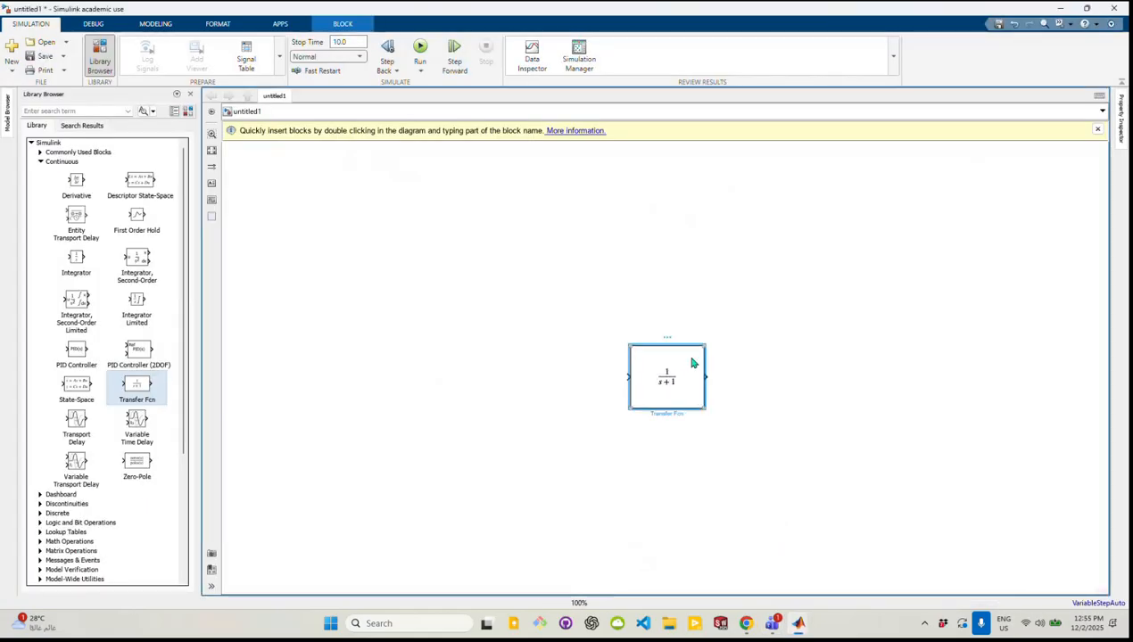
Apply the numerator coefficients [R] and denominator coefficients [R*C 1] to the Transfer Fcn block
double_click(688, 369)
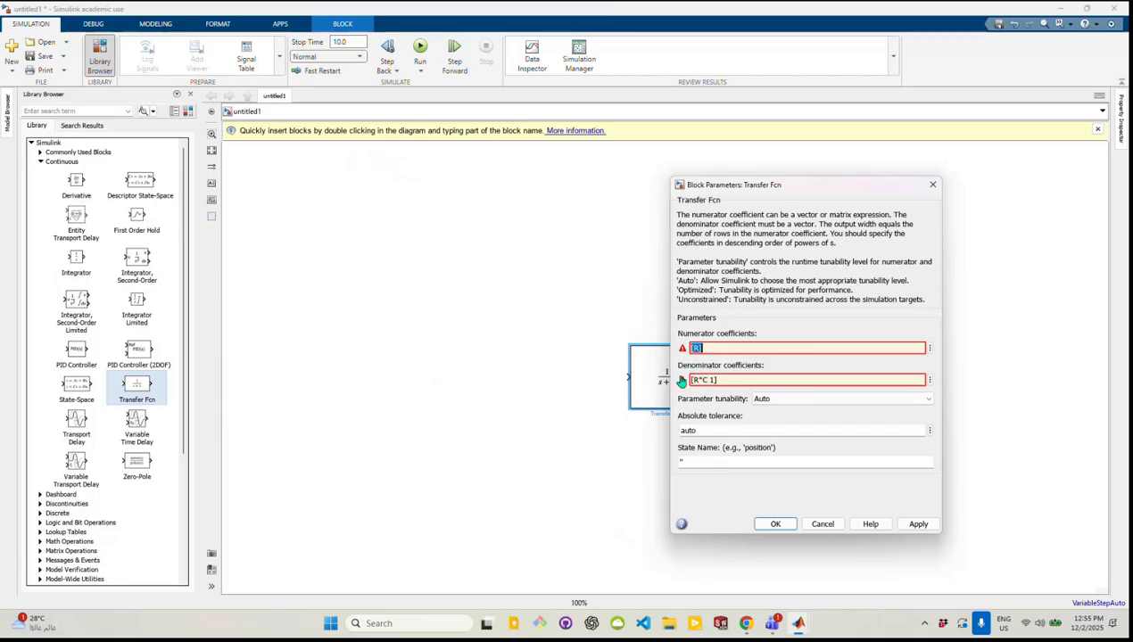
click(782, 523)
double_click(675, 360)
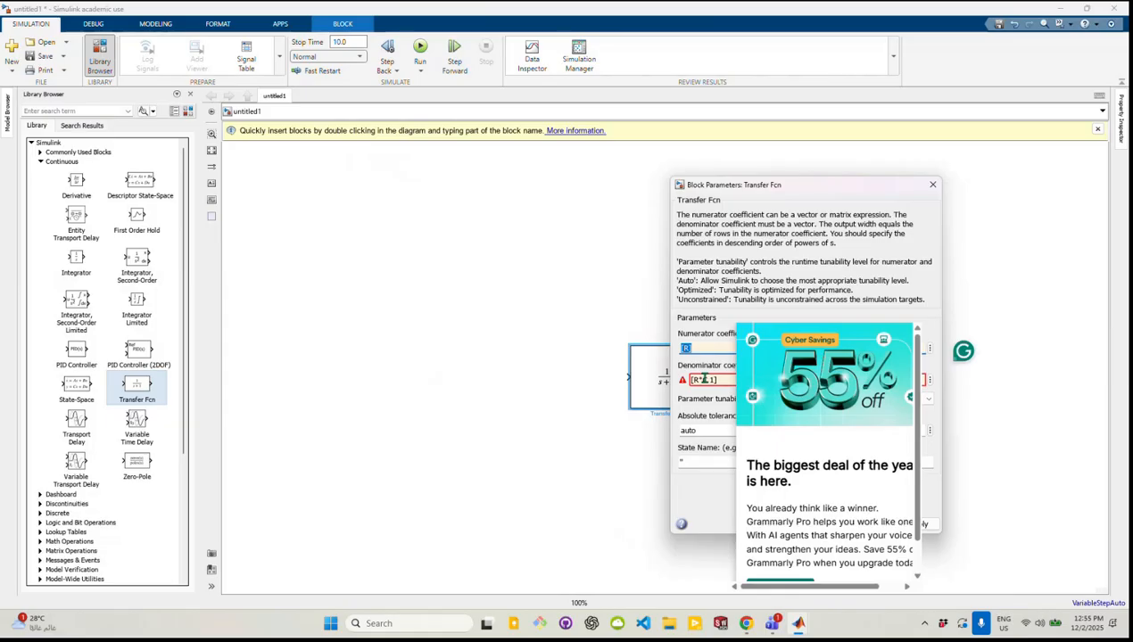
key(Tab)
click(683, 382)
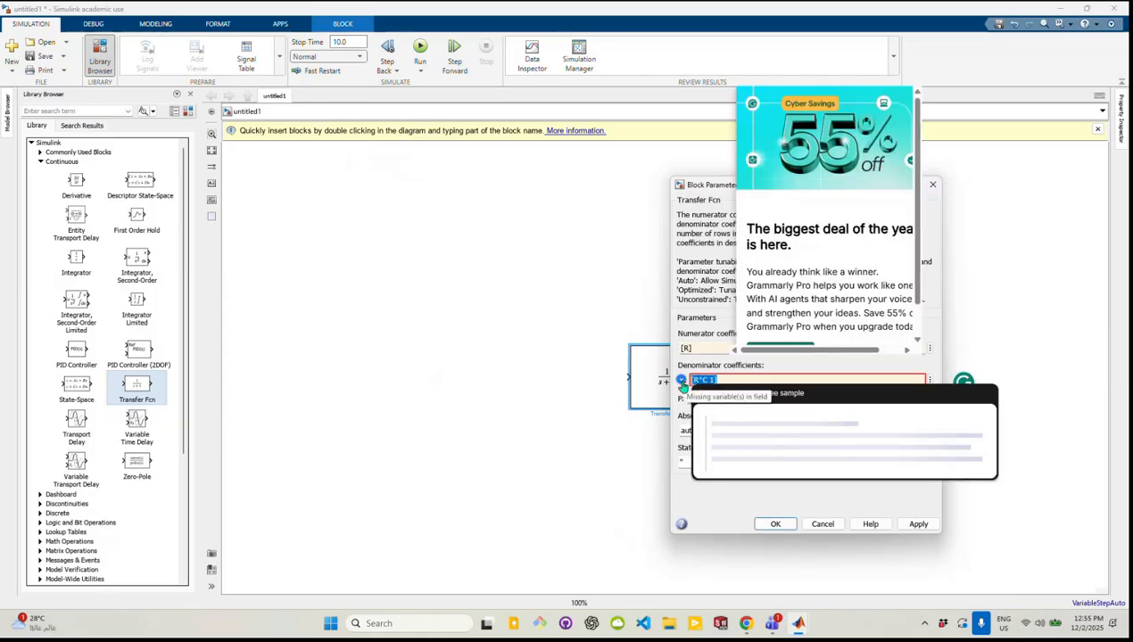
click(635, 421)
double_click(693, 387)
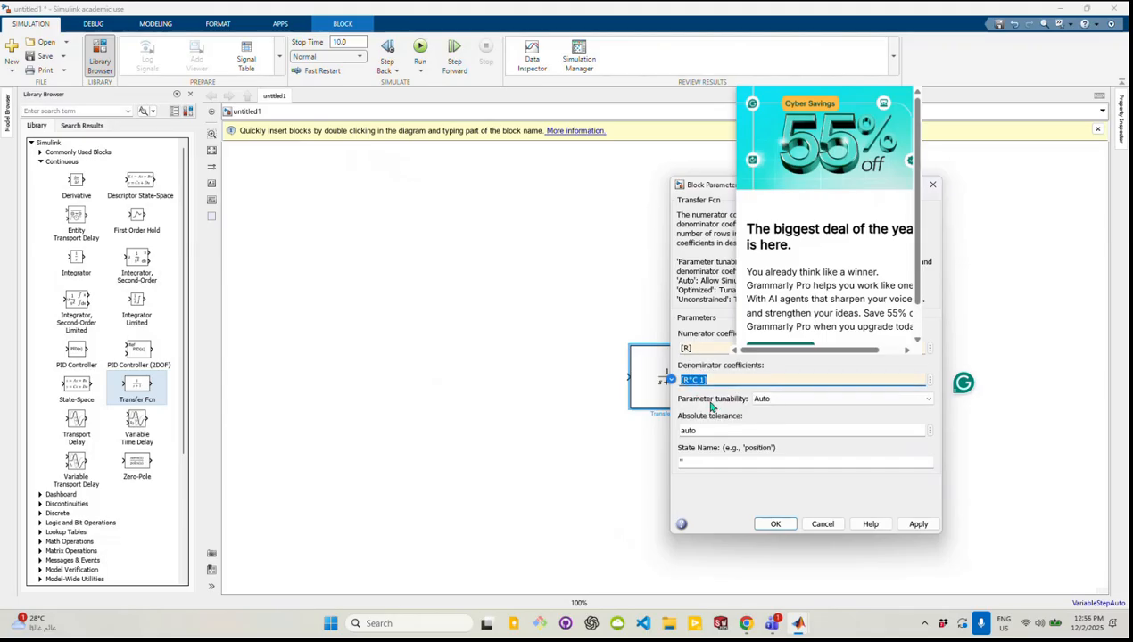
click(772, 525)
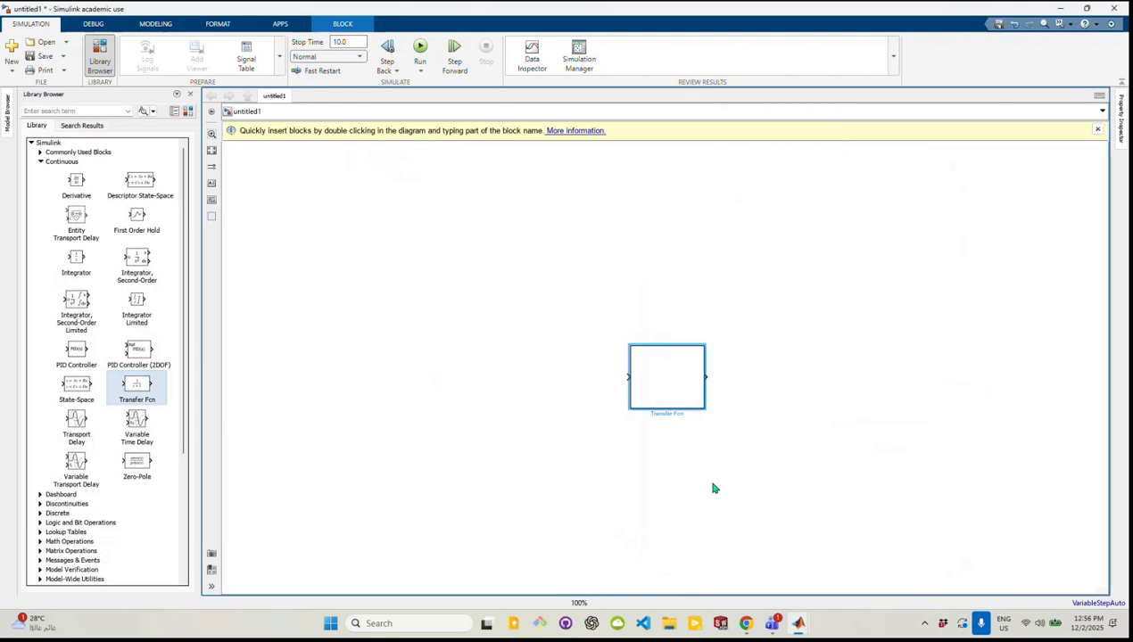
Resize the Transfer Fcn block so it is somewhat larger and has ample room for its full R/(R*C·s+1) expression
click(706, 416)
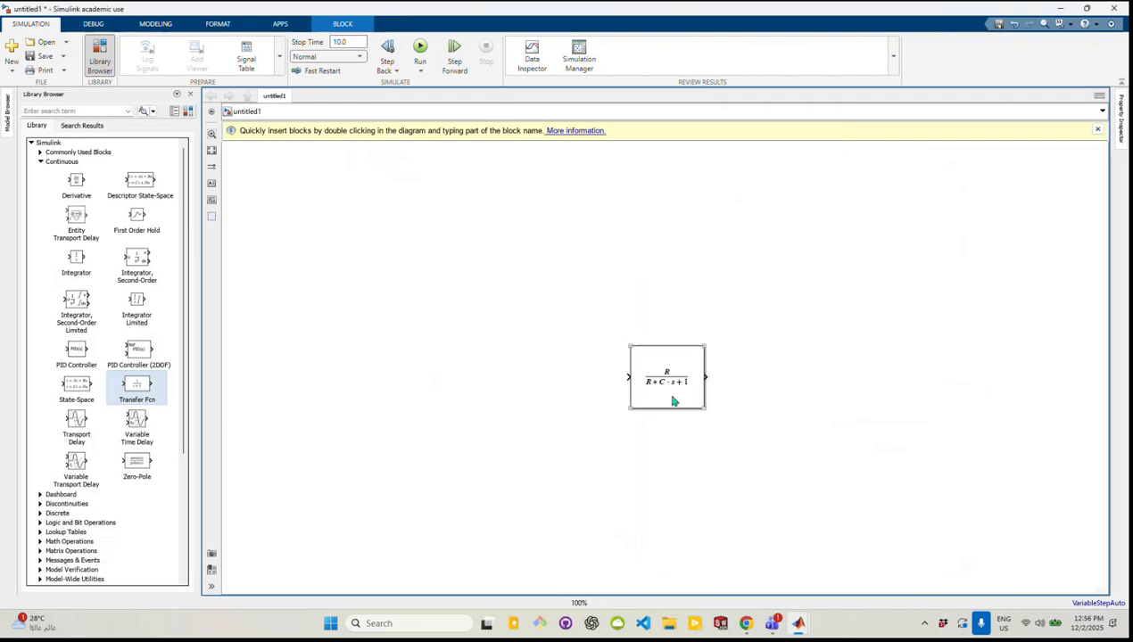
drag(704, 410, 672, 387)
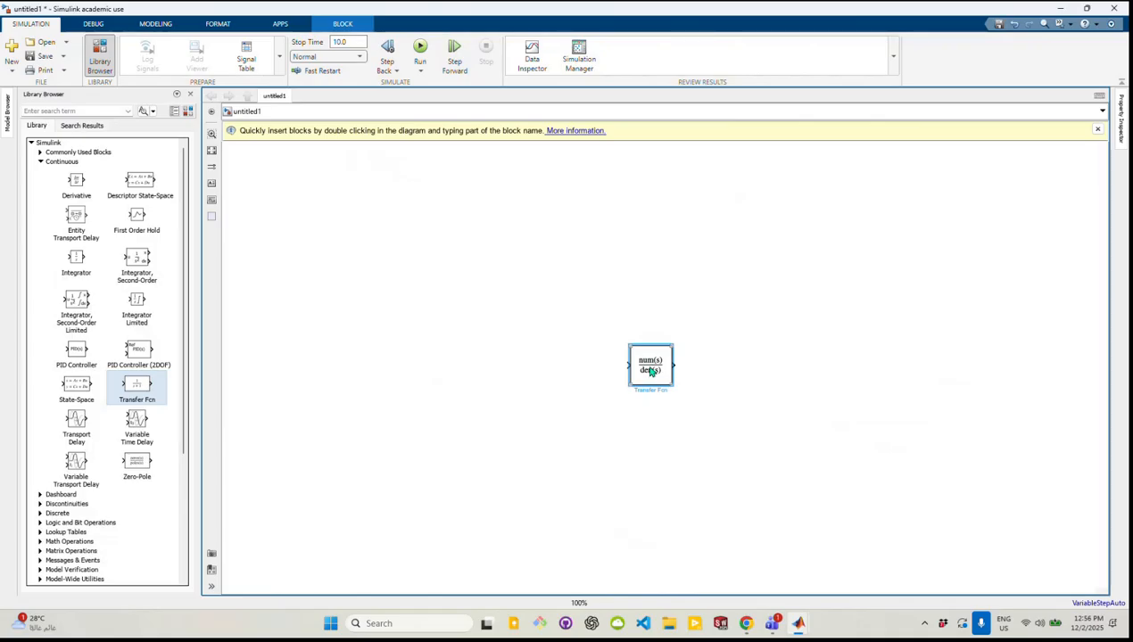
drag(673, 387, 727, 419)
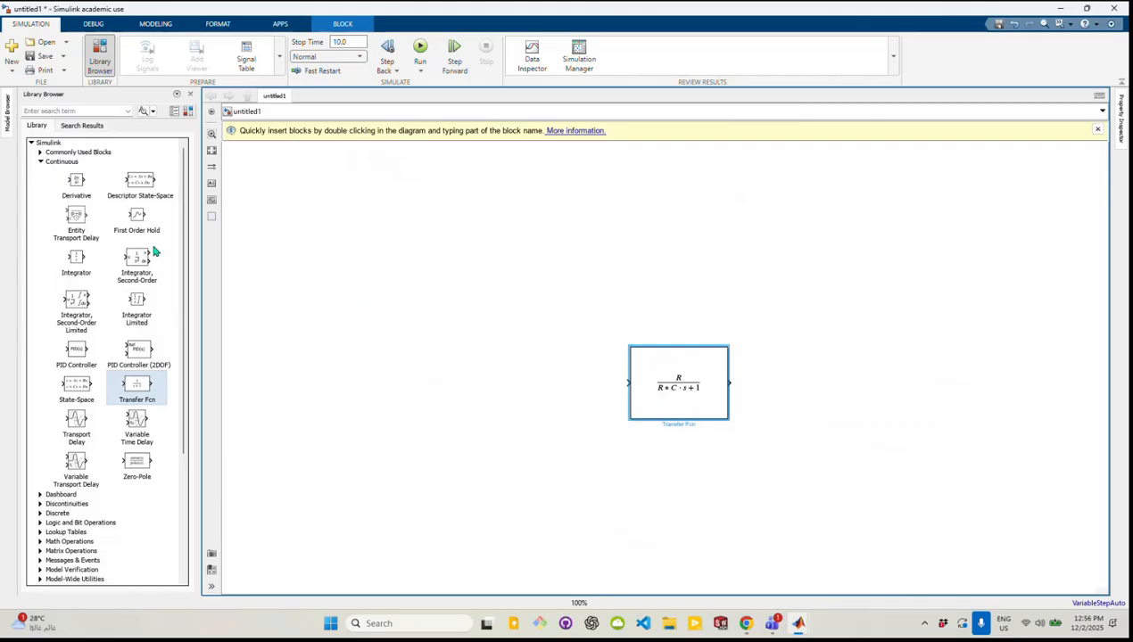
Add a Step block from the Sources library ahead of the Transfer Fcn block and connect it to the Transfer Fcn input
click(50, 164)
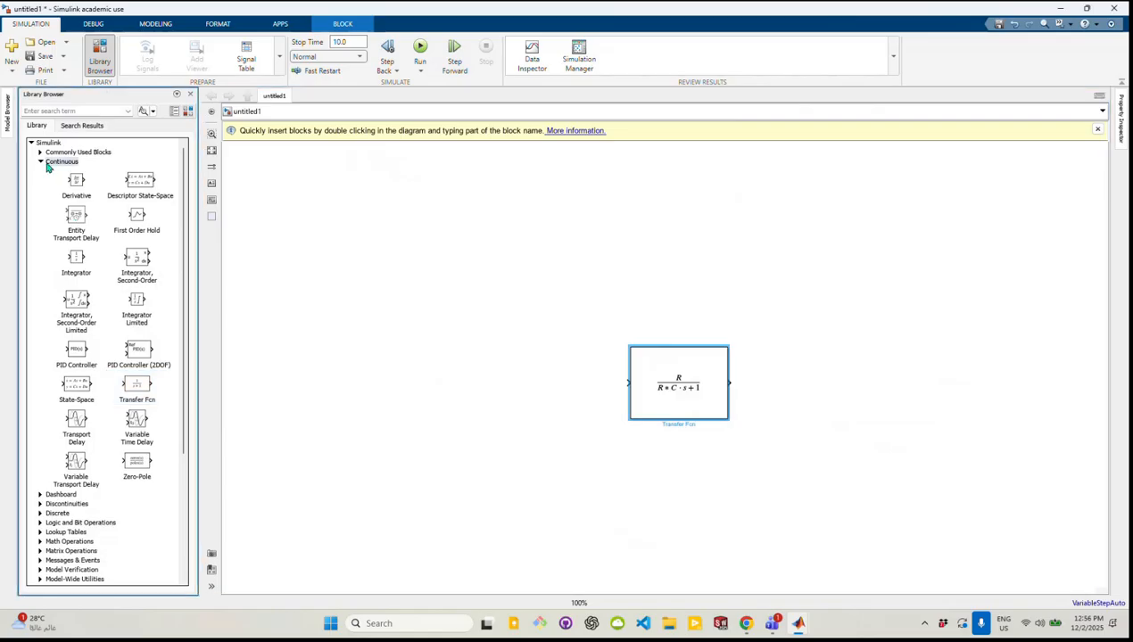
click(40, 163)
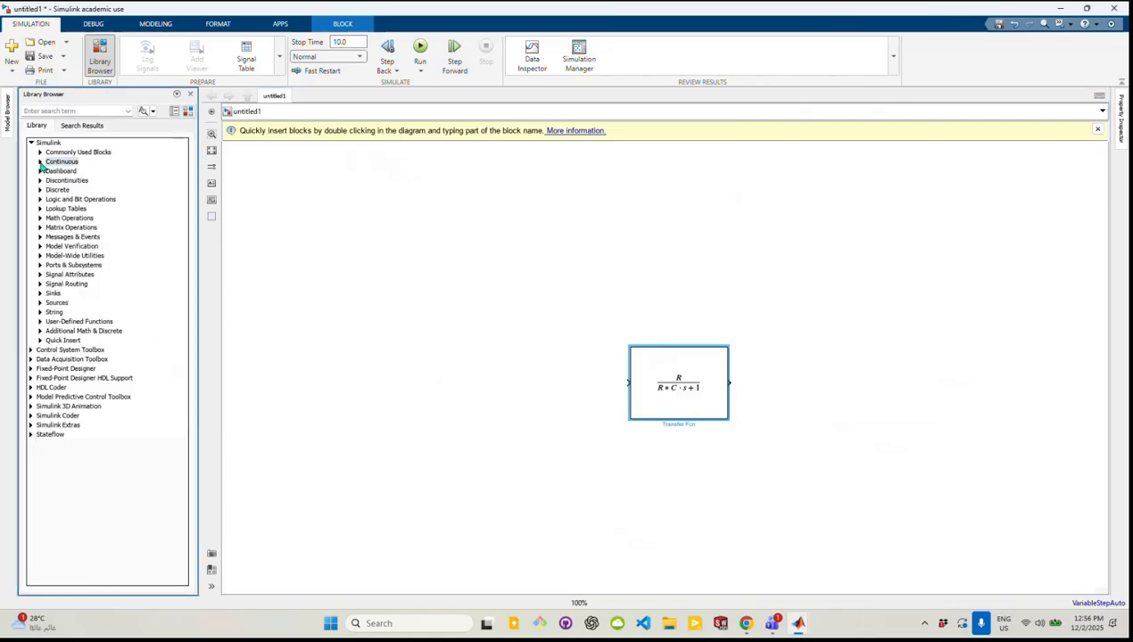
click(54, 306)
click(41, 303)
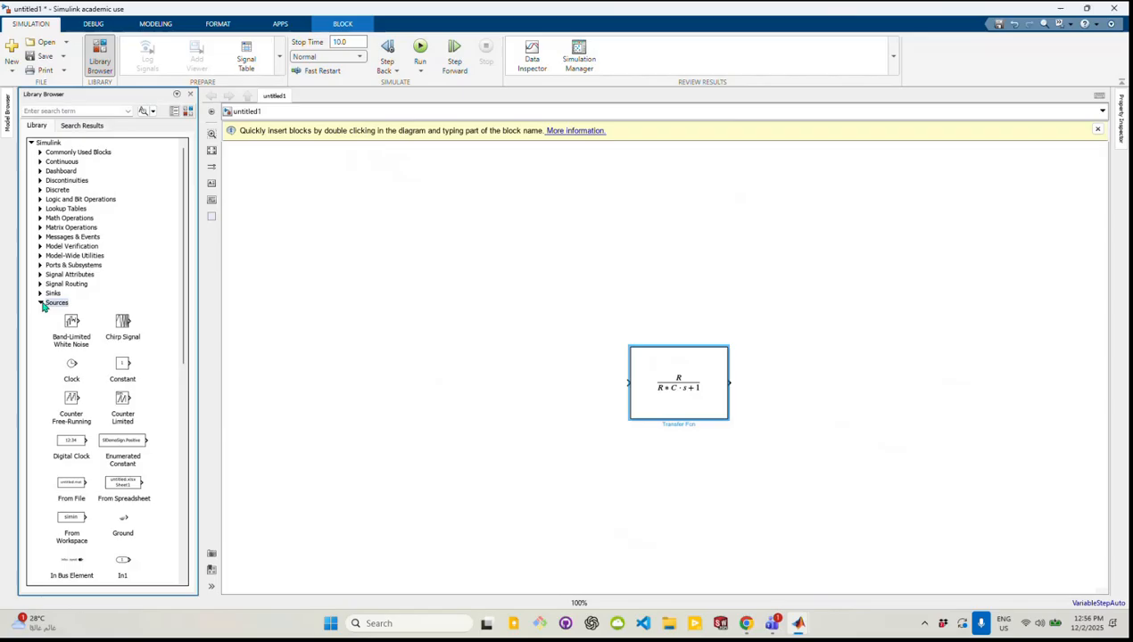
scroll(126, 412, down, 2)
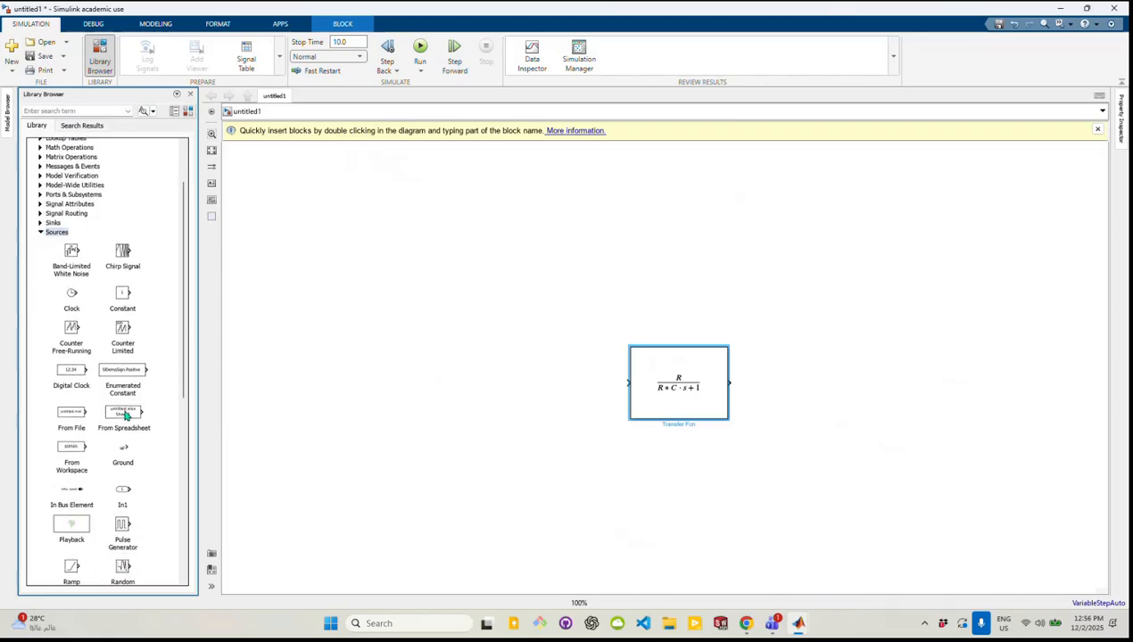
scroll(126, 412, down, 4)
scroll(126, 415, up, 3)
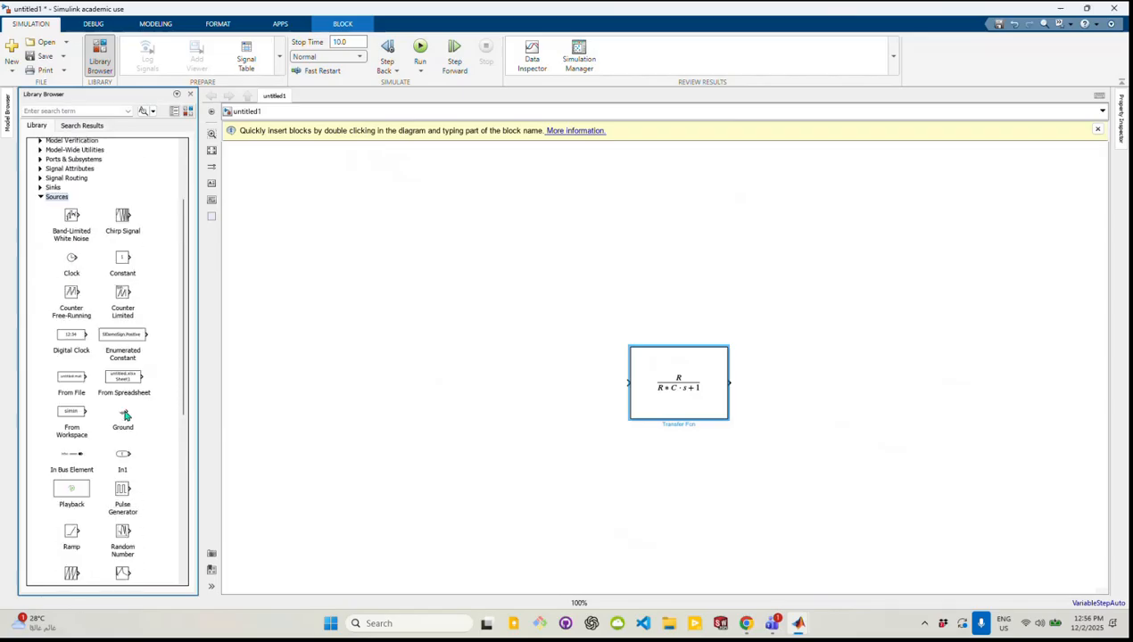
scroll(125, 415, down, 6)
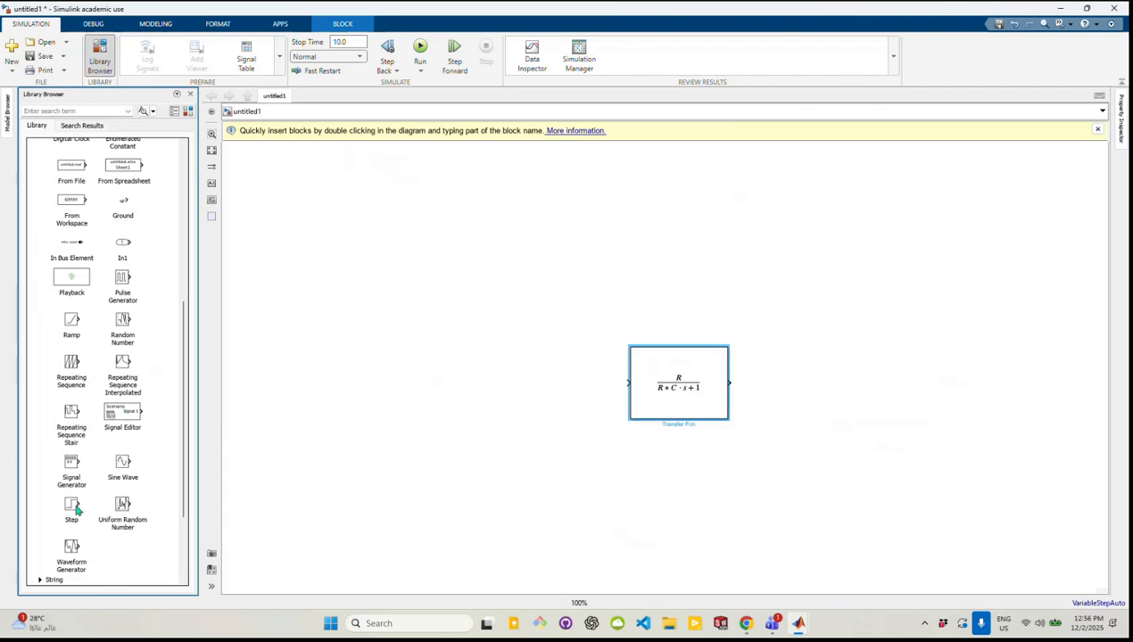
drag(73, 508, 535, 398)
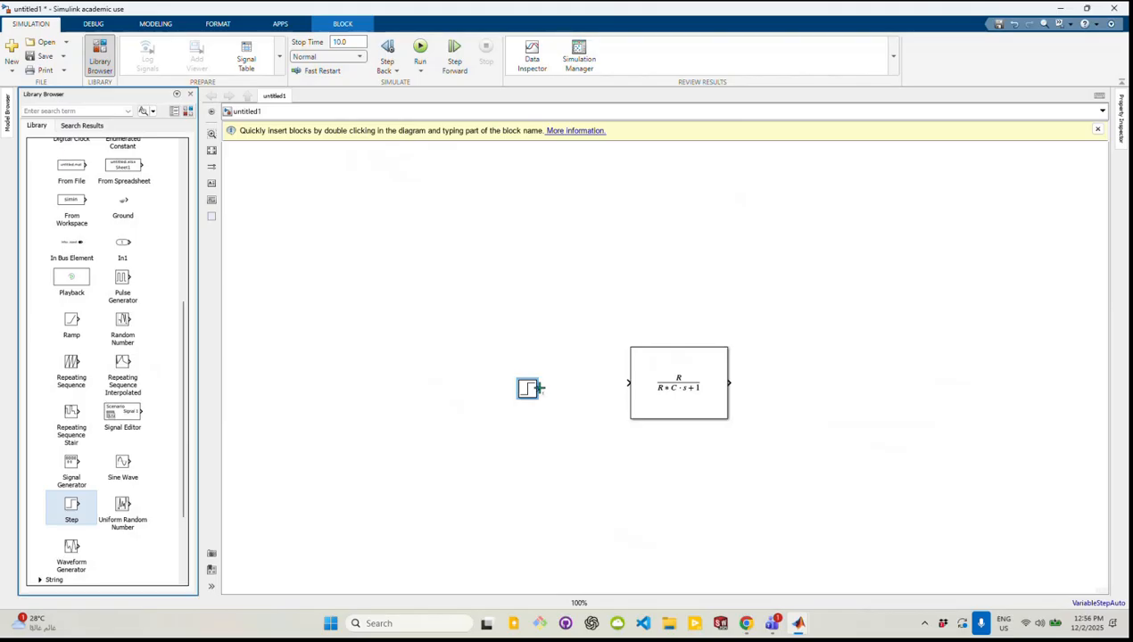
drag(538, 388, 626, 382)
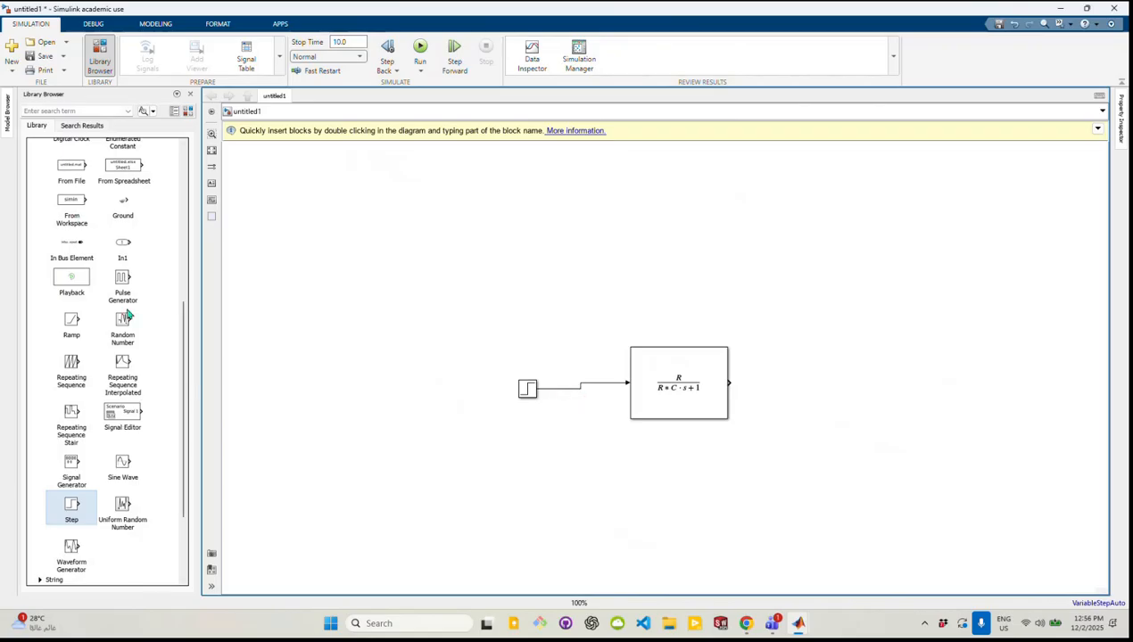
Add a Scope block from the Sinks library on the output side of the Transfer Fcn block
drag(184, 356, 190, 255)
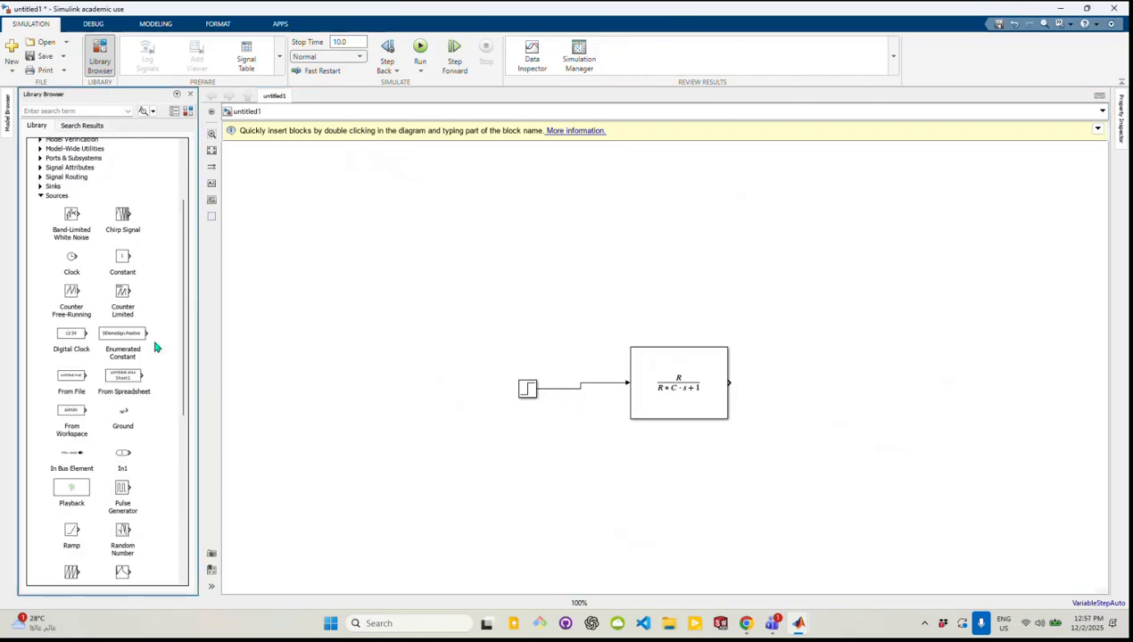
click(39, 197)
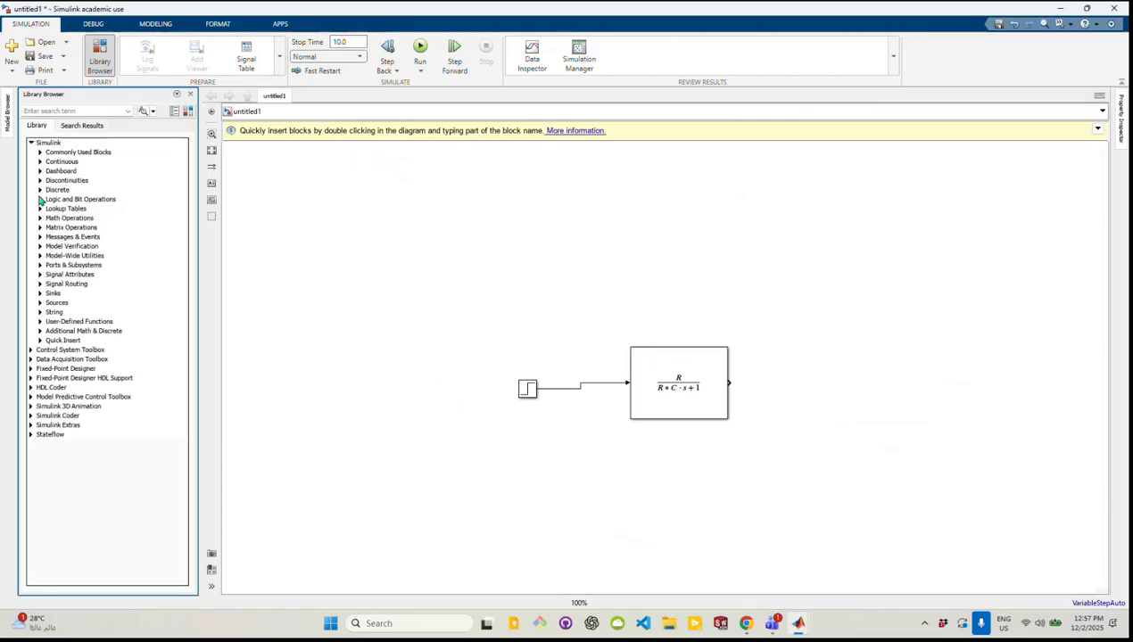
click(39, 294)
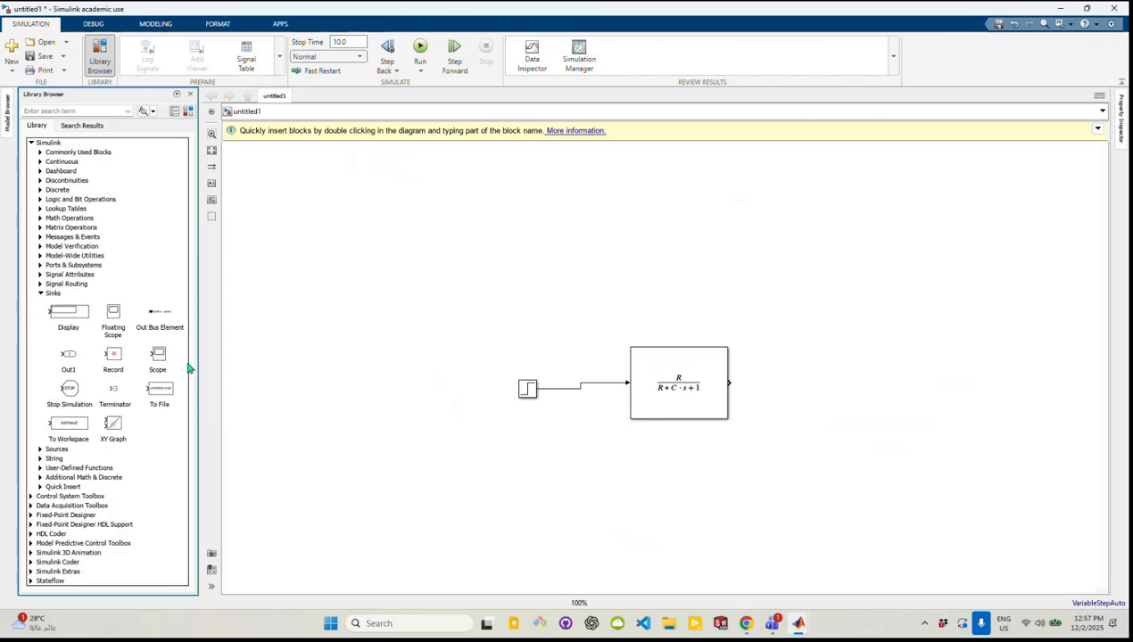
drag(159, 357, 832, 385)
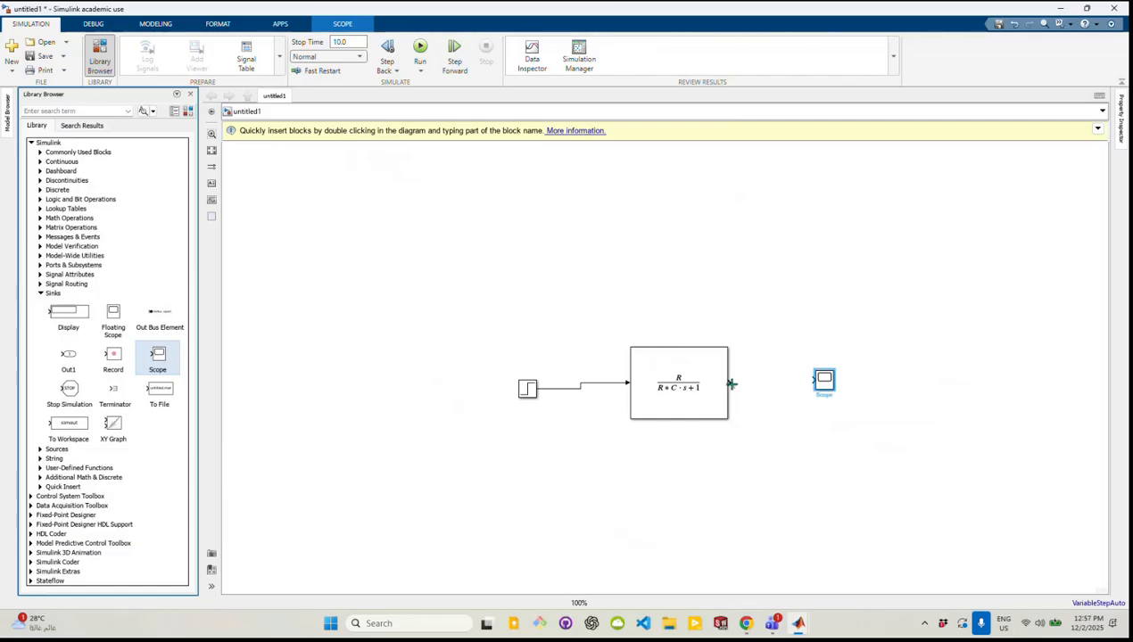
Connect the Transfer Fcn output to the Scope and shift the Transfer Fcn block slightly to straighten its input line
drag(731, 383, 777, 384)
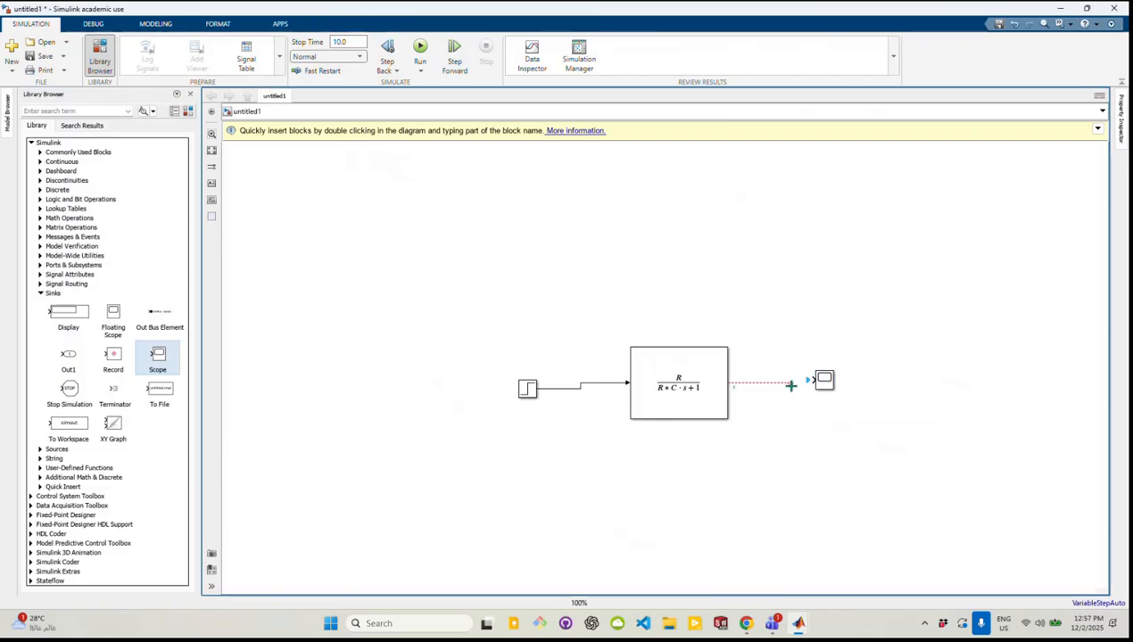
drag(791, 385, 811, 383)
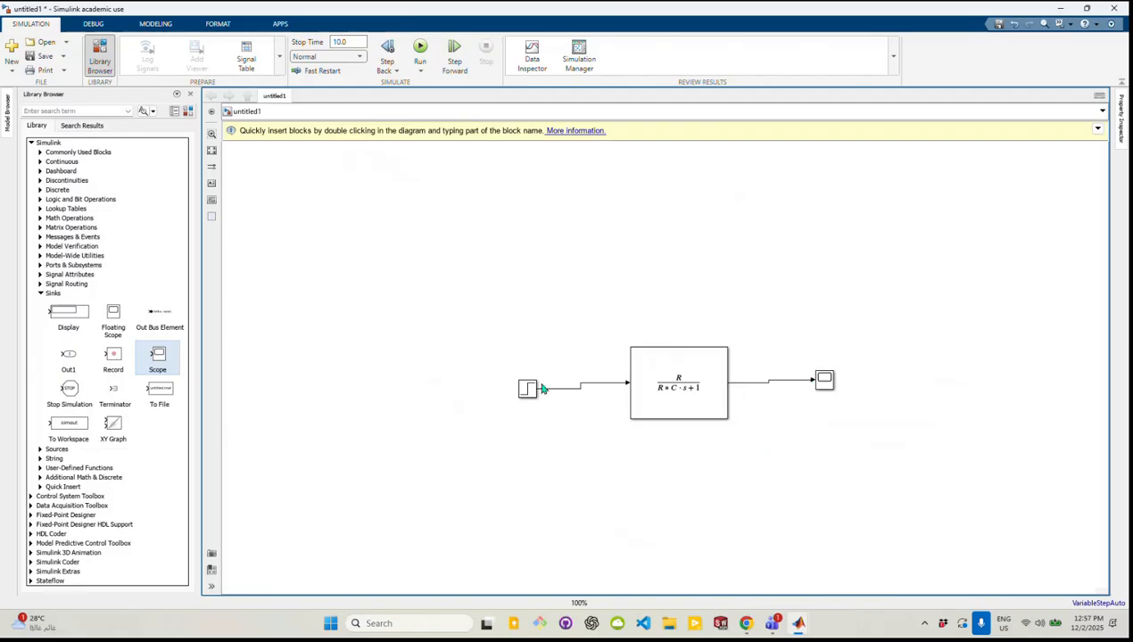
drag(683, 395, 687, 400)
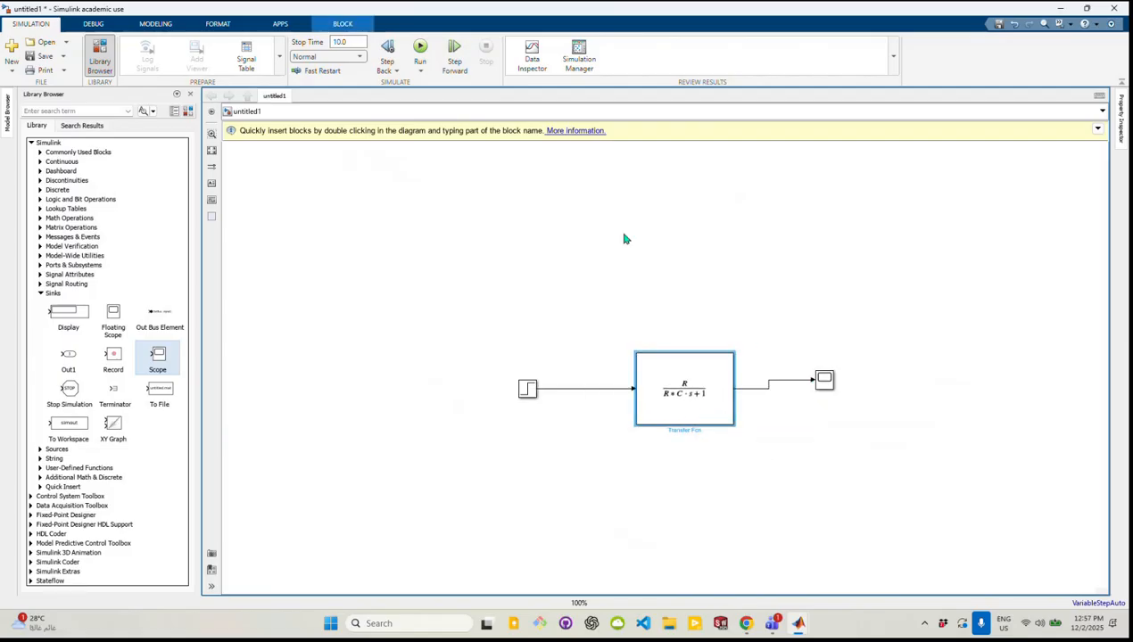
Set the simulation stop time to 0.05
double_click(339, 43)
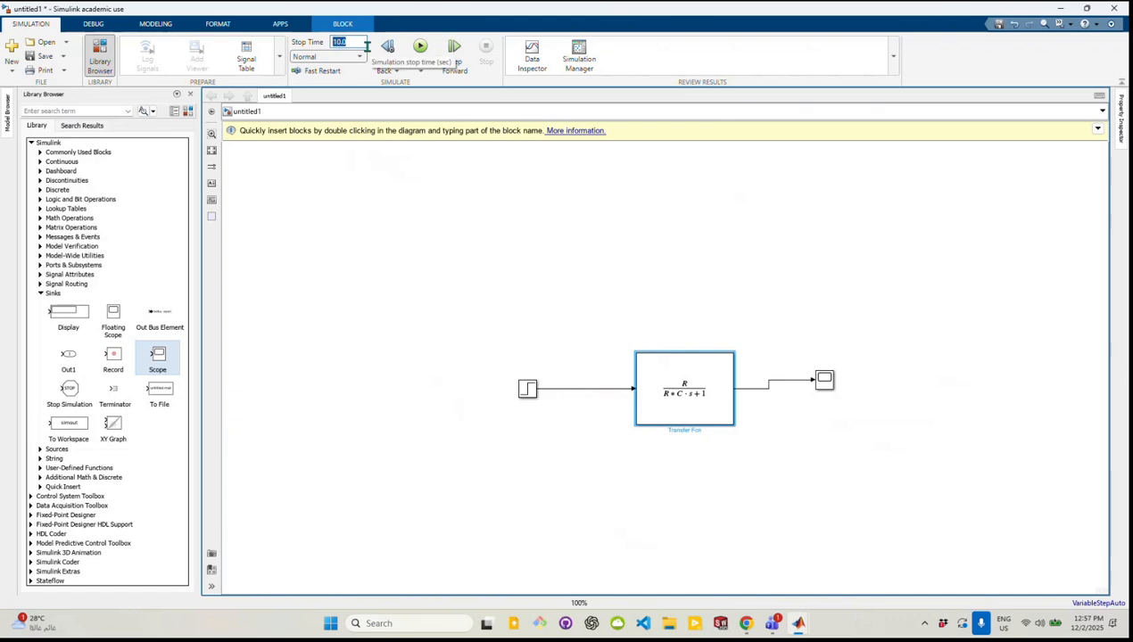
text(0)
click(422, 212)
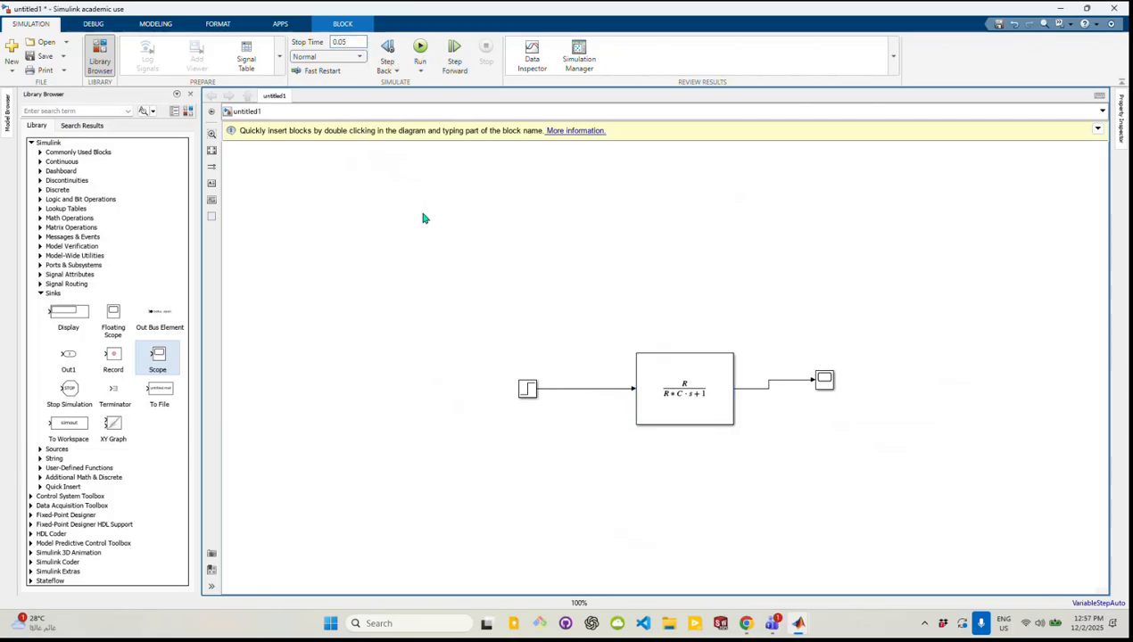
Set the Step block's step time to 0 and its final value to 0.275
click(529, 393)
double_click(529, 394)
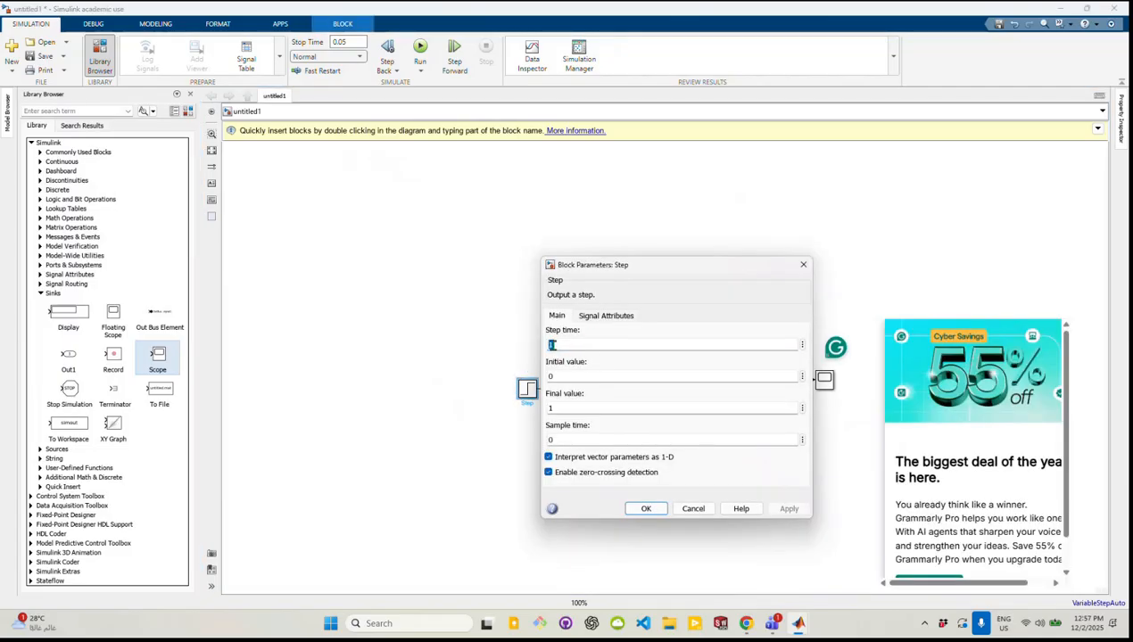
text(0)
click(574, 378)
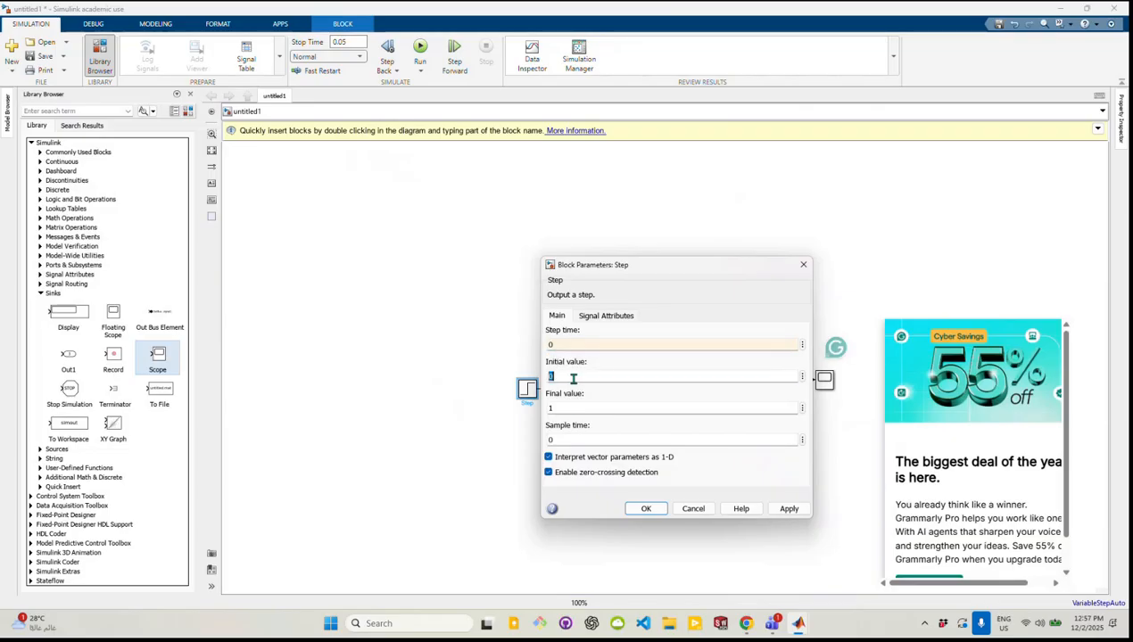
click(552, 408)
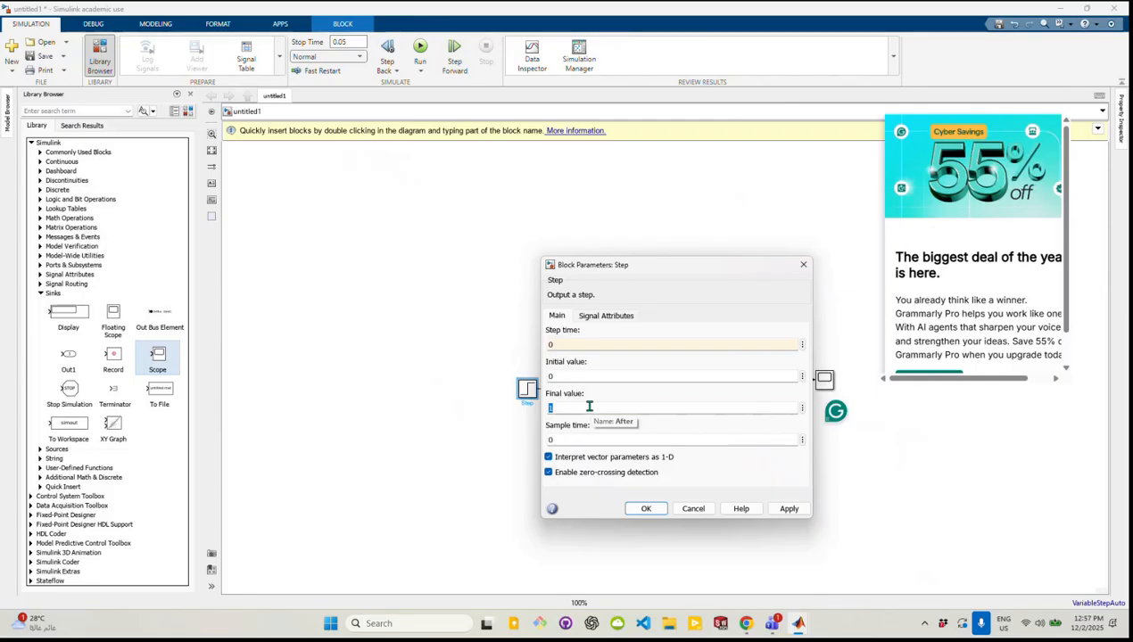
text(0.275)
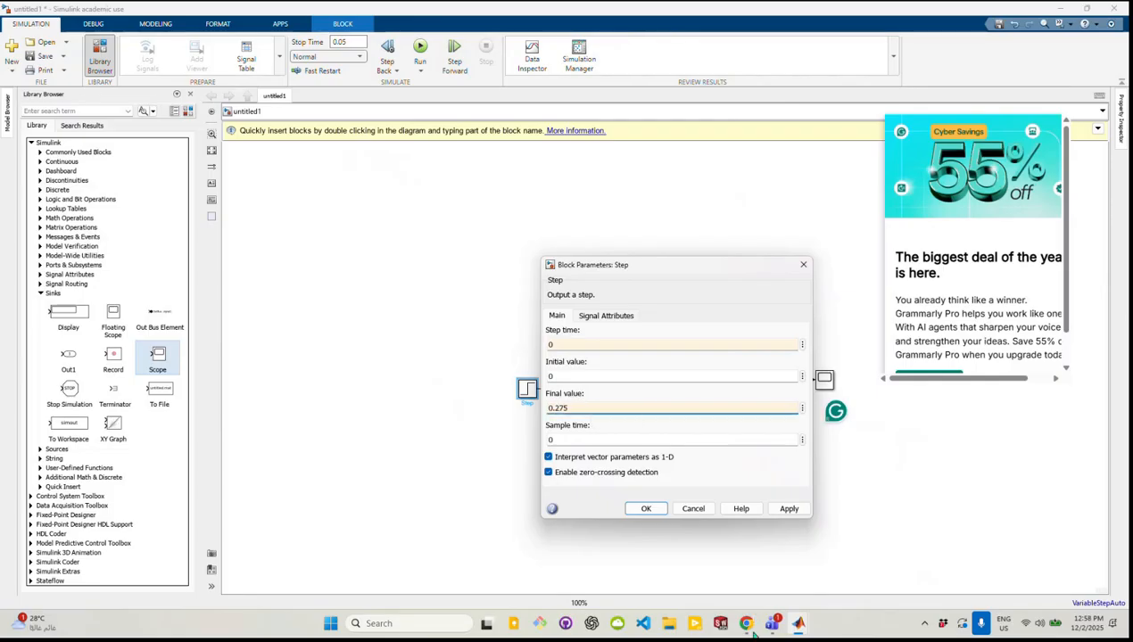
Switch to P Controller 2.pdf in Chrome and check the step input magnitude required in part 1
mouse_move(749, 628)
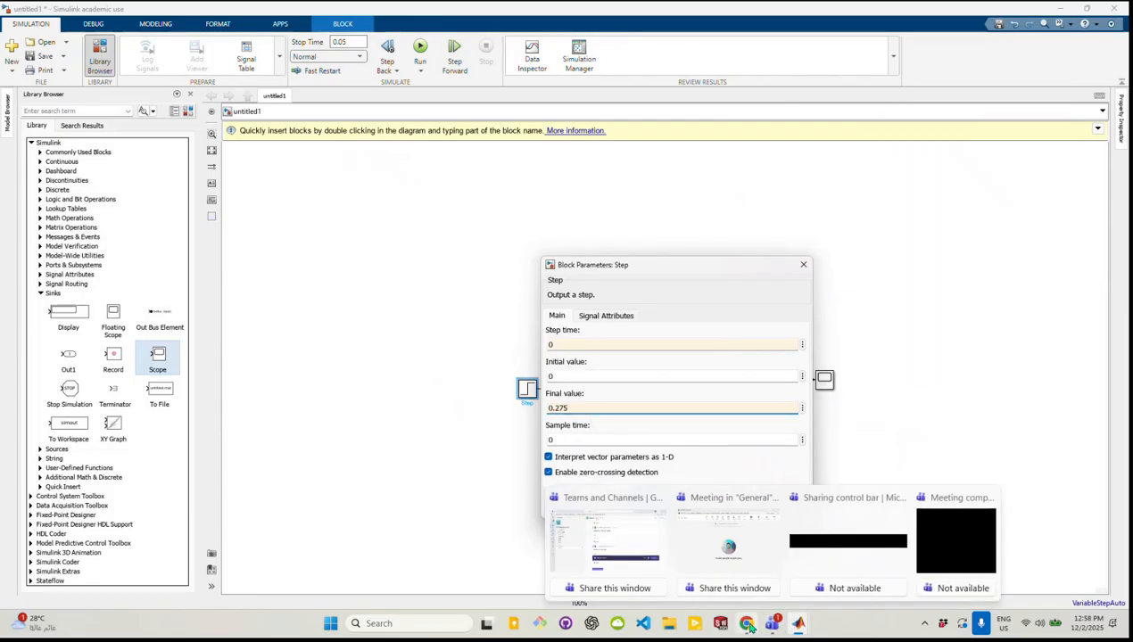
click(747, 624)
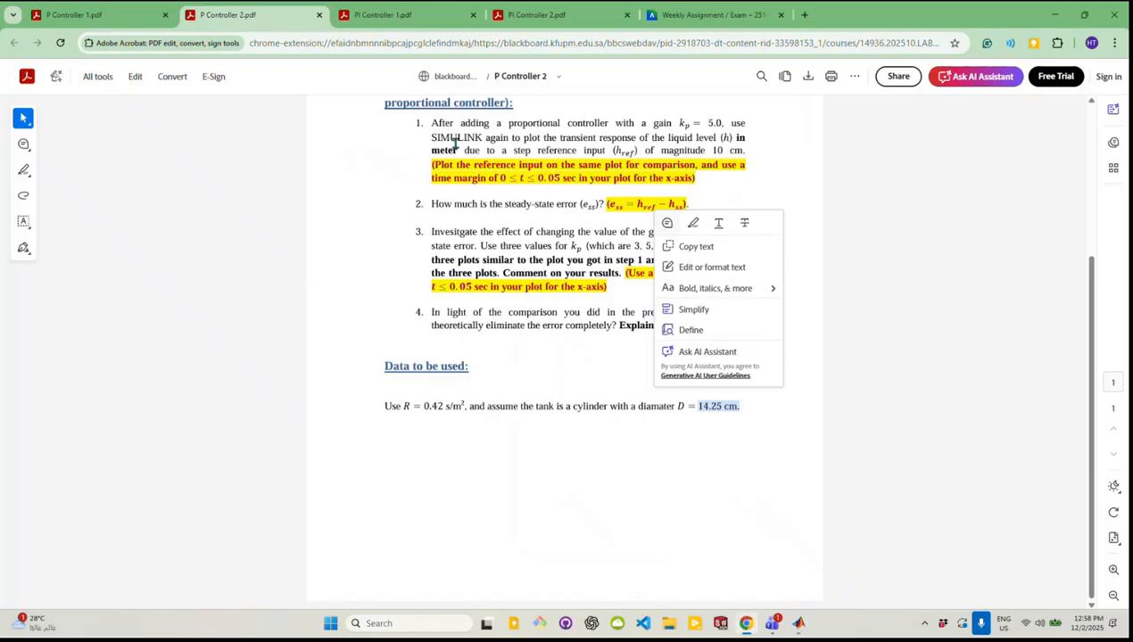
click(568, 326)
scroll(589, 385, up, 3)
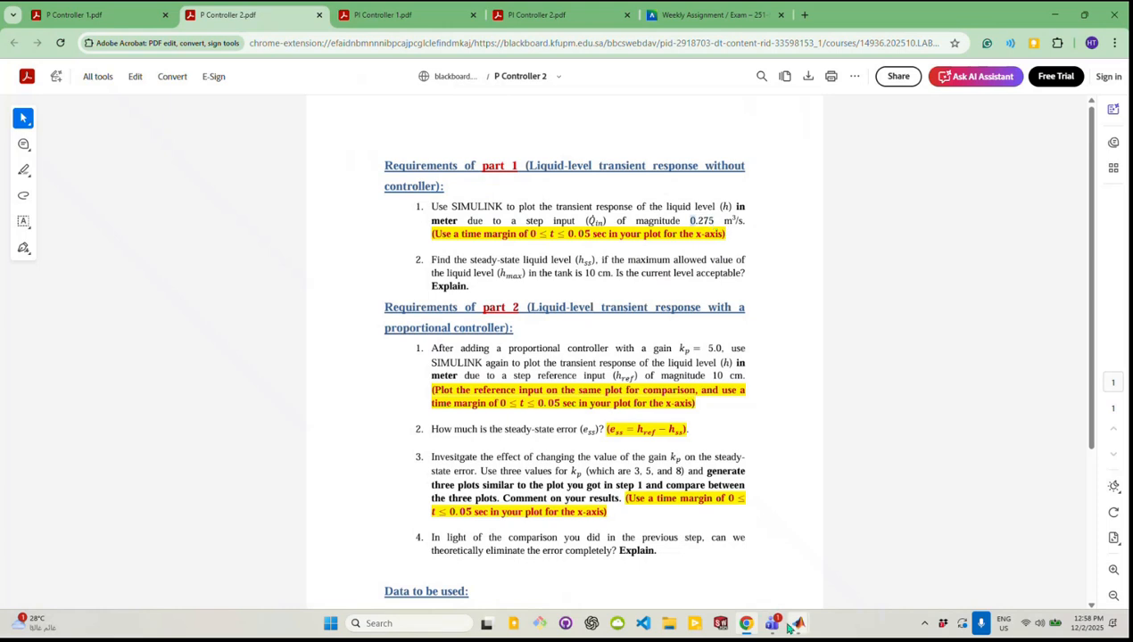
Return to the Simulink model and apply the Step block's parameters: step time 0, initial value 0, final value 0.275
mouse_move(801, 623)
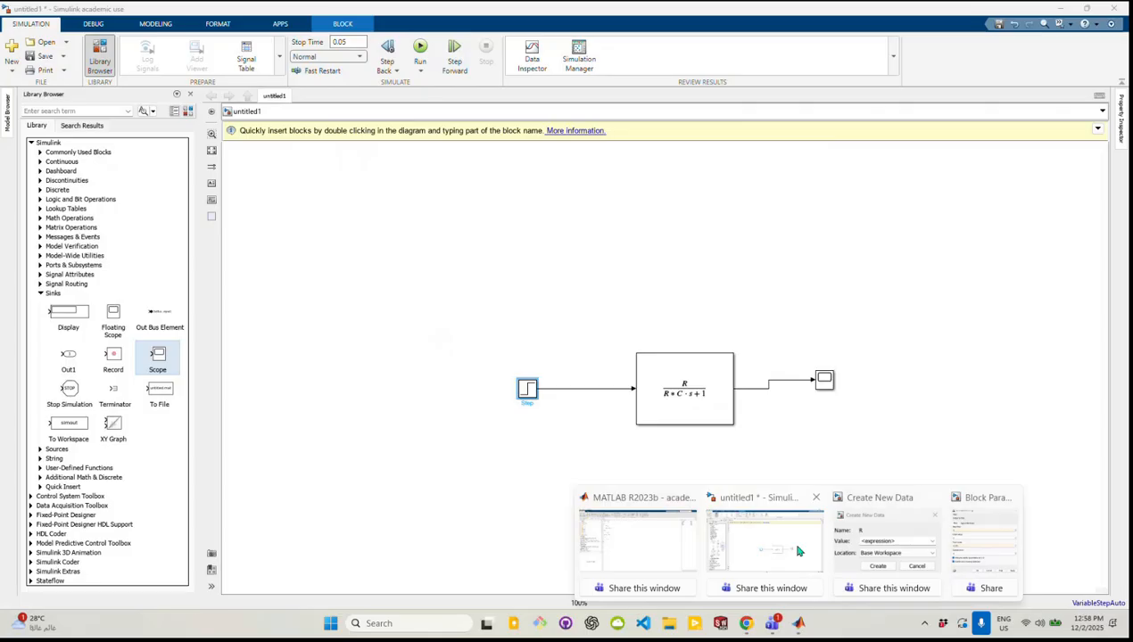
click(749, 535)
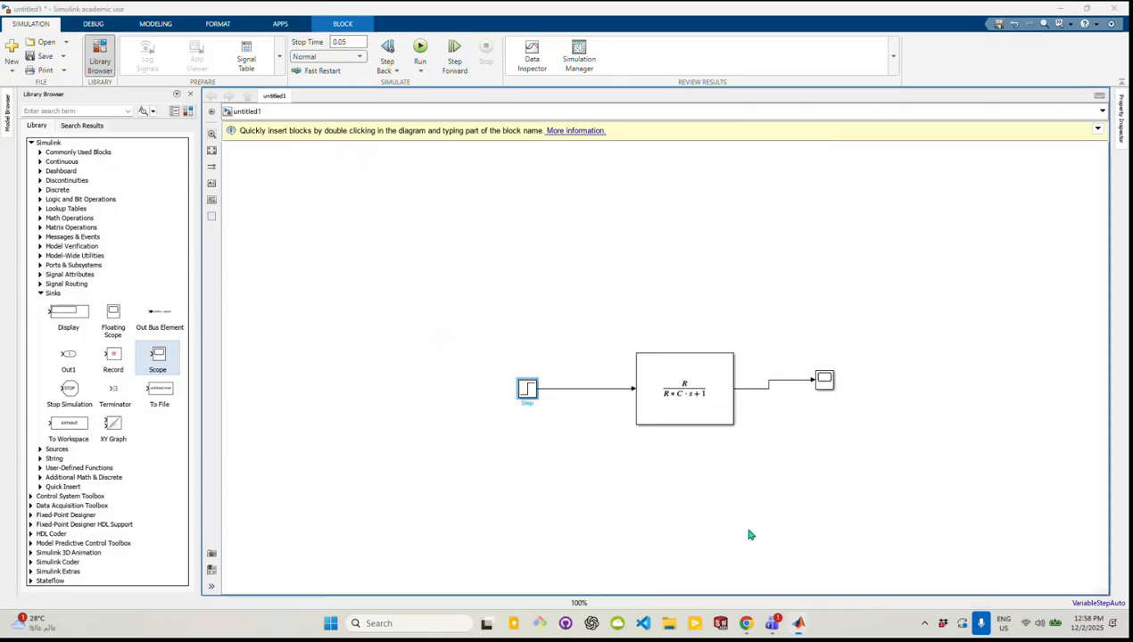
double_click(527, 389)
double_click(551, 345)
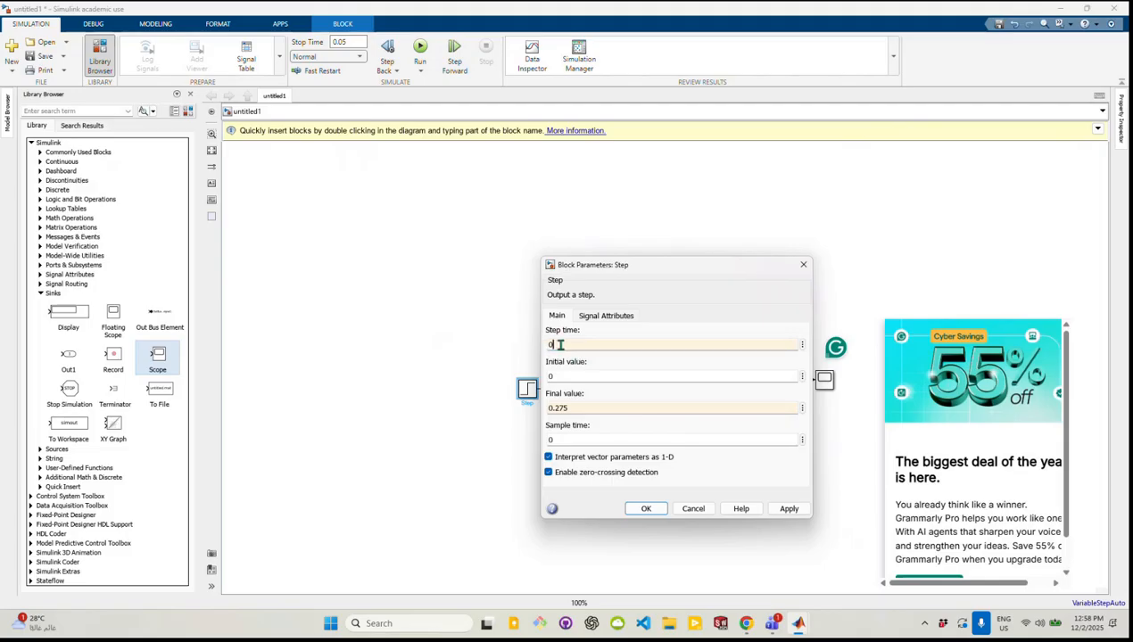
double_click(554, 377)
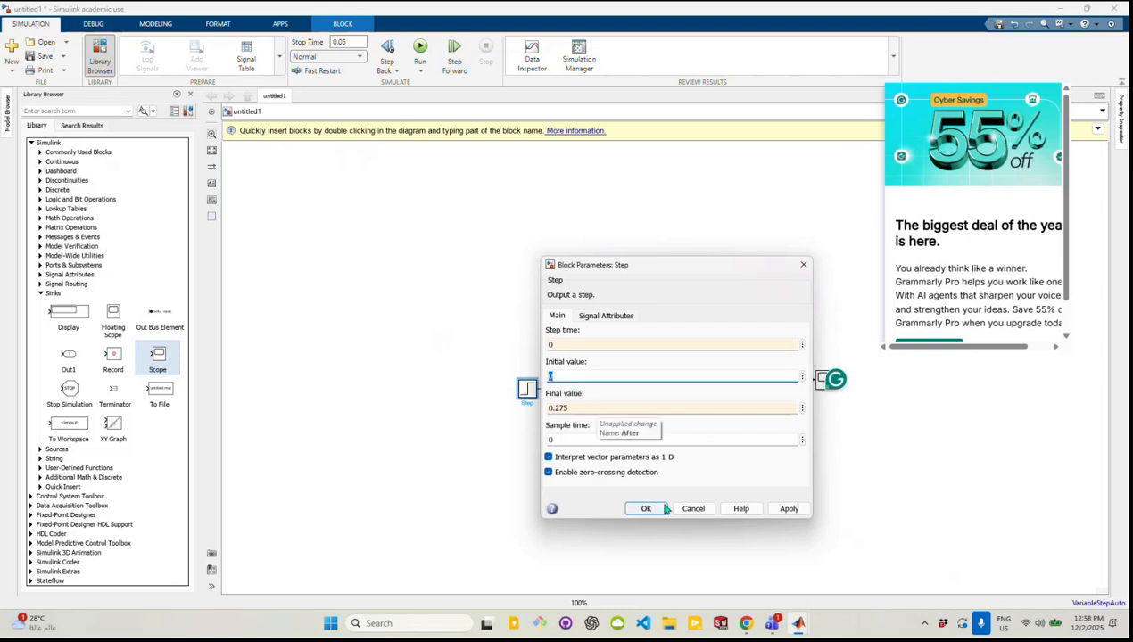
click(784, 510)
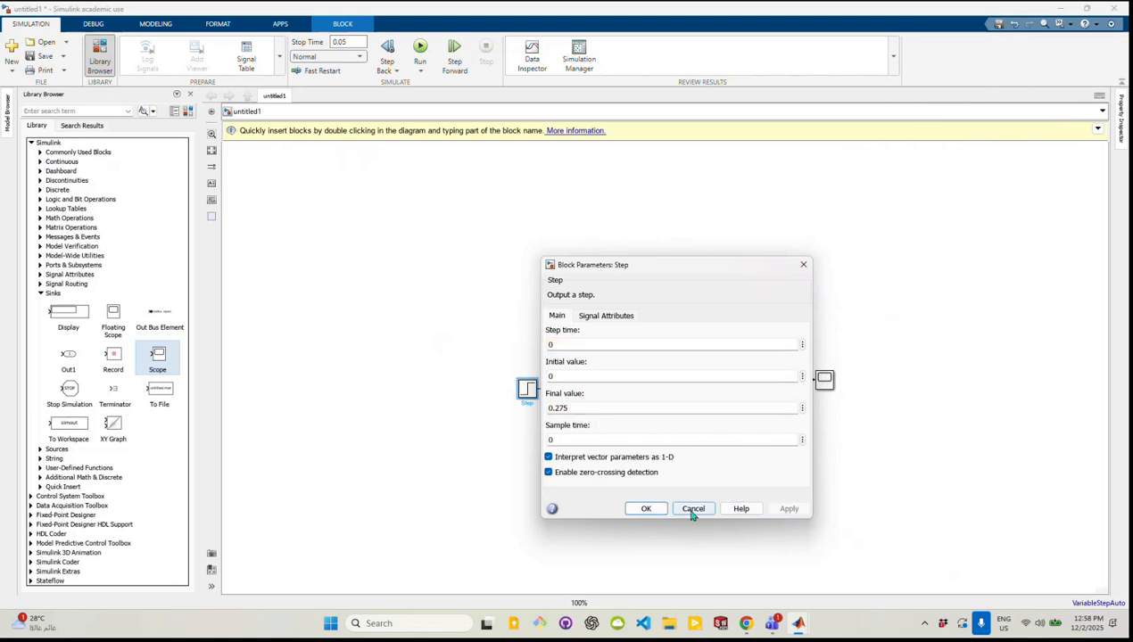
click(646, 508)
Align the Scope with the Transfer Fcn output, and run the simulation to view the liquid-level response in the maximized Scope
drag(822, 388, 839, 393)
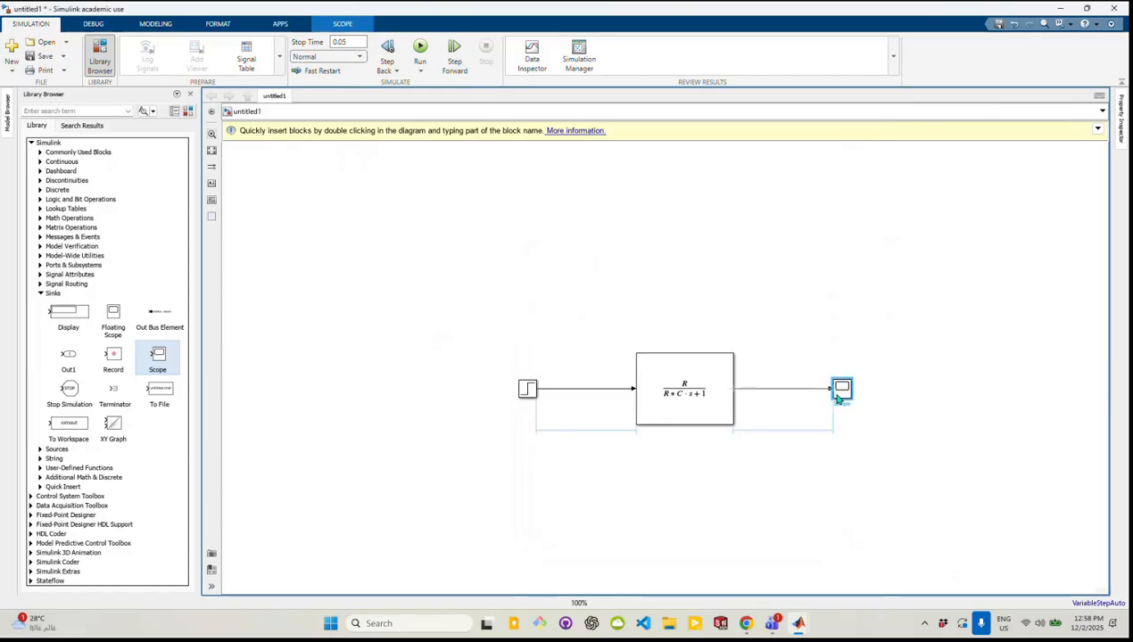
click(420, 50)
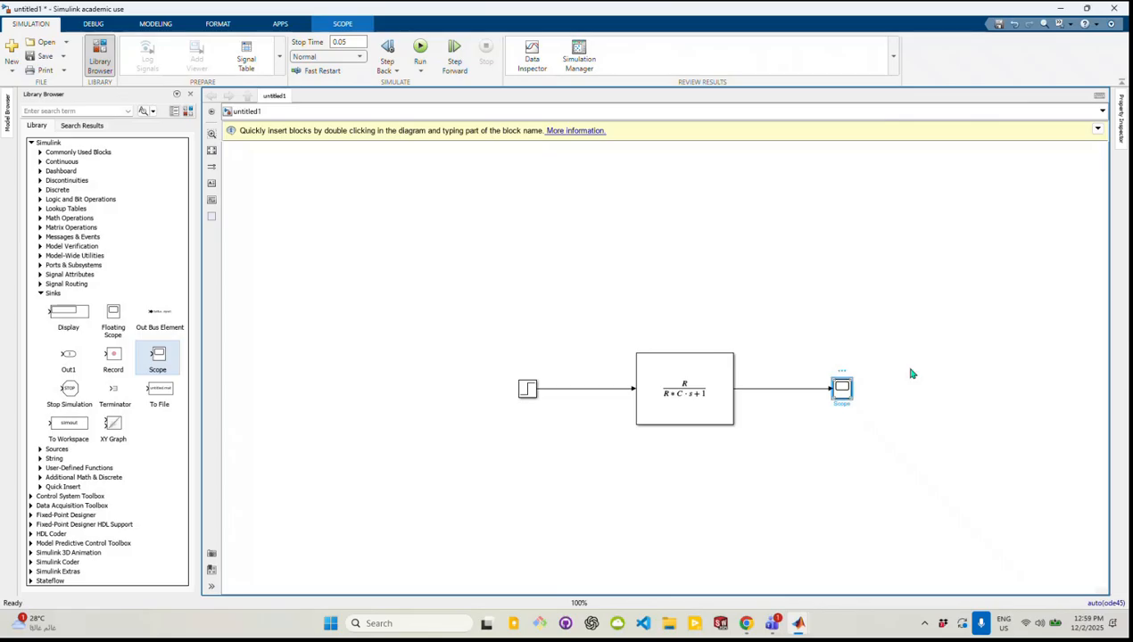
double_click(848, 394)
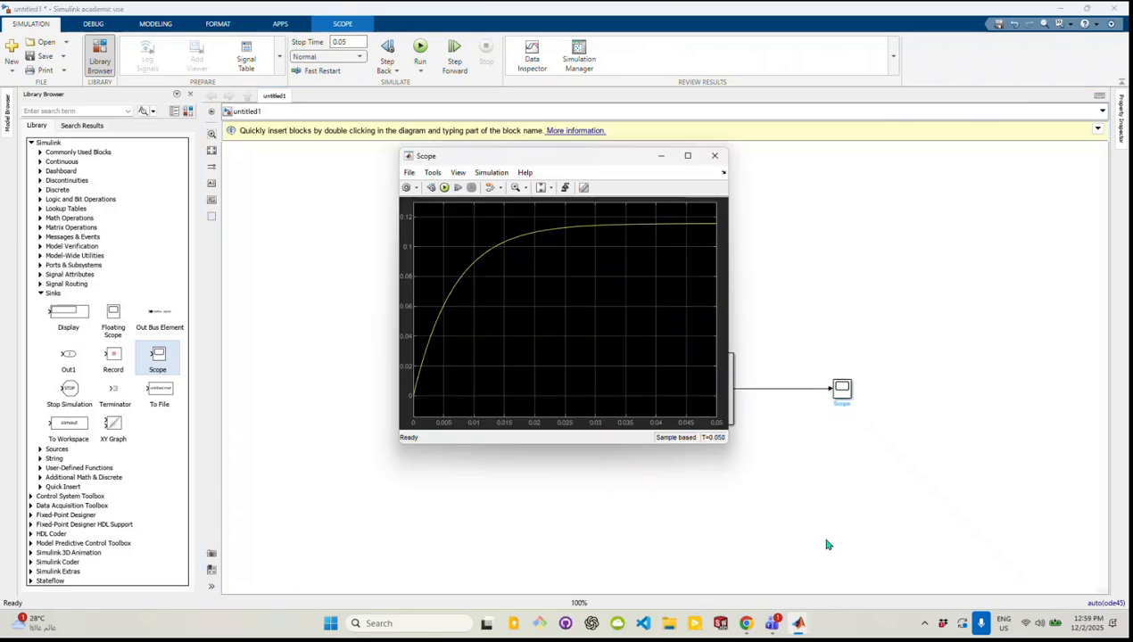
click(688, 157)
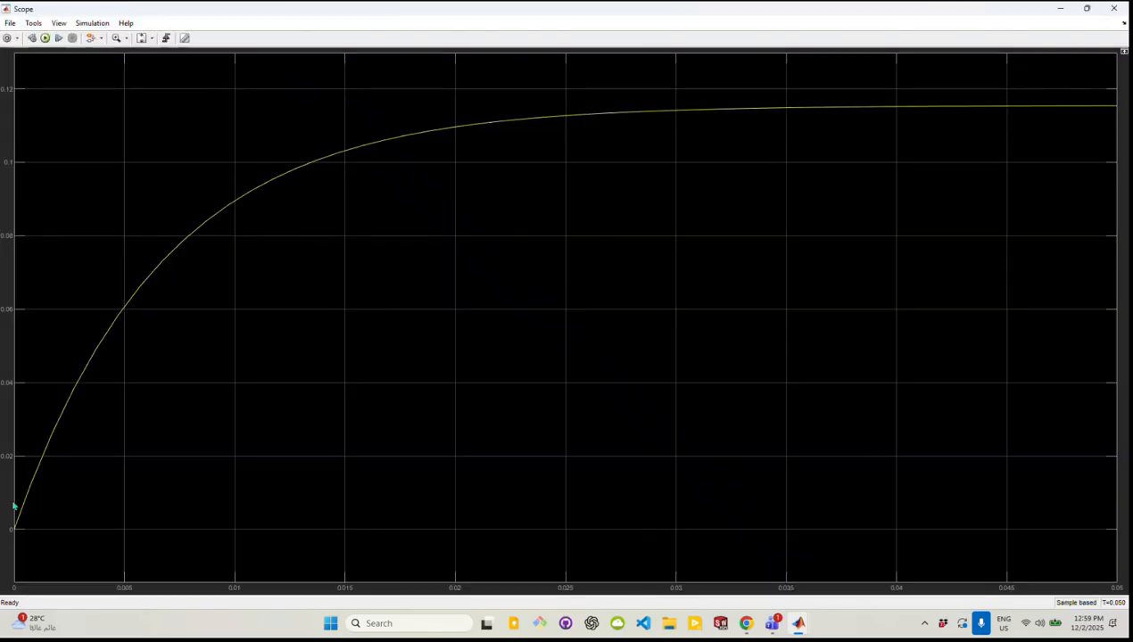
click(1059, 9)
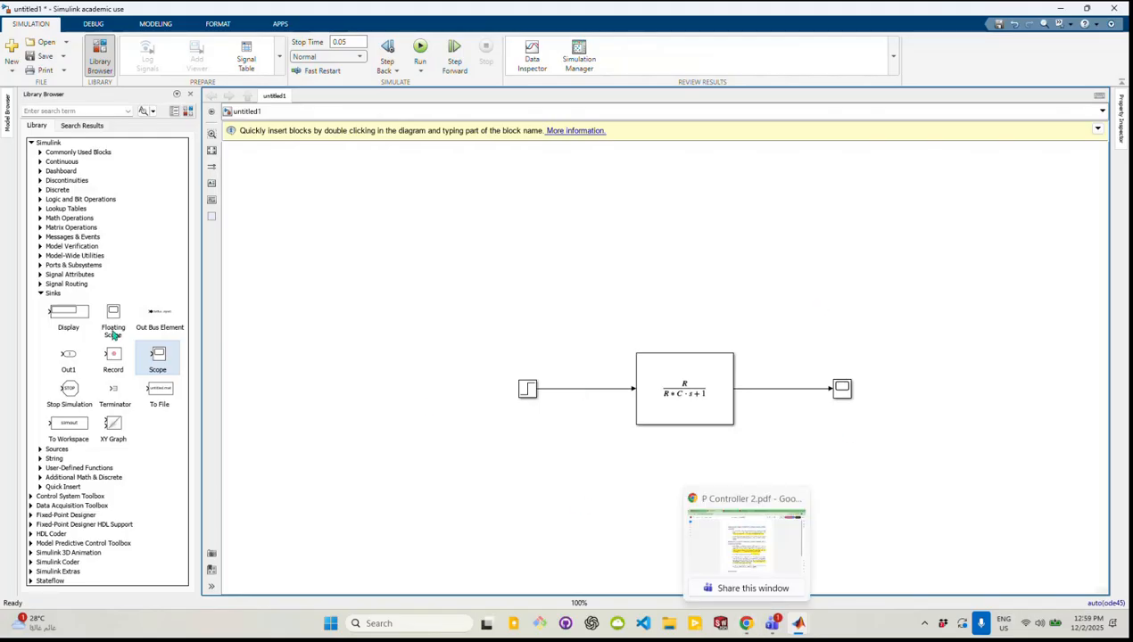
Replace the line between the Transfer Fcn and the Scope with a Mux block from the commonly used blocks
click(41, 295)
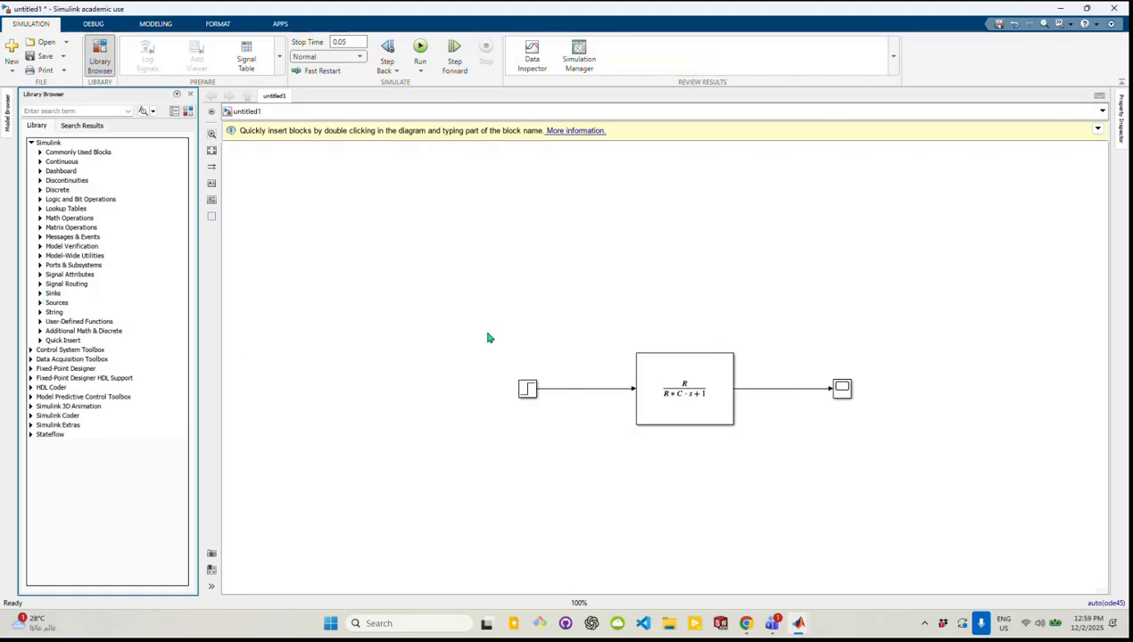
click(41, 163)
click(41, 162)
click(40, 154)
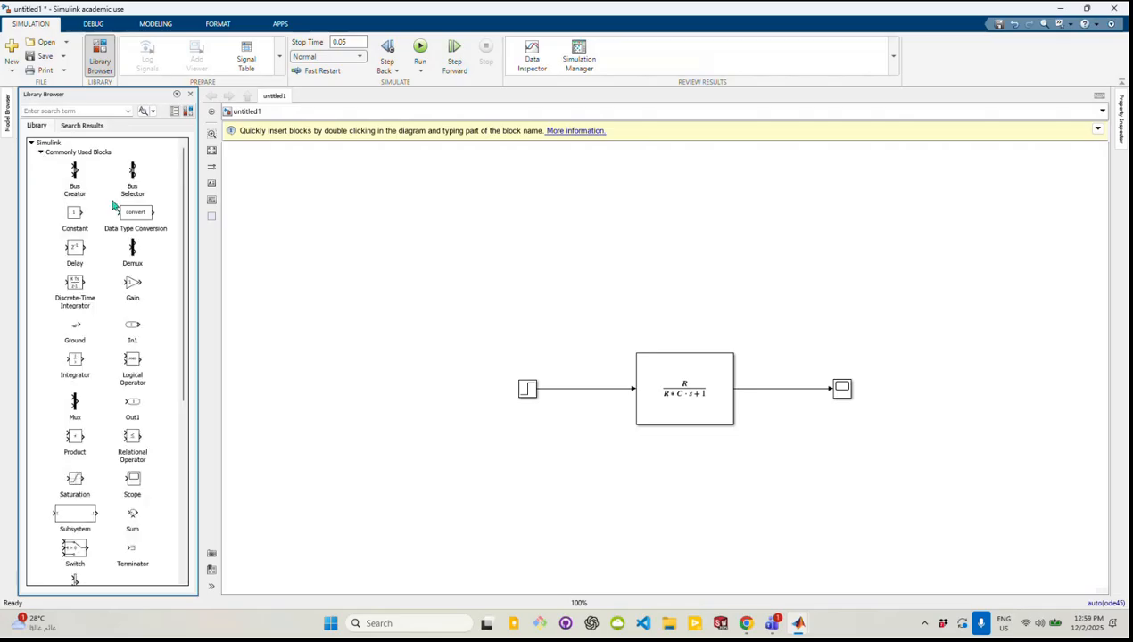
drag(76, 404, 799, 342)
click(791, 389)
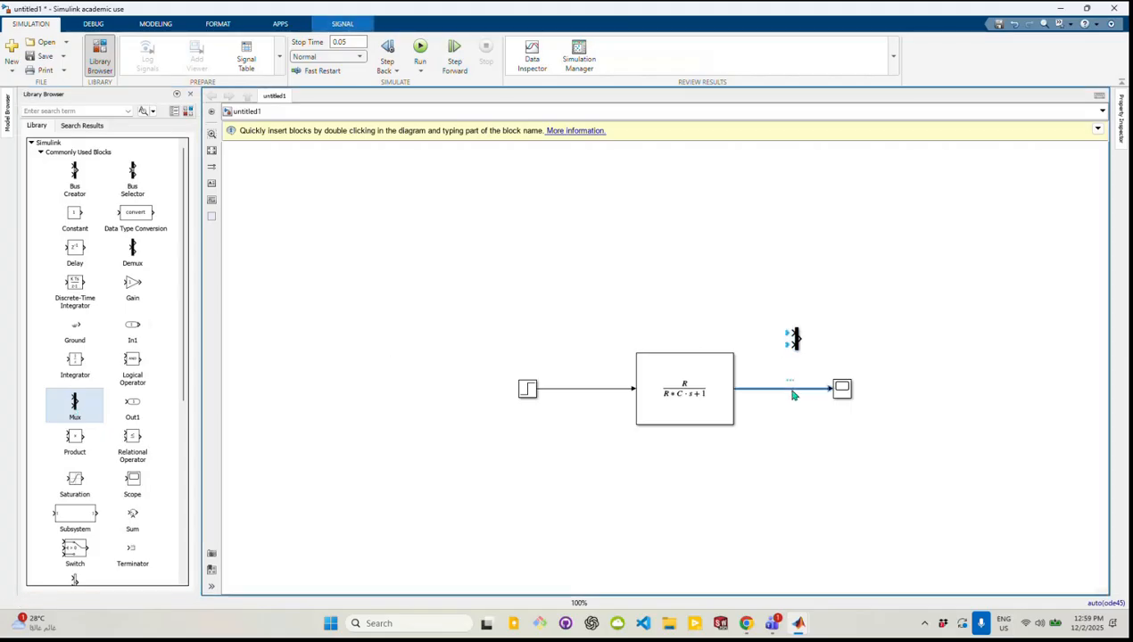
key(Delete)
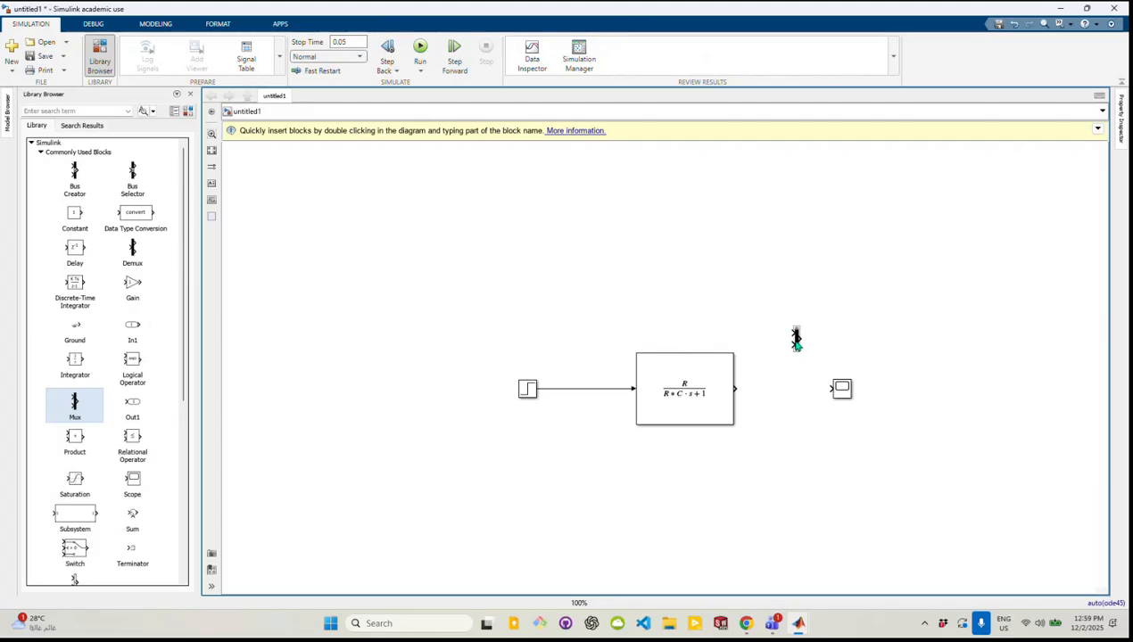
drag(797, 342, 801, 383)
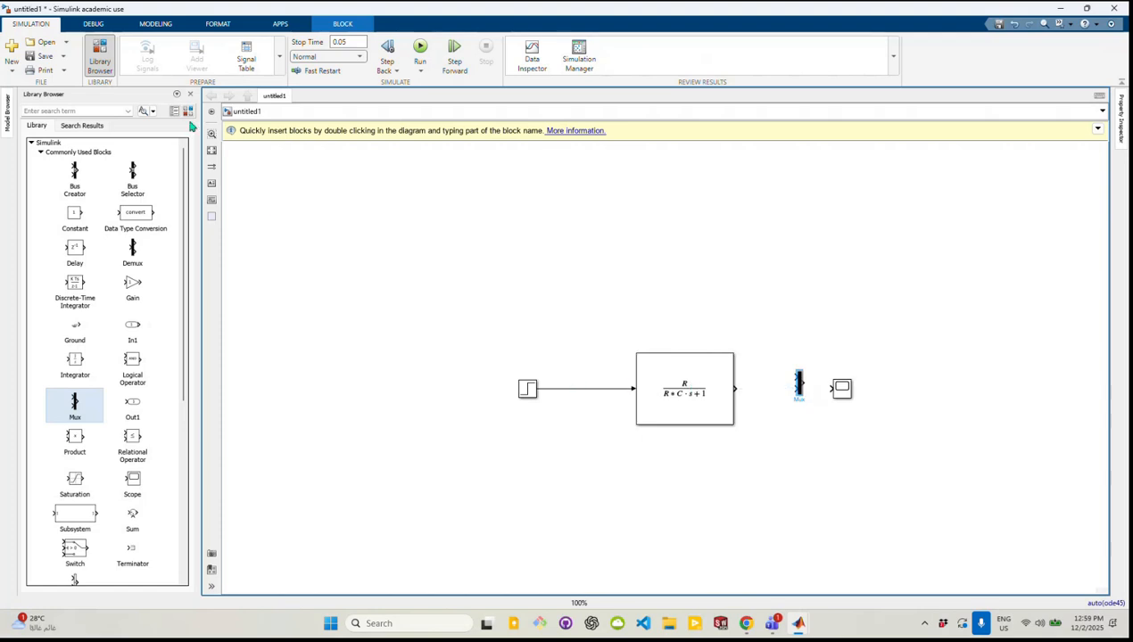
Connect a branch of the Step signal and the Transfer Fcn output to the Mux inputs, and the Mux output to the Scope
click(576, 389)
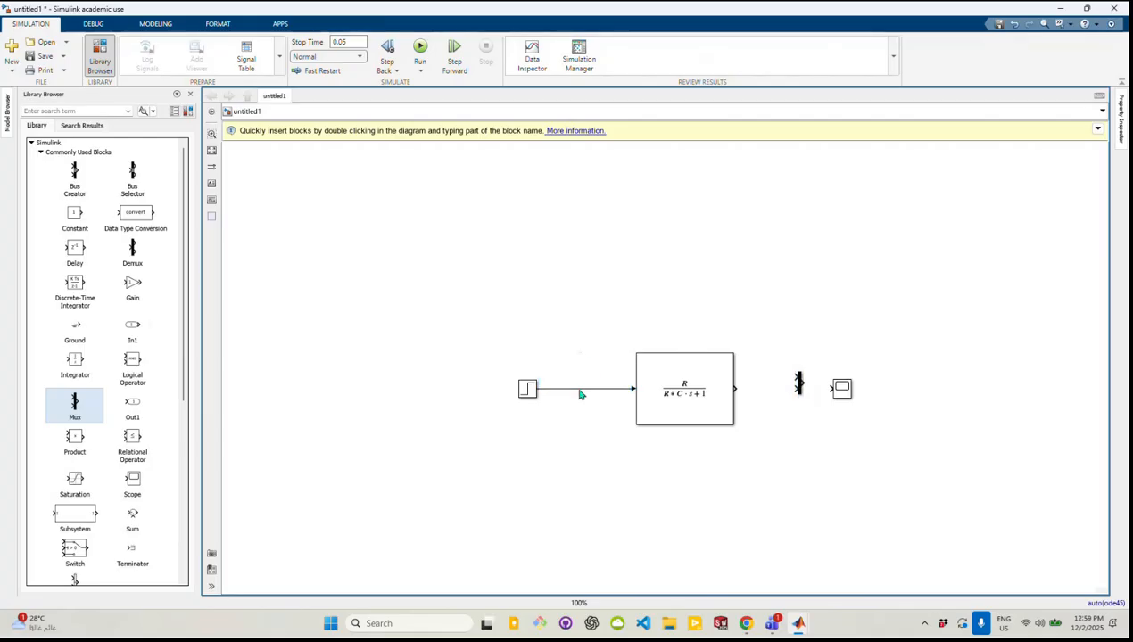
drag(581, 391, 795, 379)
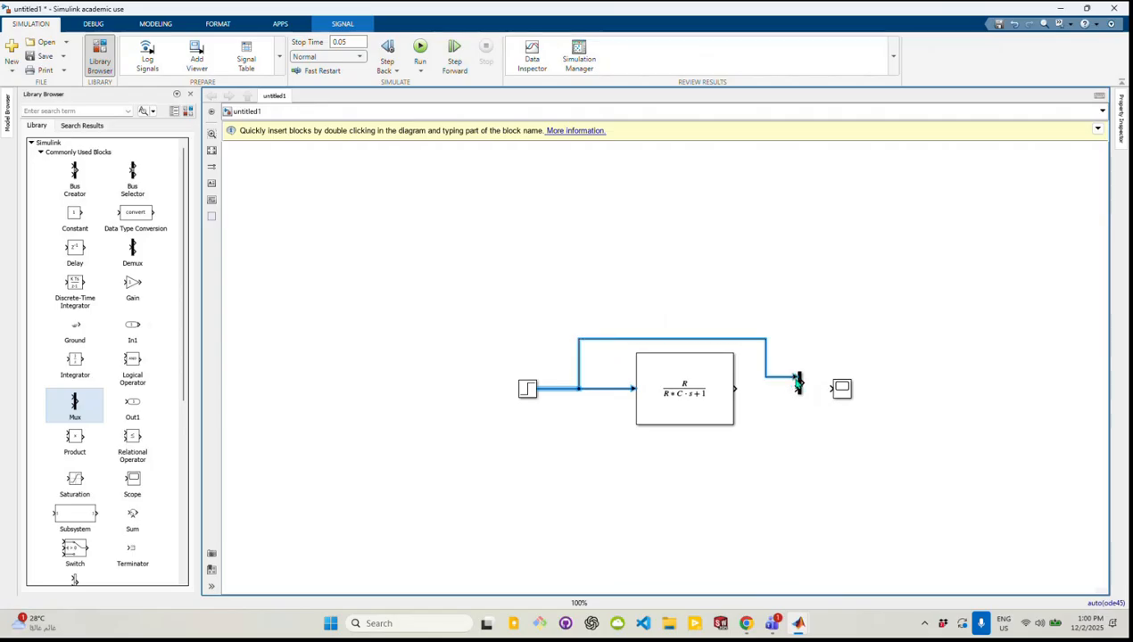
click(662, 488)
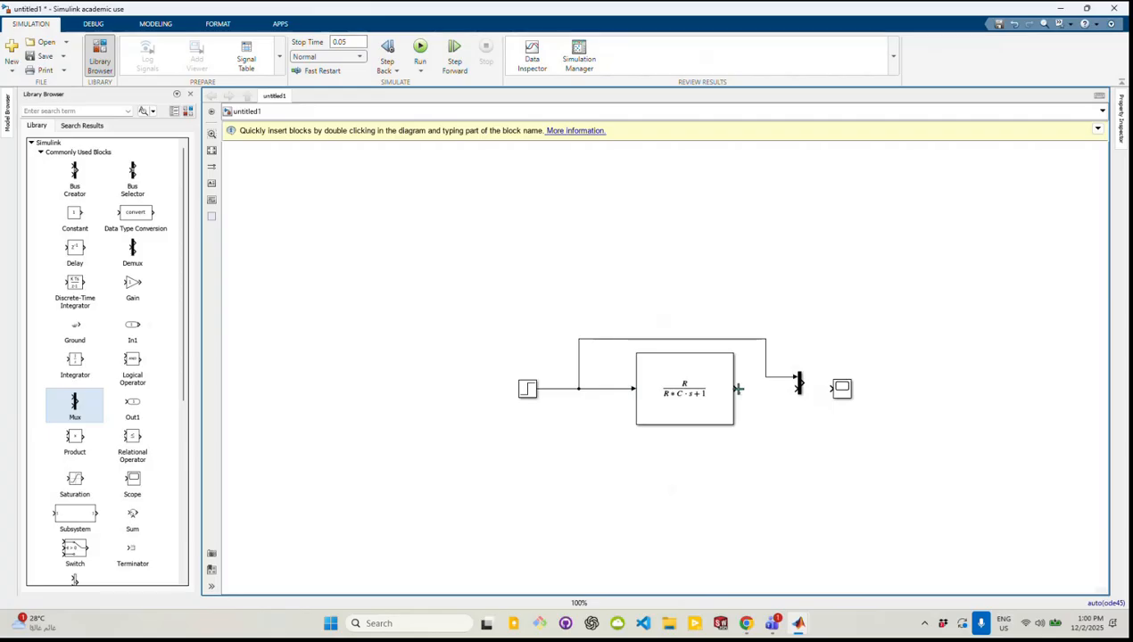
drag(739, 389, 795, 389)
drag(802, 384, 831, 389)
Rerun the simulation and show a legend on the Scope plot of the step input and the response
click(419, 51)
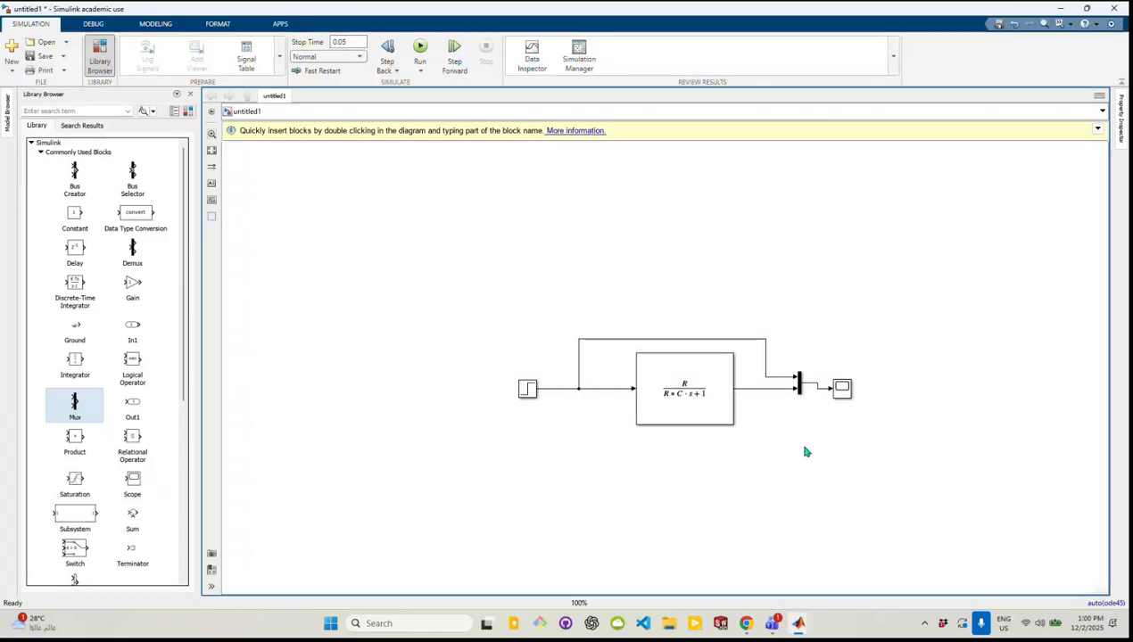
double_click(842, 389)
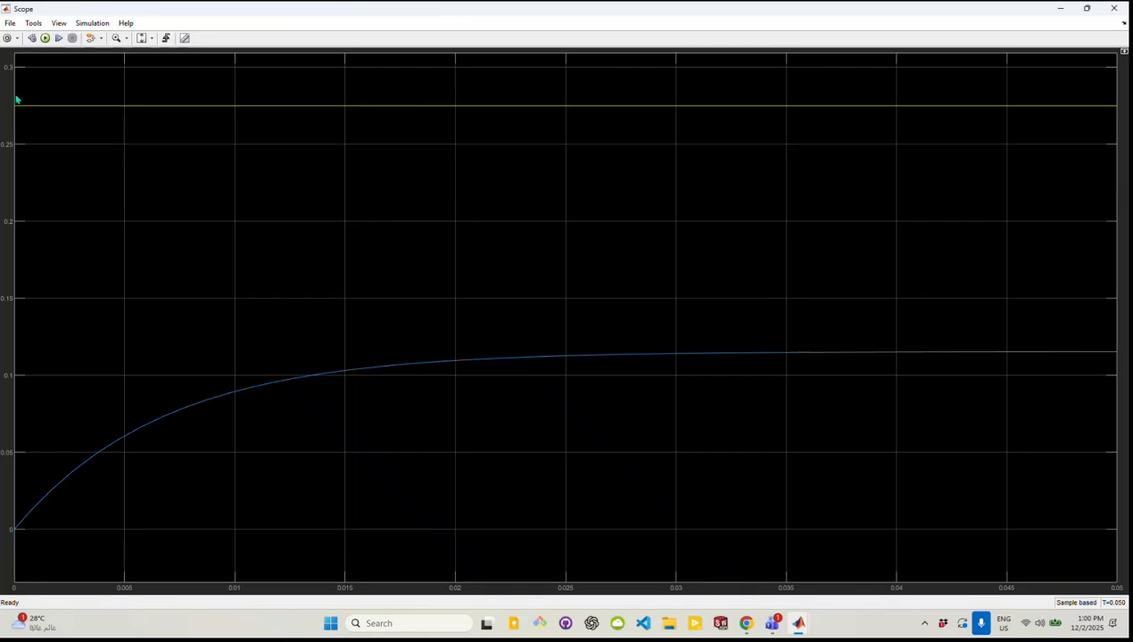
click(93, 24)
mouse_move(62, 27)
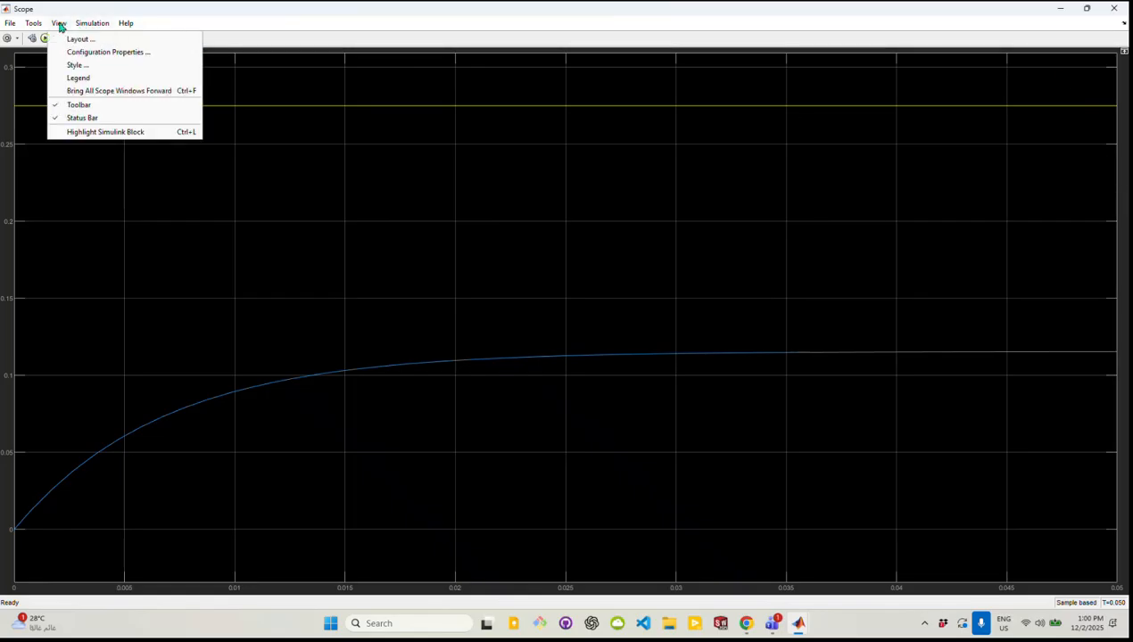
click(97, 85)
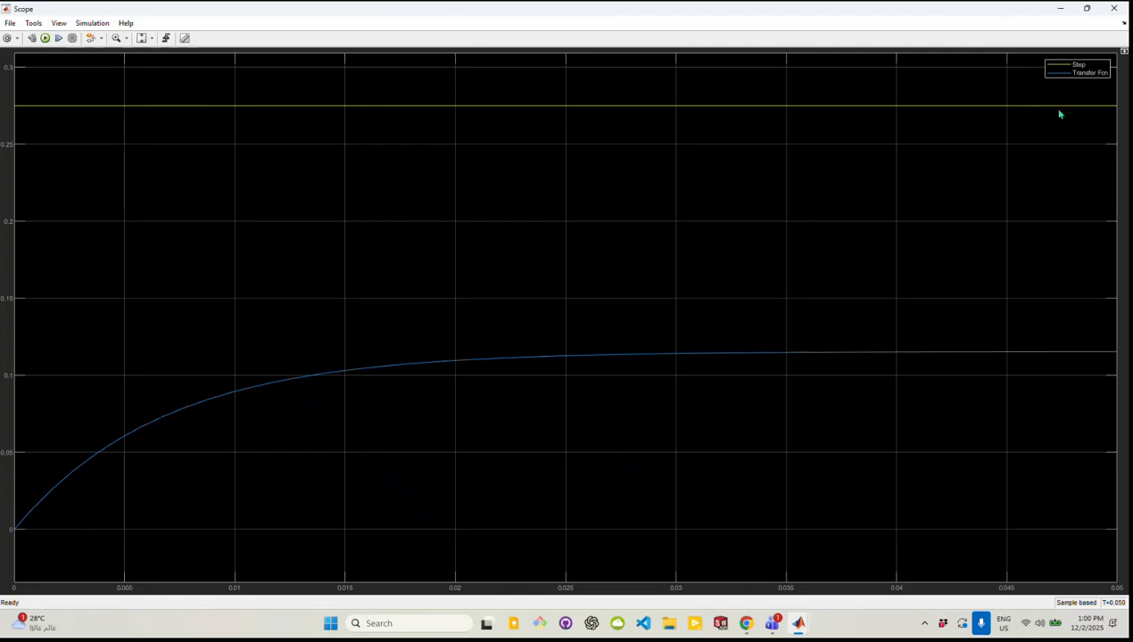
Look through the Scope's style settings and its main, time, display and logging configuration properties without changing anything
click(58, 24)
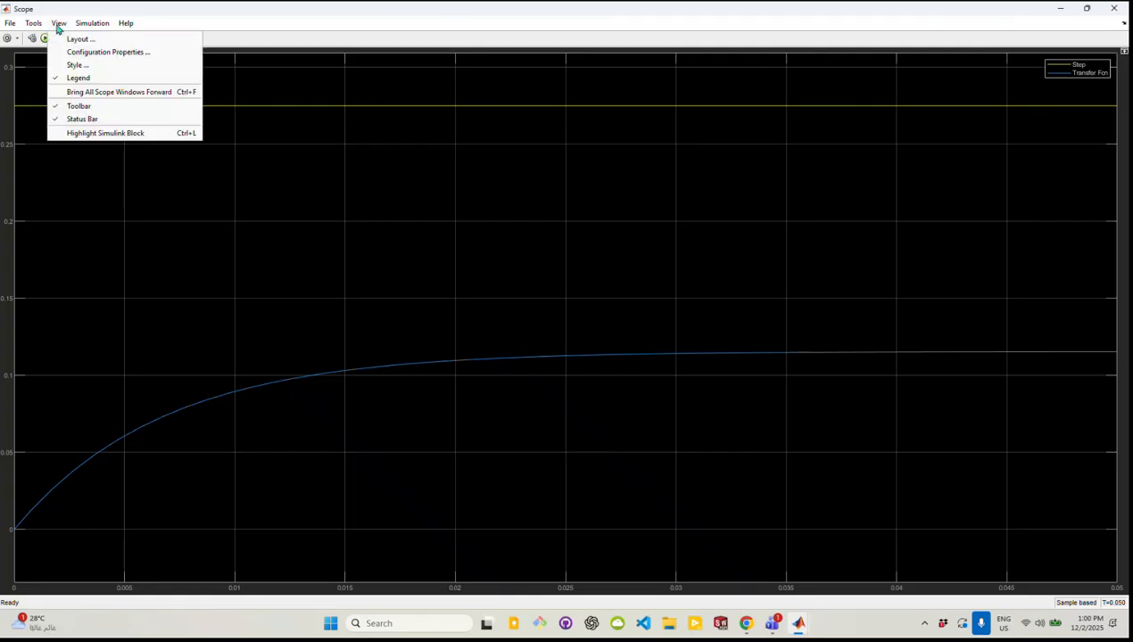
mouse_move(40, 29)
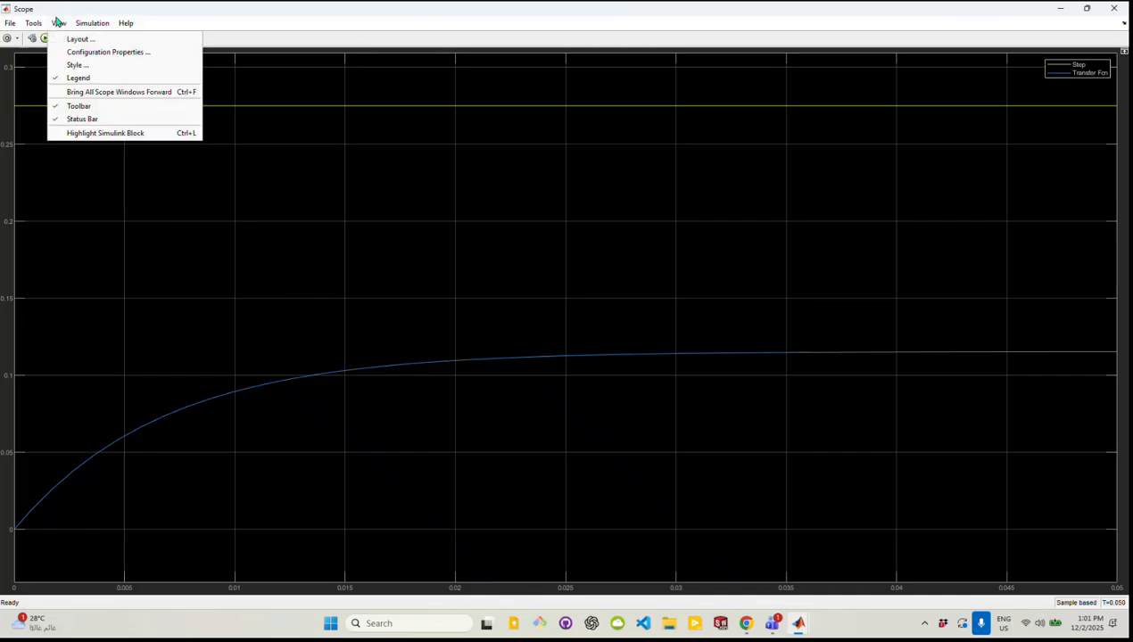
click(91, 69)
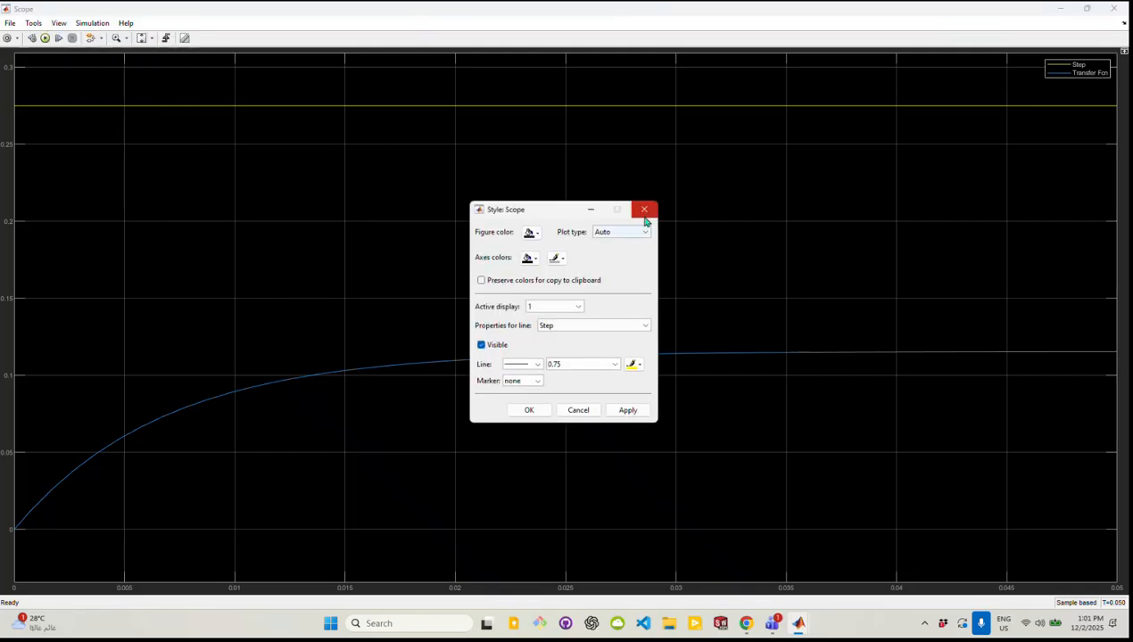
click(644, 214)
click(57, 27)
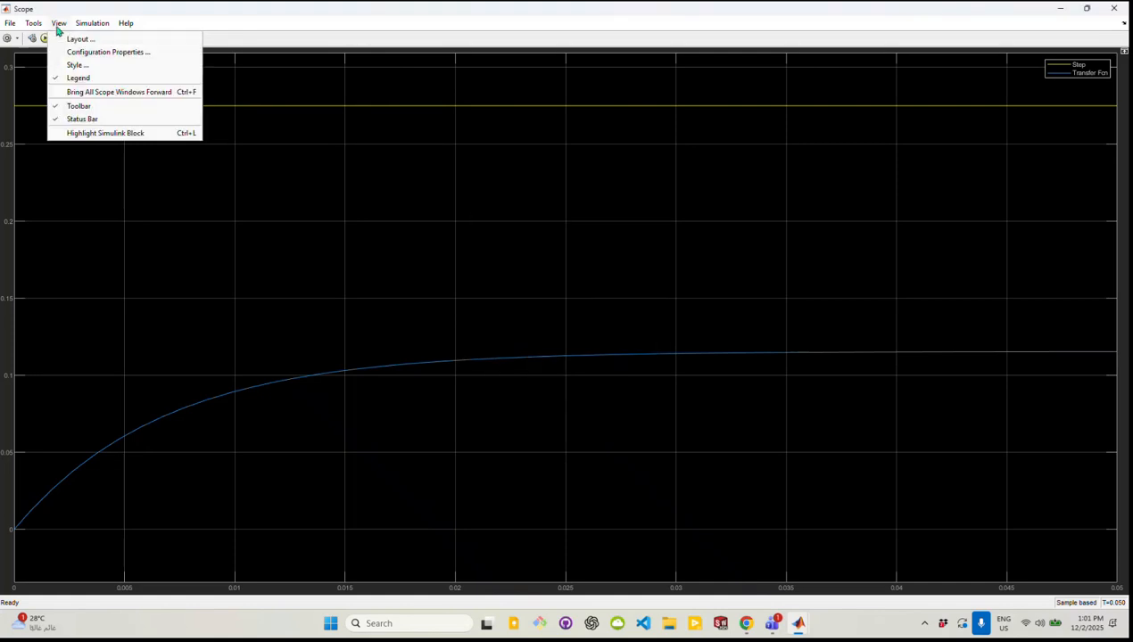
click(91, 52)
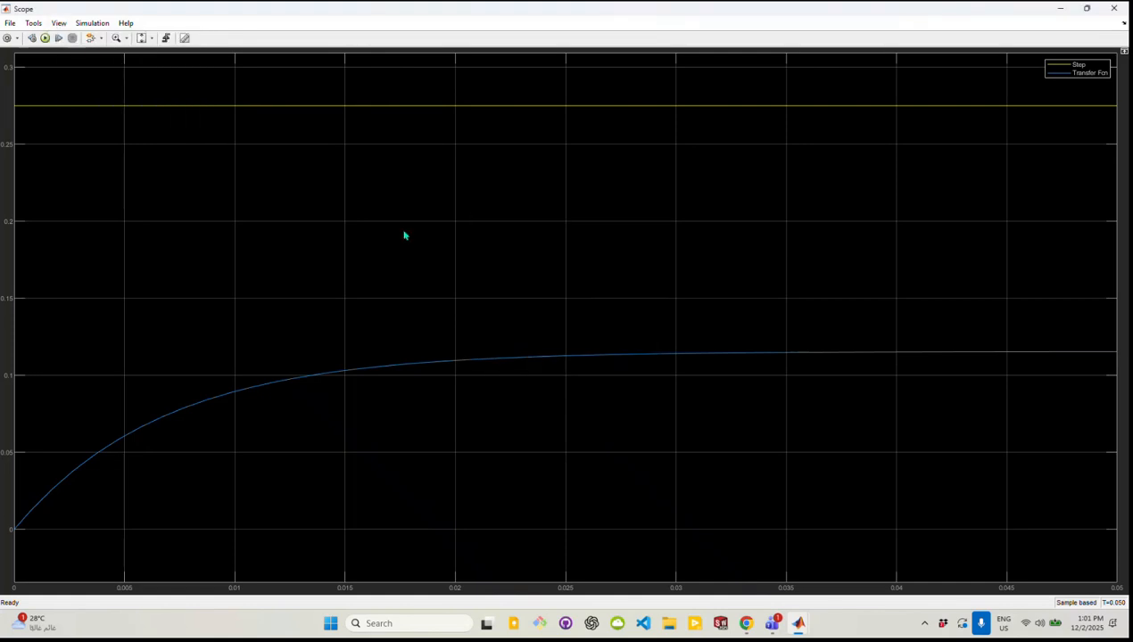
click(496, 234)
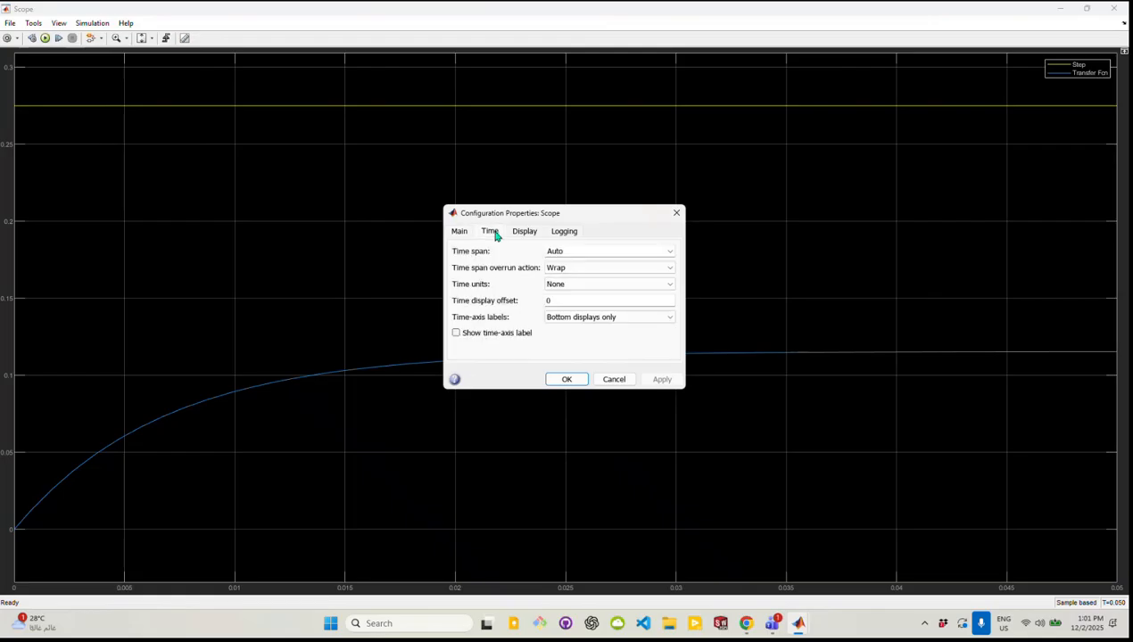
click(461, 232)
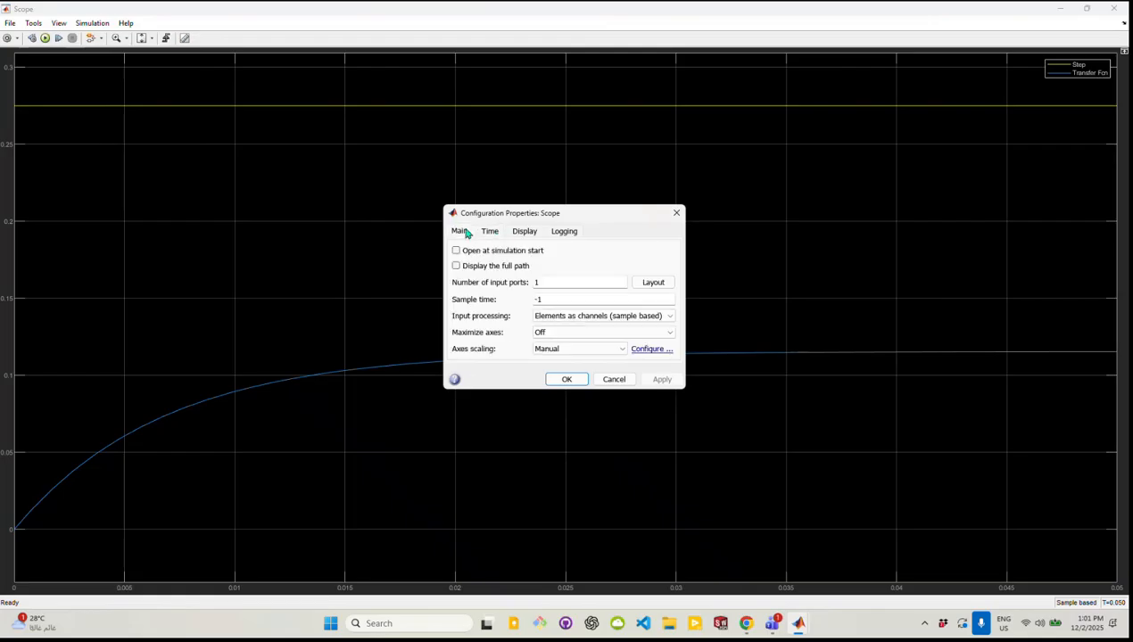
click(524, 233)
click(557, 236)
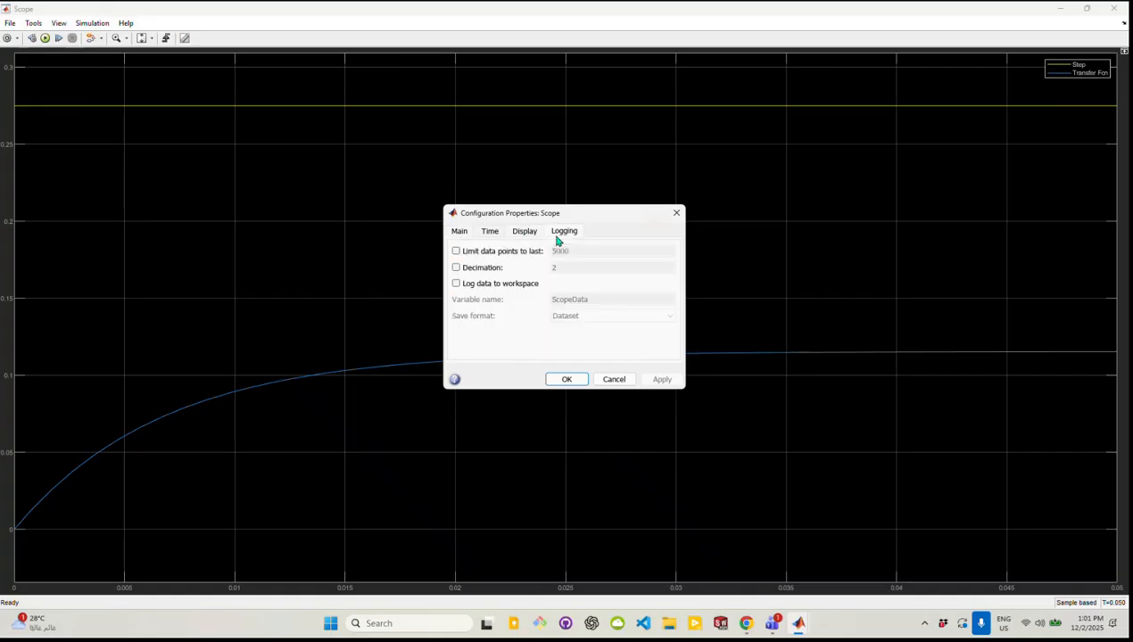
click(564, 380)
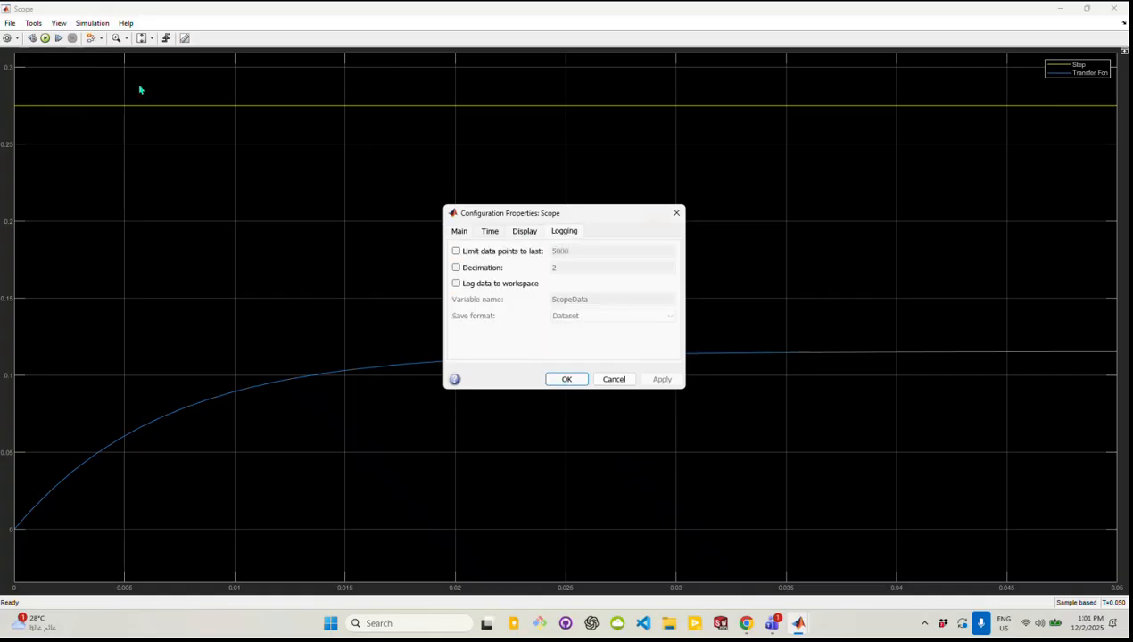
Look through the Scope's view, simulation, axes scaling, help and line style options without changing anything
click(59, 25)
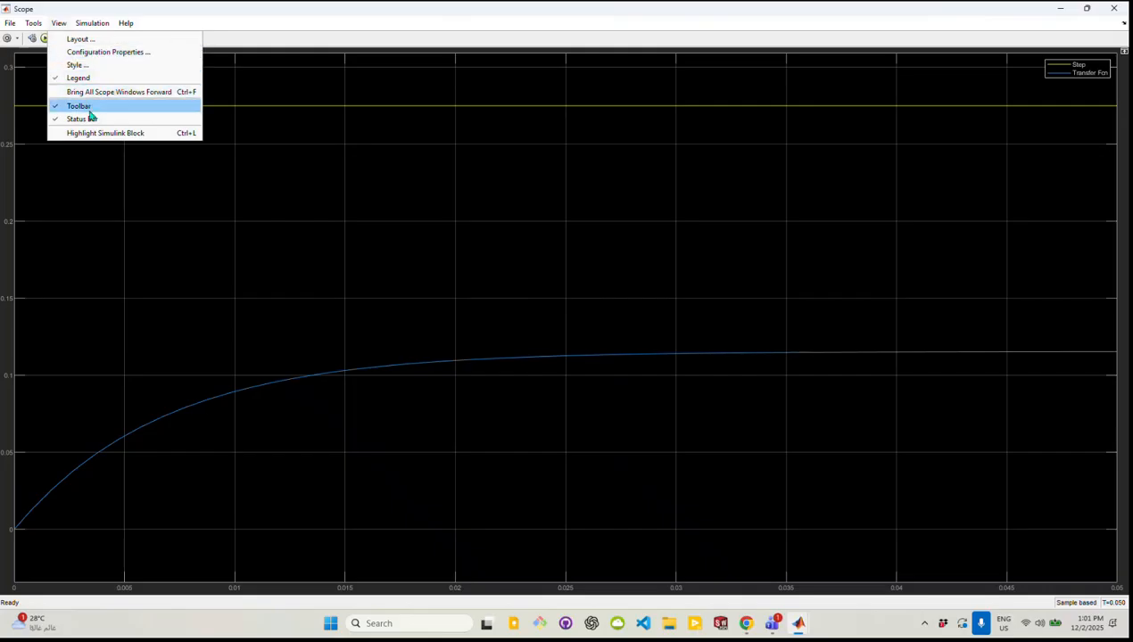
mouse_move(85, 25)
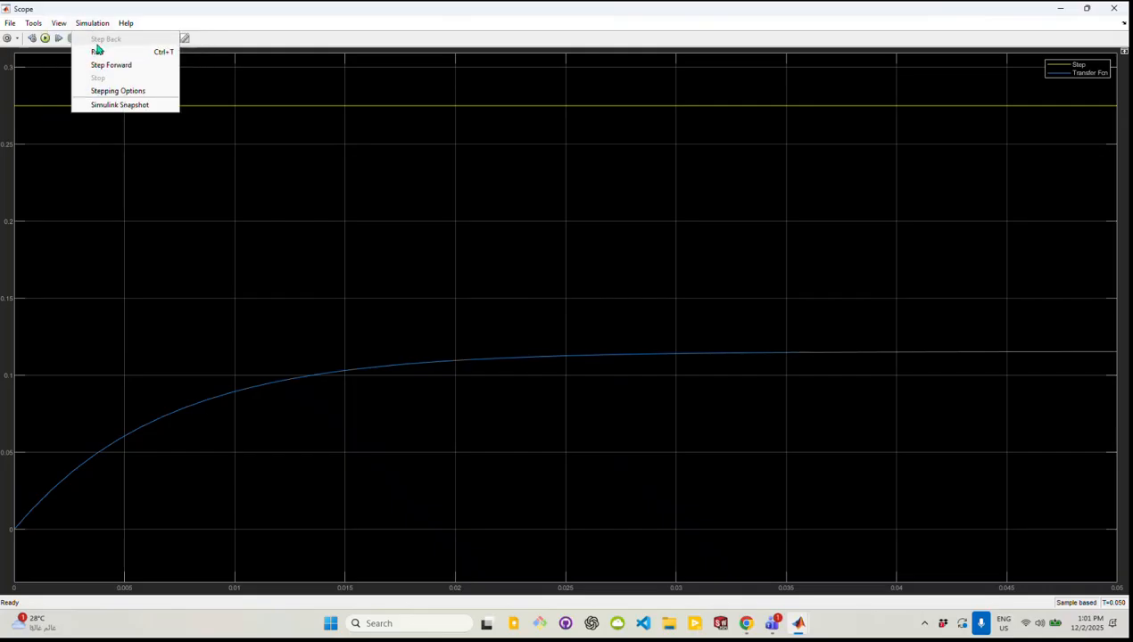
click(92, 23)
click(125, 22)
mouse_move(35, 20)
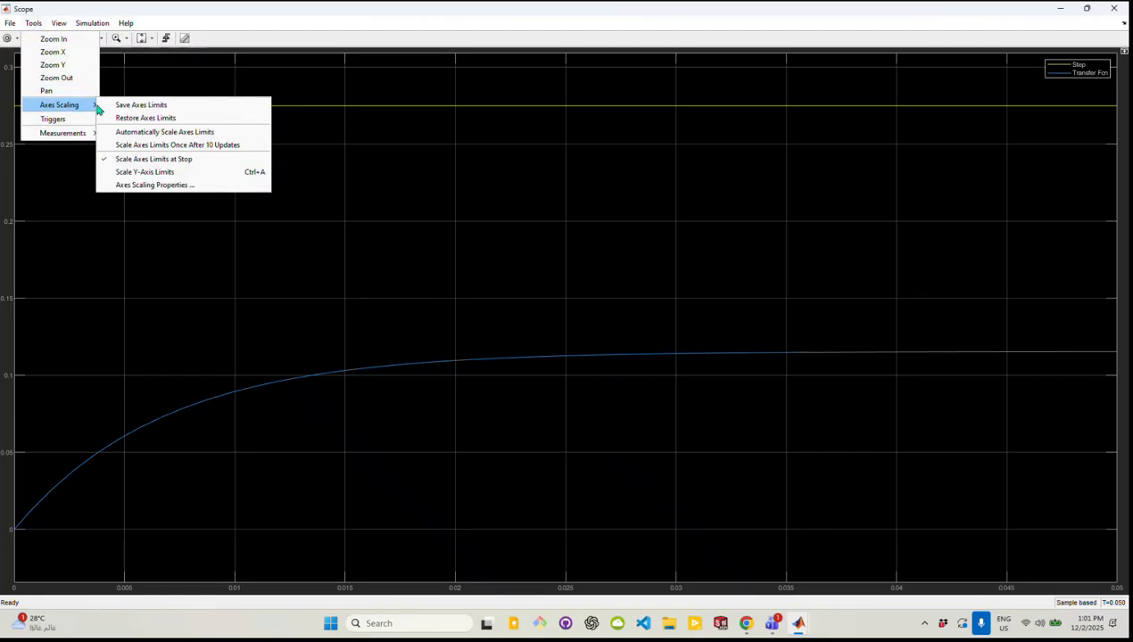
mouse_move(88, 136)
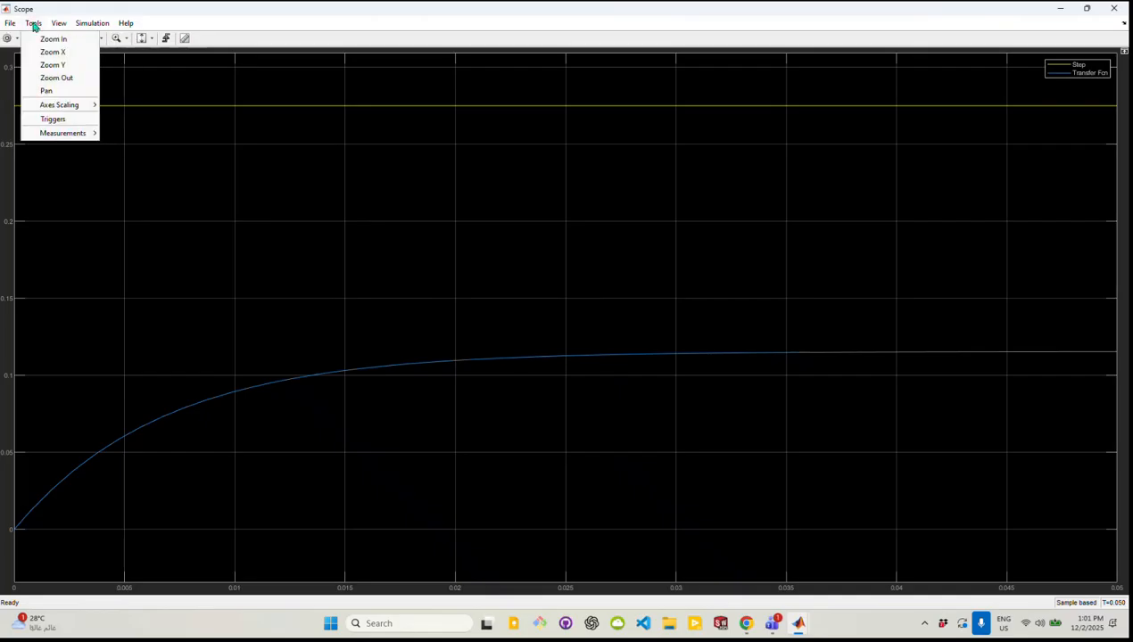
mouse_move(70, 109)
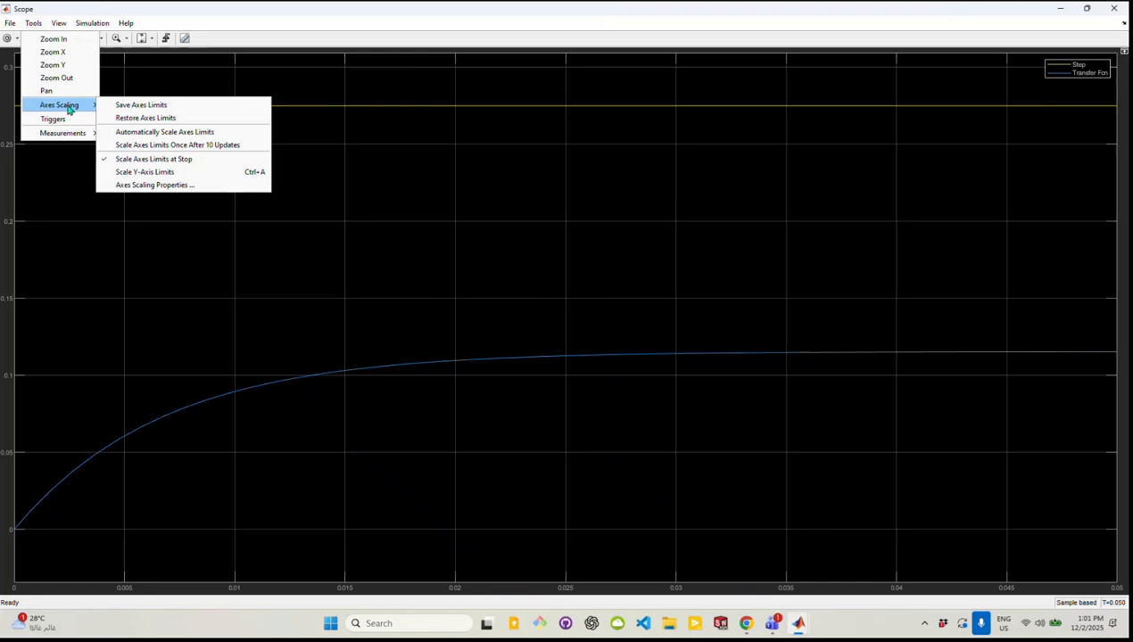
right_click(329, 253)
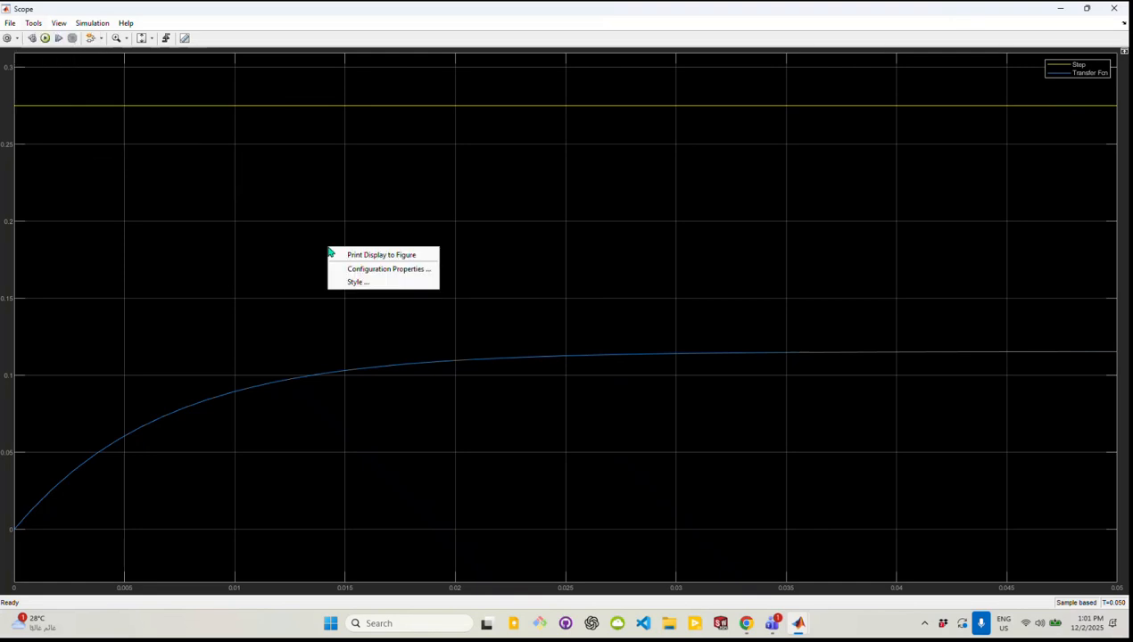
click(361, 284)
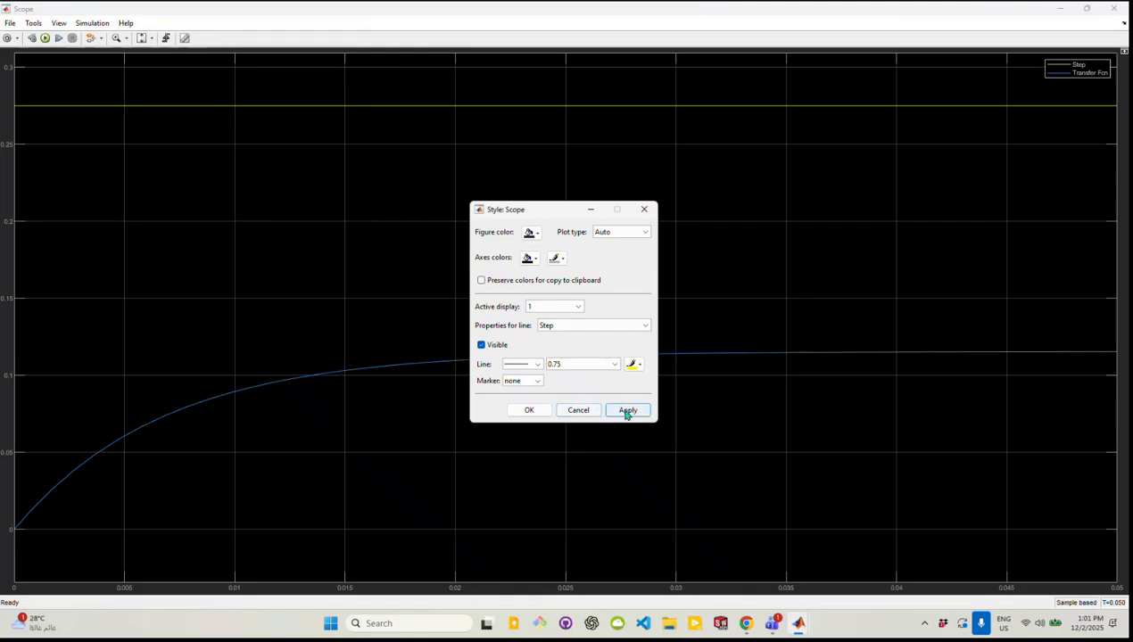
click(578, 410)
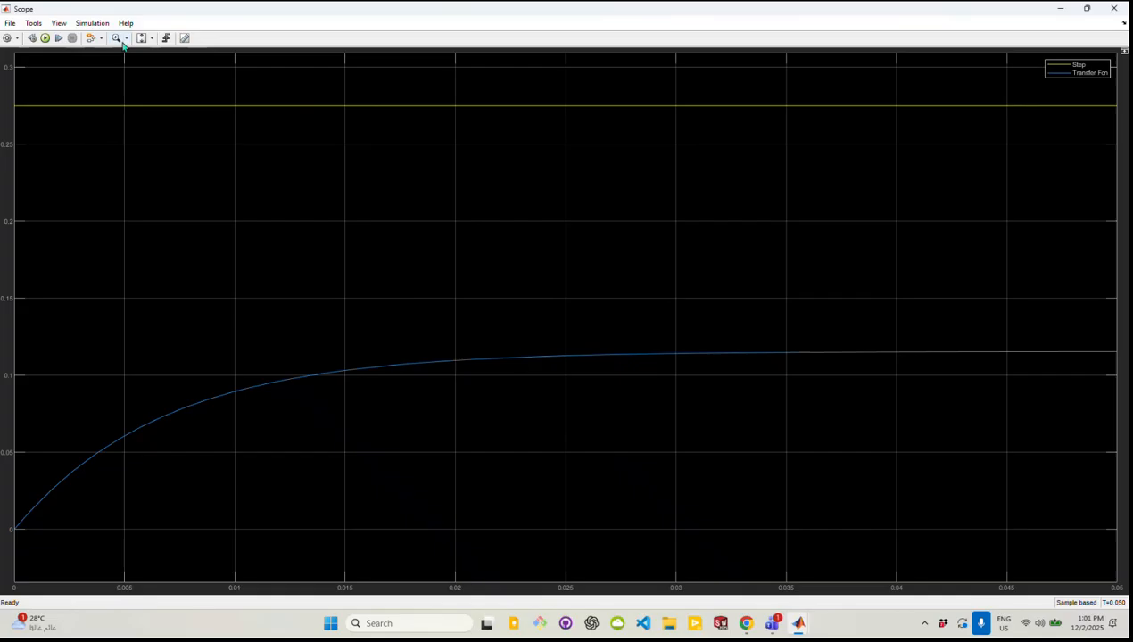
click(33, 23)
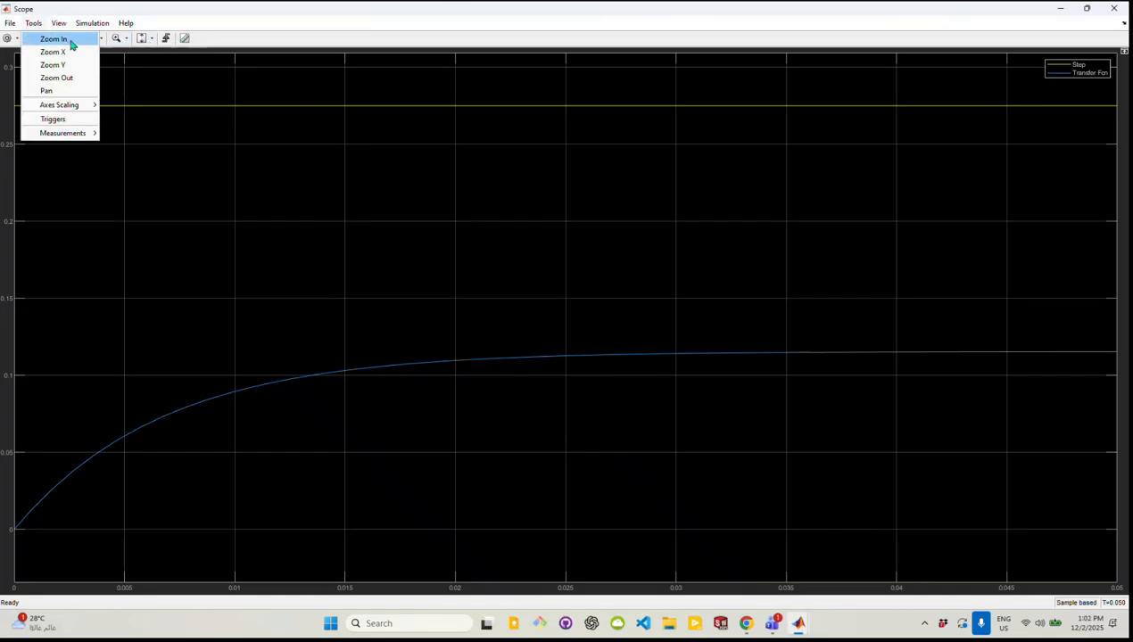
mouse_move(87, 109)
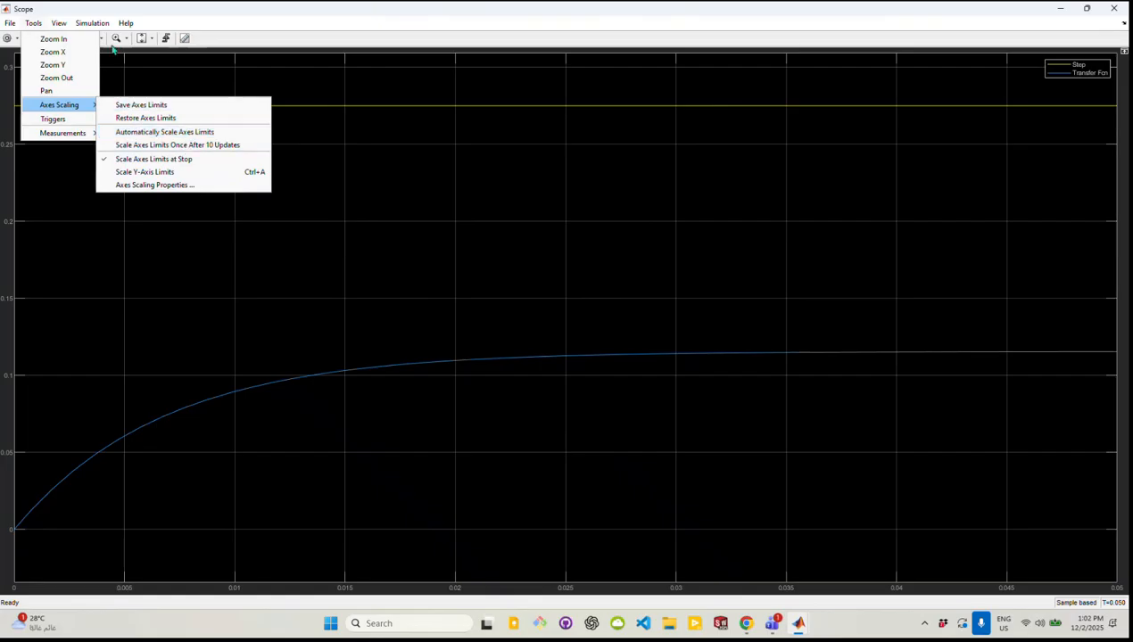
mouse_move(87, 21)
mouse_move(125, 26)
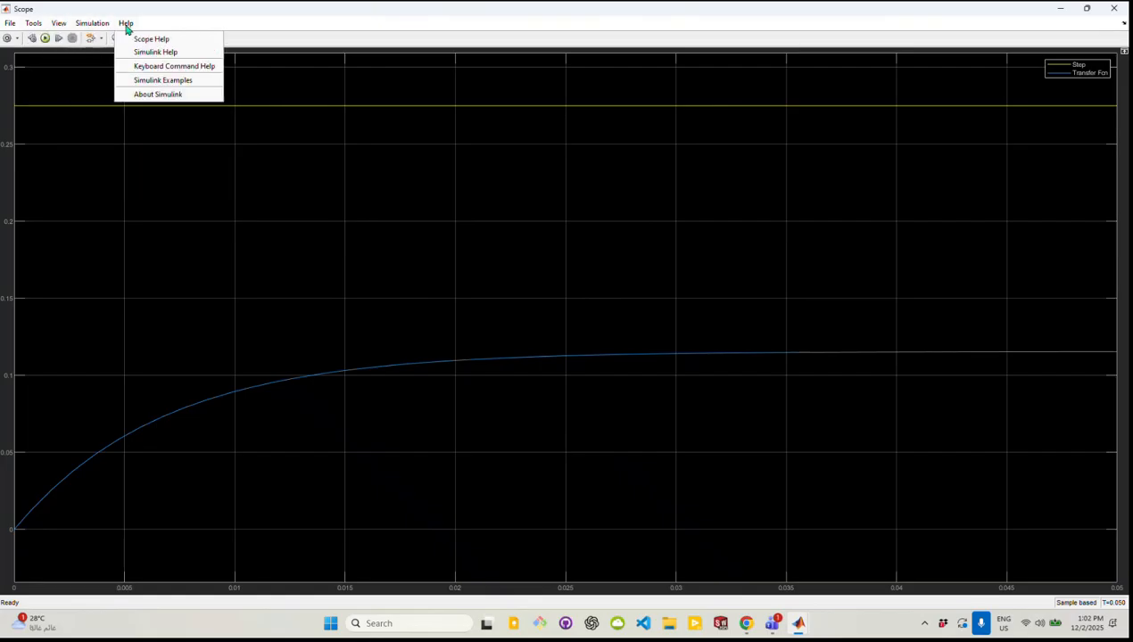
click(143, 203)
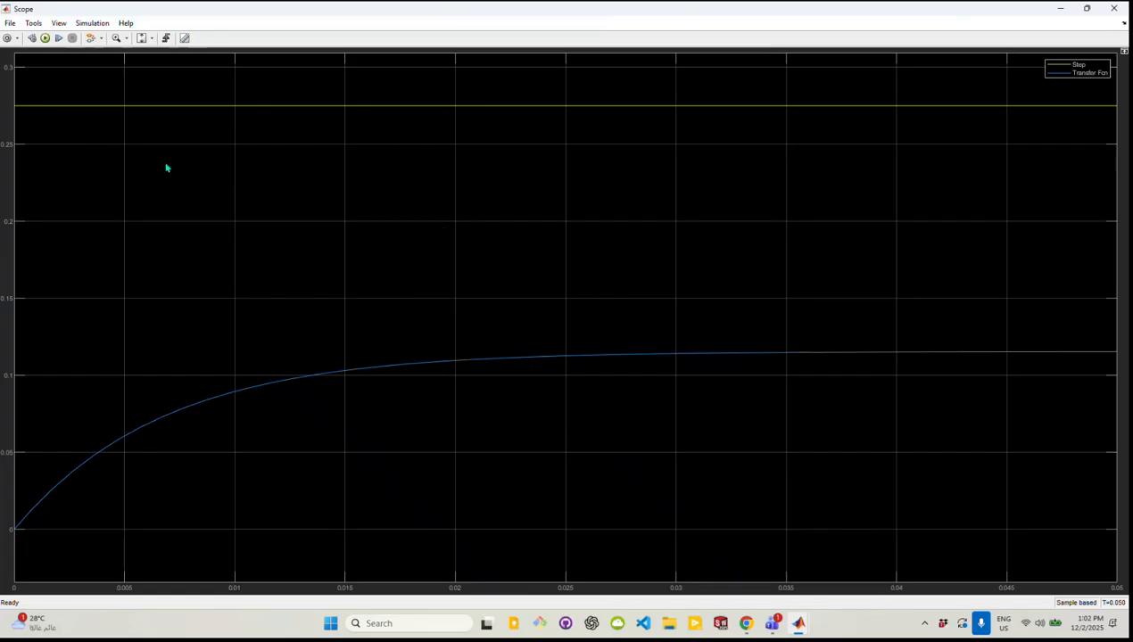
Switch to the browser and read the P Controller 2 assignment: part 1's steady-state level question and part 2's first proportional-controller requirement
click(746, 622)
scroll(430, 428, down, 1)
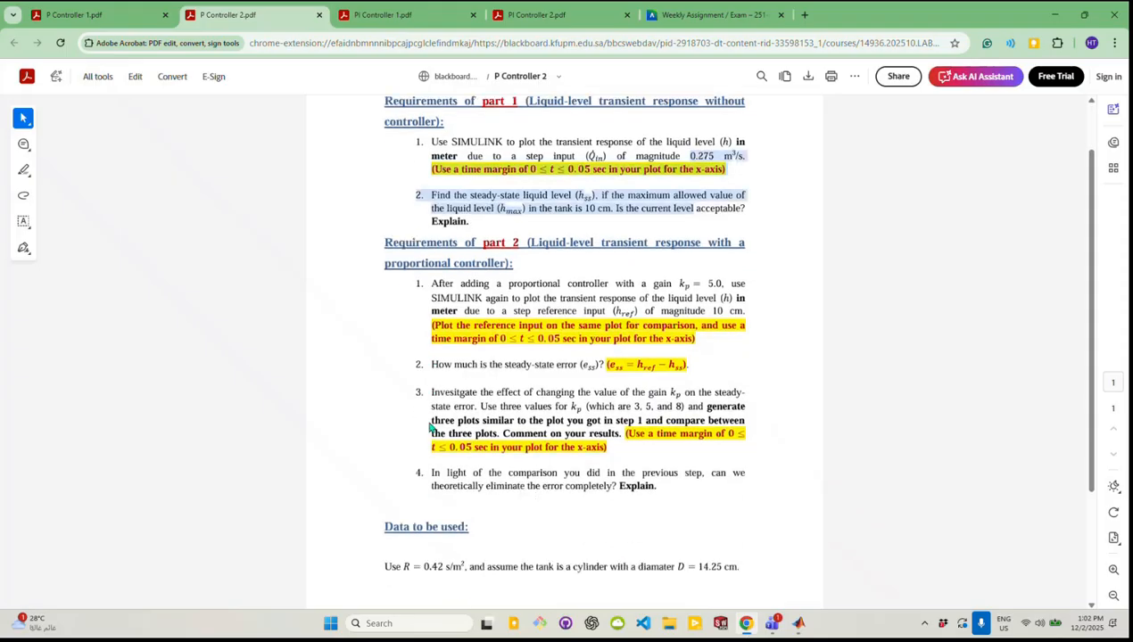
click(443, 198)
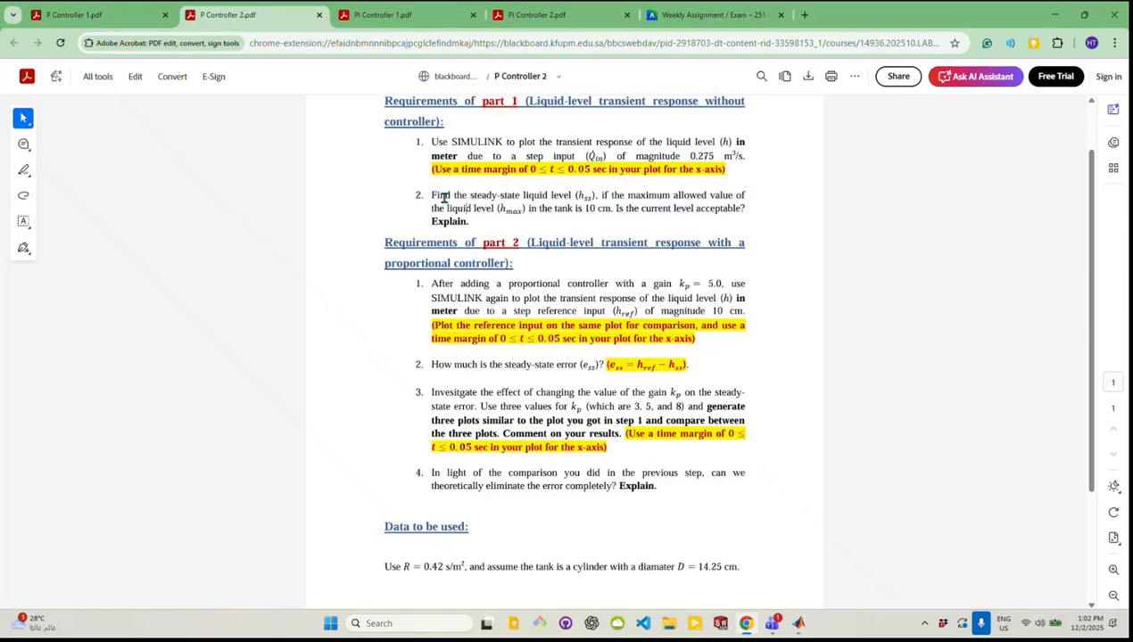
drag(435, 200, 747, 212)
click(689, 229)
drag(429, 195, 475, 225)
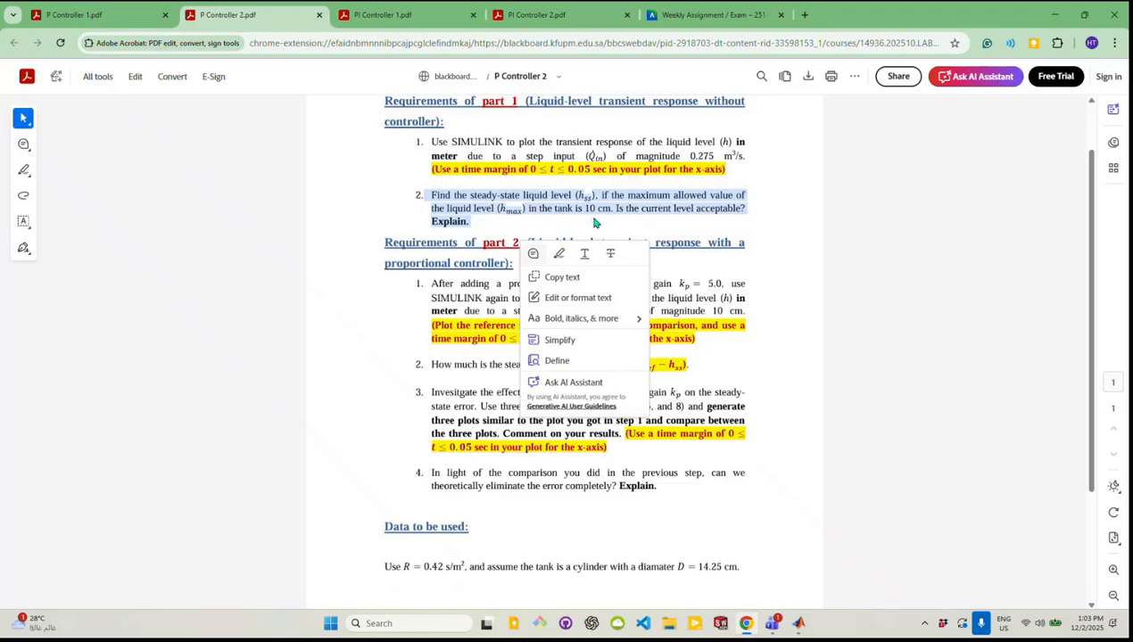
click(588, 231)
scroll(508, 239, down, 1)
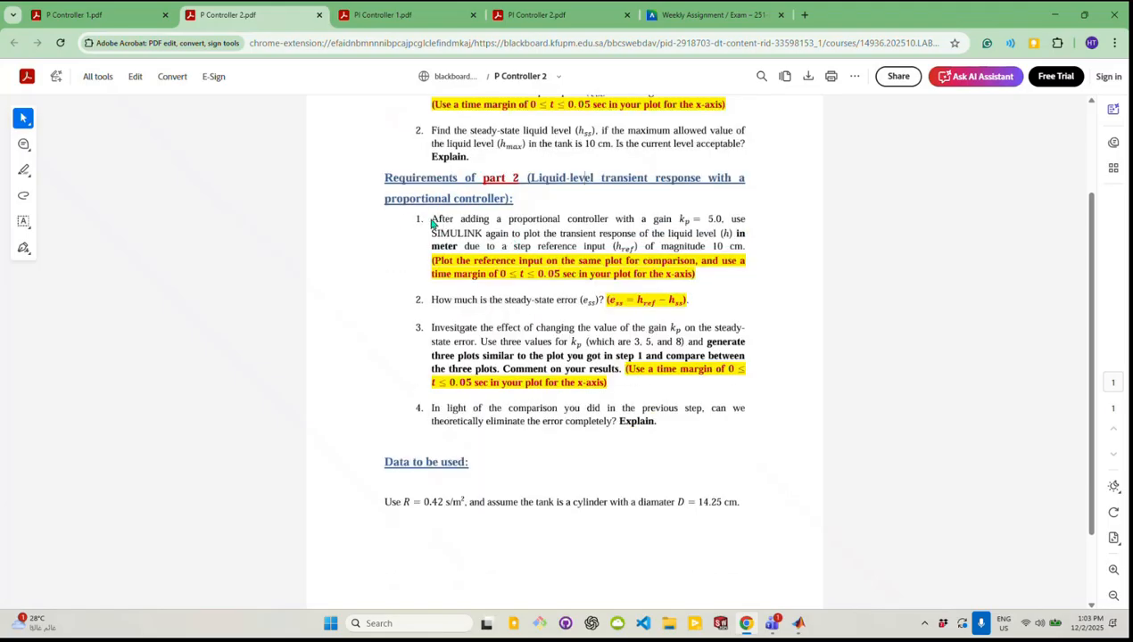
drag(434, 219, 751, 245)
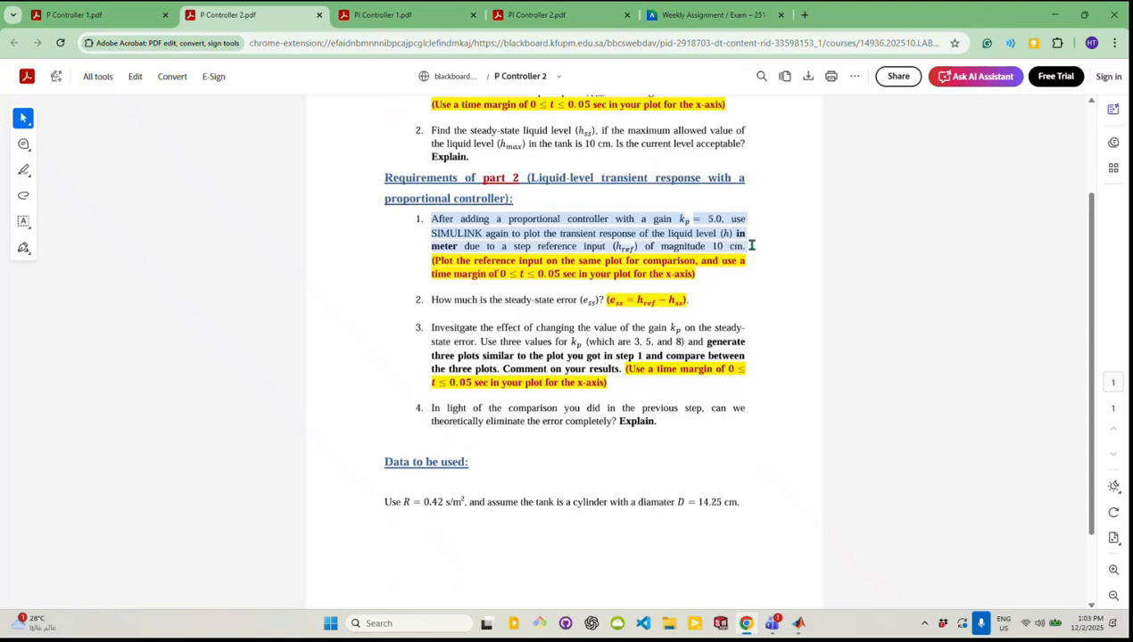
drag(752, 247, 733, 273)
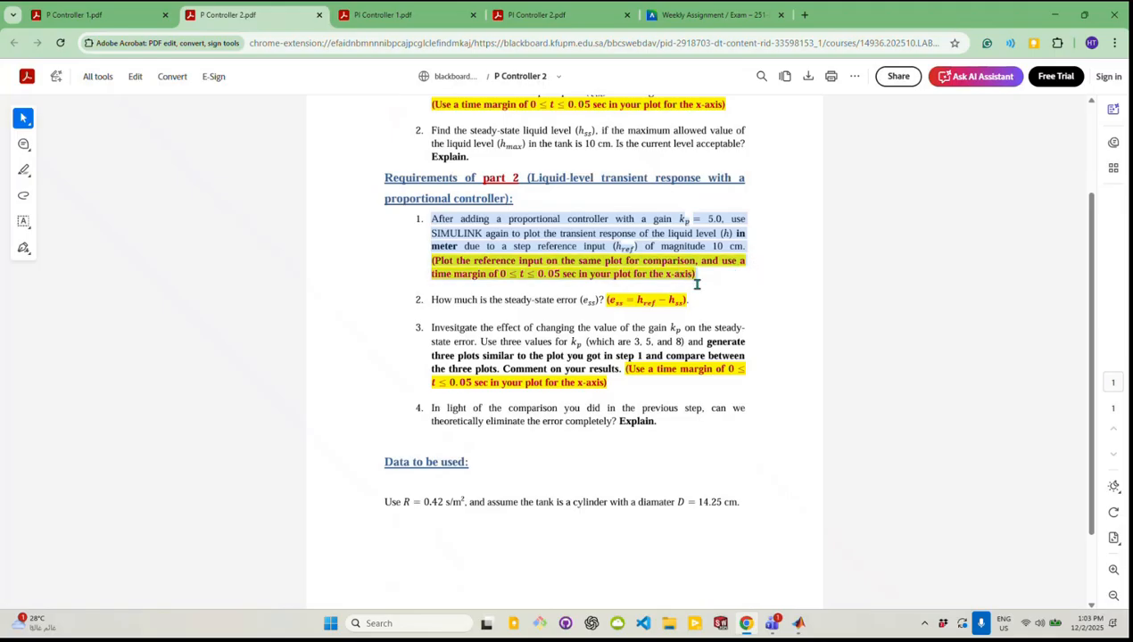
click(708, 325)
Switch back to the Simulink model and move the entire block diagram to the upper-left area of the canvas
mouse_move(800, 625)
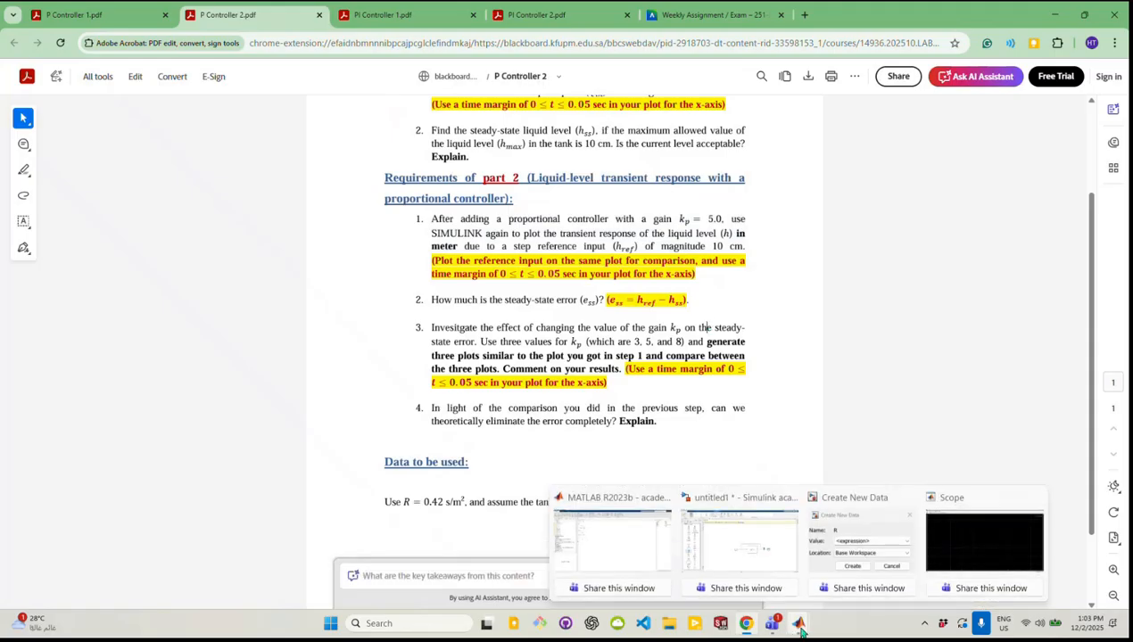
click(756, 553)
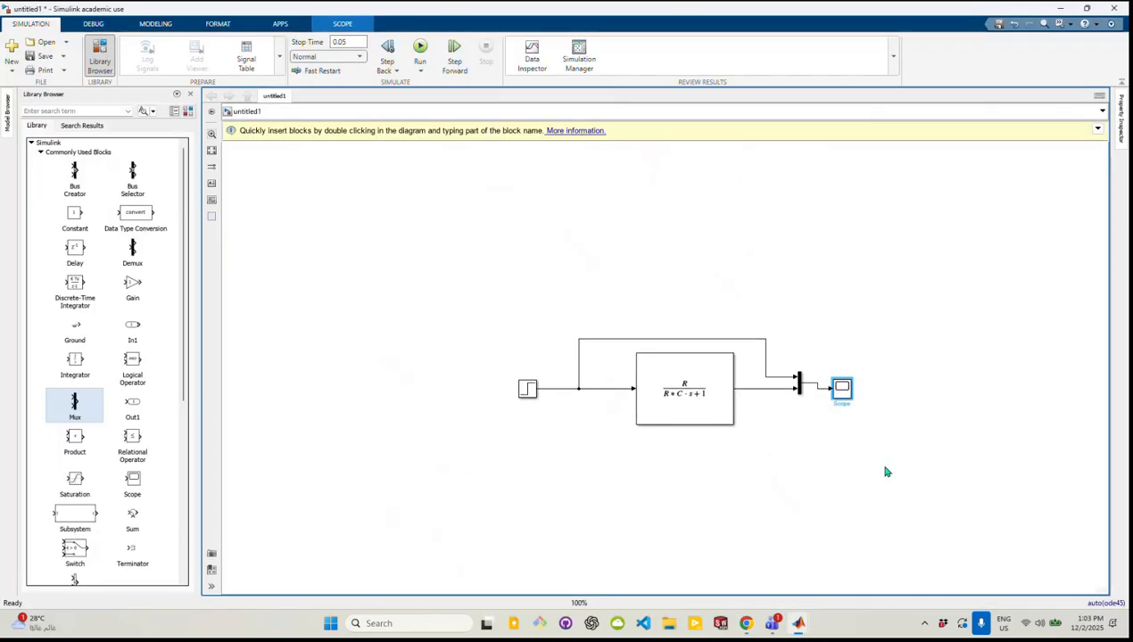
drag(883, 467, 480, 260)
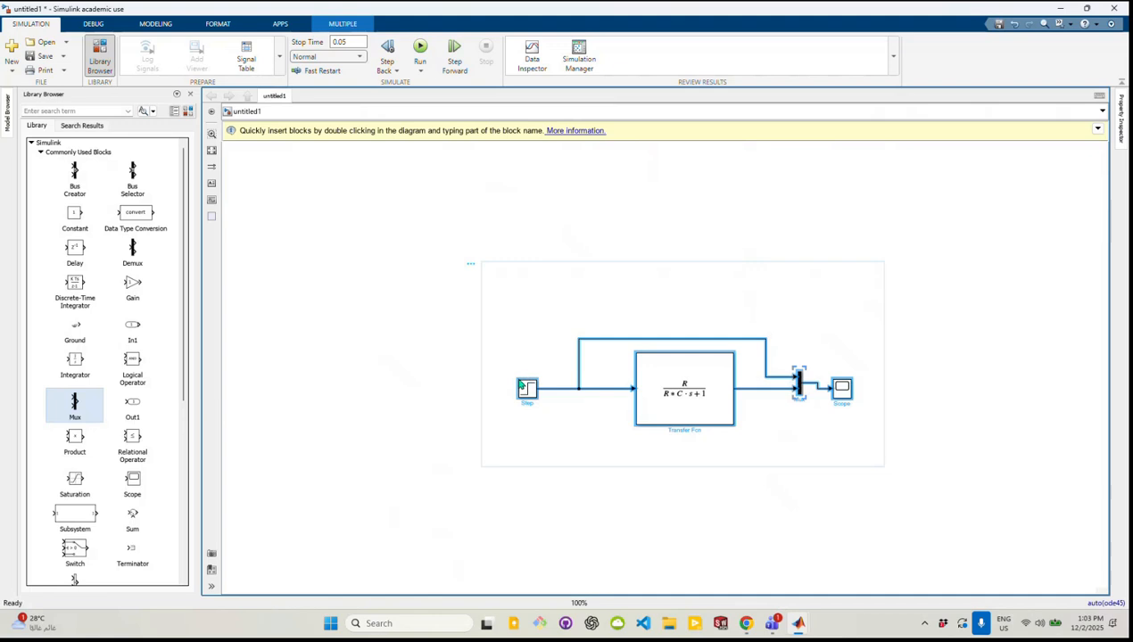
drag(516, 379, 405, 254)
drag(1029, 512, 465, 294)
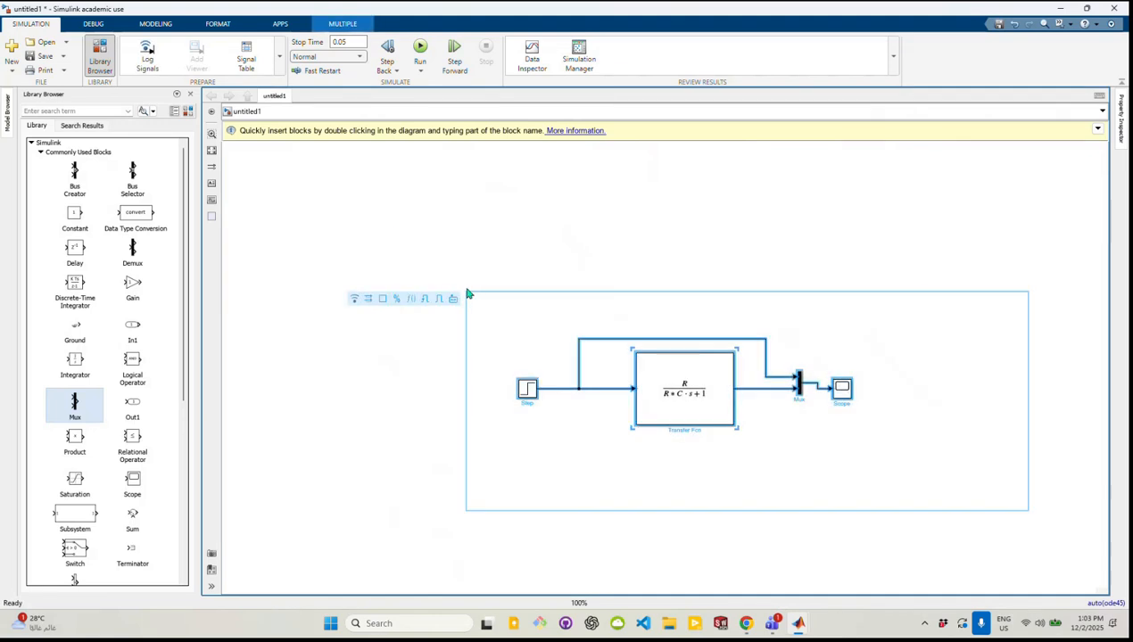
drag(681, 412, 419, 242)
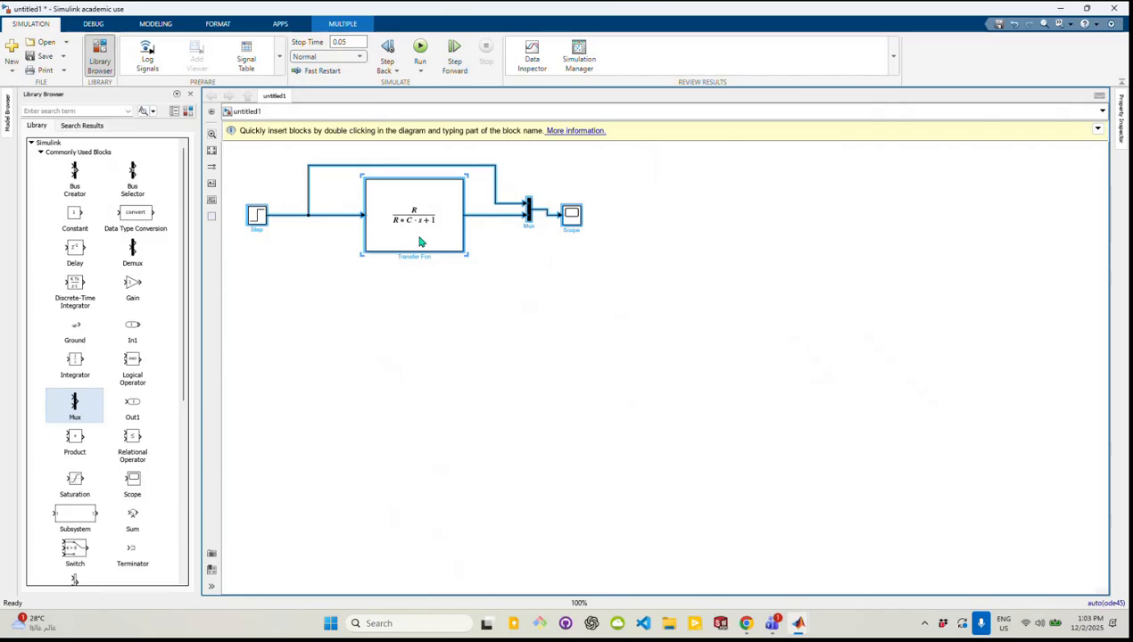
click(468, 370)
Duplicate the entire block diagram and place the copy below the original
drag(606, 282, 236, 154)
right_click(313, 194)
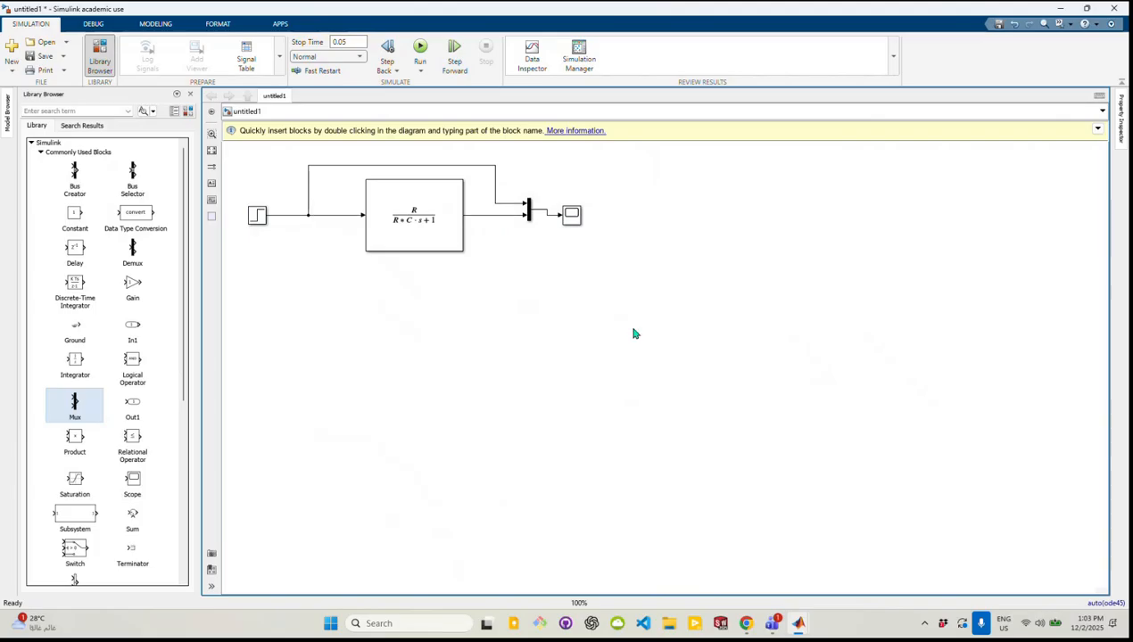
drag(632, 328, 240, 148)
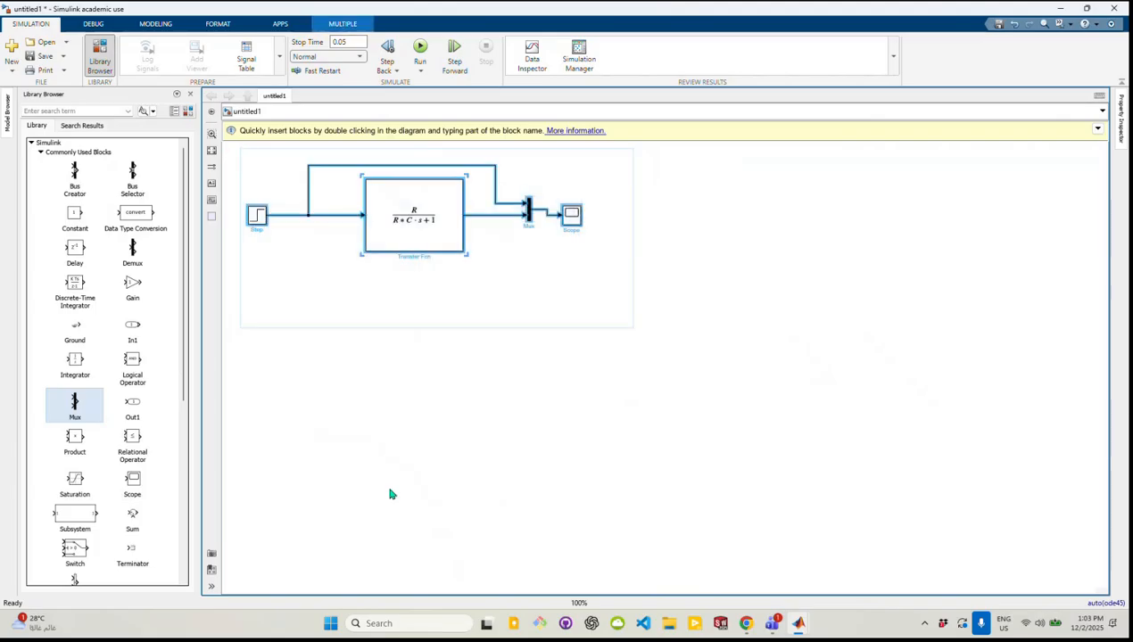
key(ctrl+v)
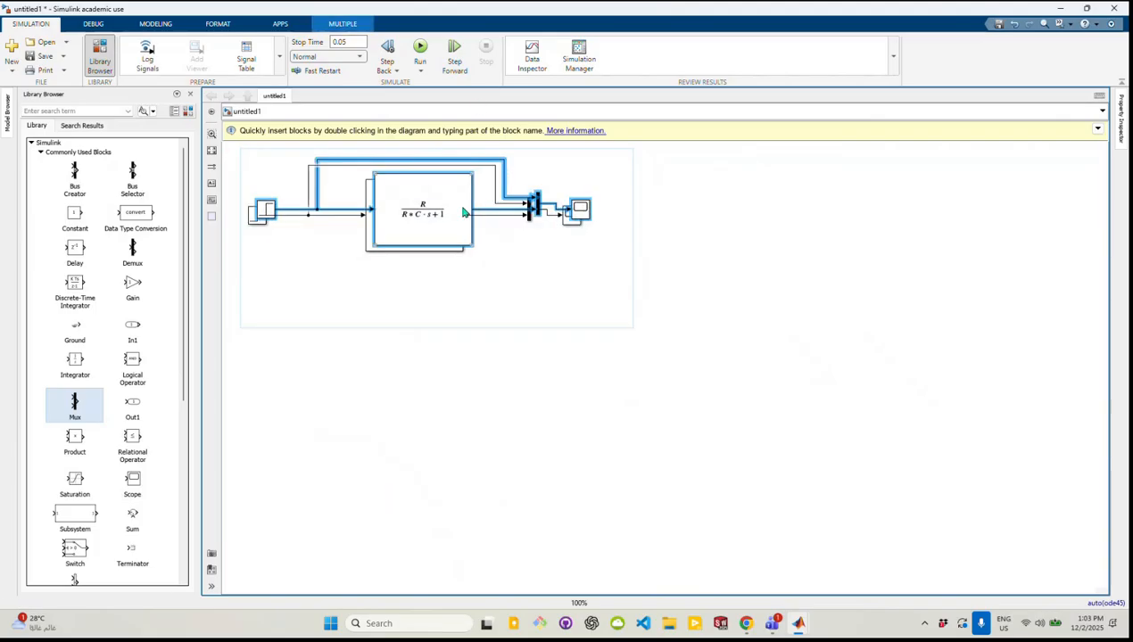
drag(459, 215, 483, 394)
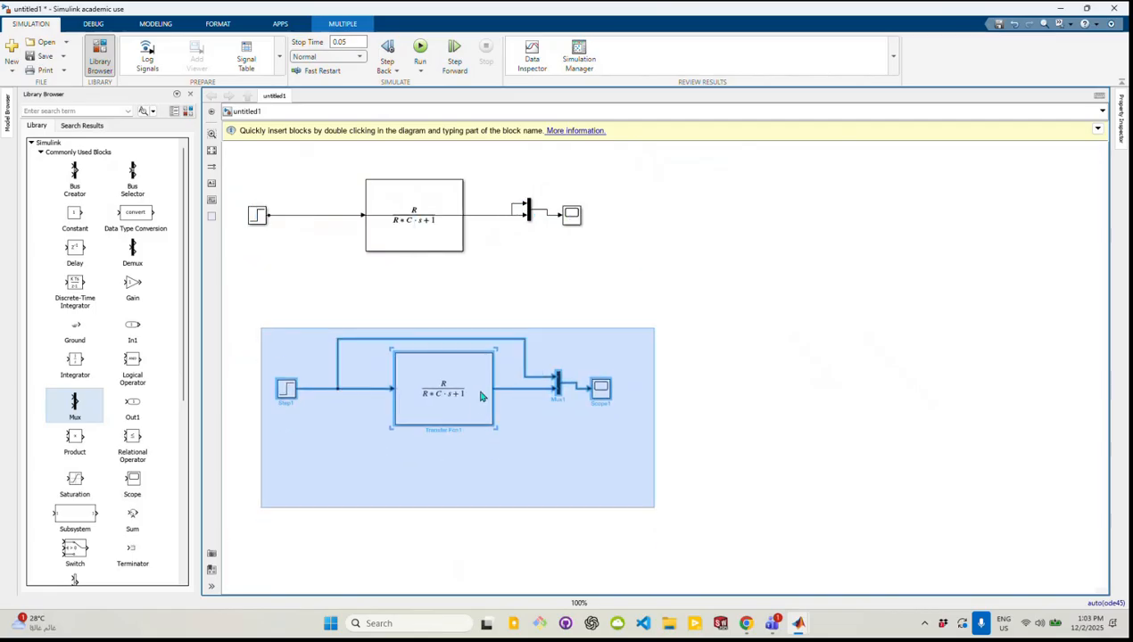
click(807, 397)
click(473, 407)
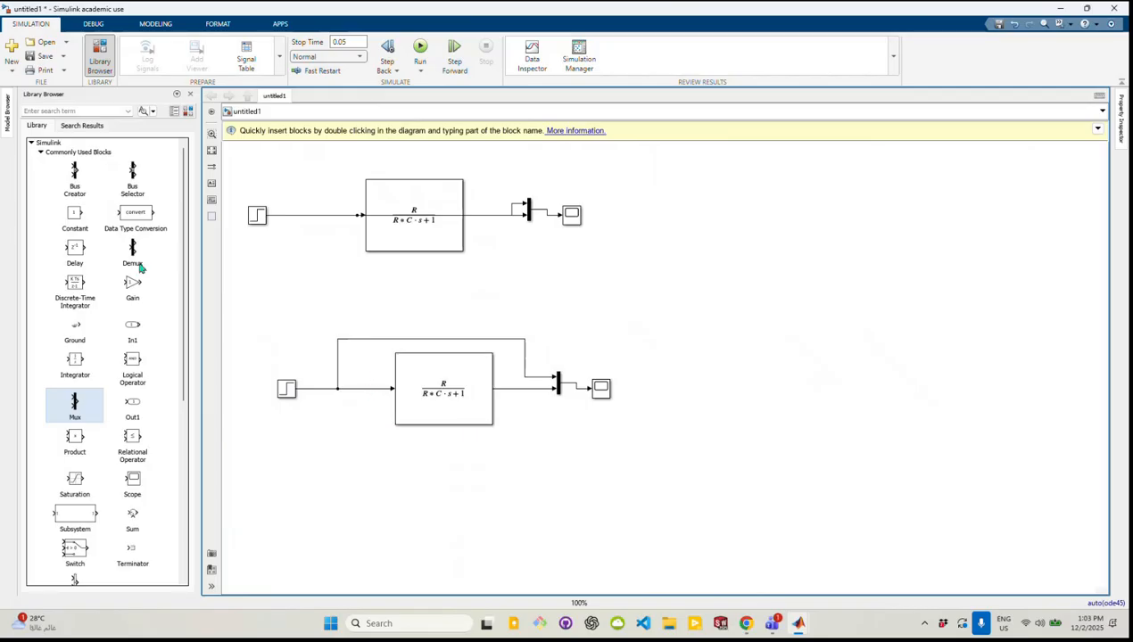
Add a Gain block and a Sum block from the commonly used blocks, just below the line between the copied Step and Transfer Fcn
click(40, 152)
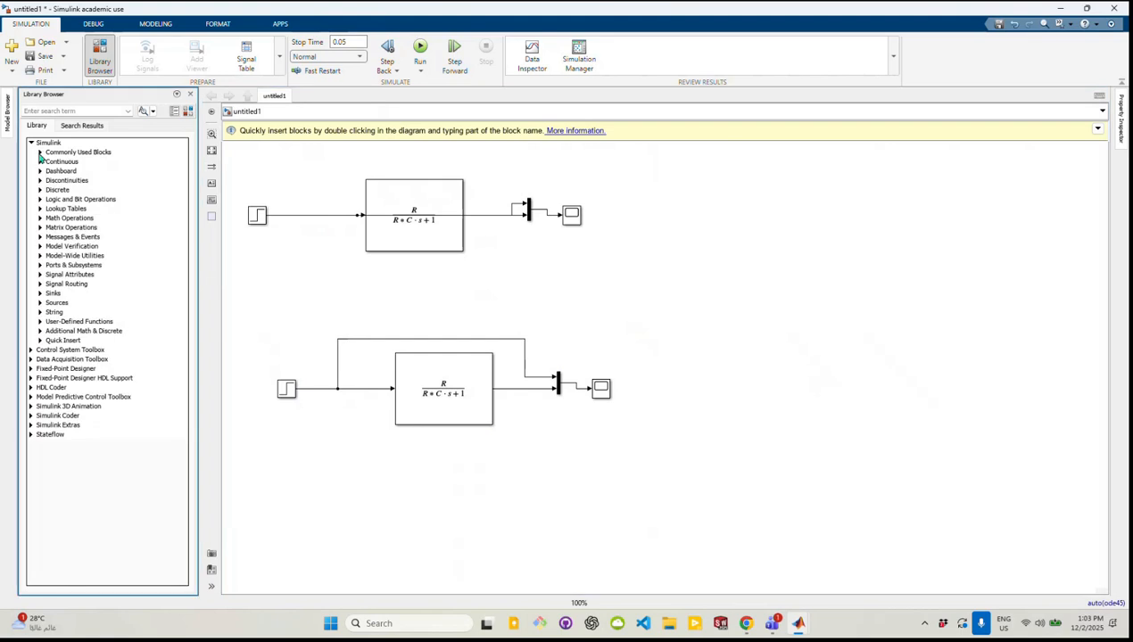
click(40, 152)
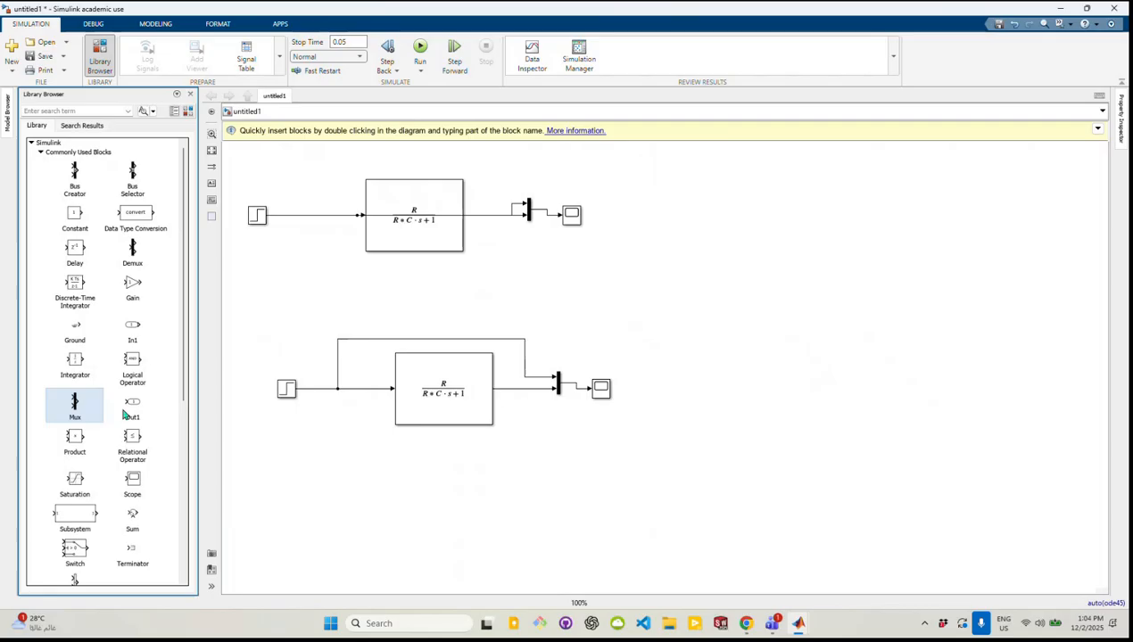
scroll(185, 354, down, 3)
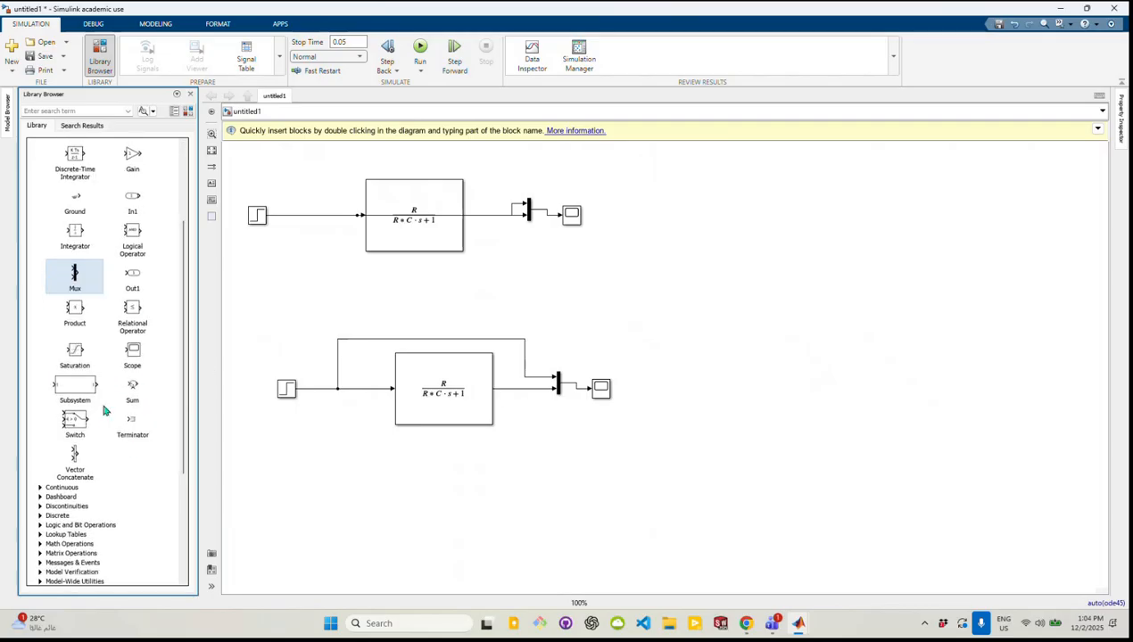
scroll(105, 423, up, 2)
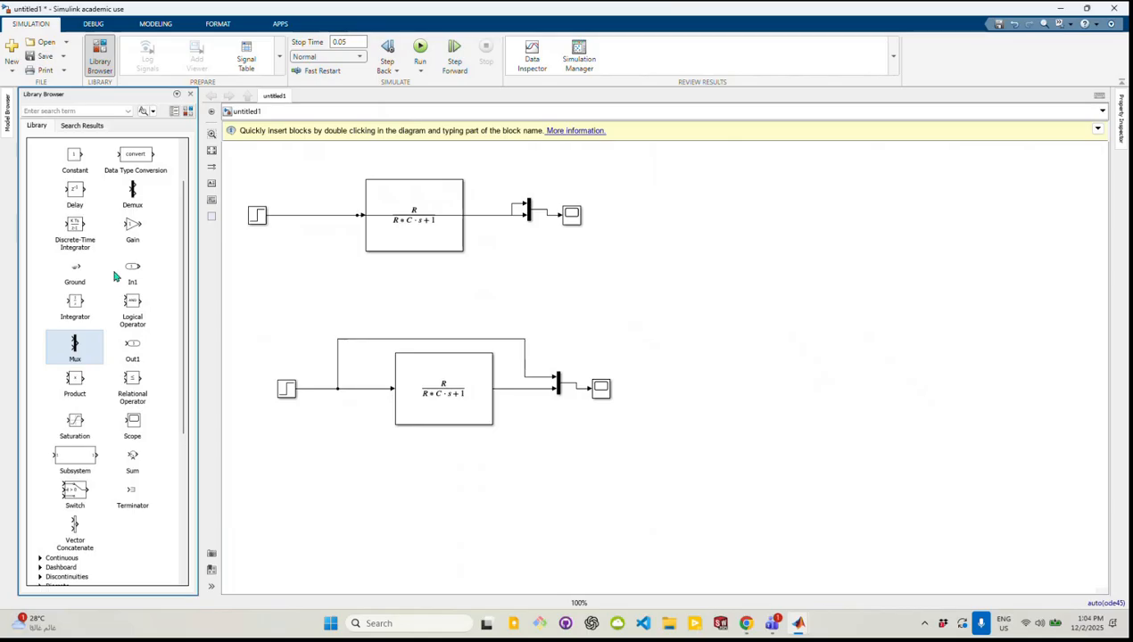
drag(132, 227, 362, 414)
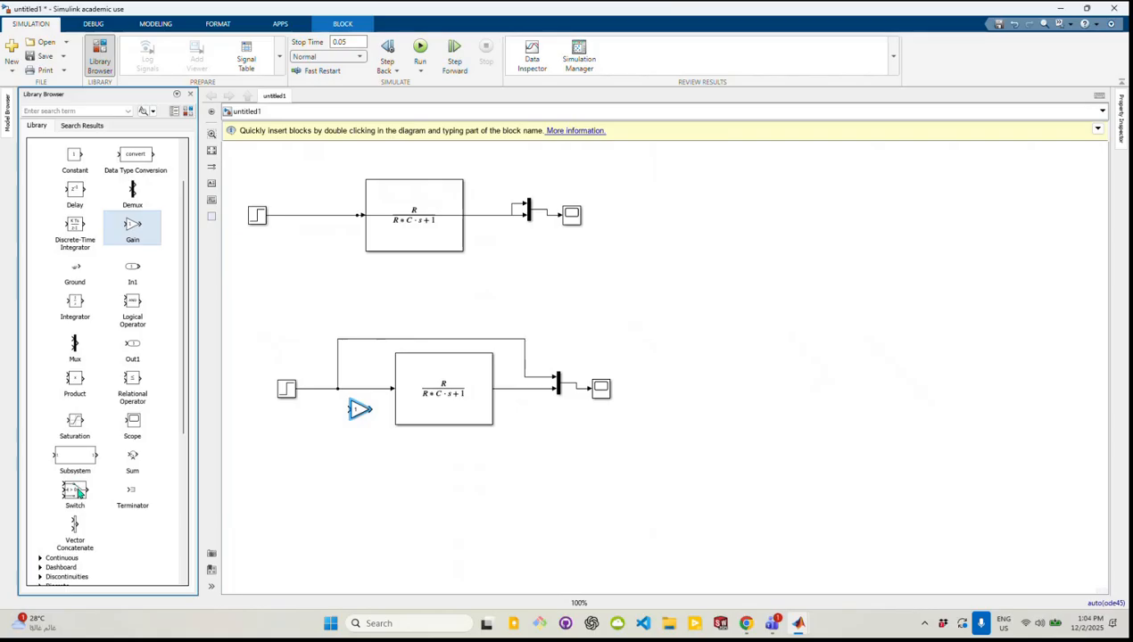
drag(136, 465, 297, 436)
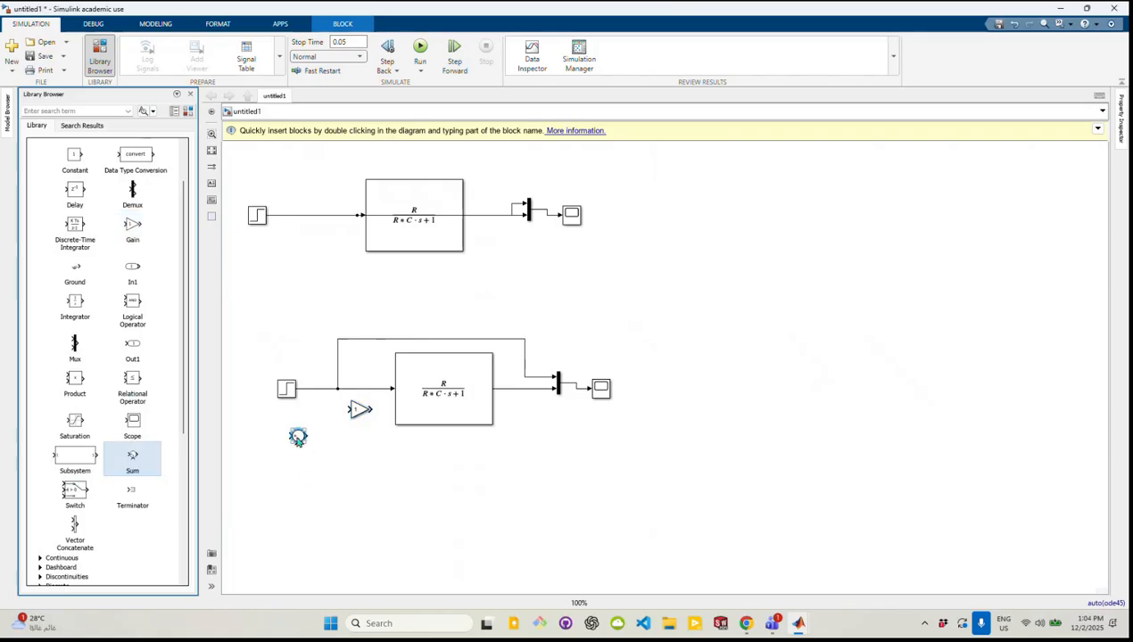
Set the Sum block's list of signs to |+- so its second input is subtracted
double_click(297, 436)
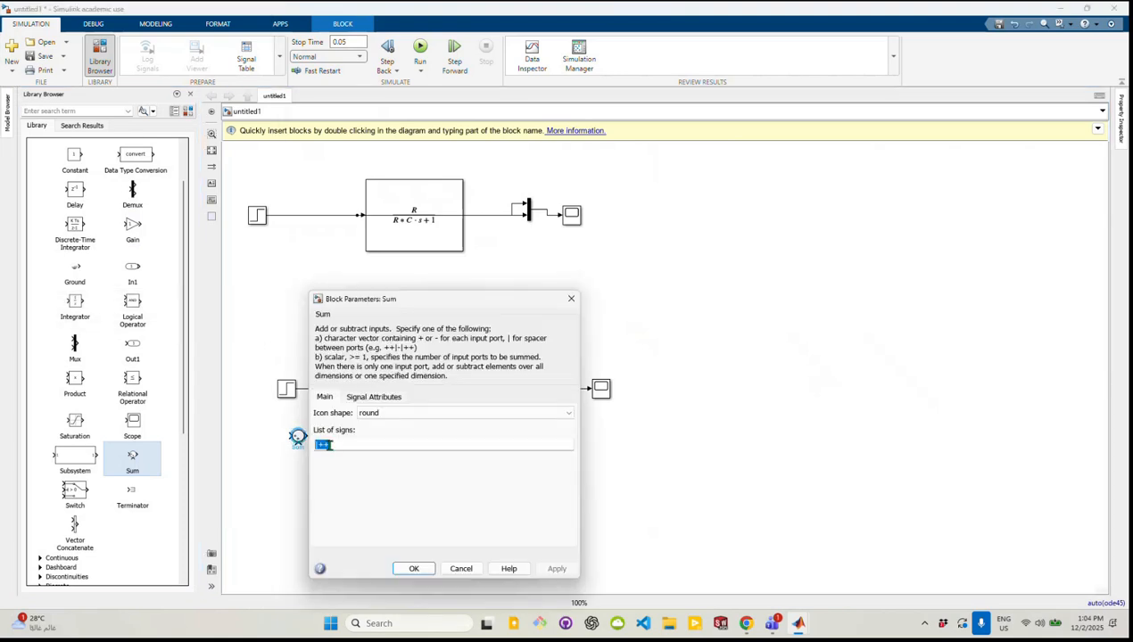
click(335, 446)
key(BackSpace)
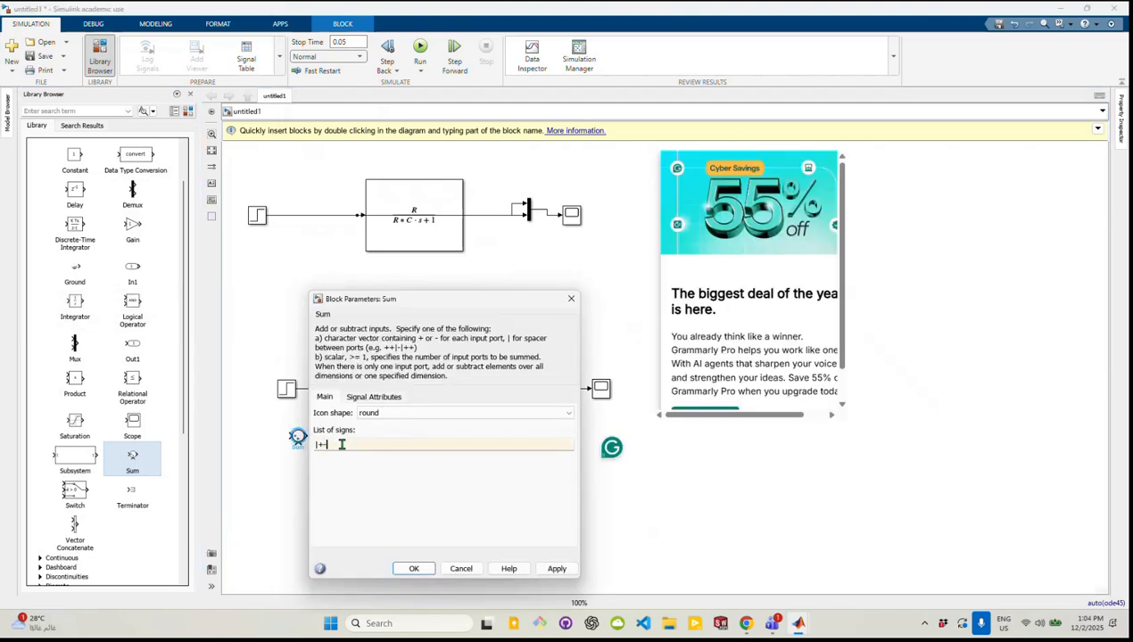
text(-)
key(ctrl+a)
key(End)
click(554, 569)
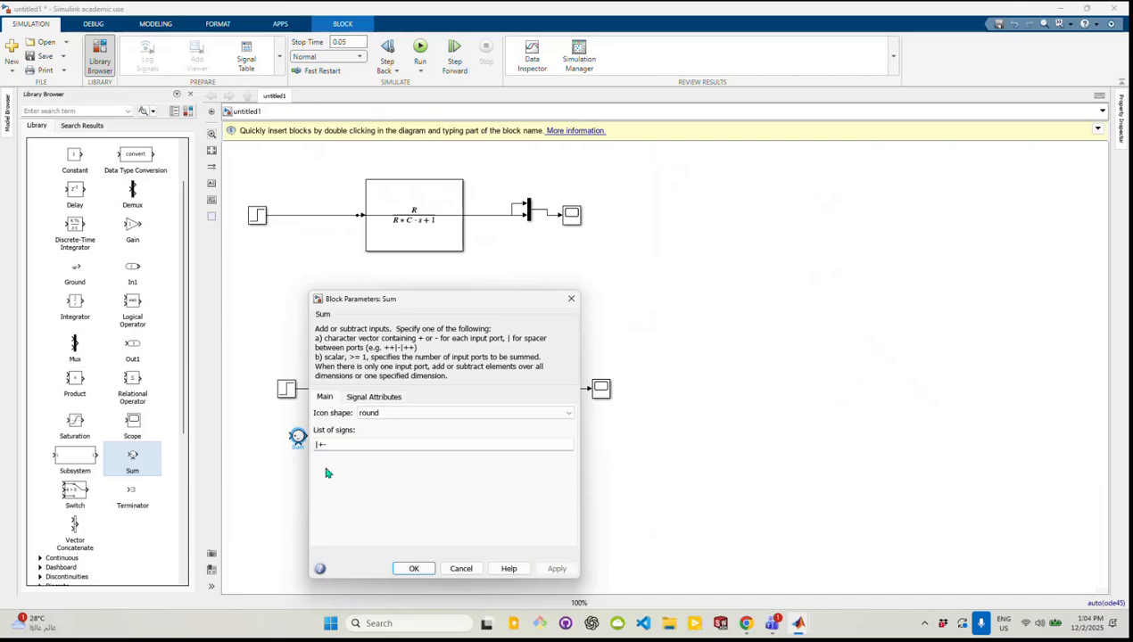
click(413, 568)
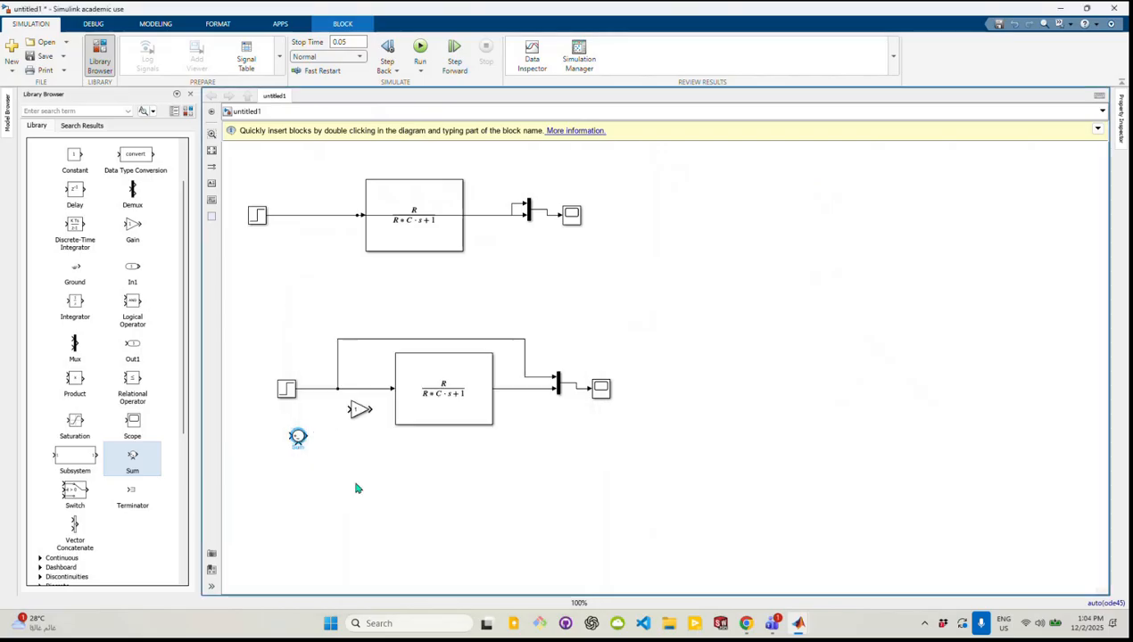
Replace the direct line between the lower Step and Transfer Fcn with the Sum and Gain blocks, connected in series into the plant
click(364, 391)
key(Delete)
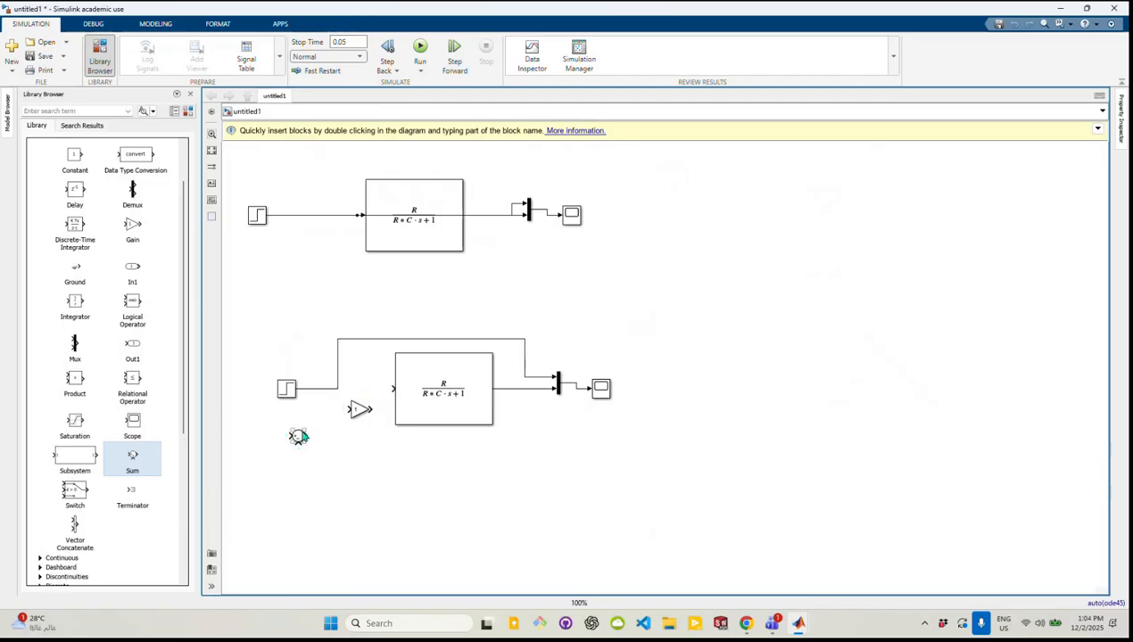
drag(298, 436, 360, 388)
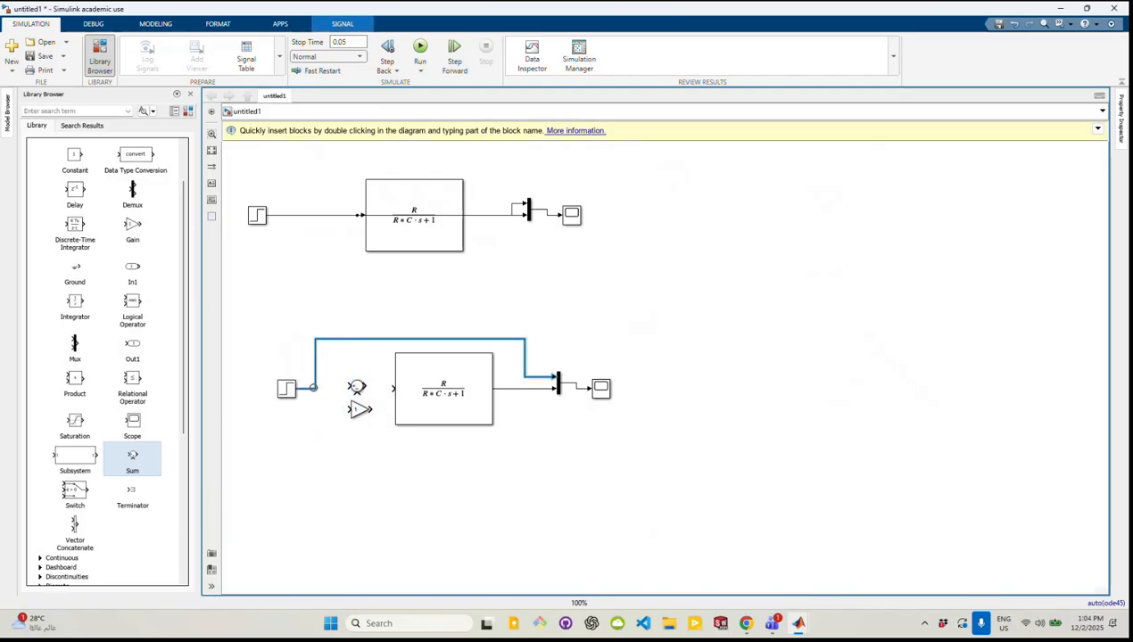
mouse_move(357, 389)
mouse_down()
mouse_move(336, 394)
mouse_move(369, 398)
mouse_up()
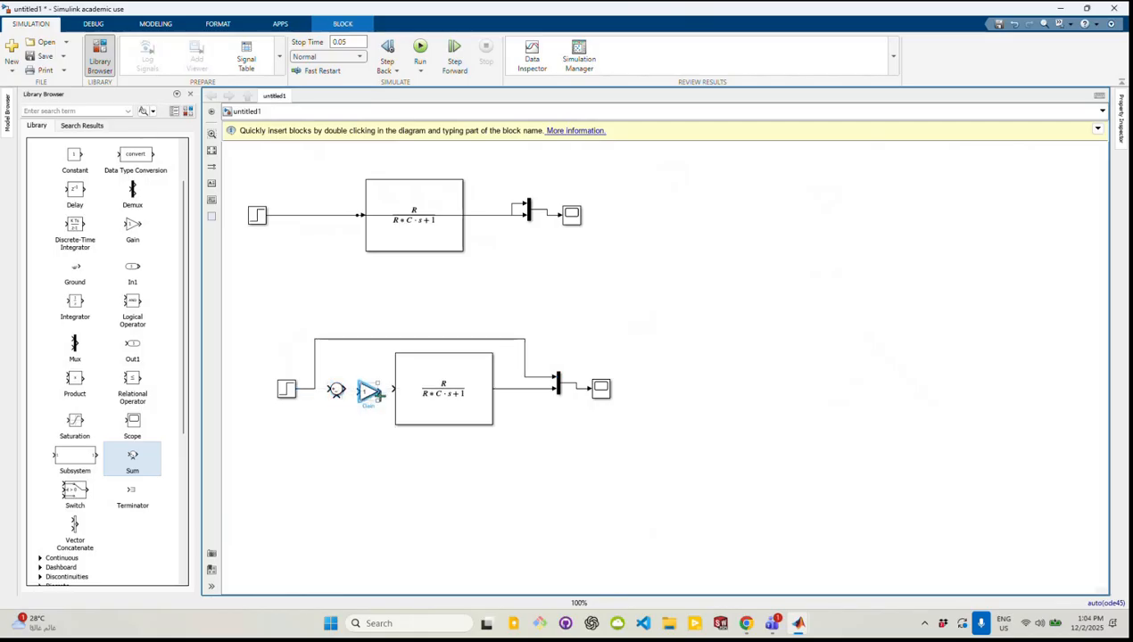
click(388, 393)
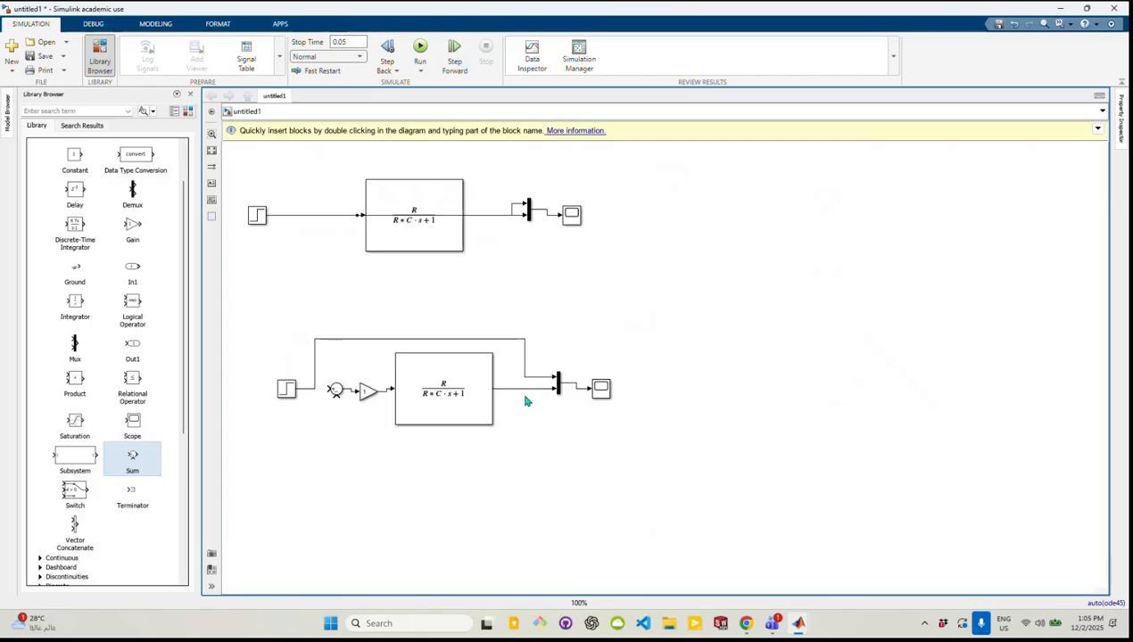
Close the lower model's loop by feeding the plant output to the Sum's negative input and the Step to its positive input, straightening the Gain
drag(523, 389, 336, 398)
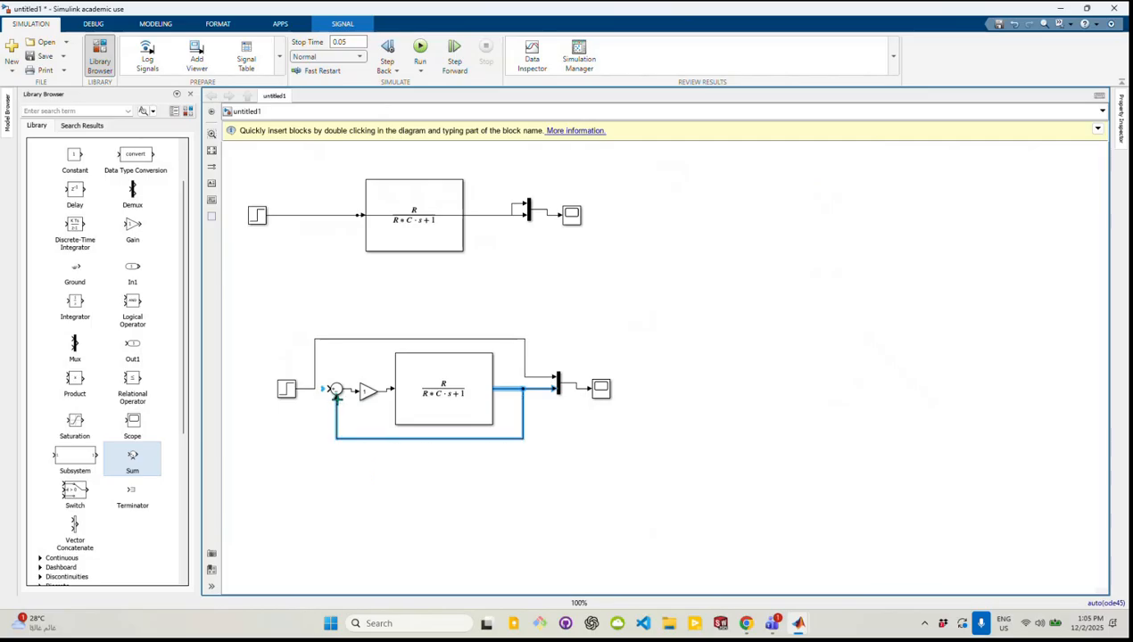
click(282, 426)
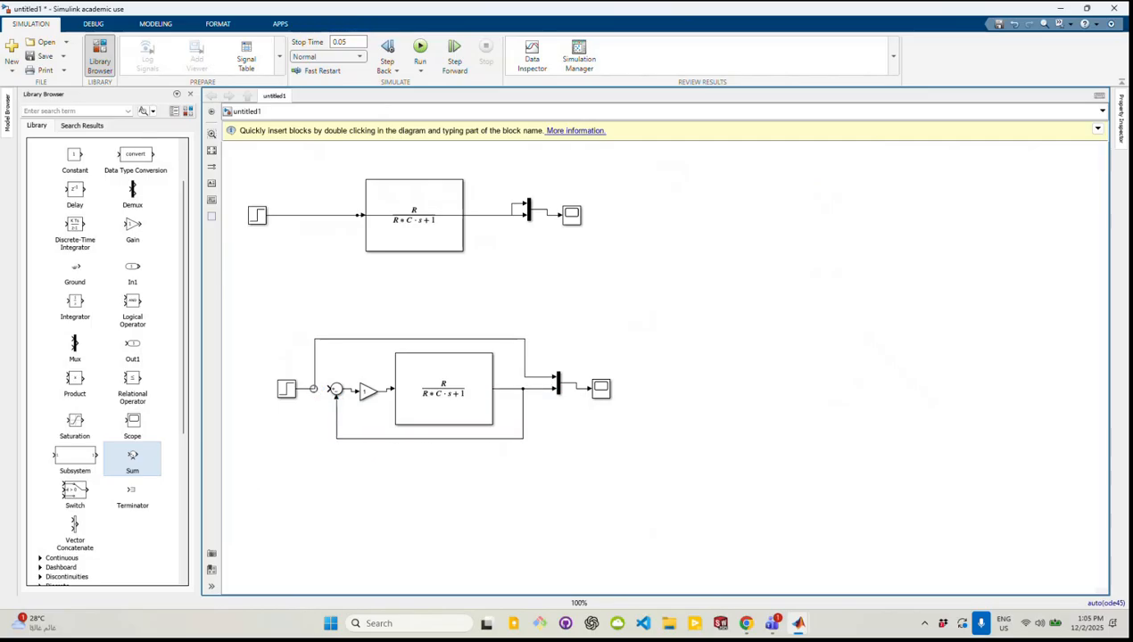
click(313, 388)
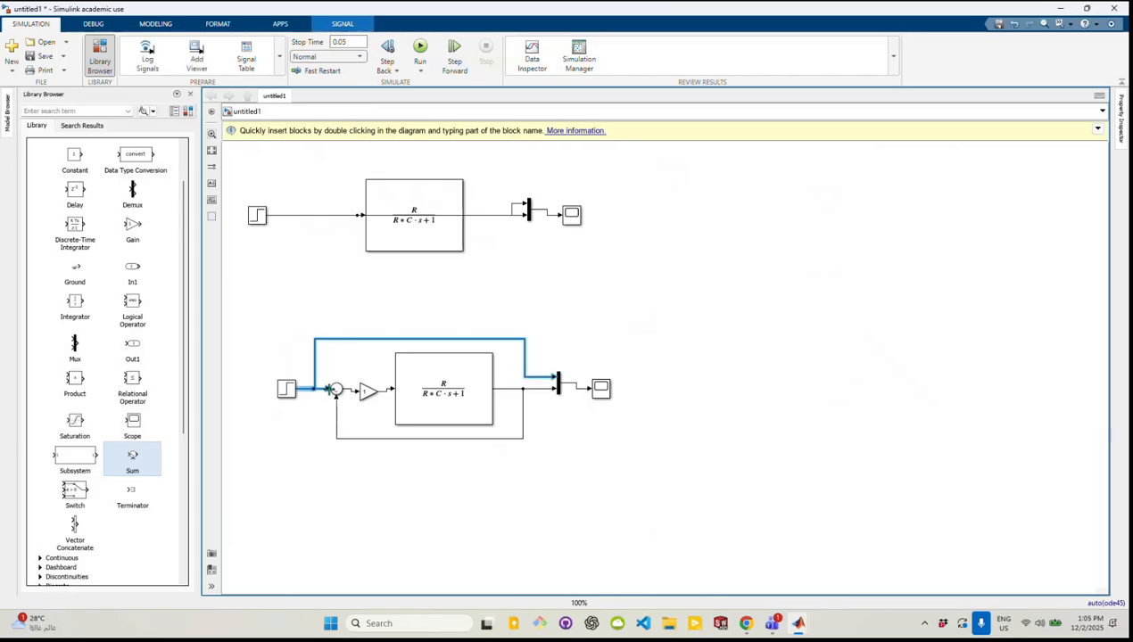
click(303, 480)
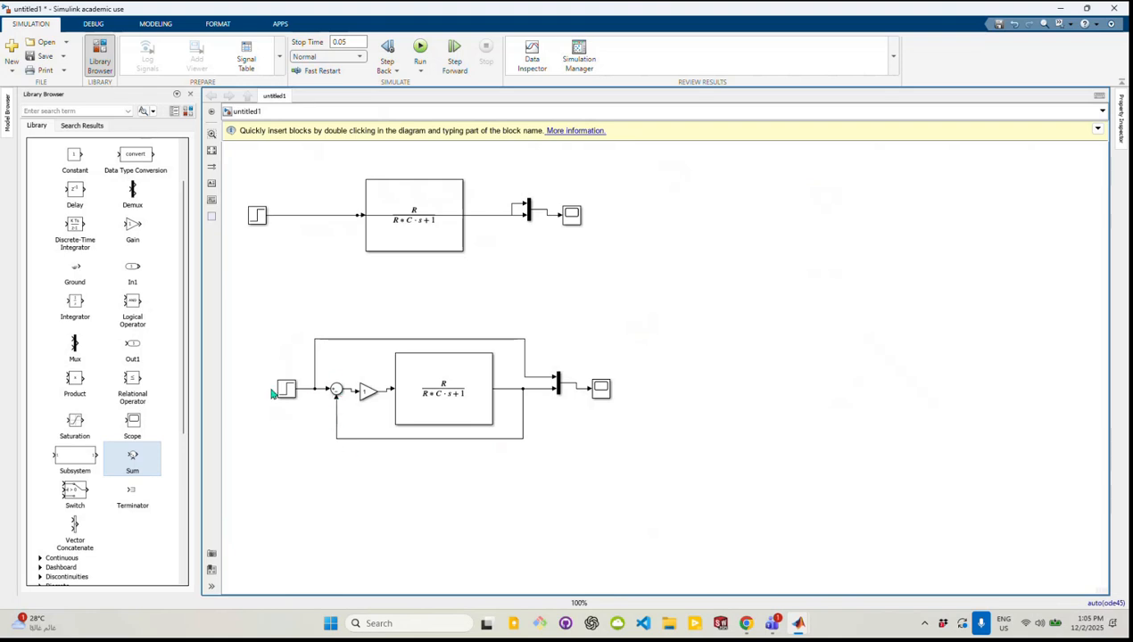
click(366, 392)
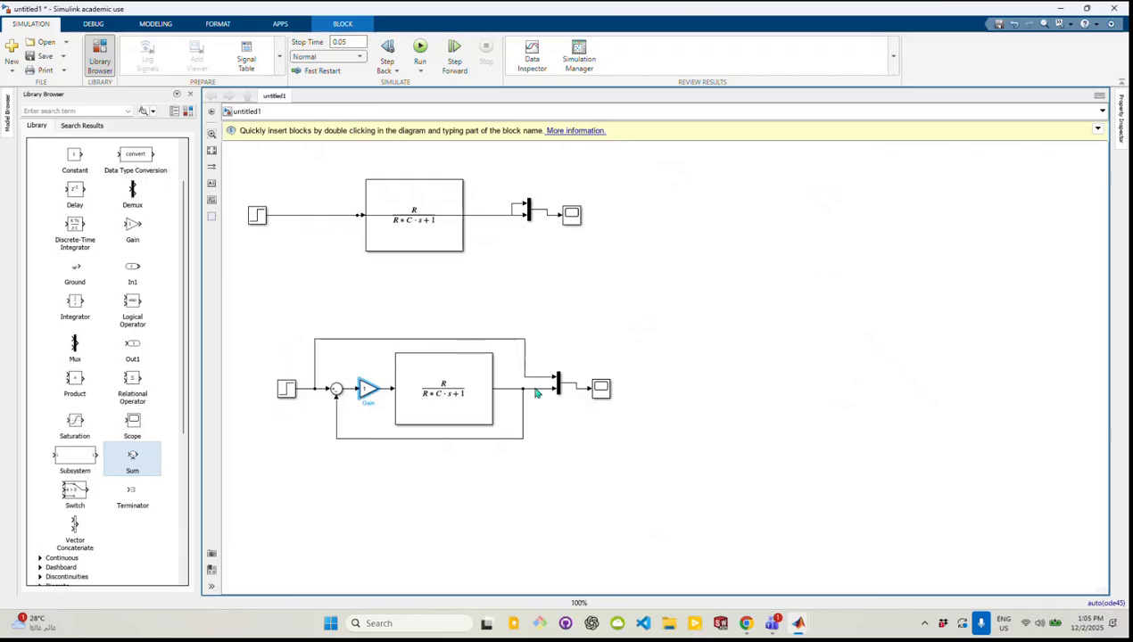
click(455, 339)
key(Delete)
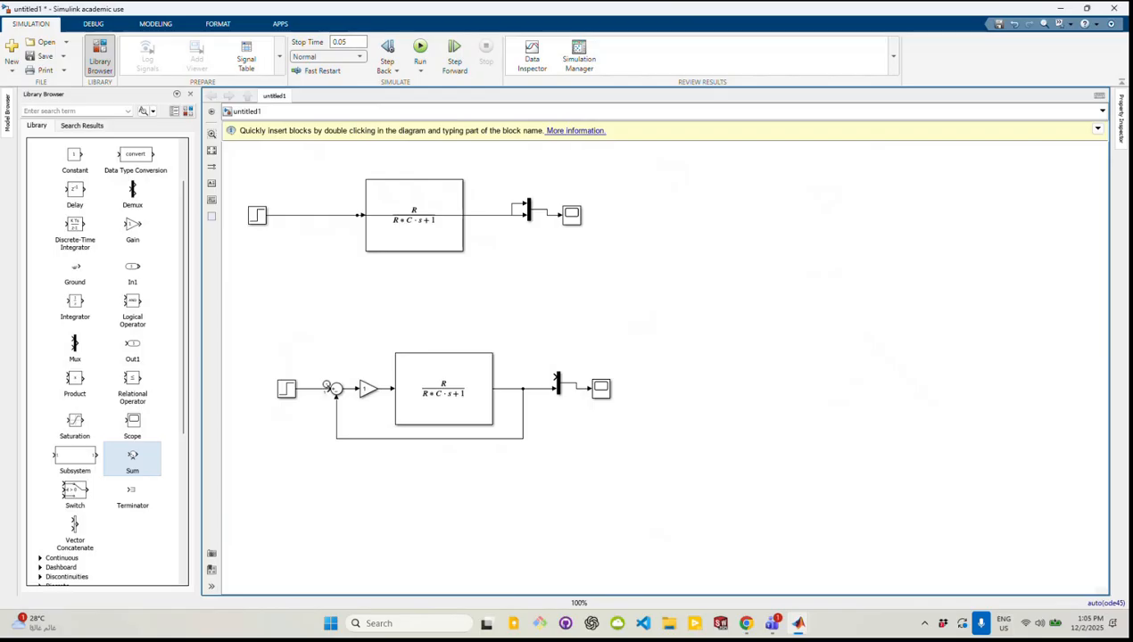
key(ctrl+z)
click(539, 475)
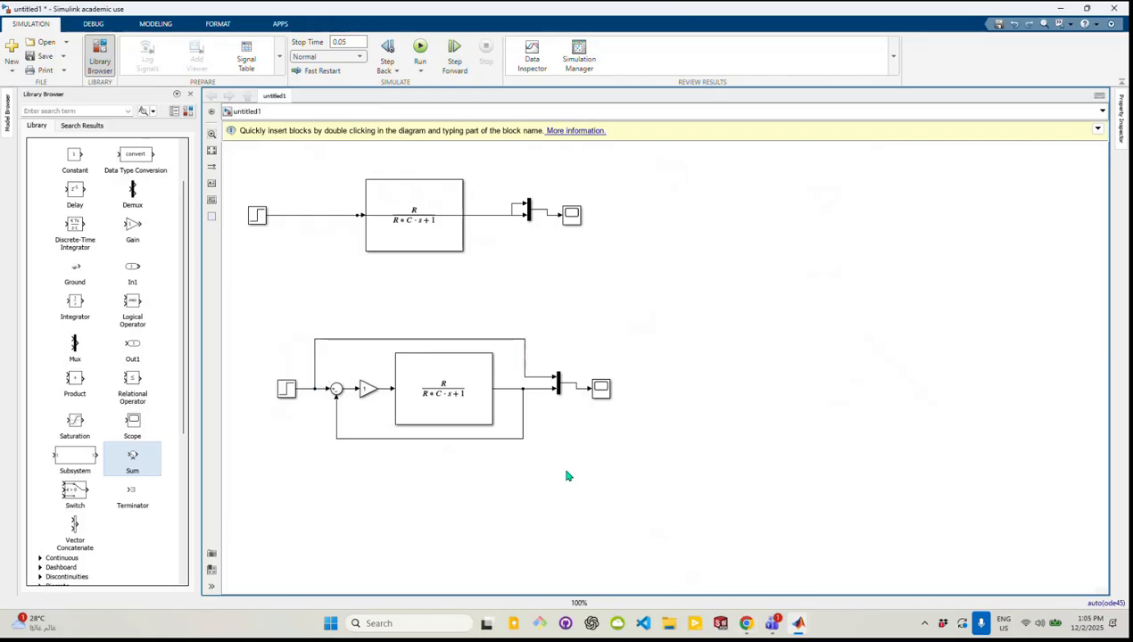
Check the required proportional gain in the browser's assignment, return to the Simulink model and set the Gain block to 5
mouse_move(814, 634)
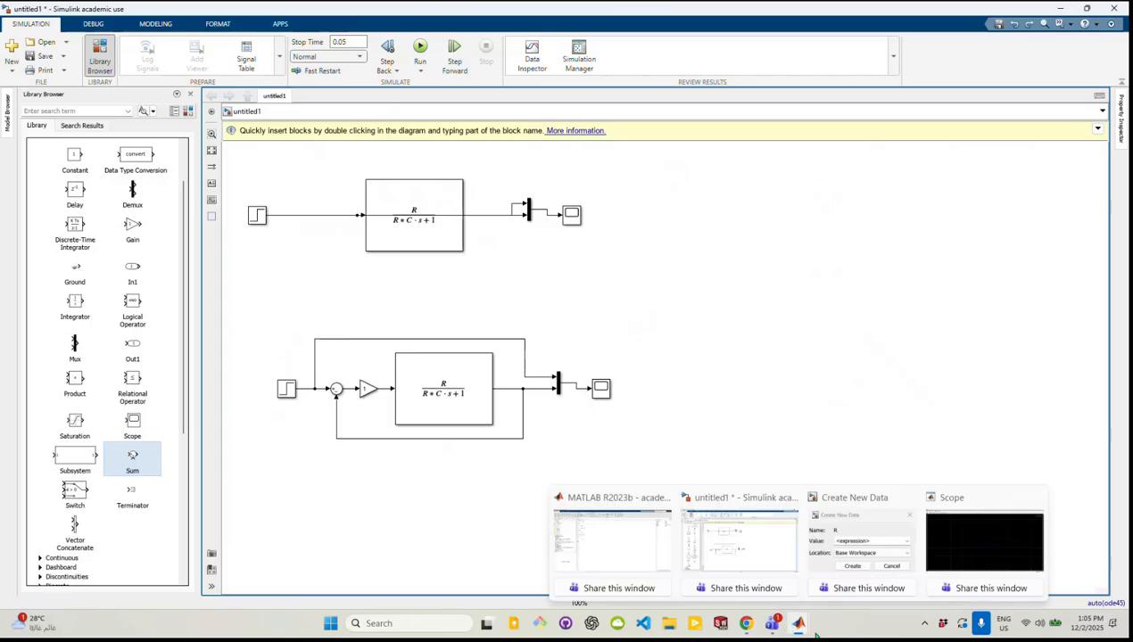
click(746, 625)
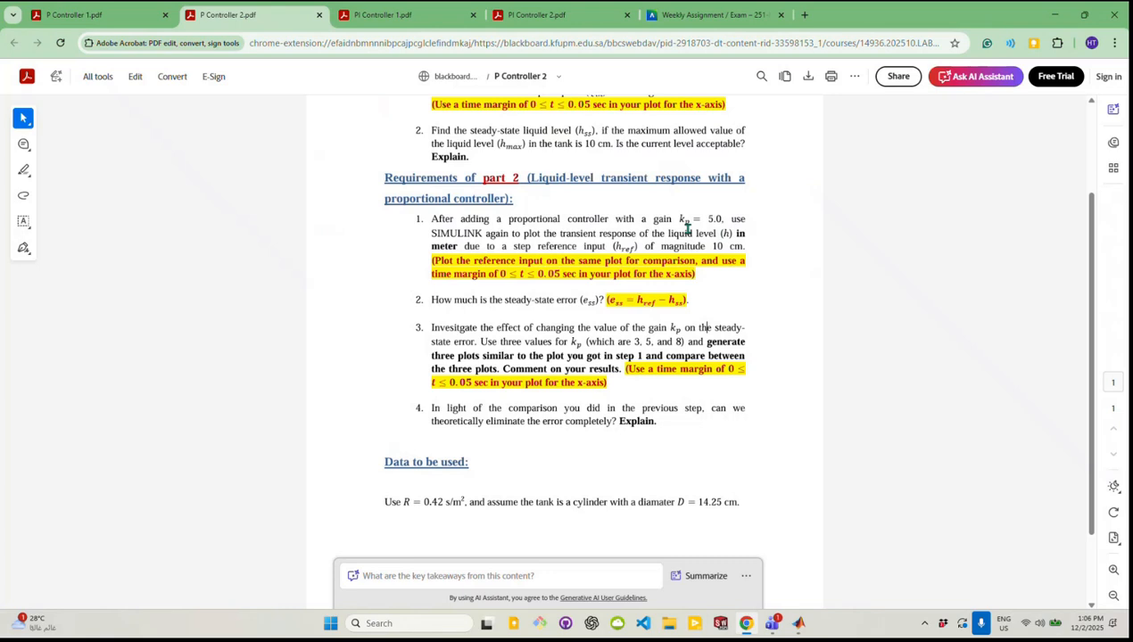
drag(683, 220, 721, 219)
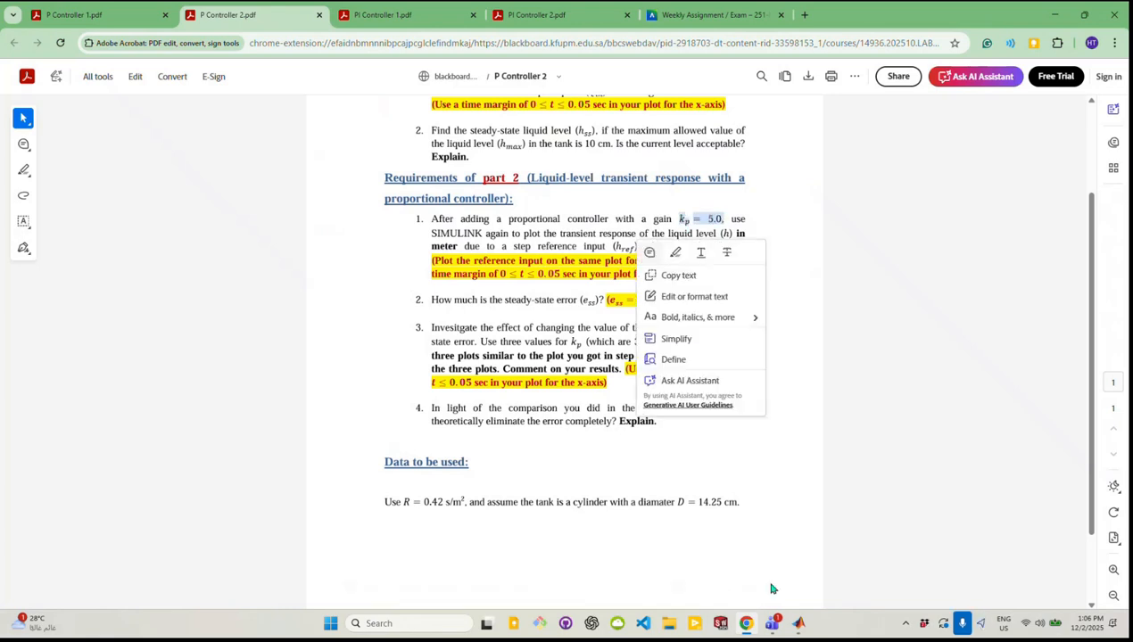
mouse_move(801, 624)
click(766, 552)
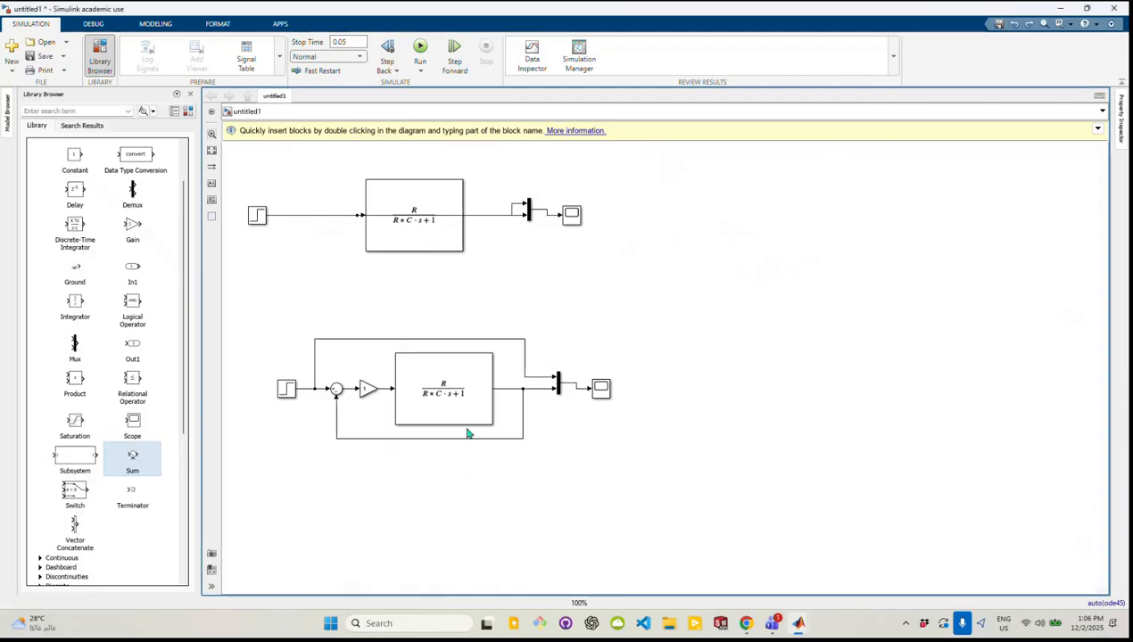
double_click(366, 392)
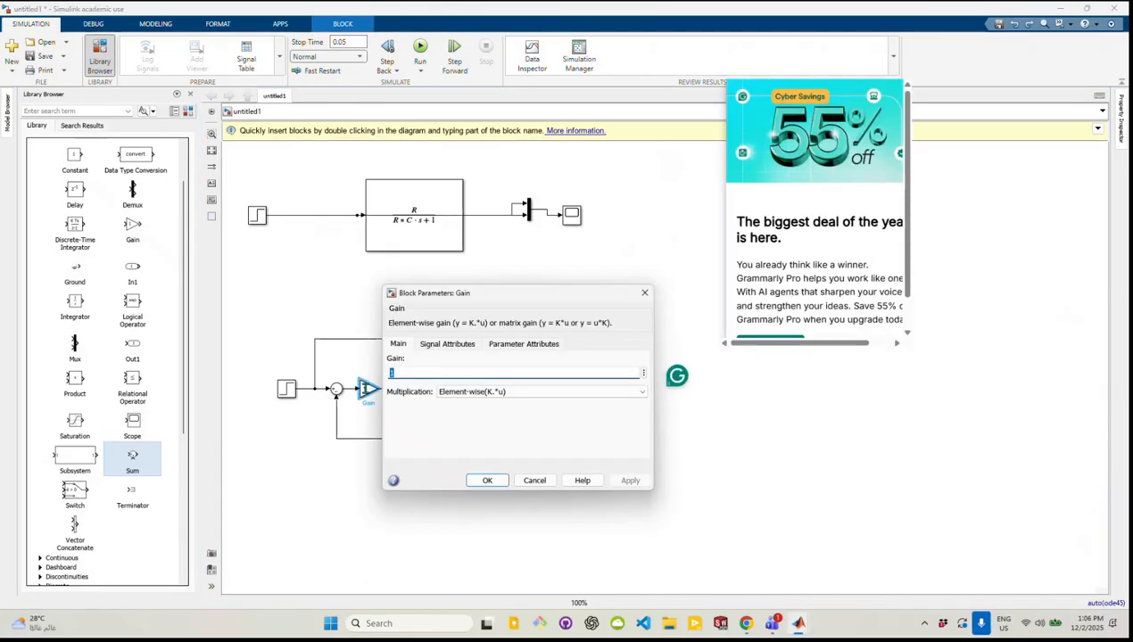
text(5)
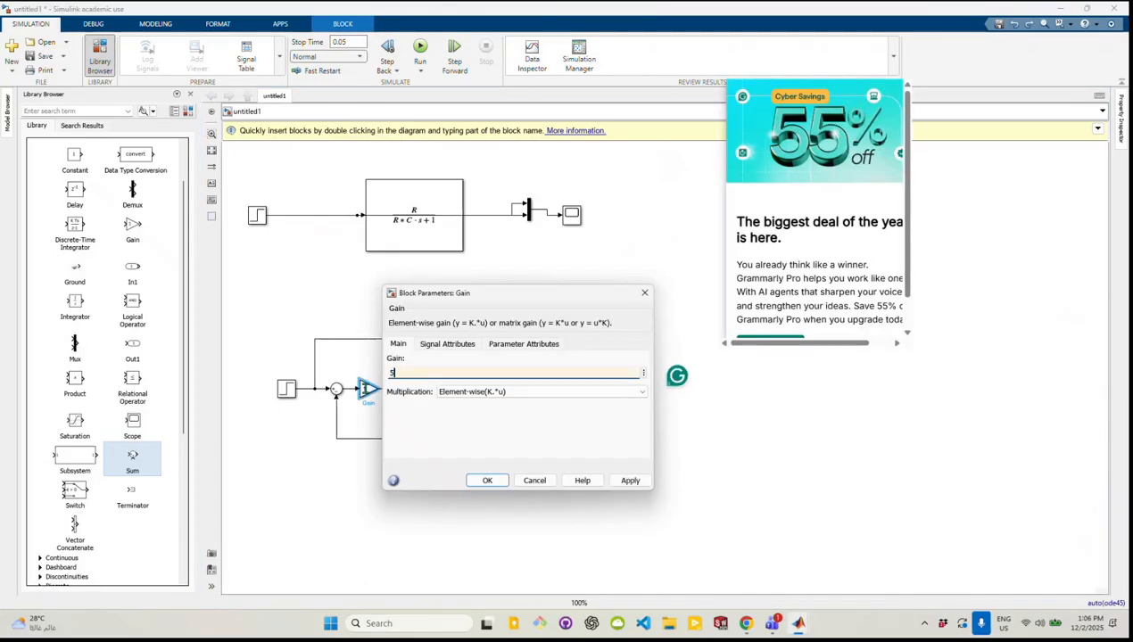
click(486, 480)
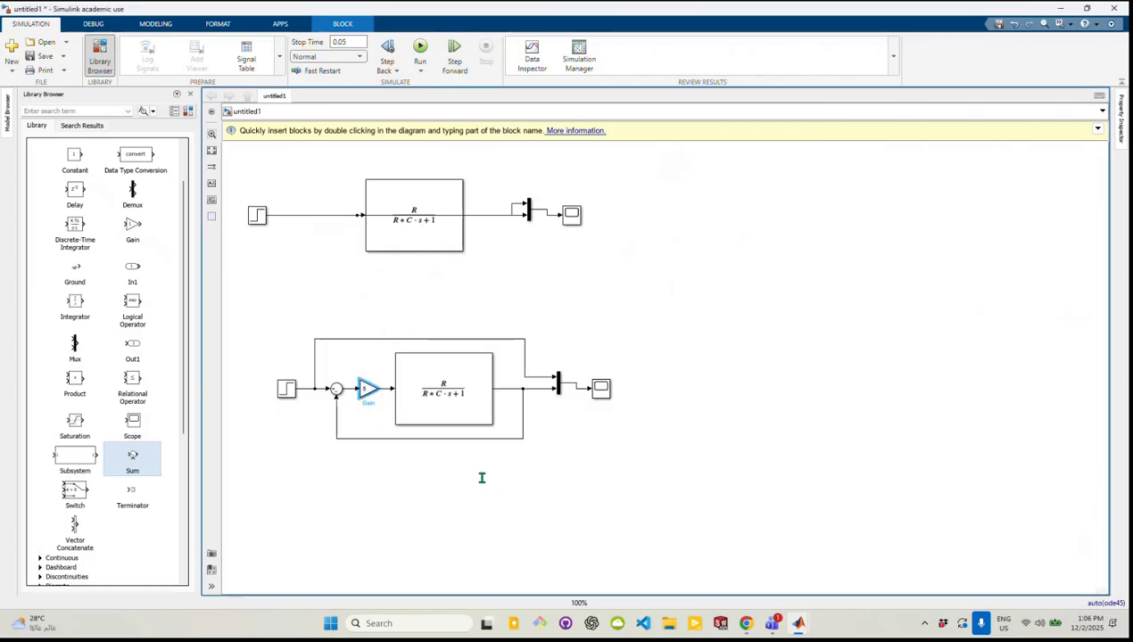
Check the reference step magnitude in the browser's assignment, return to the Simulink model and set the lower Step block's final value to 0.1
click(775, 624)
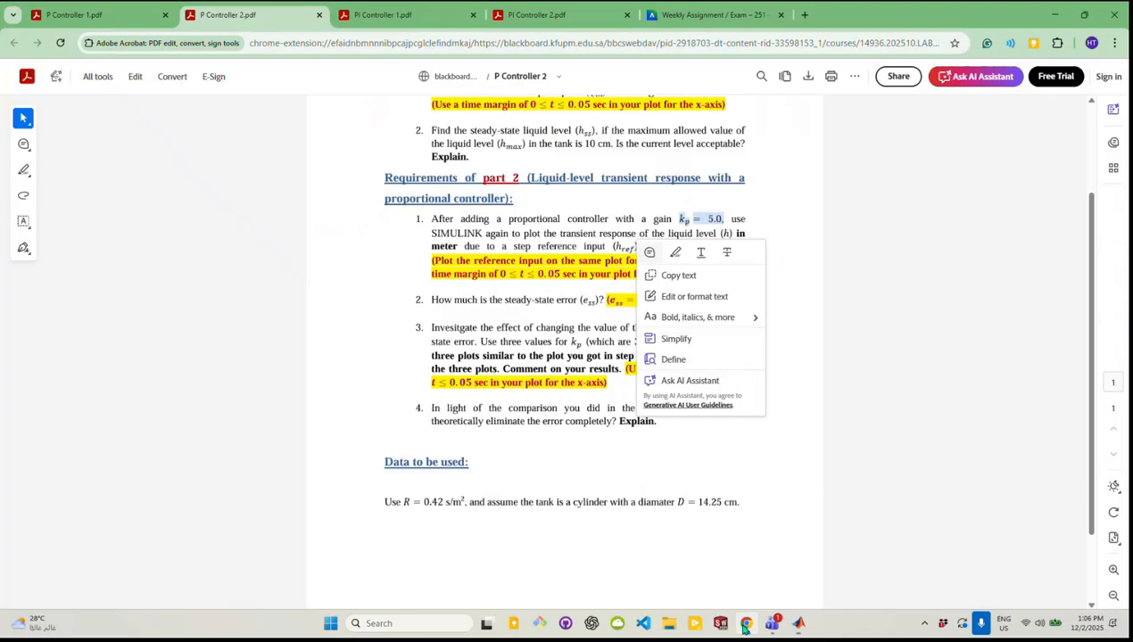
click(452, 314)
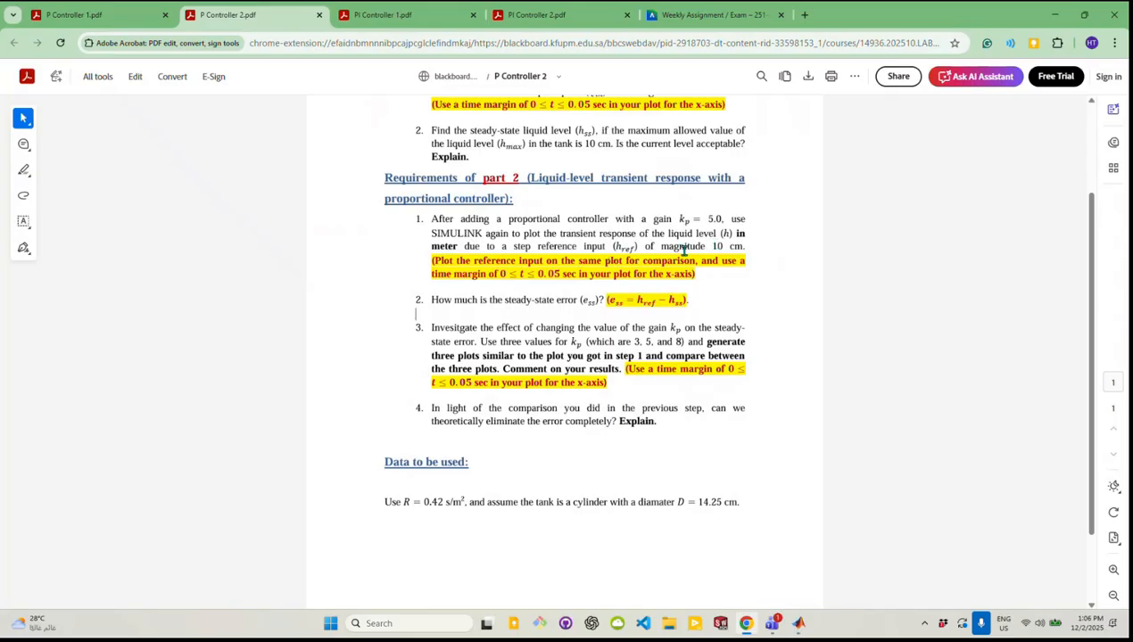
drag(613, 246, 743, 249)
click(738, 253)
mouse_move(801, 627)
click(739, 541)
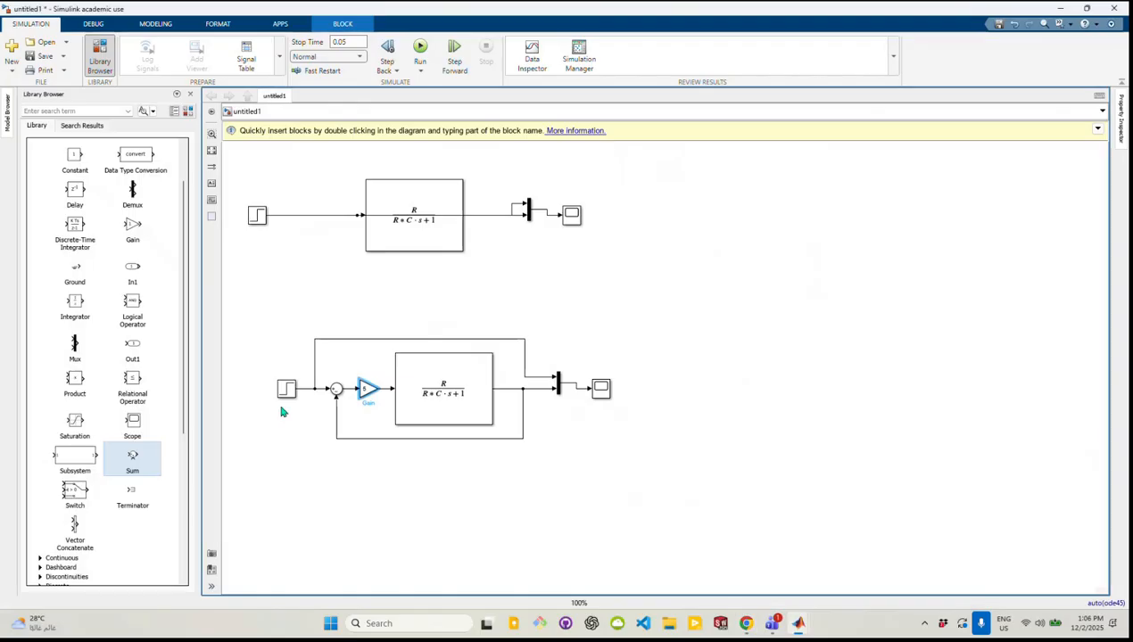
click(285, 389)
double_click(286, 389)
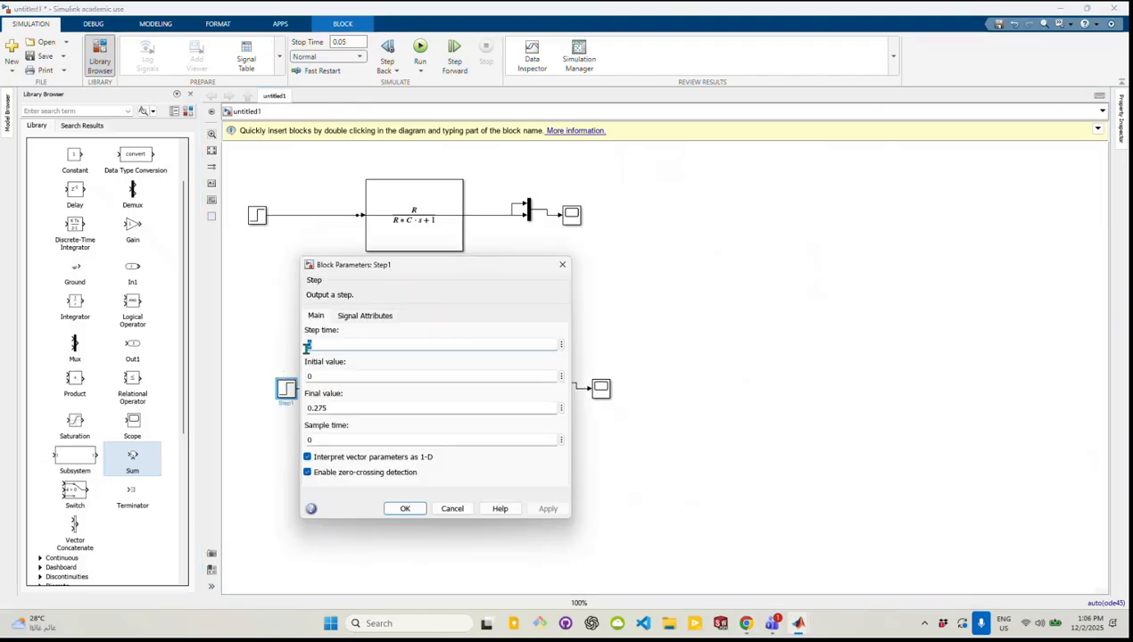
drag(306, 405, 342, 408)
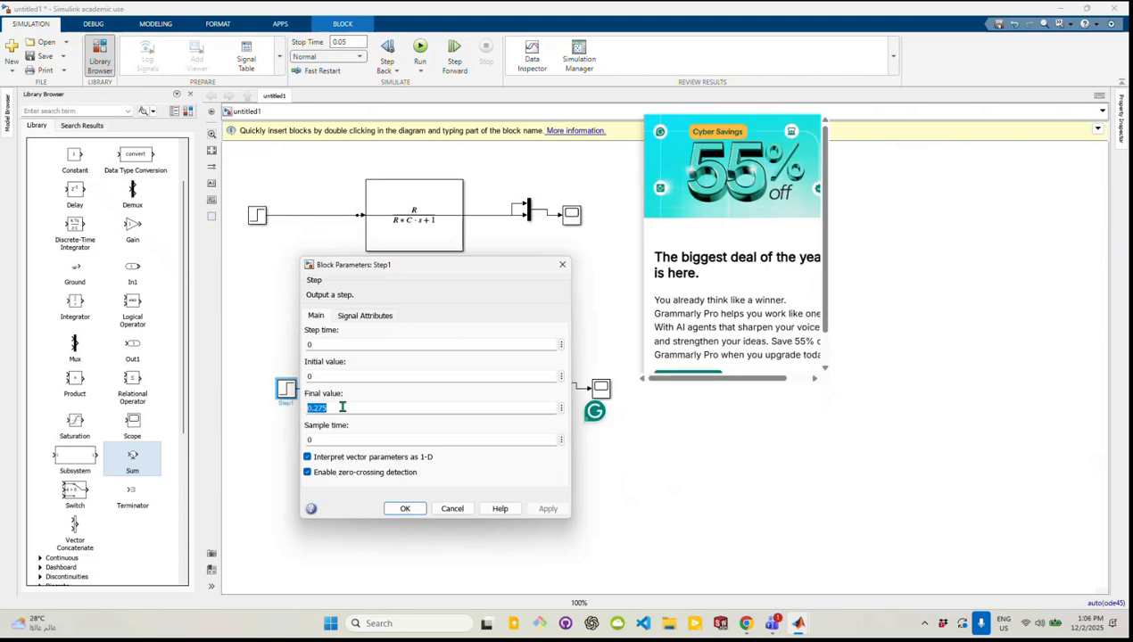
text(0.1)
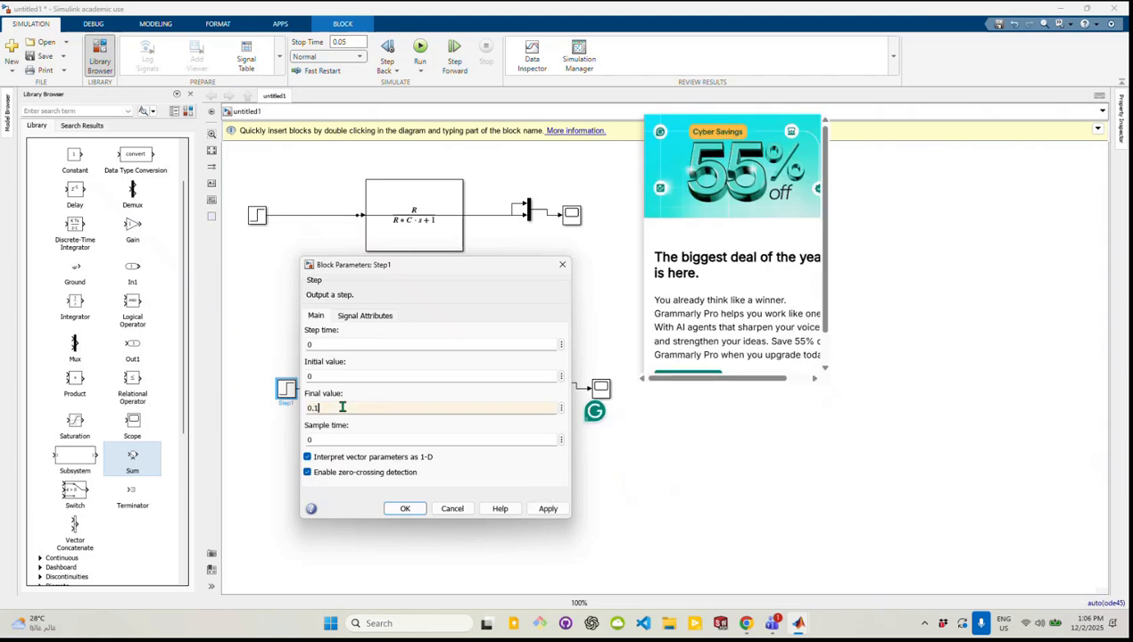
click(548, 509)
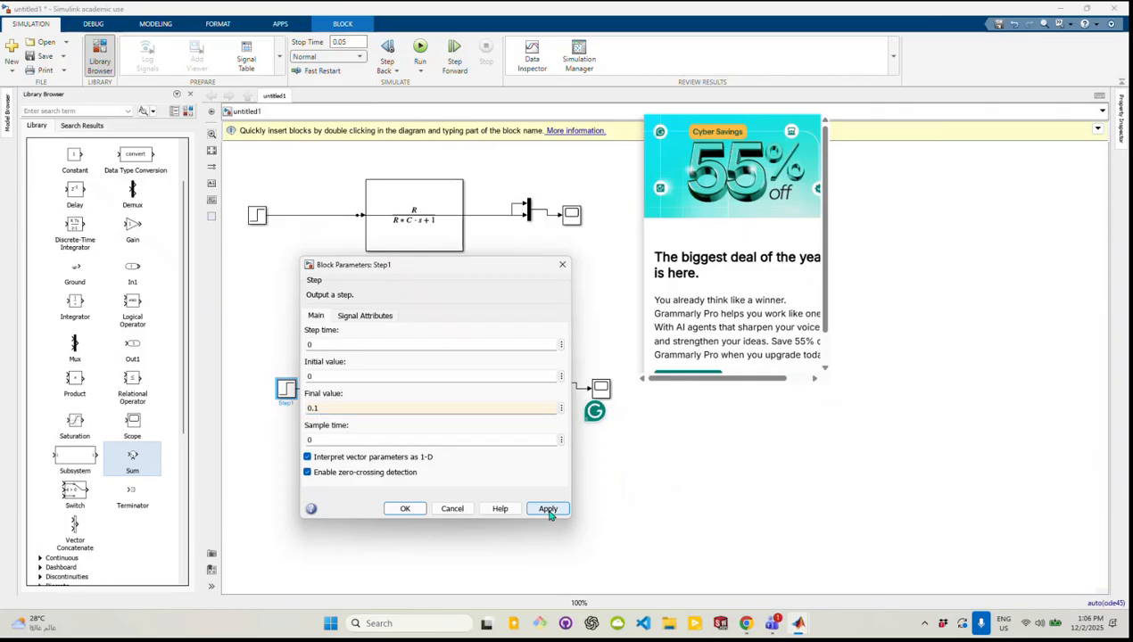
click(406, 508)
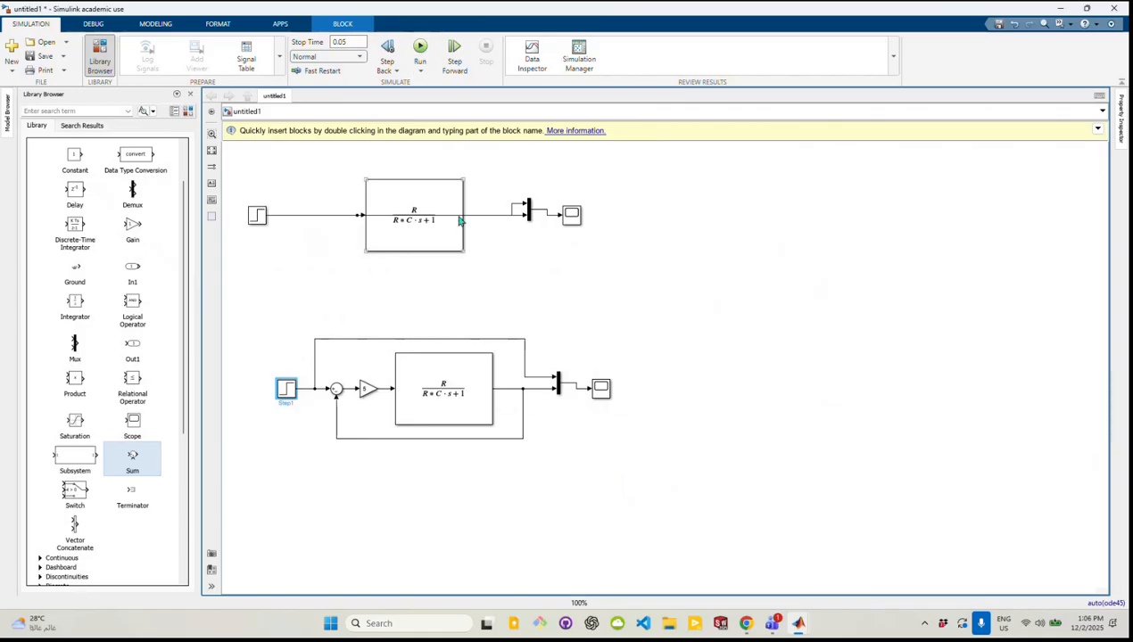
Move the upper Transfer Fcn block below its signal line, run the simulation and open the lower model's Scope
drag(458, 251, 457, 284)
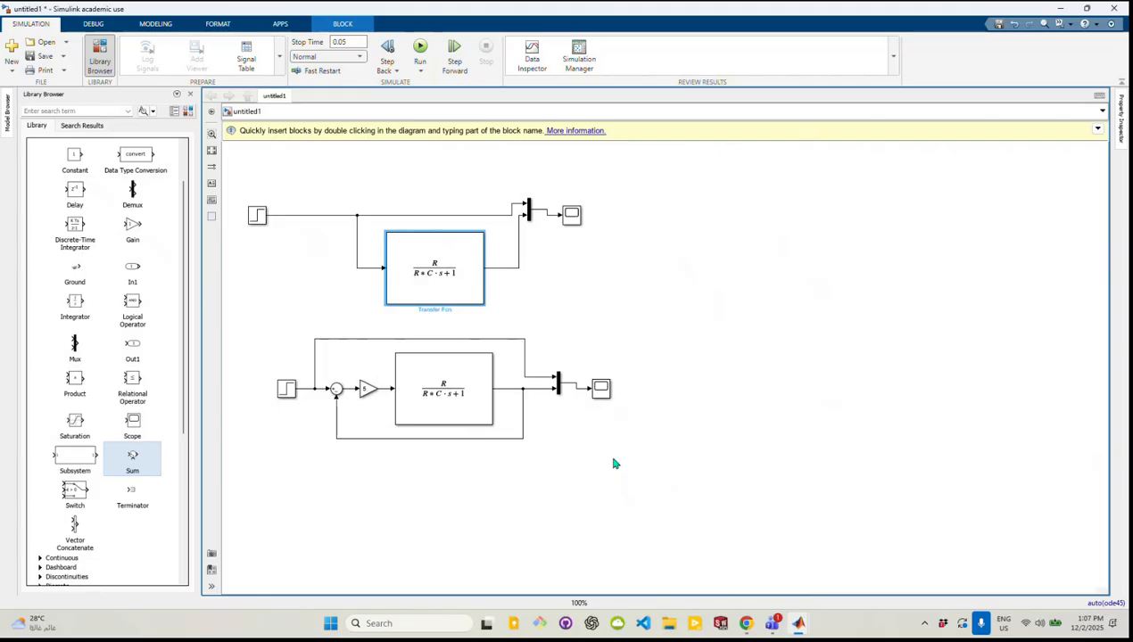
click(353, 41)
click(420, 49)
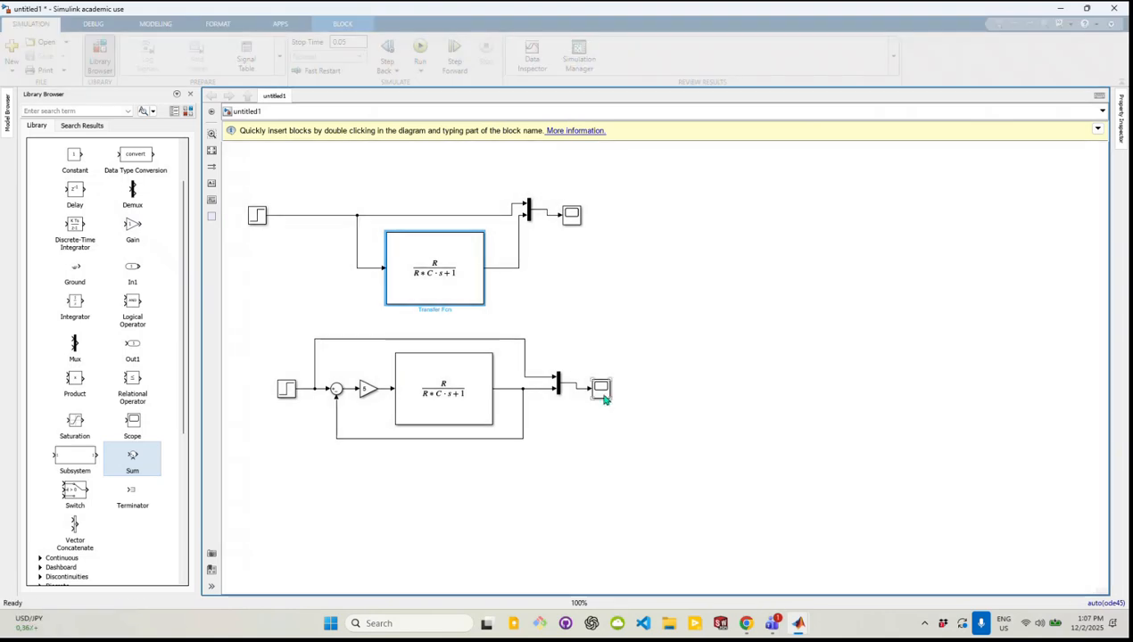
click(603, 398)
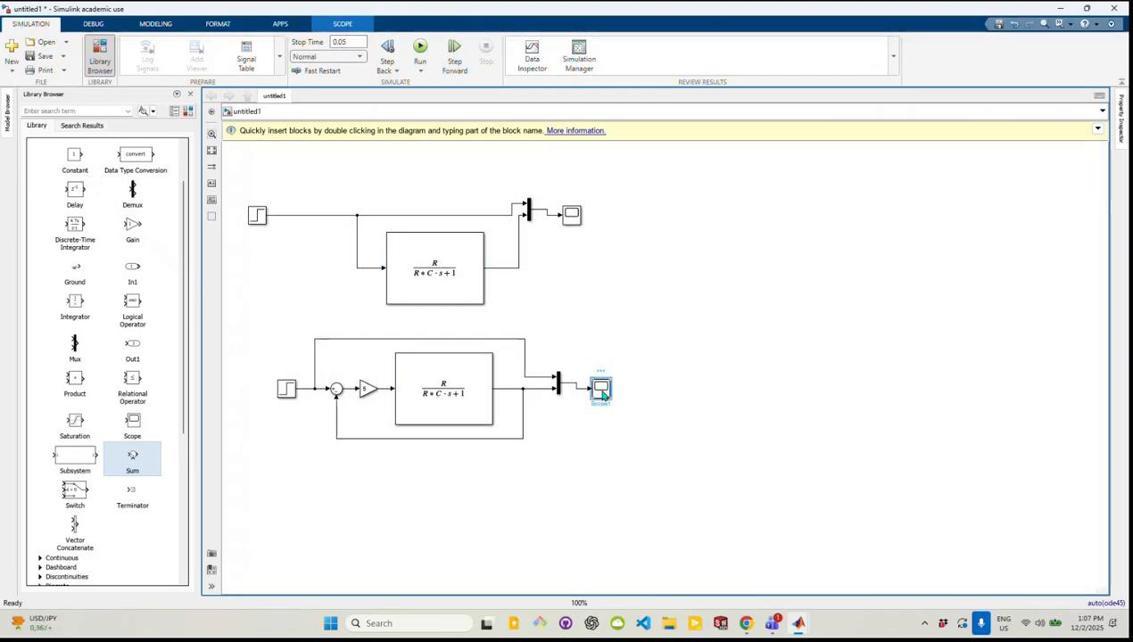
double_click(602, 393)
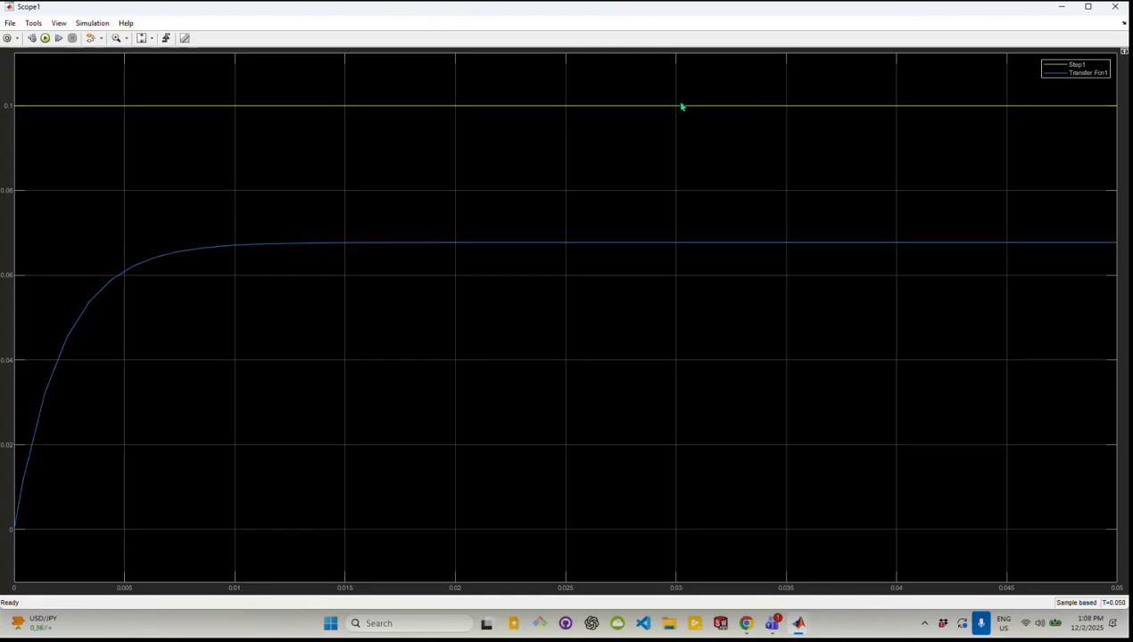
Review the steady-state error and gain comparison requirements in the browser's assignment, checking them against the model, and return to Simulink
click(754, 633)
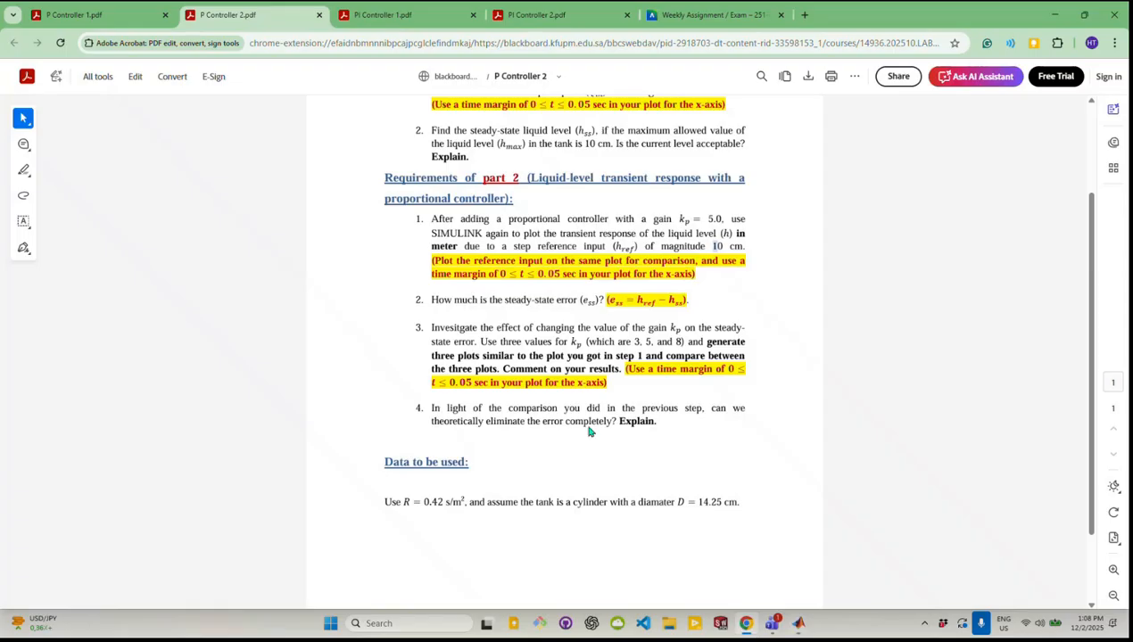
scroll(607, 318, up, 1)
drag(709, 240, 615, 310)
click(615, 311)
scroll(616, 311, down, 1)
mouse_move(799, 626)
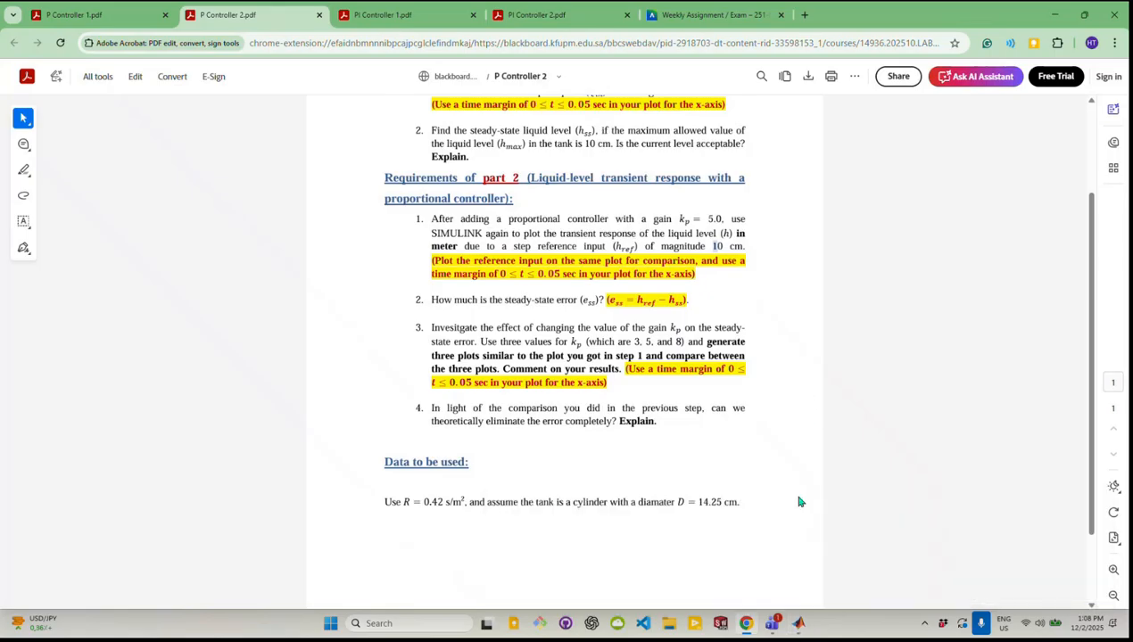
click(799, 625)
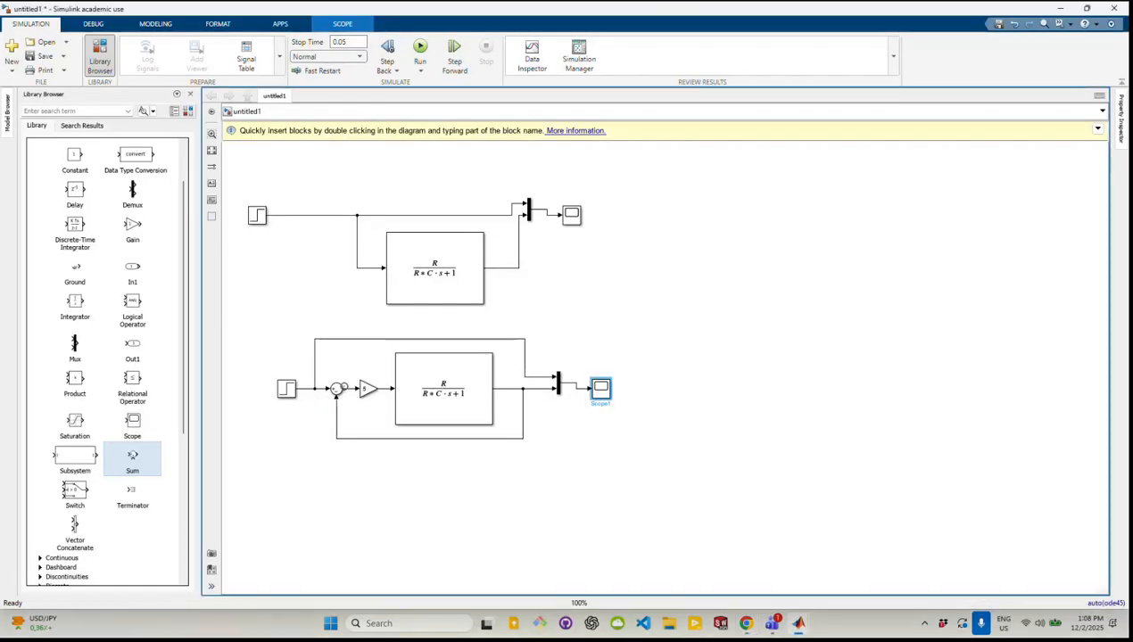
click(348, 389)
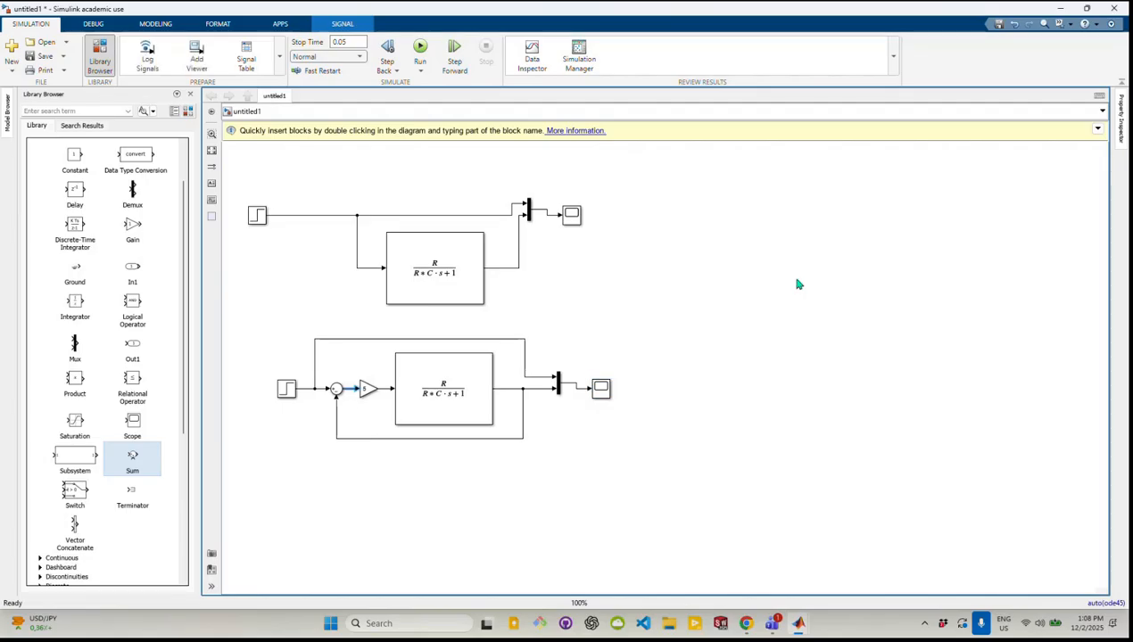
click(746, 623)
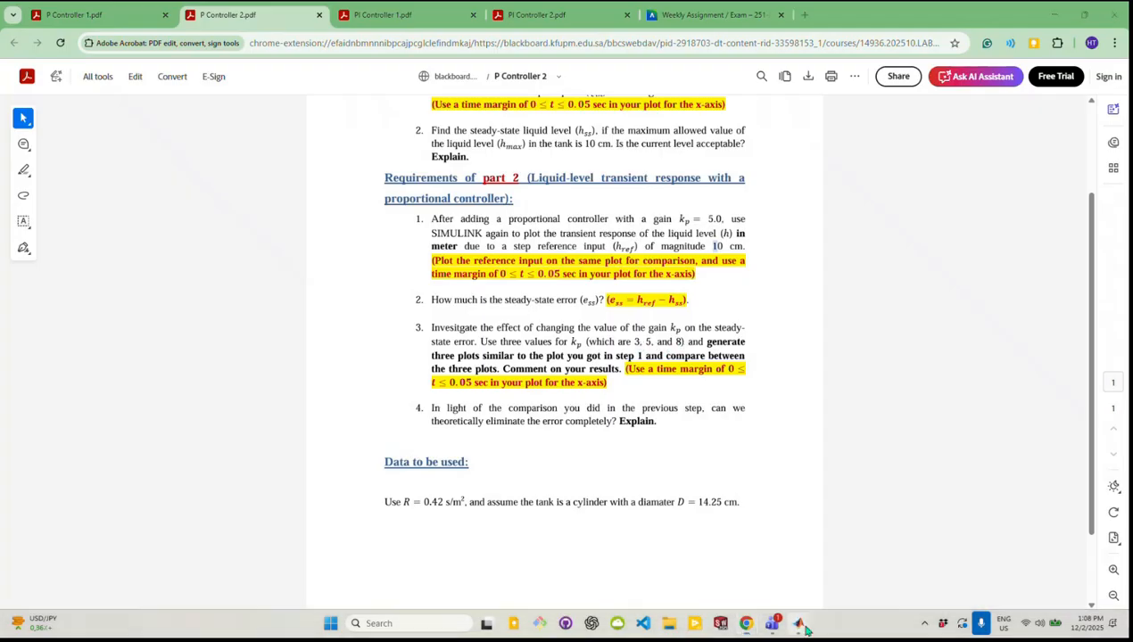
mouse_move(799, 624)
click(675, 551)
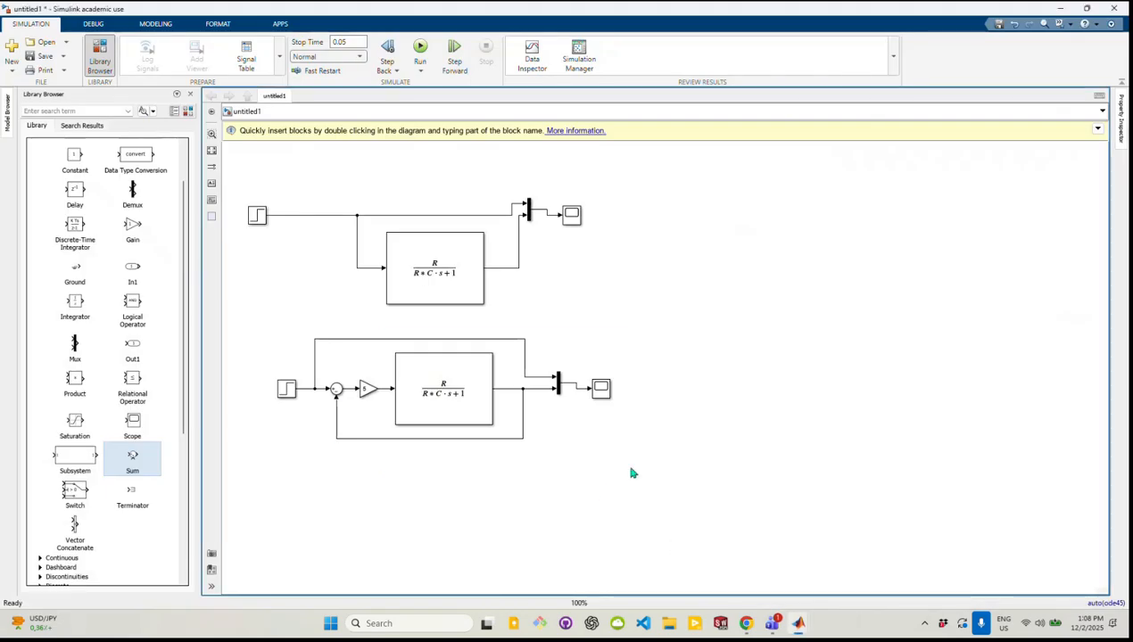
Duplicate the complete proportional-control model and place the copy beside the original models
drag(629, 469, 275, 336)
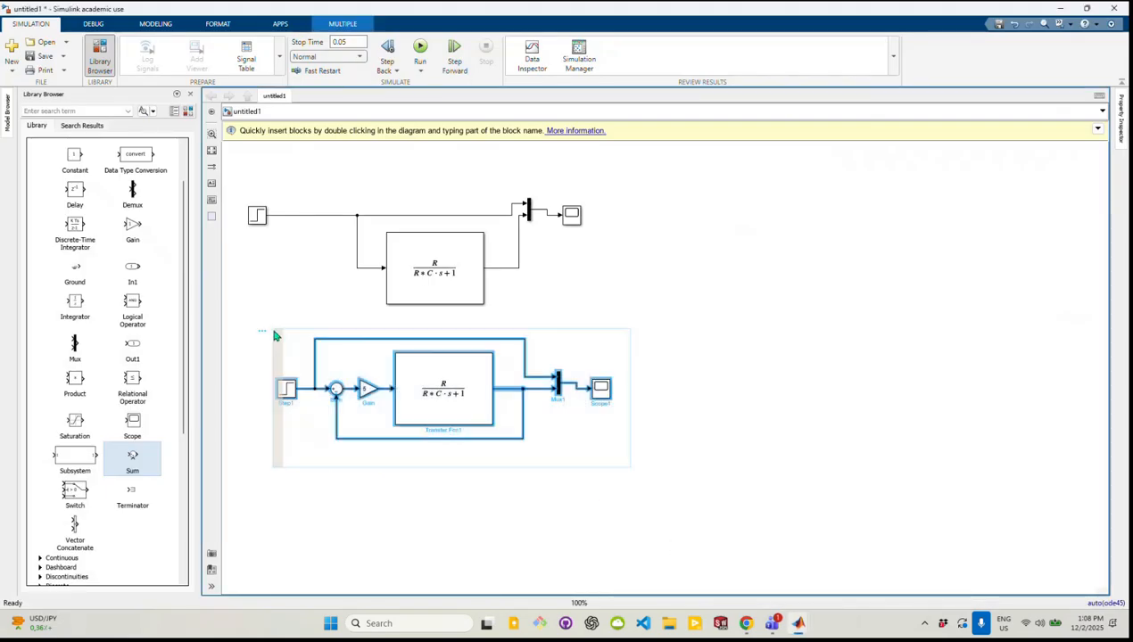
click(817, 248)
key(ctrl+v)
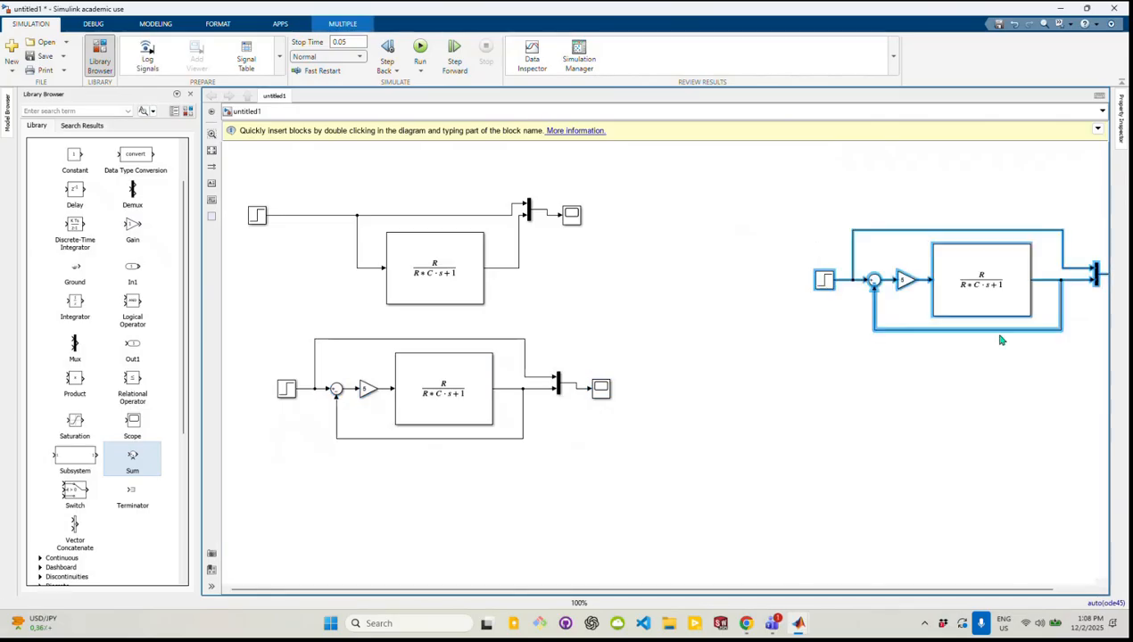
drag(964, 278, 834, 244)
click(787, 536)
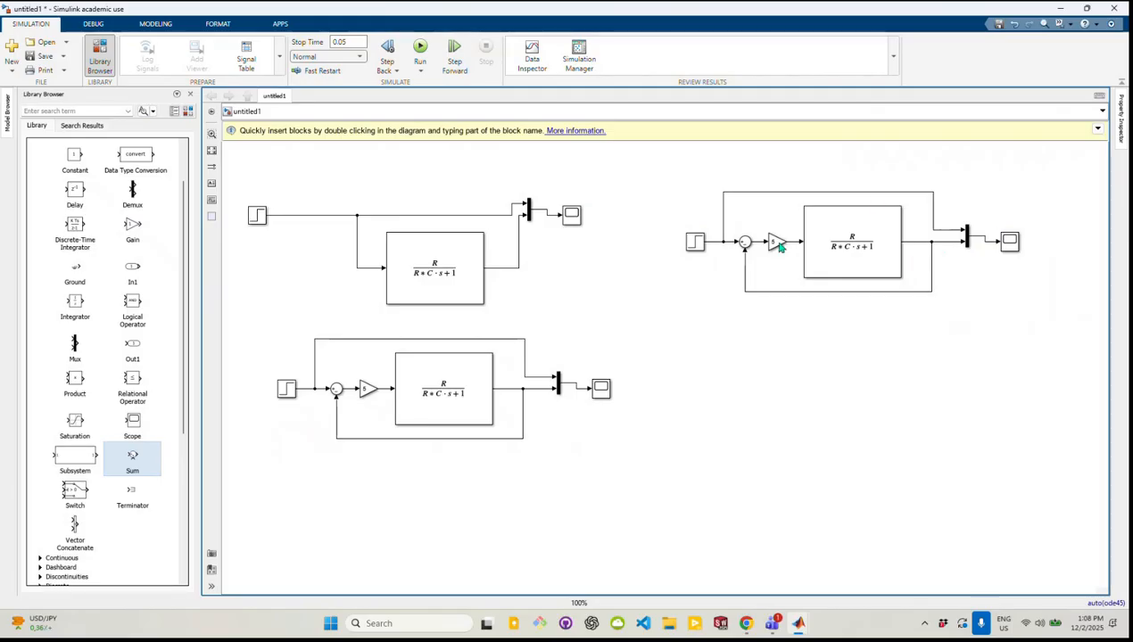
Make two copies of the duplicated model's Sum, Gain and Transfer Fcn feedback loop and stack them below it
drag(947, 327, 739, 217)
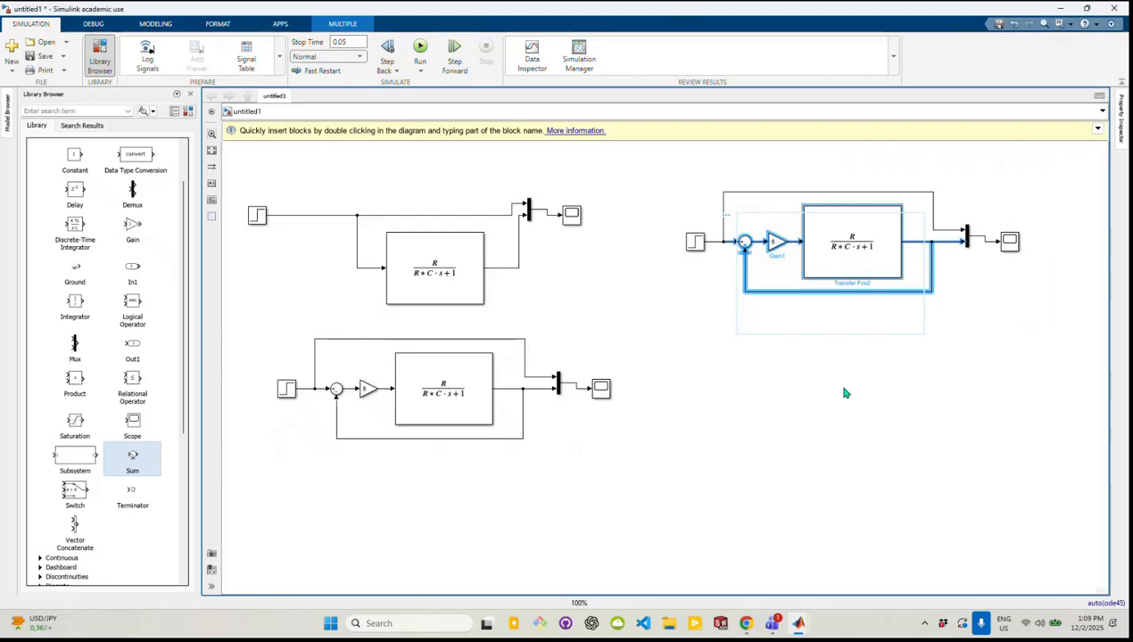
click(828, 471)
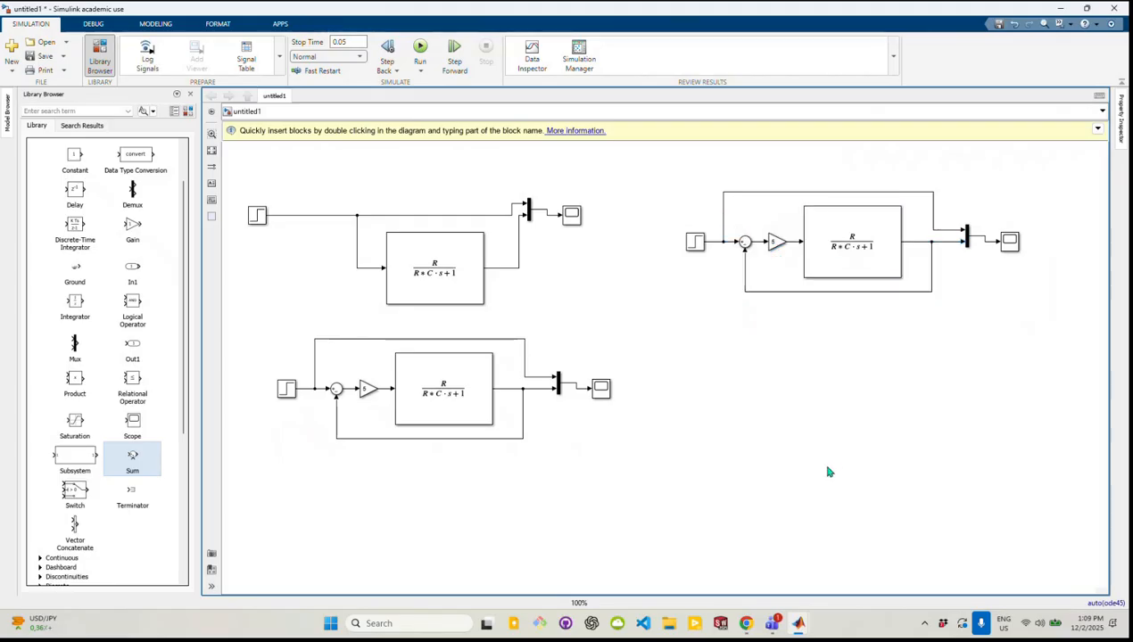
key(ctrl+v)
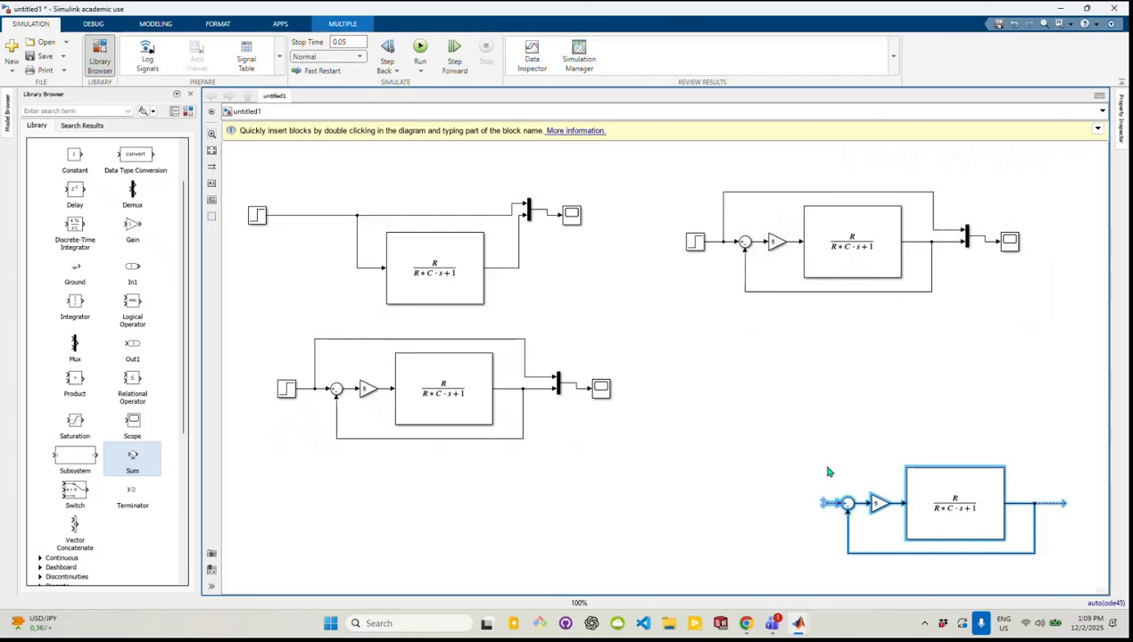
drag(941, 513, 851, 356)
drag(1069, 573, 825, 482)
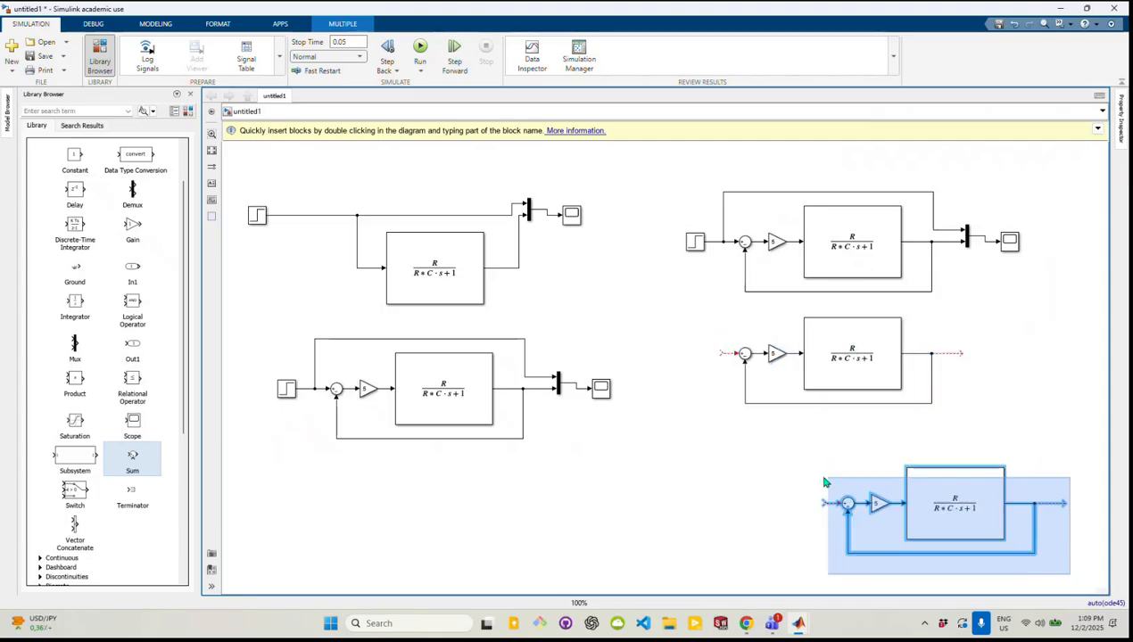
drag(928, 491, 831, 450)
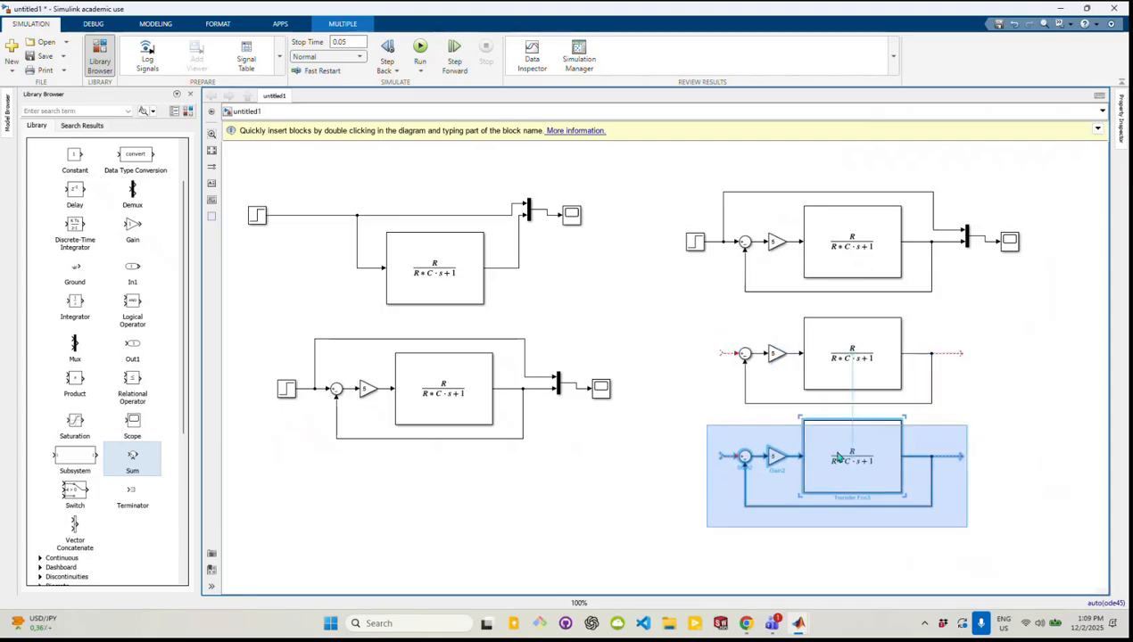
click(990, 425)
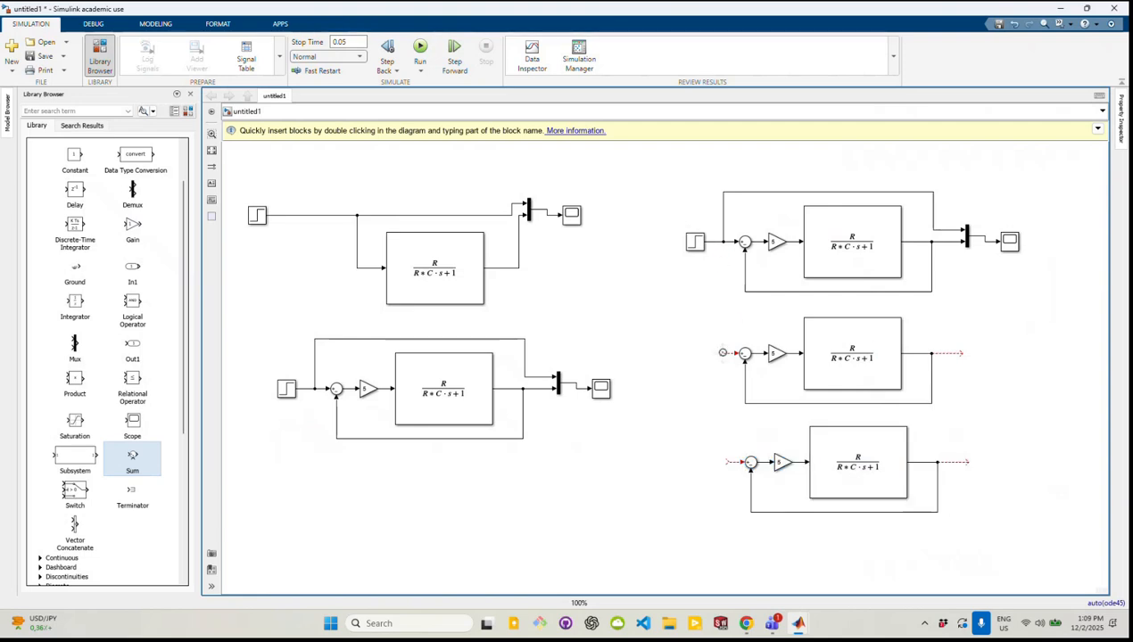
Feed both copied loops' Sum inputs from the duplicated model's Step signal and move that Step block between the upper two loops
drag(723, 352, 722, 241)
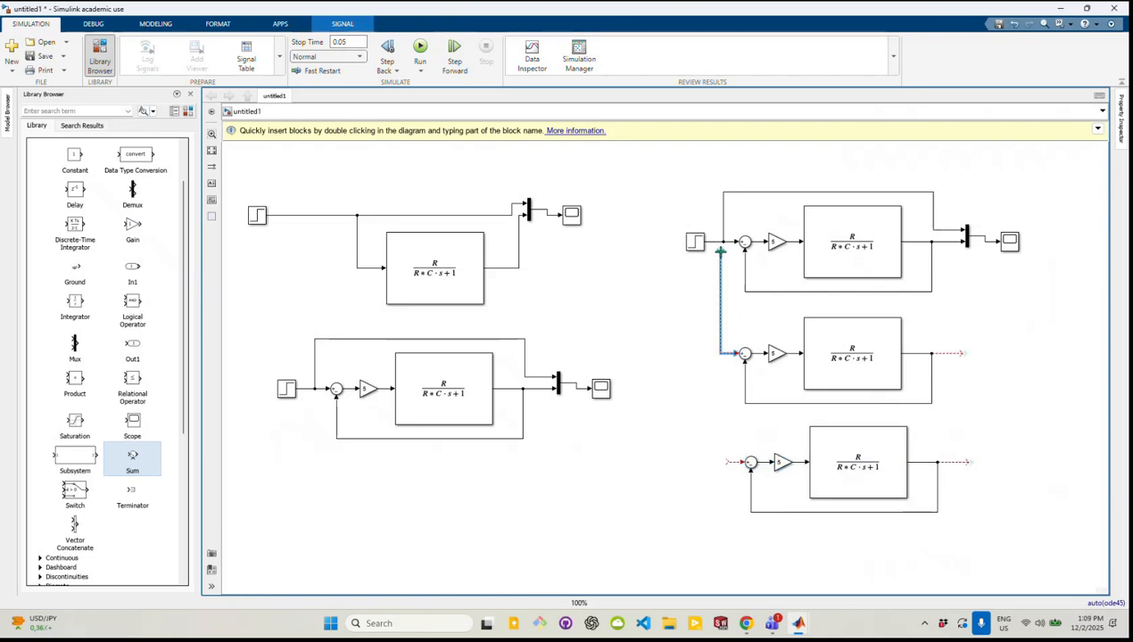
drag(727, 461, 723, 375)
click(705, 408)
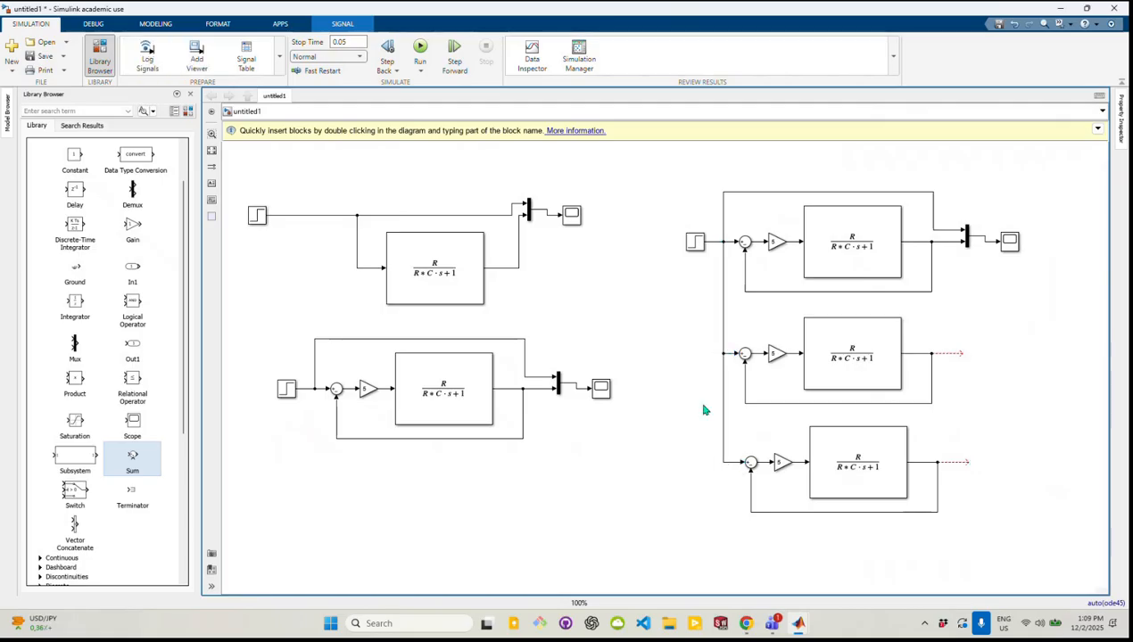
drag(695, 244, 670, 297)
click(711, 412)
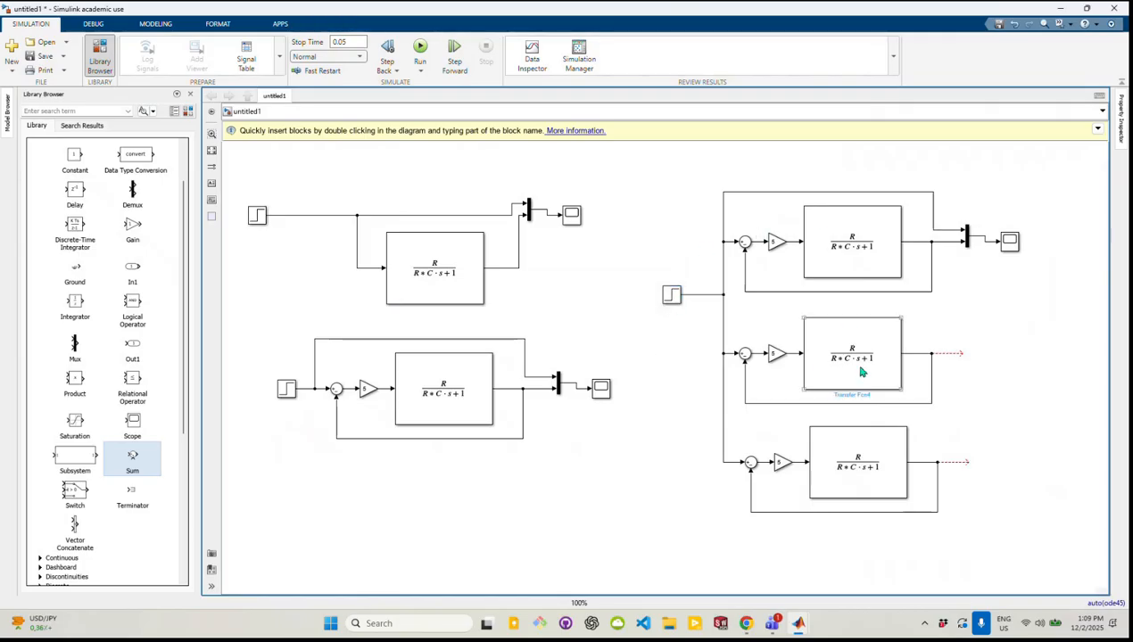
Set the number of inputs of the three-loop model's Mux to 4
double_click(966, 235)
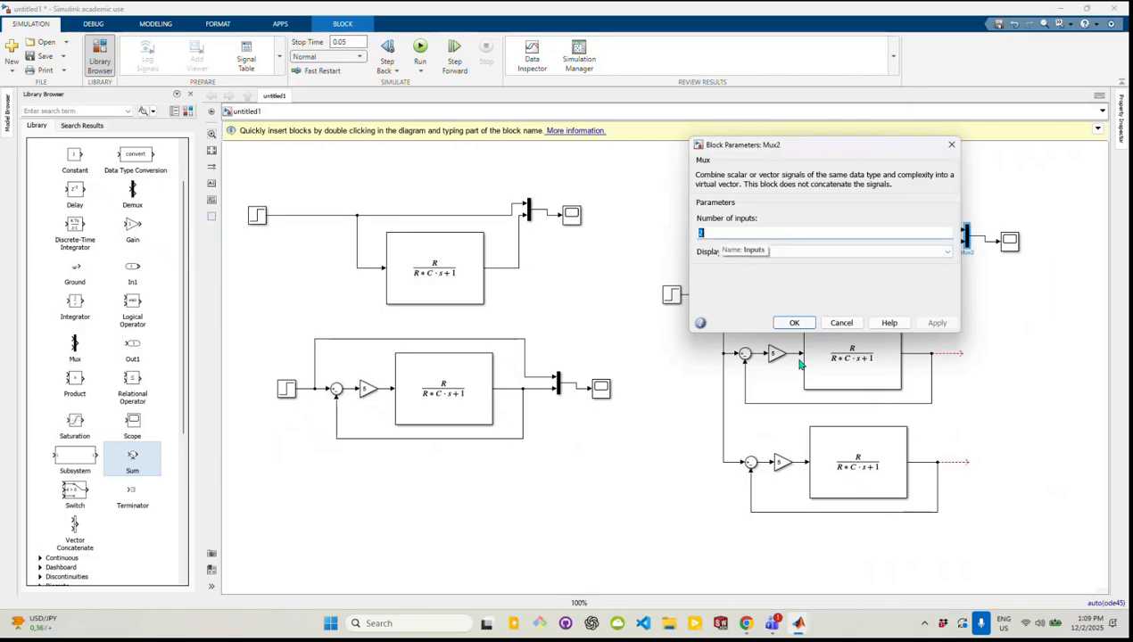
click(952, 143)
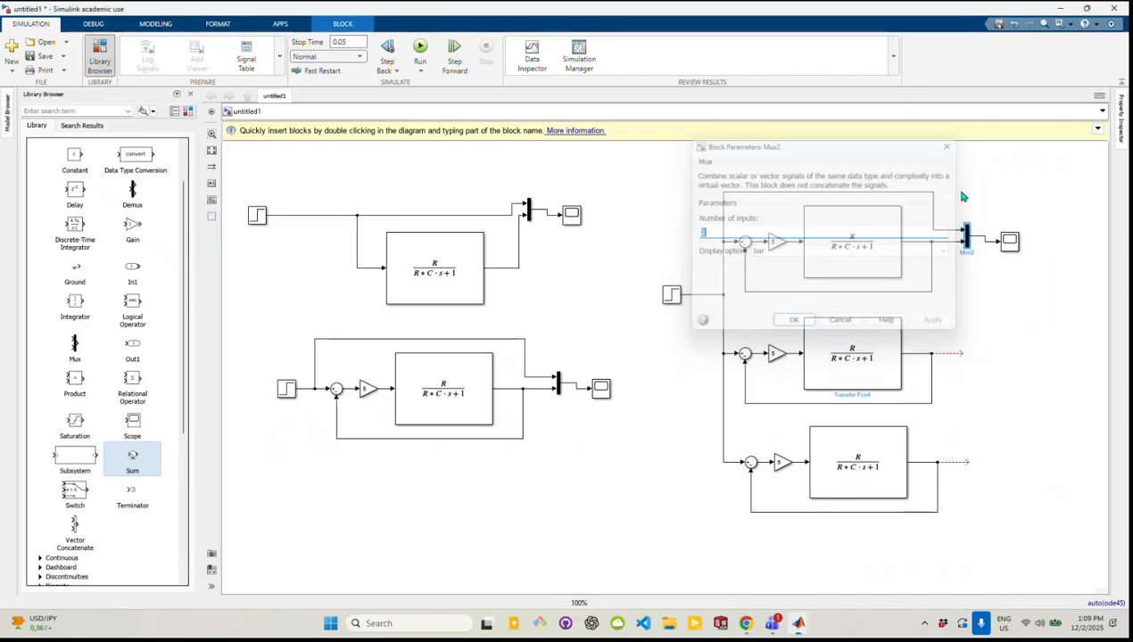
double_click(966, 238)
text(3)
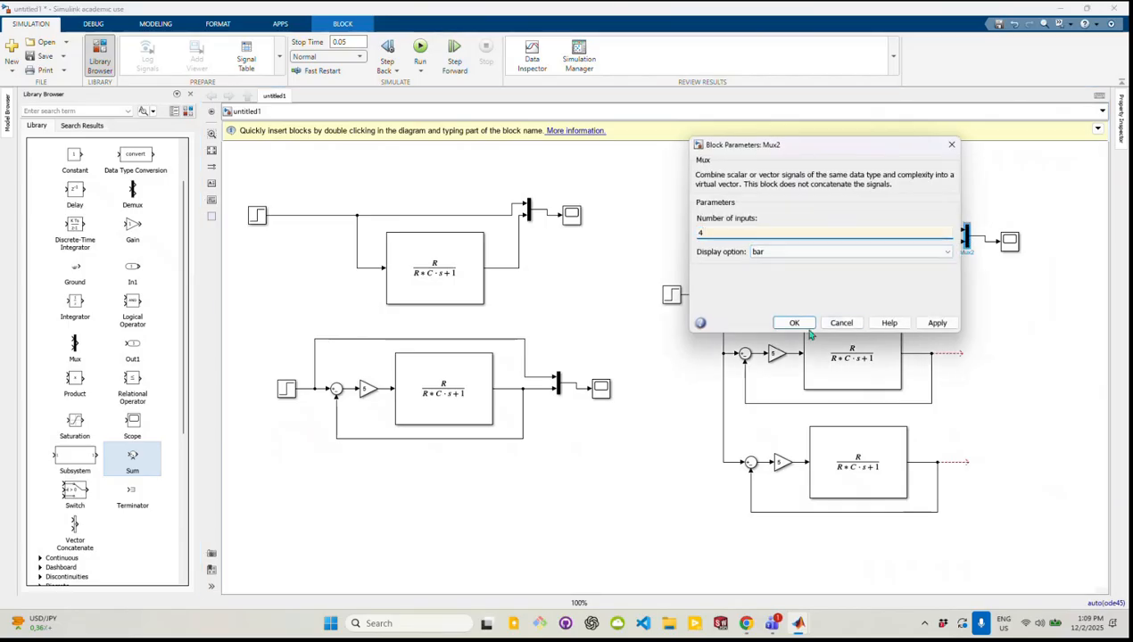
click(795, 323)
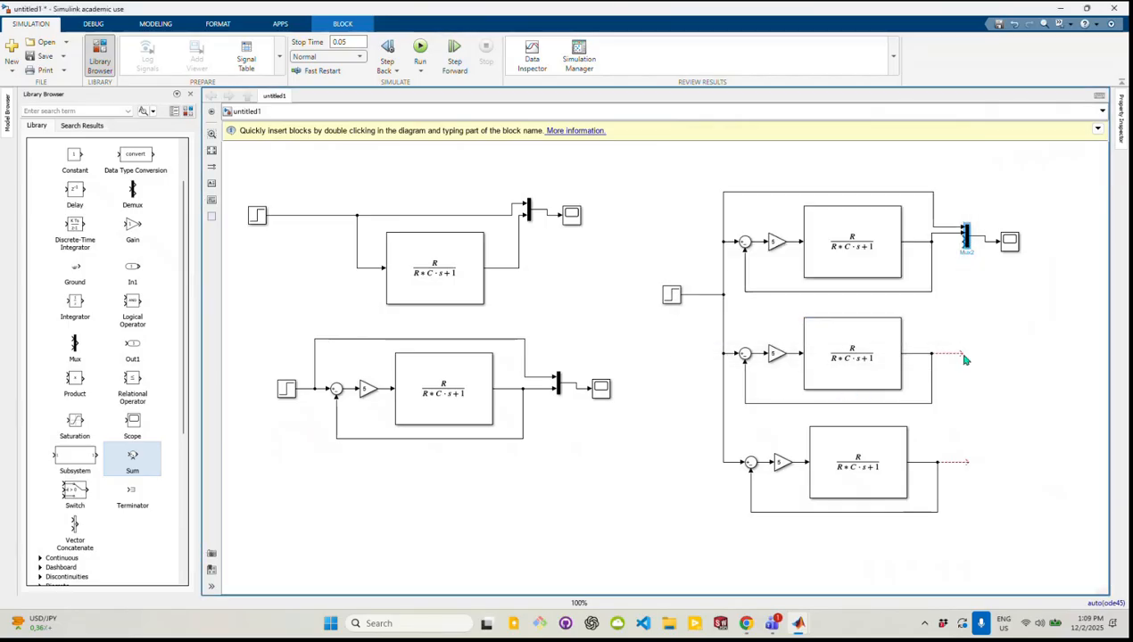
Connect the middle and lower loop outputs to the Mux's two free inputs, spacing the Mux and signal lines apart
drag(961, 353, 962, 238)
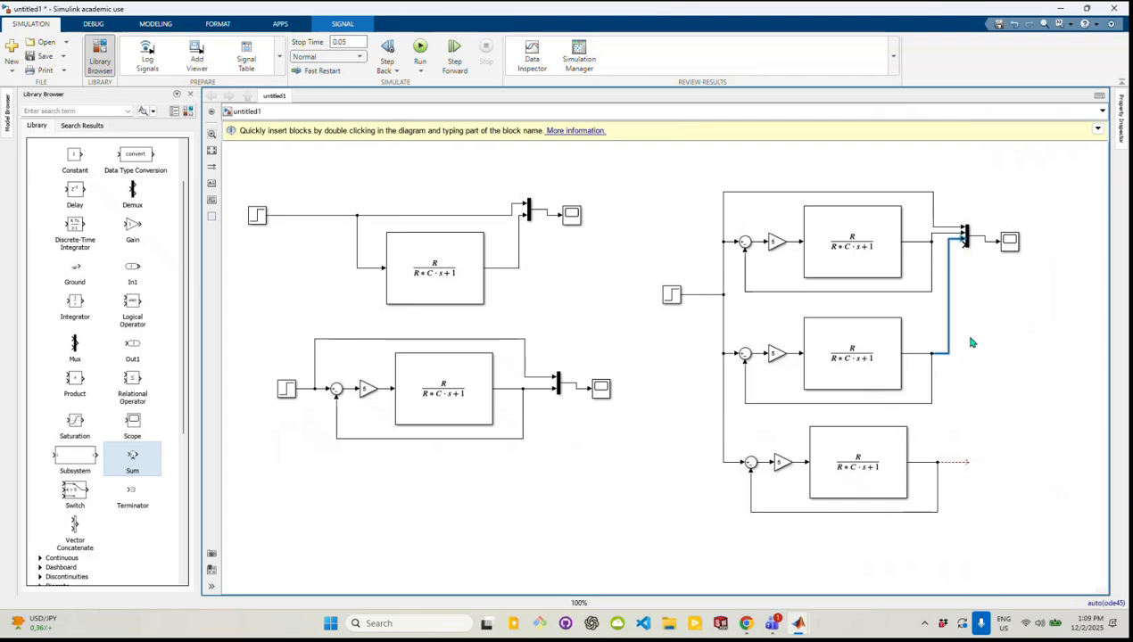
drag(969, 466, 977, 238)
click(942, 294)
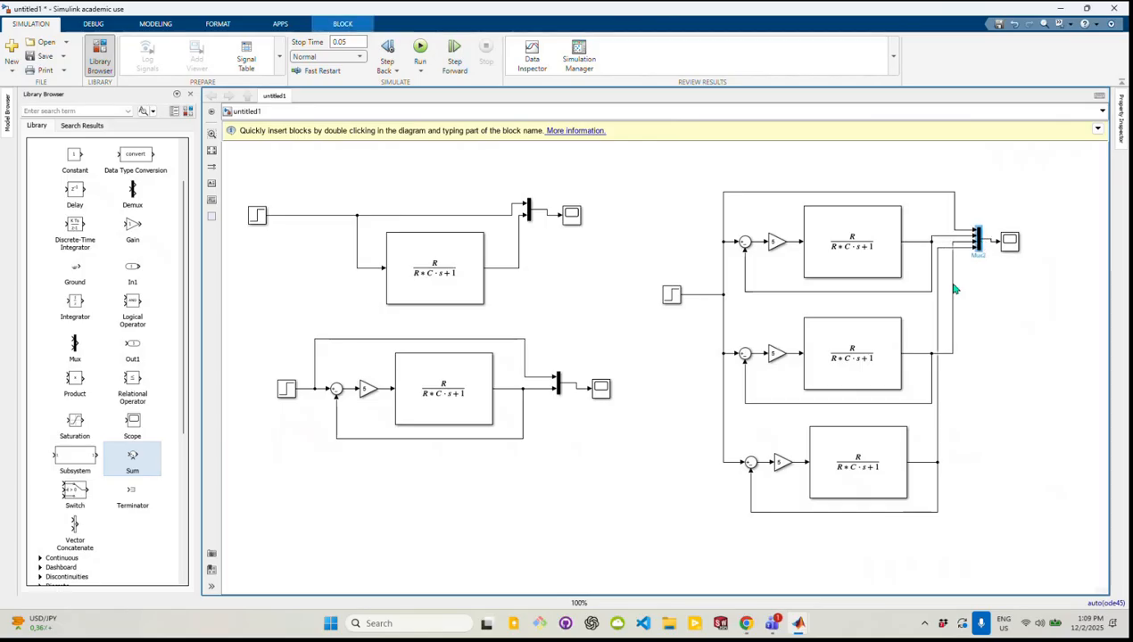
click(938, 313)
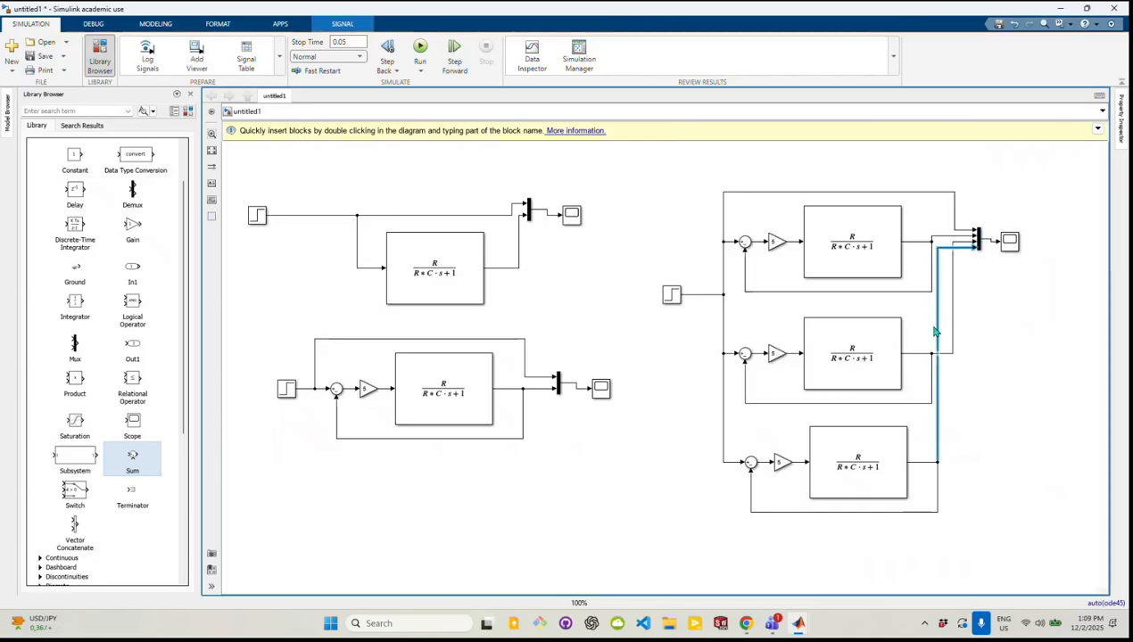
drag(938, 328, 965, 331)
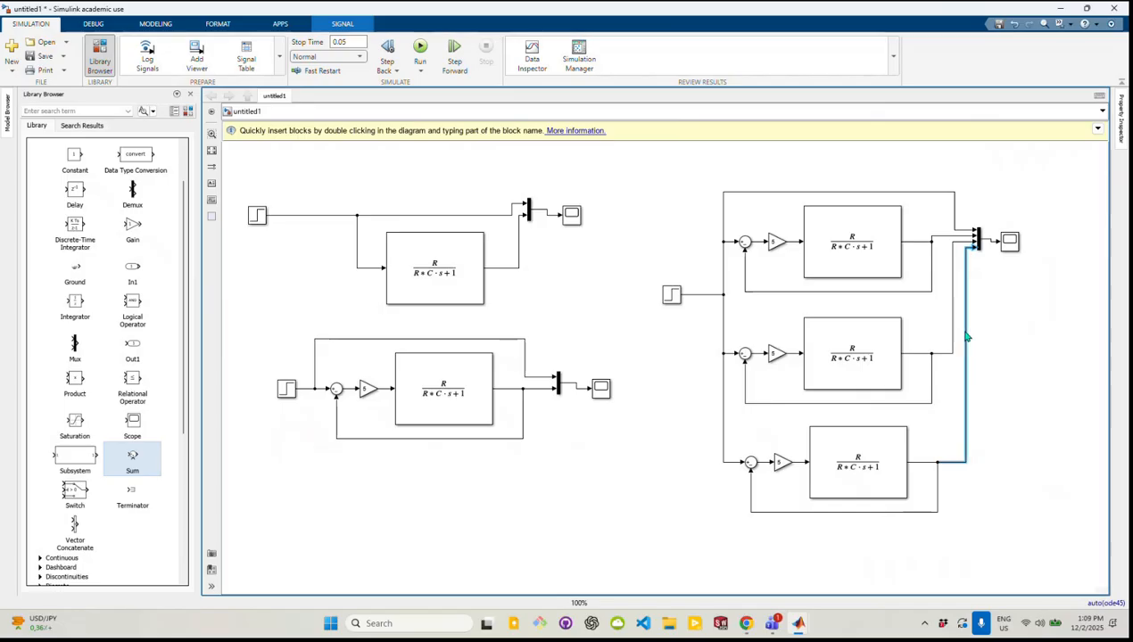
click(998, 338)
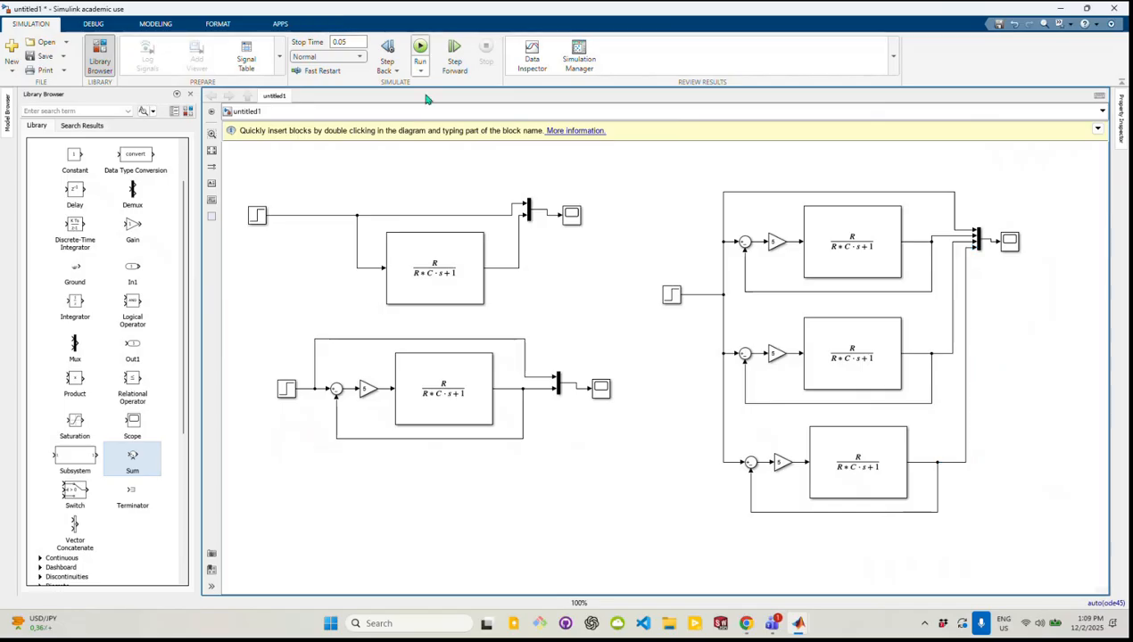
double_click(671, 294)
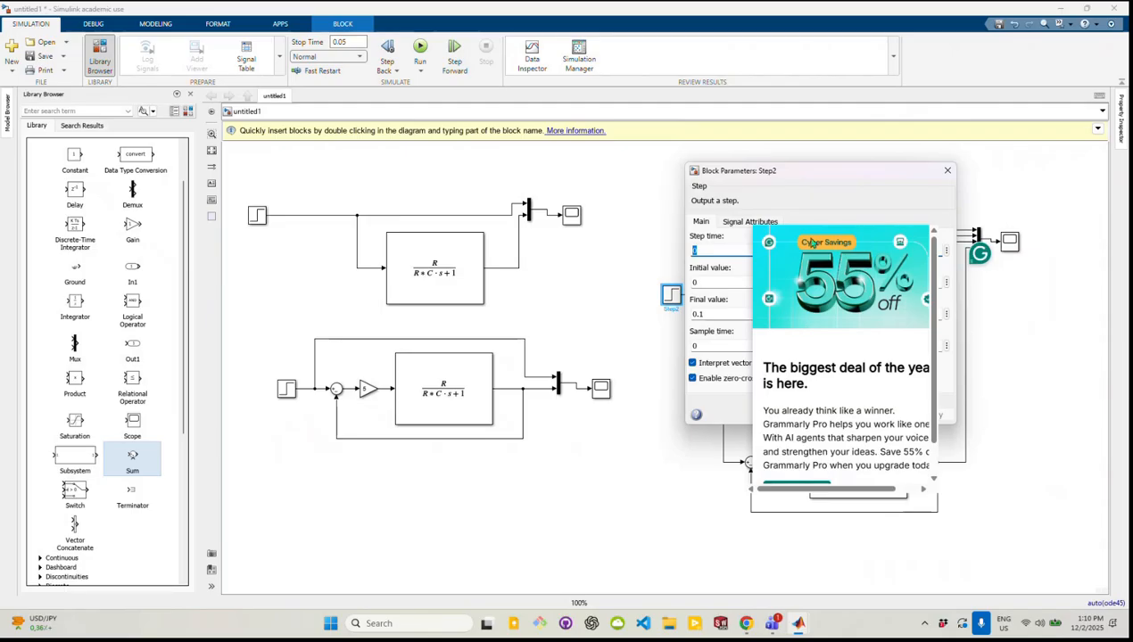
drag(814, 239, 741, 510)
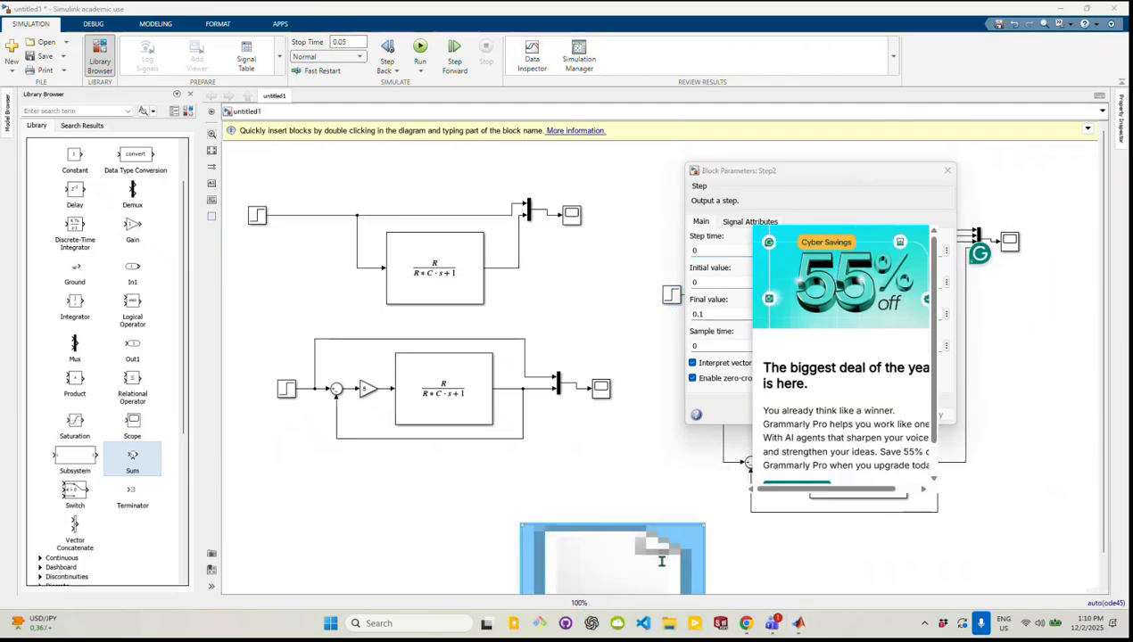
click(757, 560)
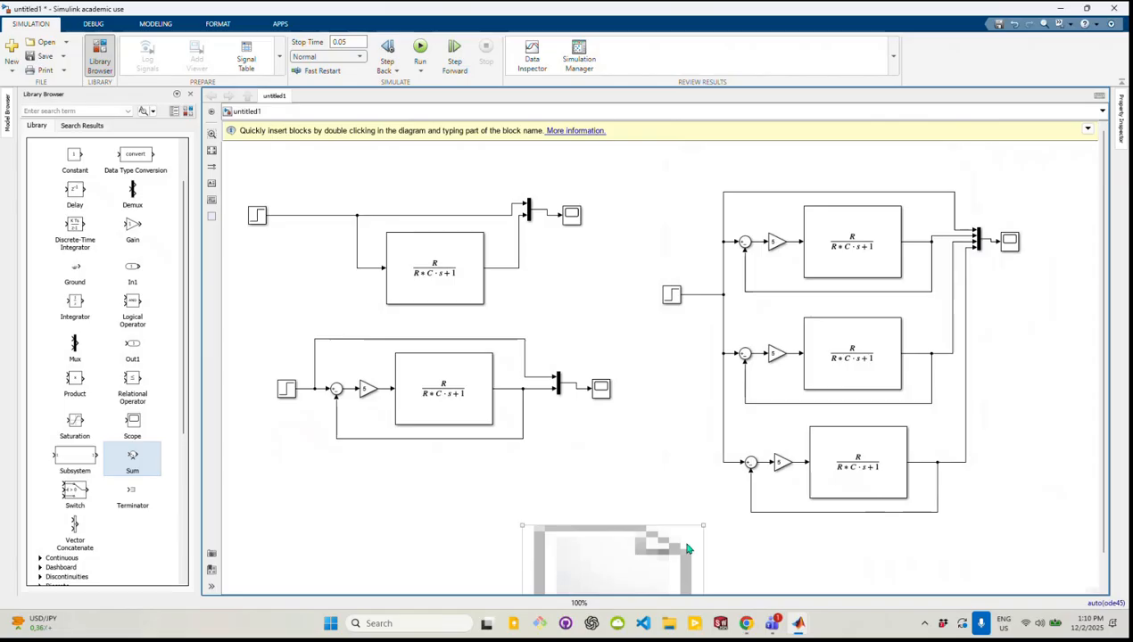
drag(649, 541, 654, 416)
drag(647, 460, 649, 515)
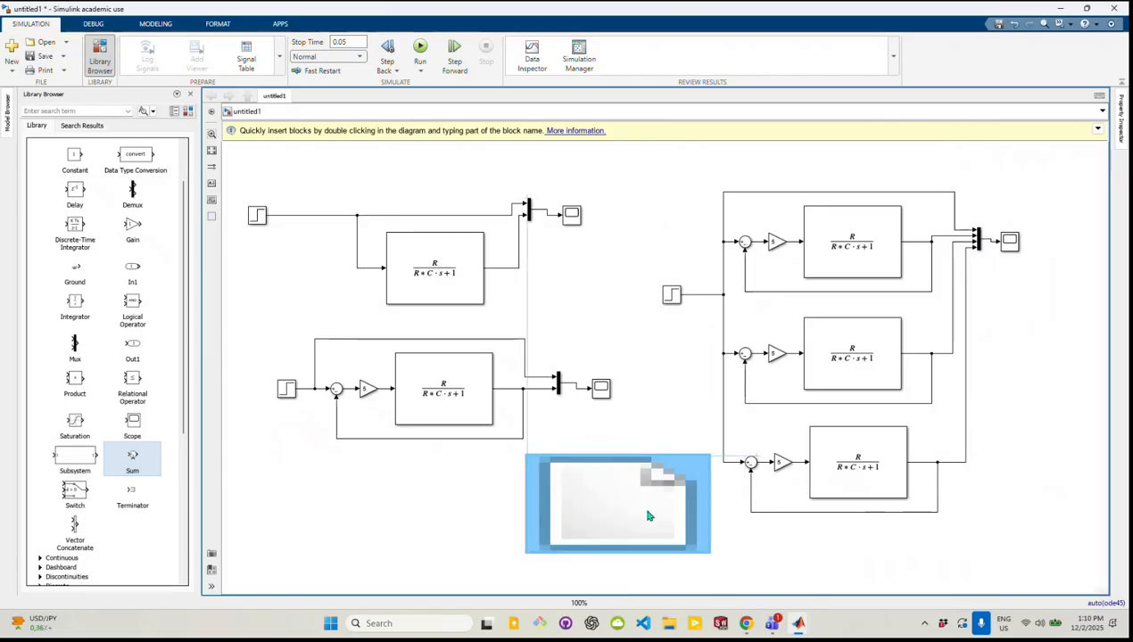
right_click(592, 510)
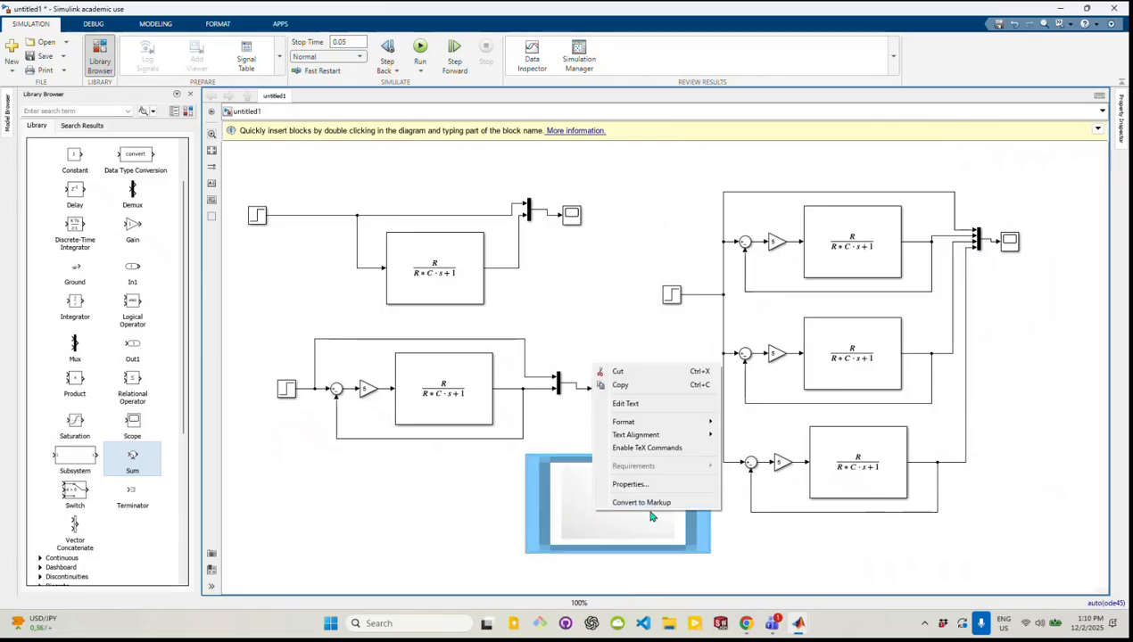
click(651, 516)
mouse_move(710, 456)
mouse_down()
mouse_move(596, 541)
mouse_move(551, 546)
mouse_move(533, 565)
mouse_move(530, 551)
mouse_move(536, 559)
mouse_up()
click(534, 557)
click(560, 576)
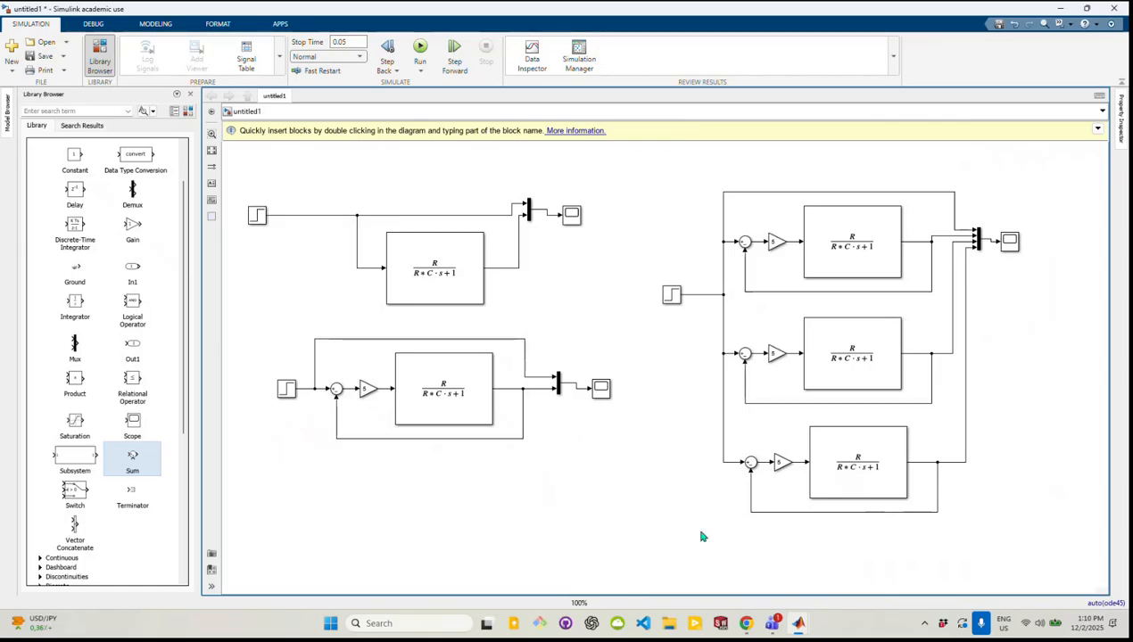
Review the parameters of the three-loop model's Step block and of its upper and middle Transfer Fcn blocks, dismissing the Grammarly offer
double_click(672, 294)
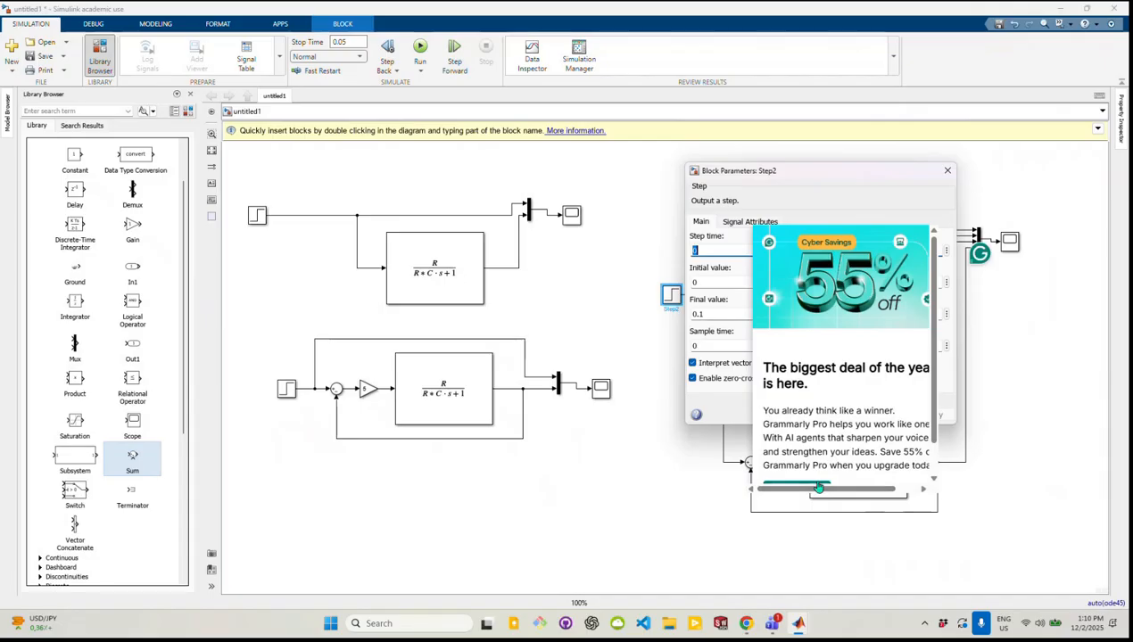
scroll(848, 490, down, 1)
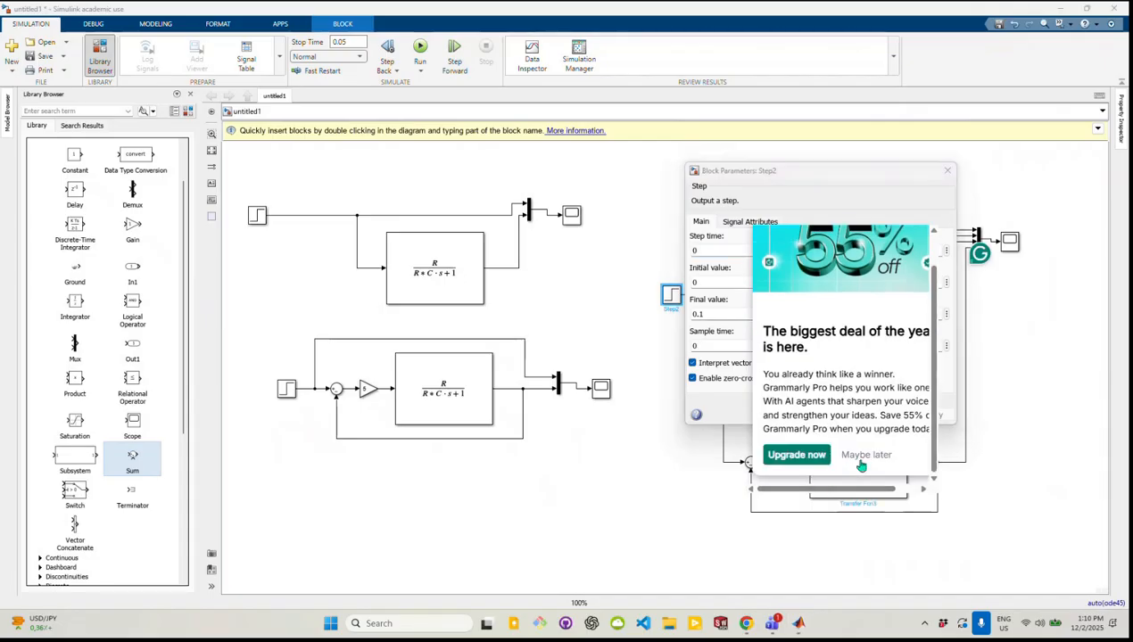
drag(856, 491, 807, 492)
click(862, 455)
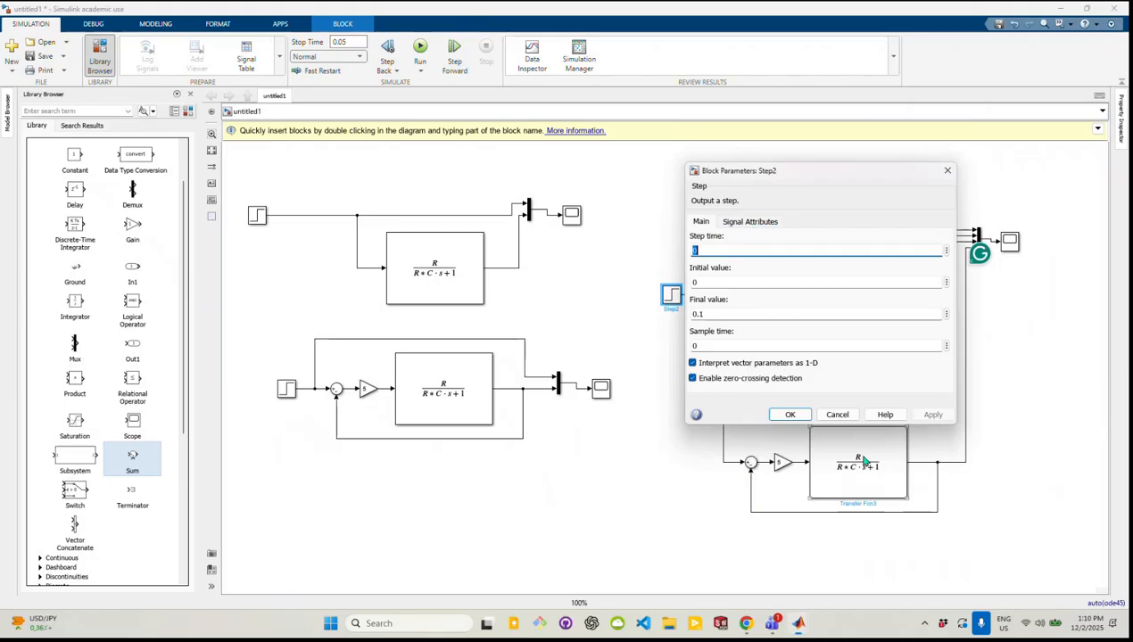
double_click(722, 317)
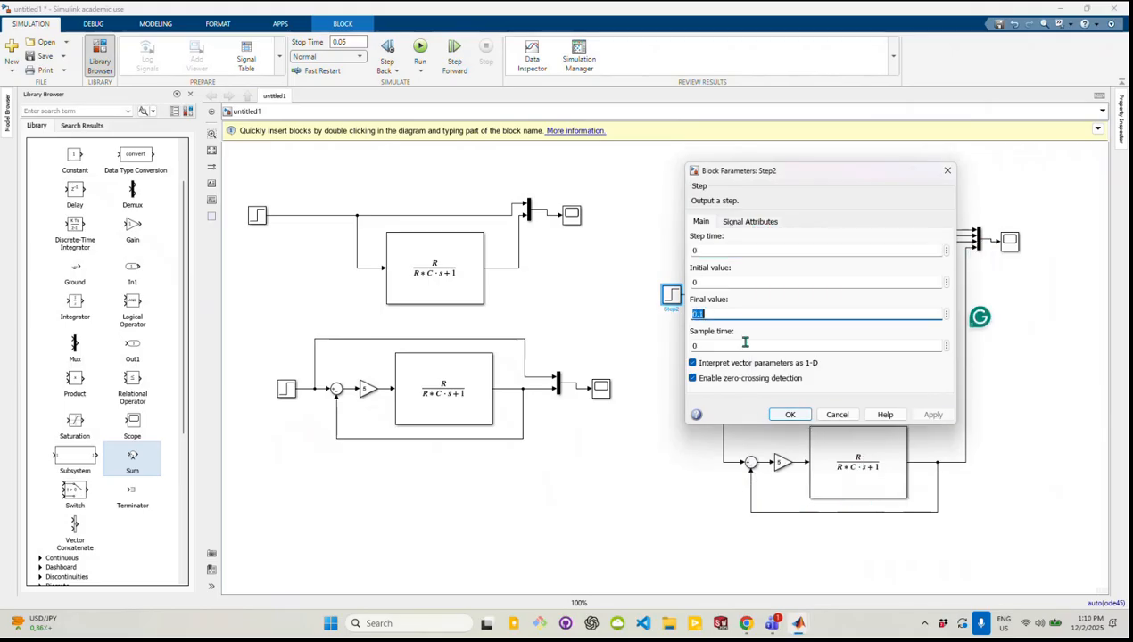
click(791, 416)
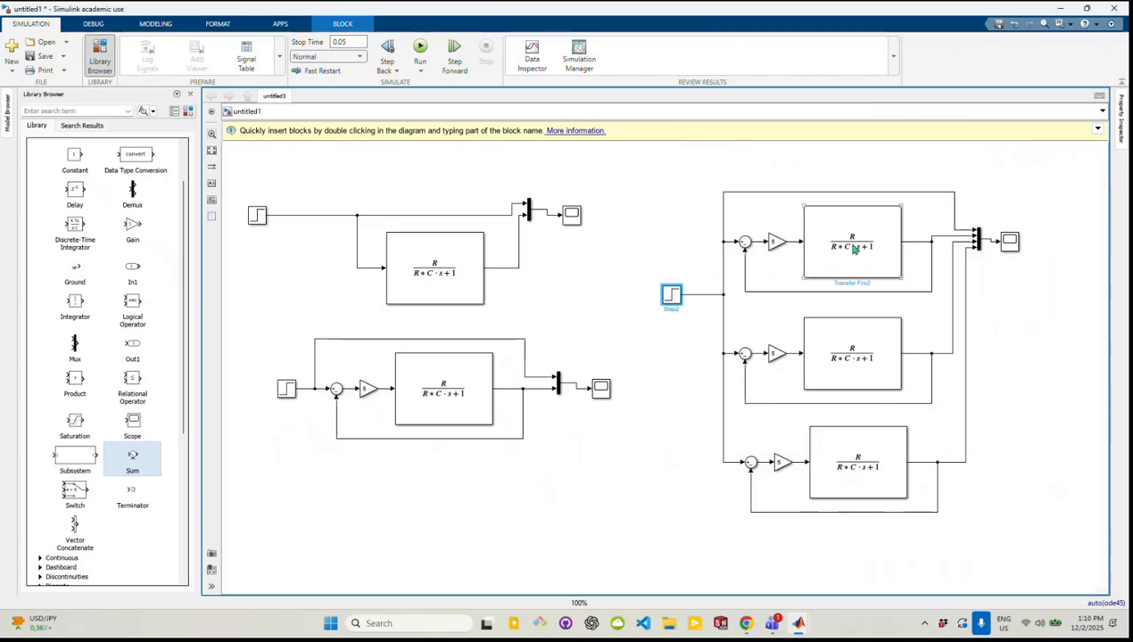
double_click(853, 250)
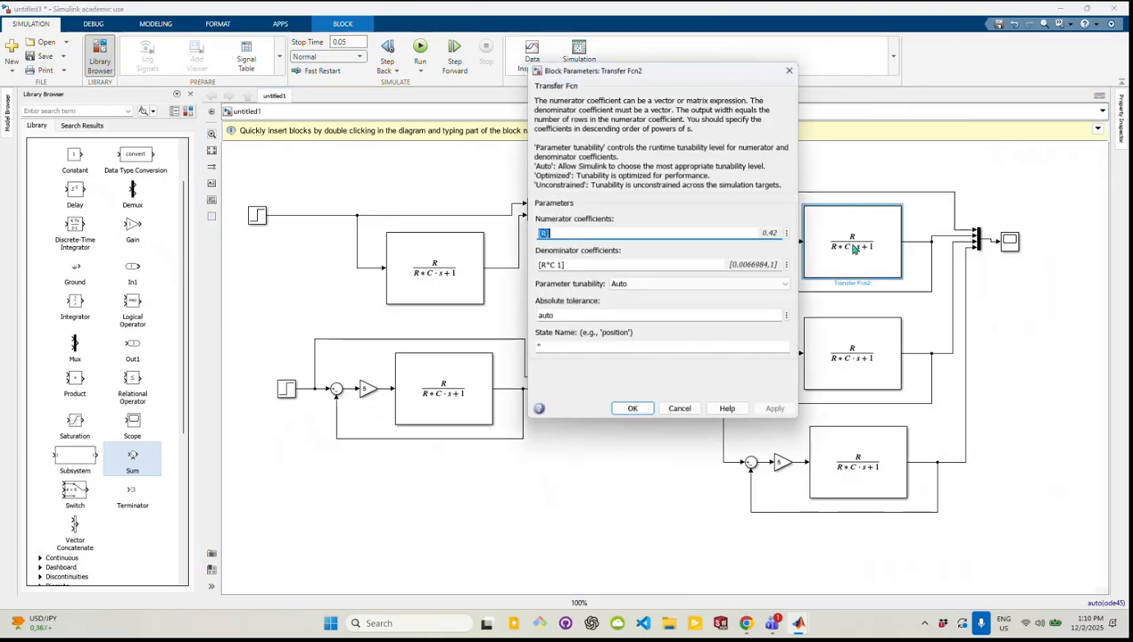
click(632, 408)
double_click(853, 353)
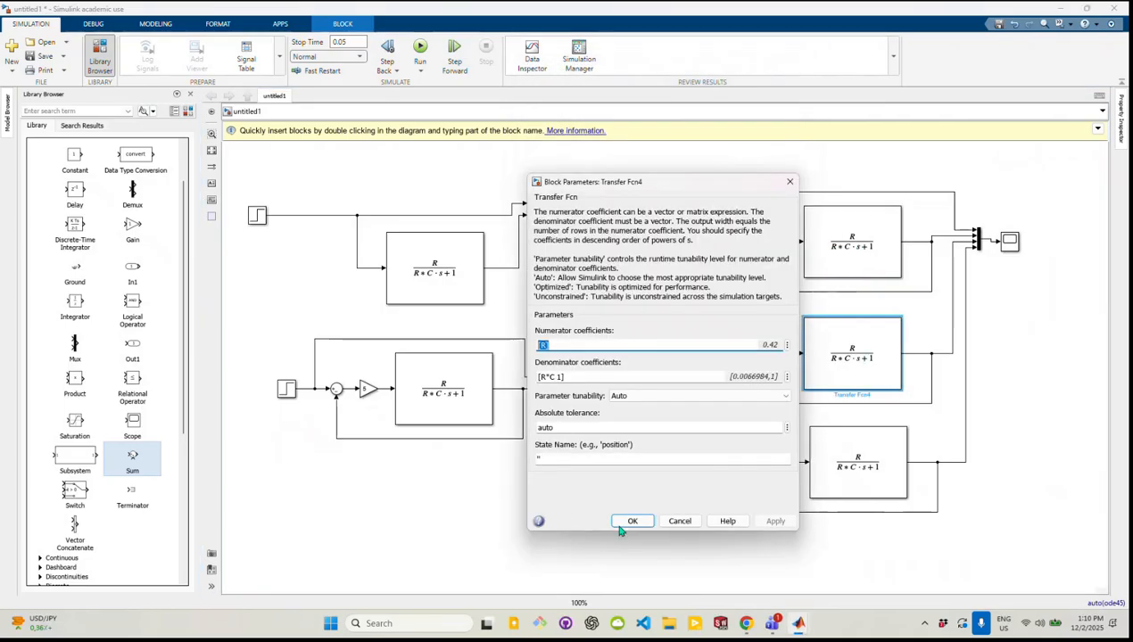
click(621, 524)
Set the gain of the three-loop model's upper Gain block to 3 and of its lower Gain block to 8
click(776, 243)
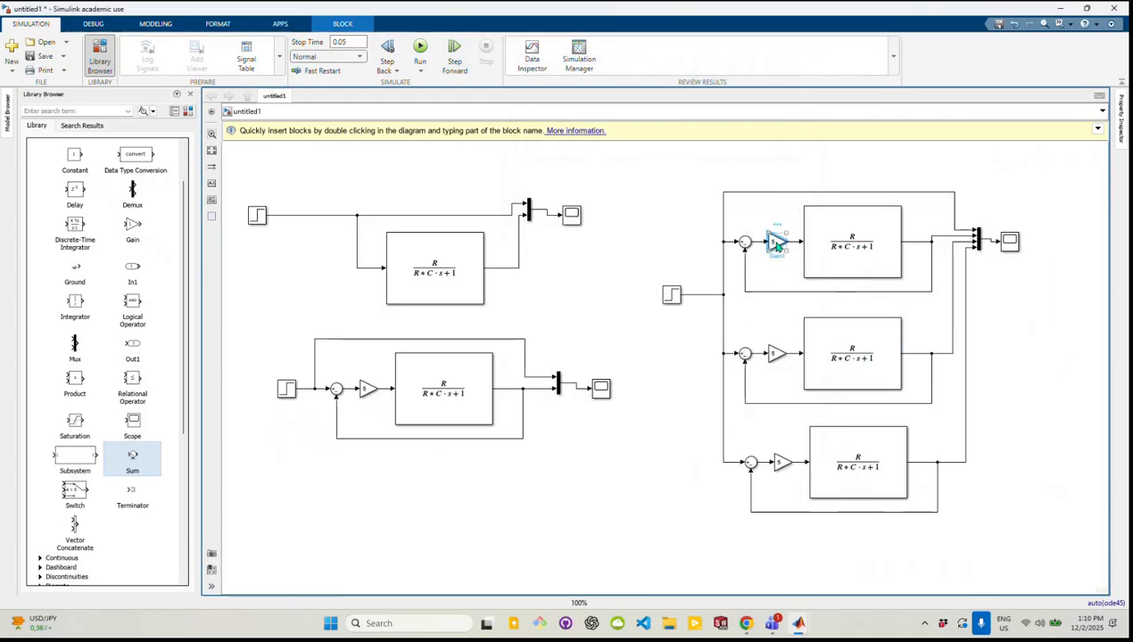
double_click(777, 243)
text(3)
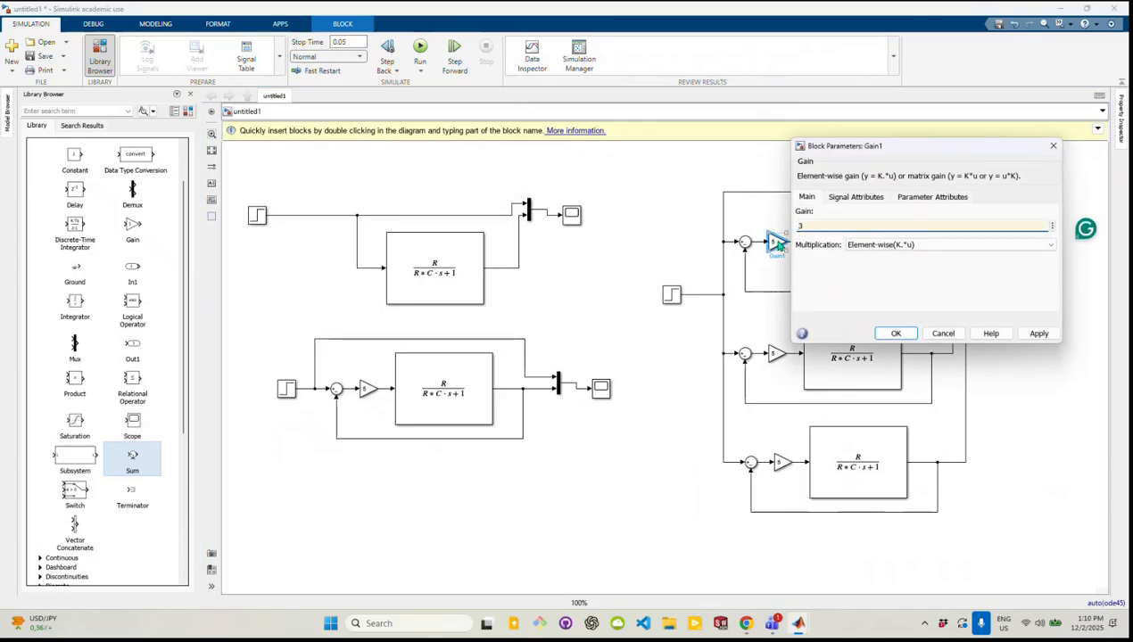
click(895, 332)
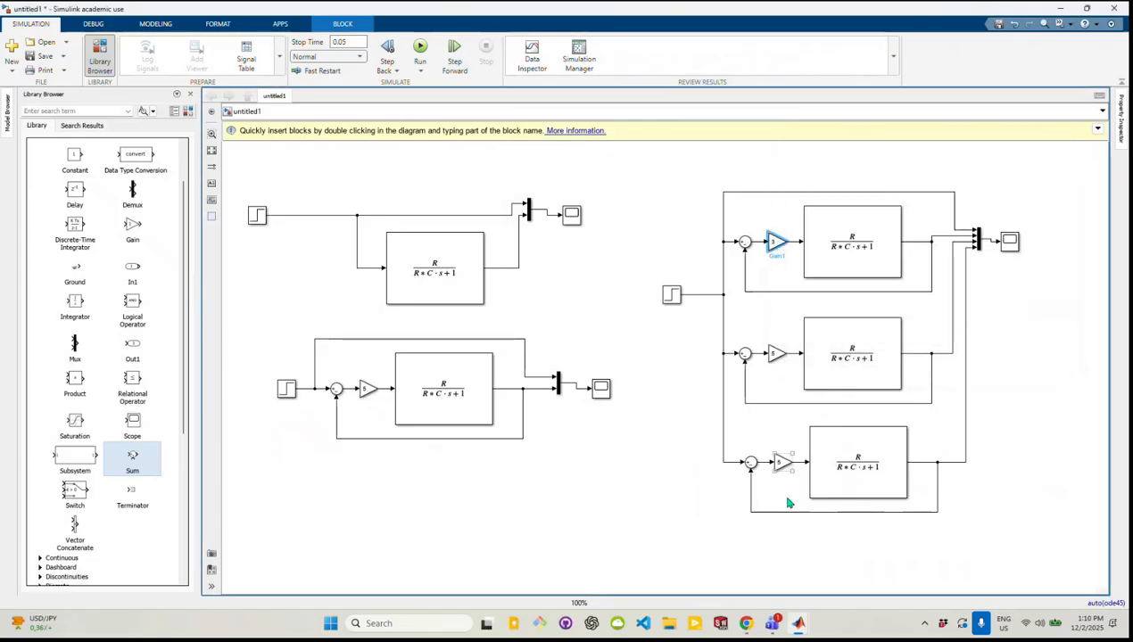
double_click(781, 462)
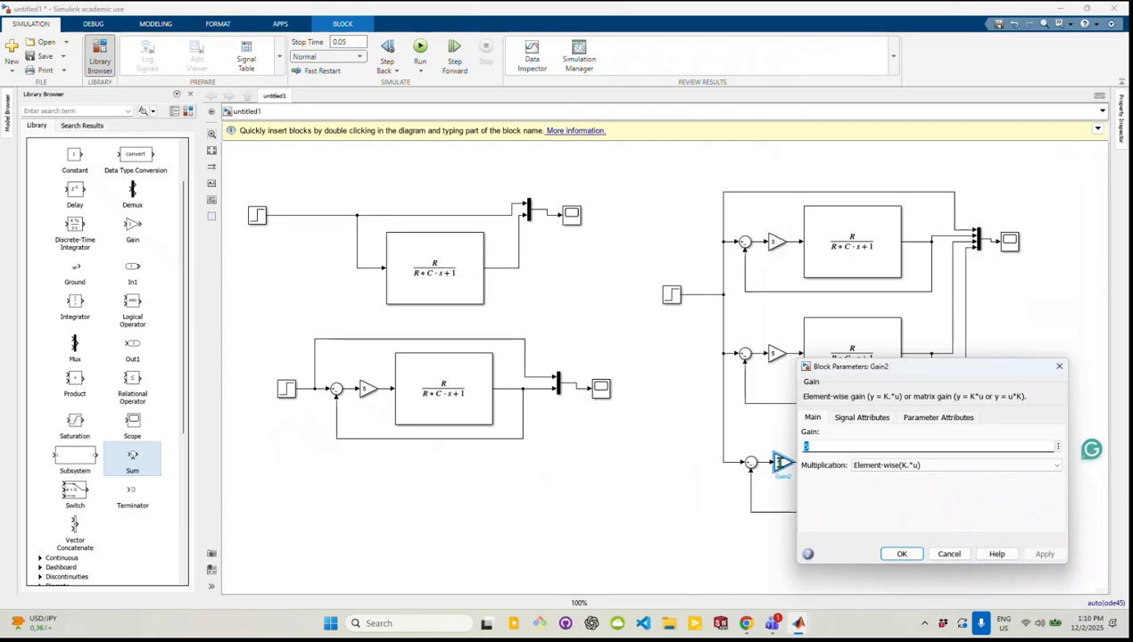
text(8)
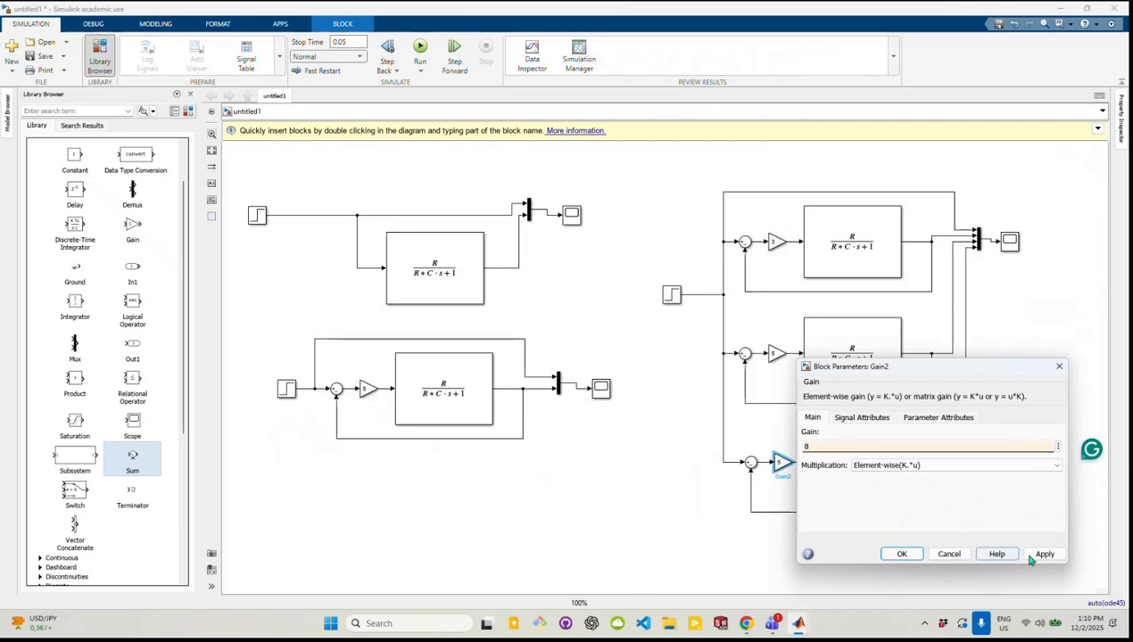
click(1032, 557)
click(899, 554)
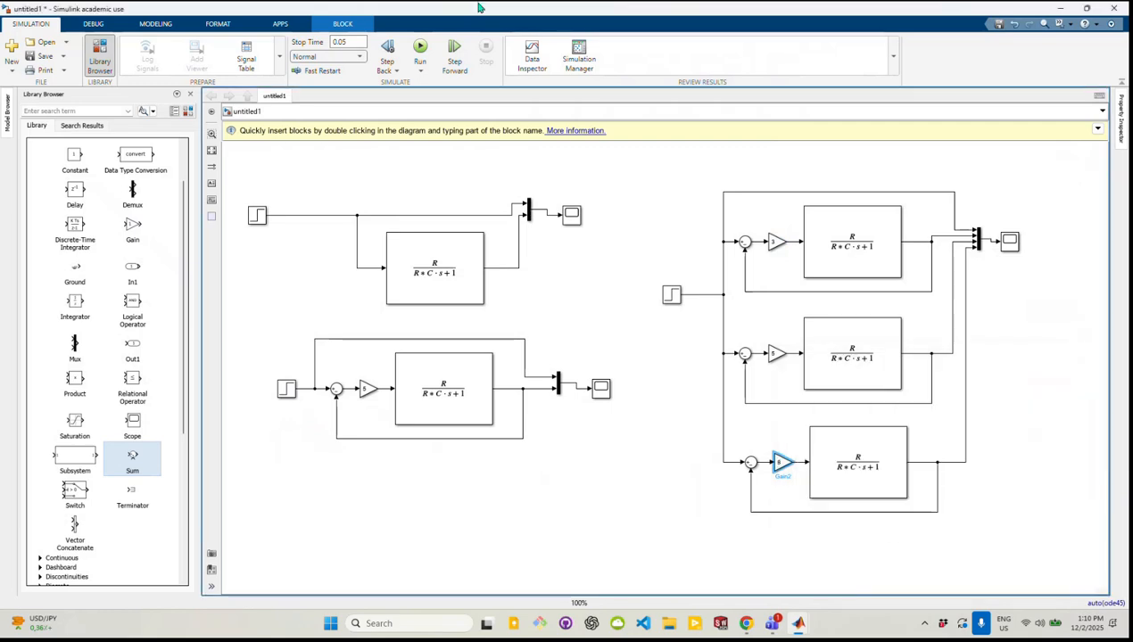
Run the simulation and open the three-loop model's Scope
click(421, 49)
click(1010, 241)
double_click(1011, 242)
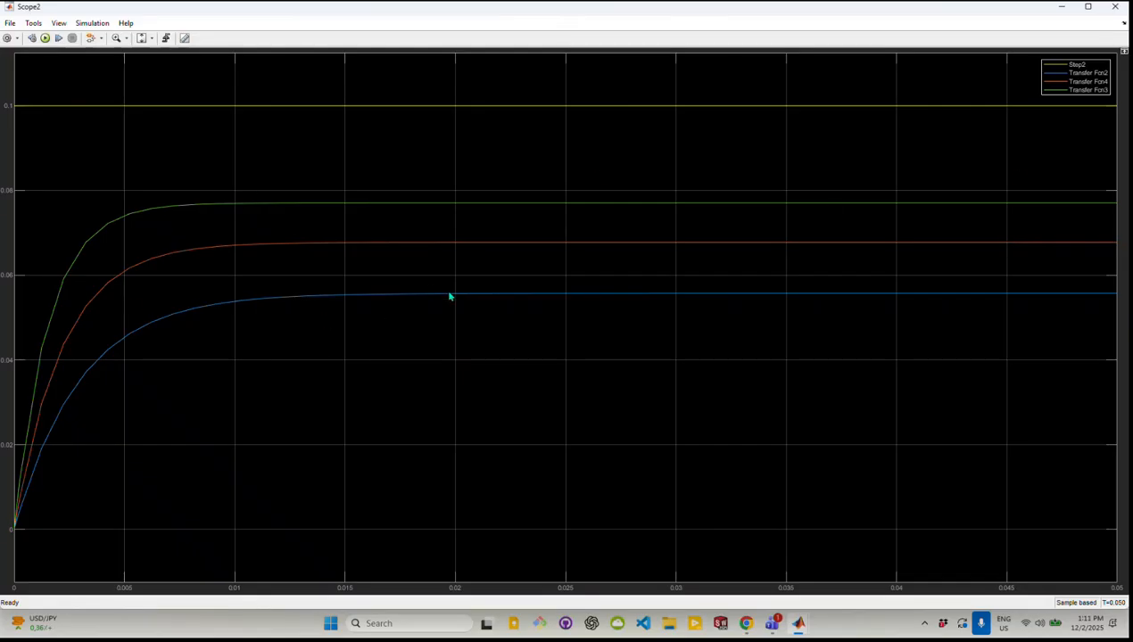
Rename the scope legend's three Transfer Fcn entries as K=3, K=5 and K=8
click(1087, 73)
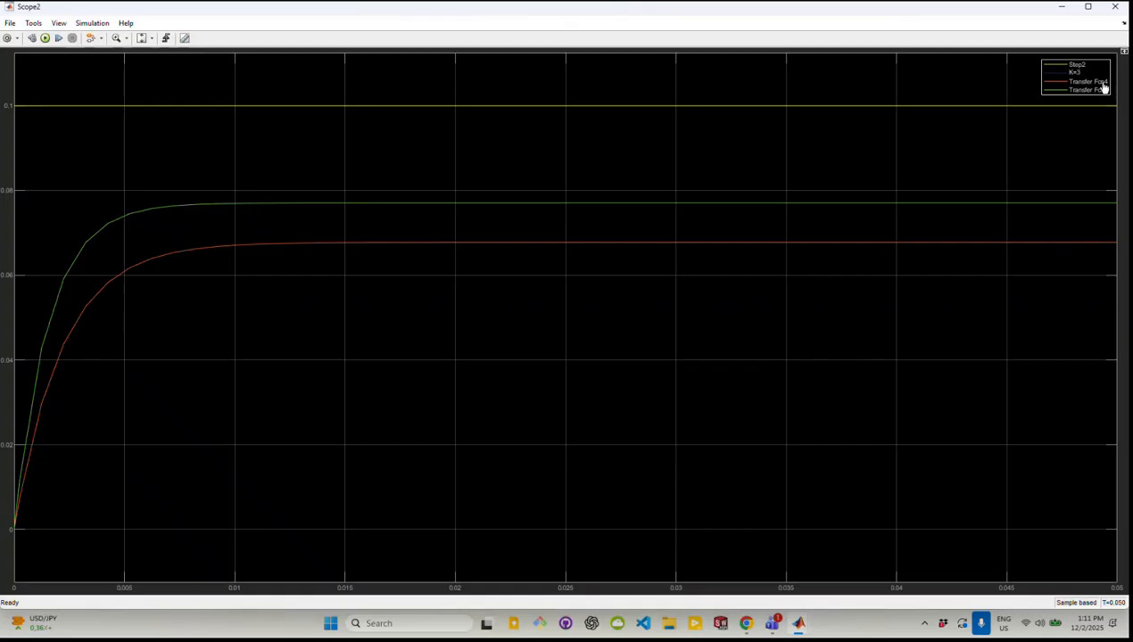
click(1096, 82)
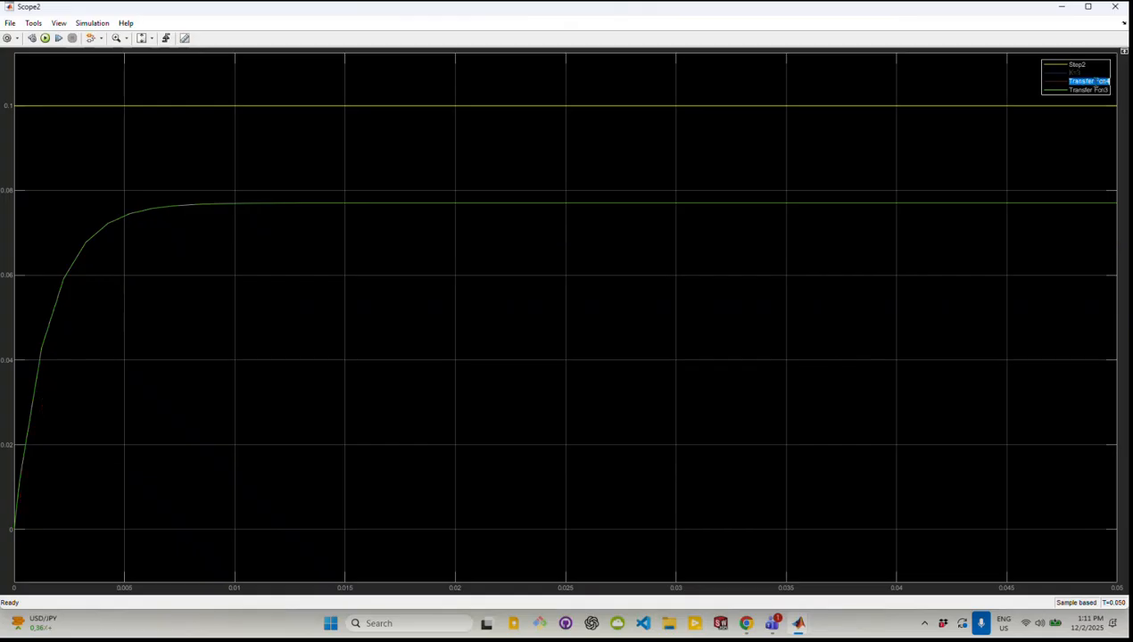
text(K=)
click(1080, 91)
key(BackSpace)
key(BackSpace)
key(BackSpace)
key(BackSpace)
key(BackSpace)
key(BackSpace)
key(BackSpace)
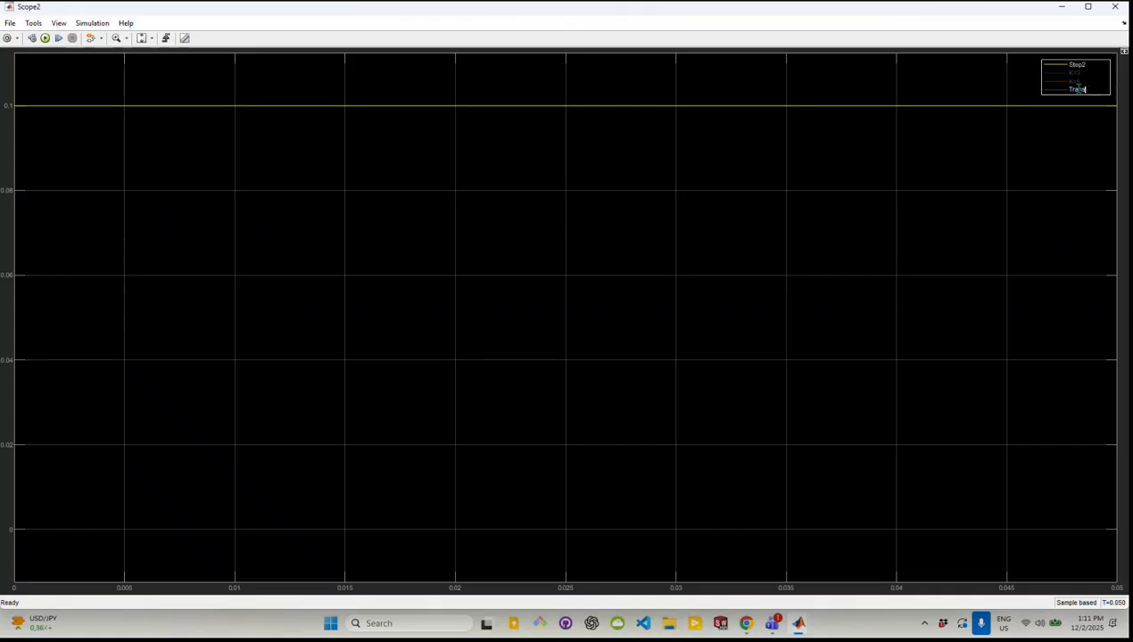
key(Return)
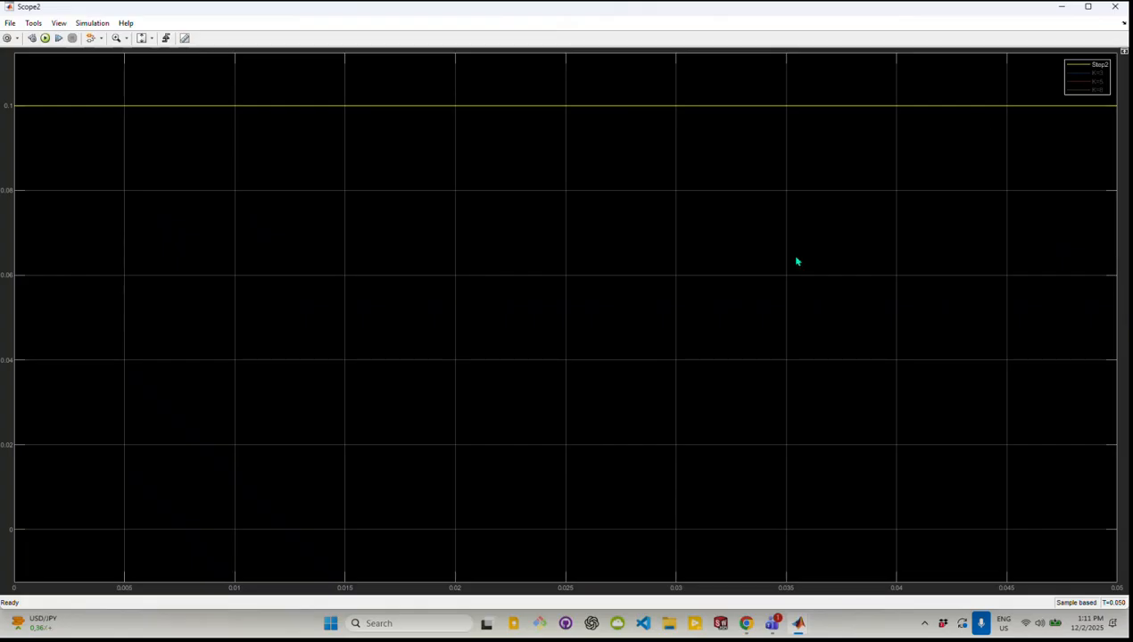
Rescale the plot axes and turn the hidden K=5, K=3 and K=8 curves back on in the scope
click(151, 38)
click(46, 39)
click(1097, 81)
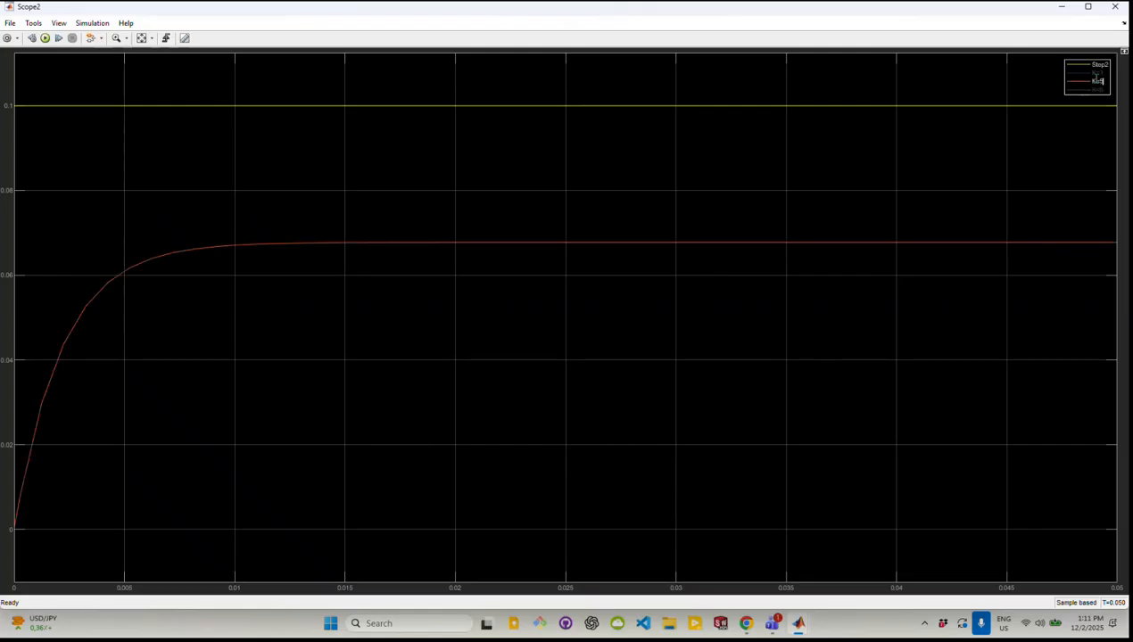
click(1097, 75)
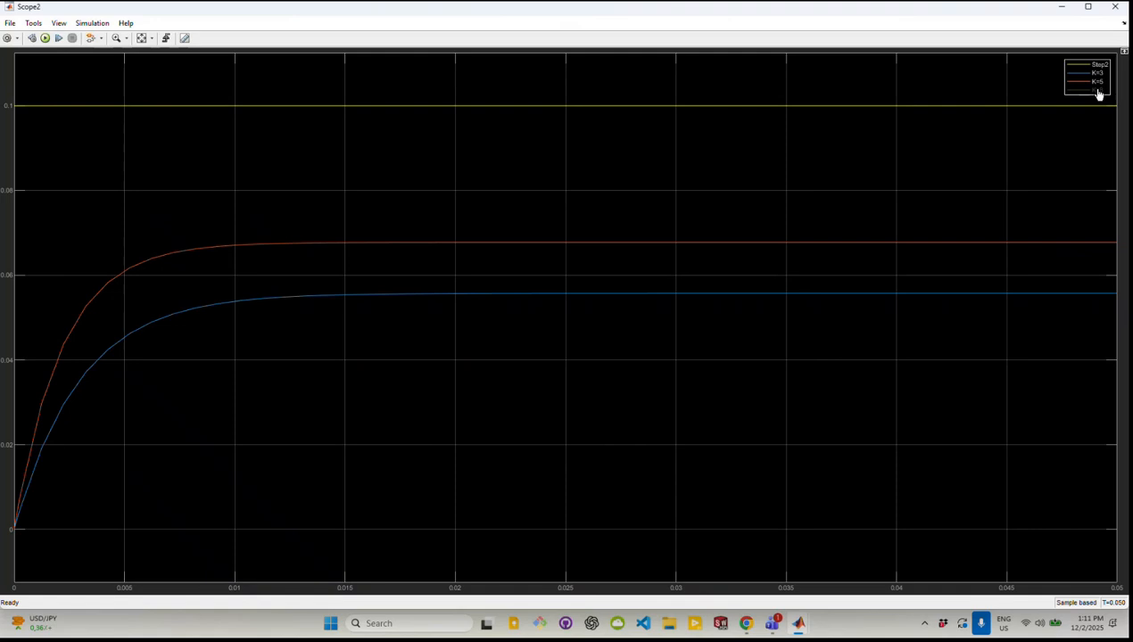
click(1098, 90)
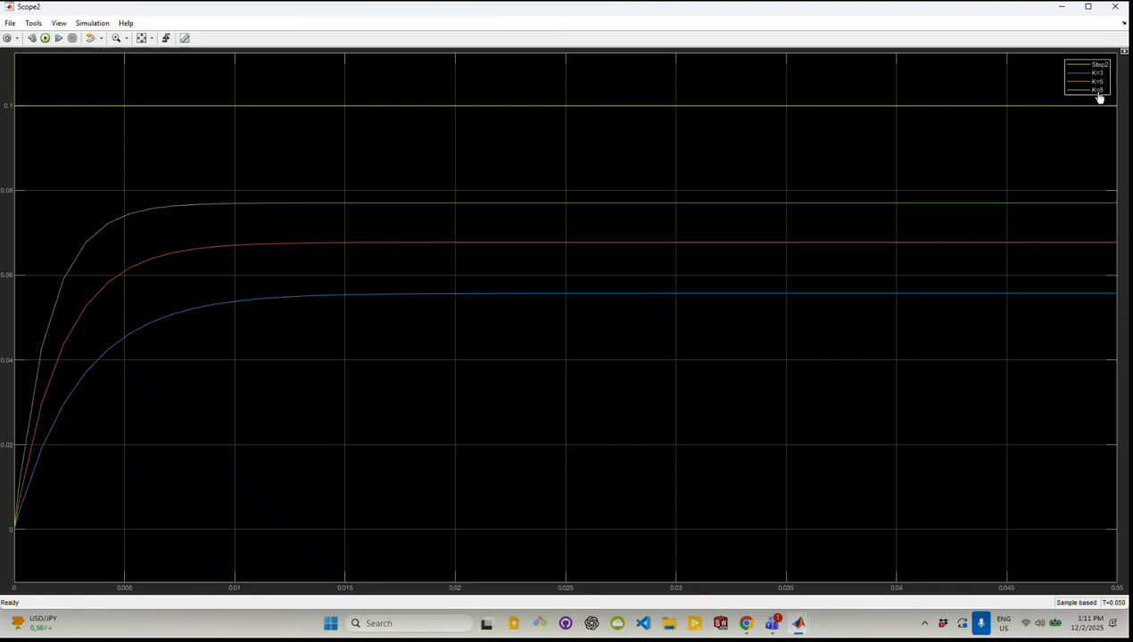
Compare the gain responses by hiding the K=8, K=5 and Step2 curves in turn and showing them again
click(1095, 92)
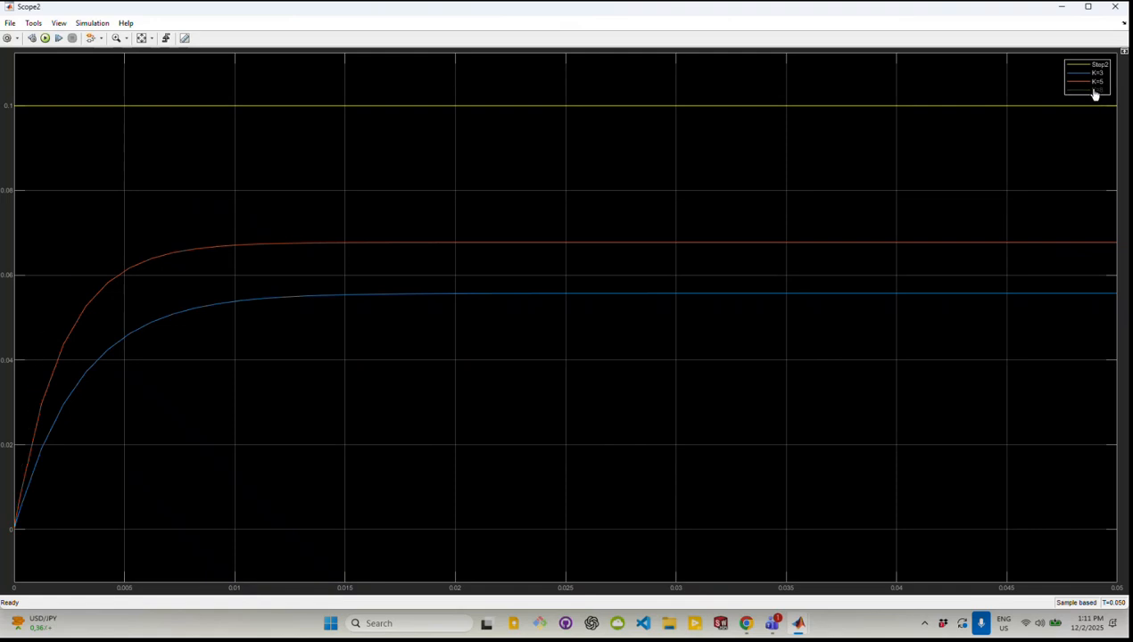
click(1097, 83)
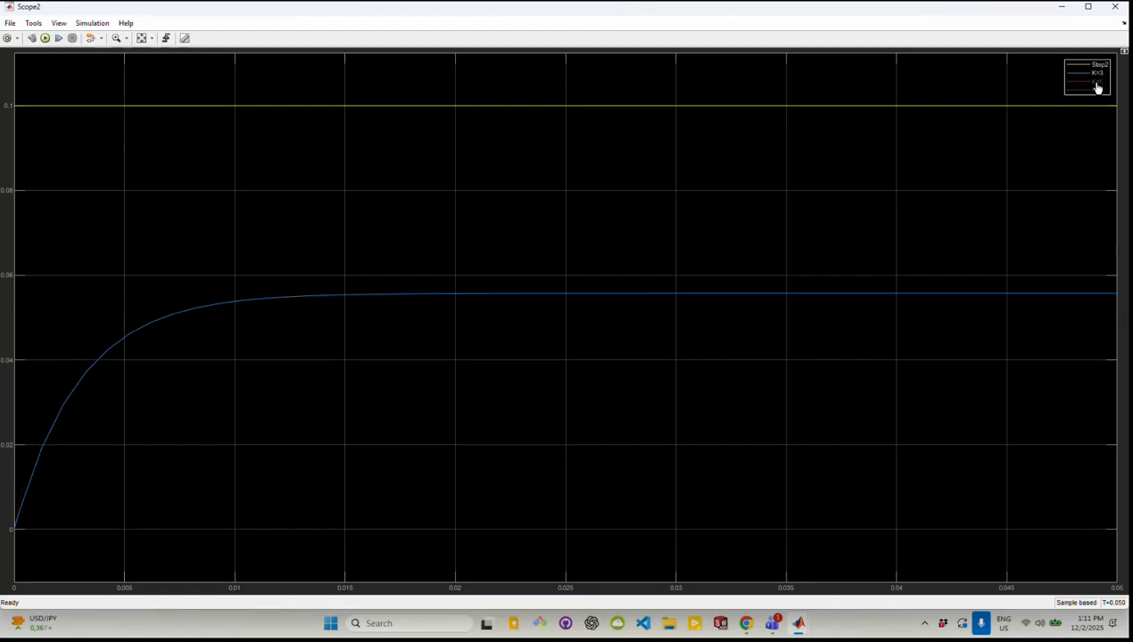
click(1095, 68)
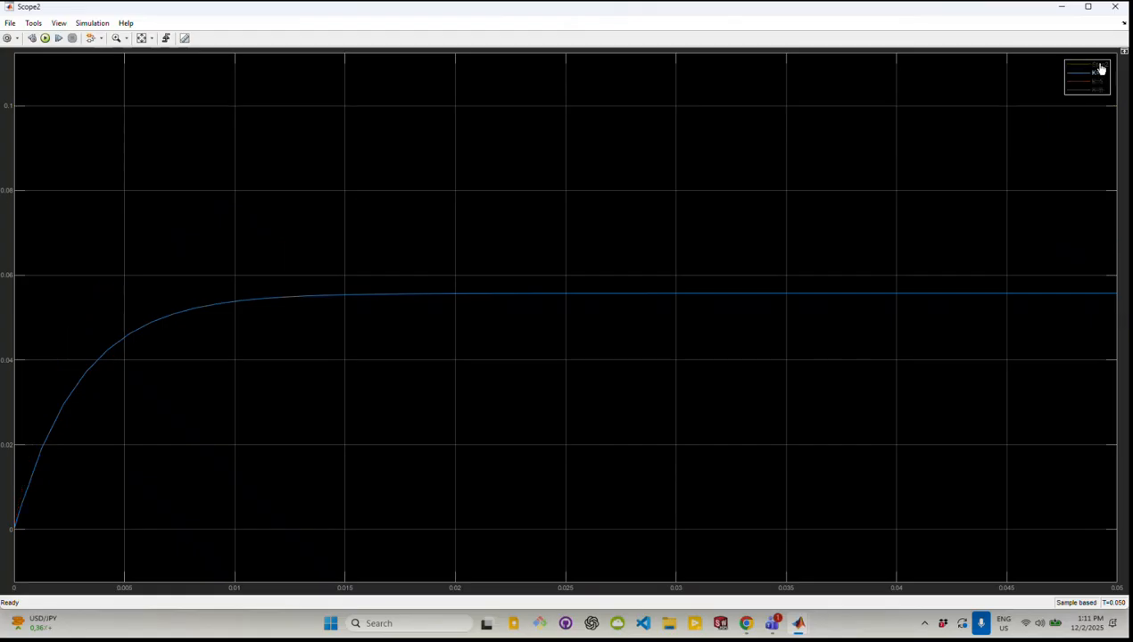
click(1098, 67)
click(1097, 84)
click(1096, 90)
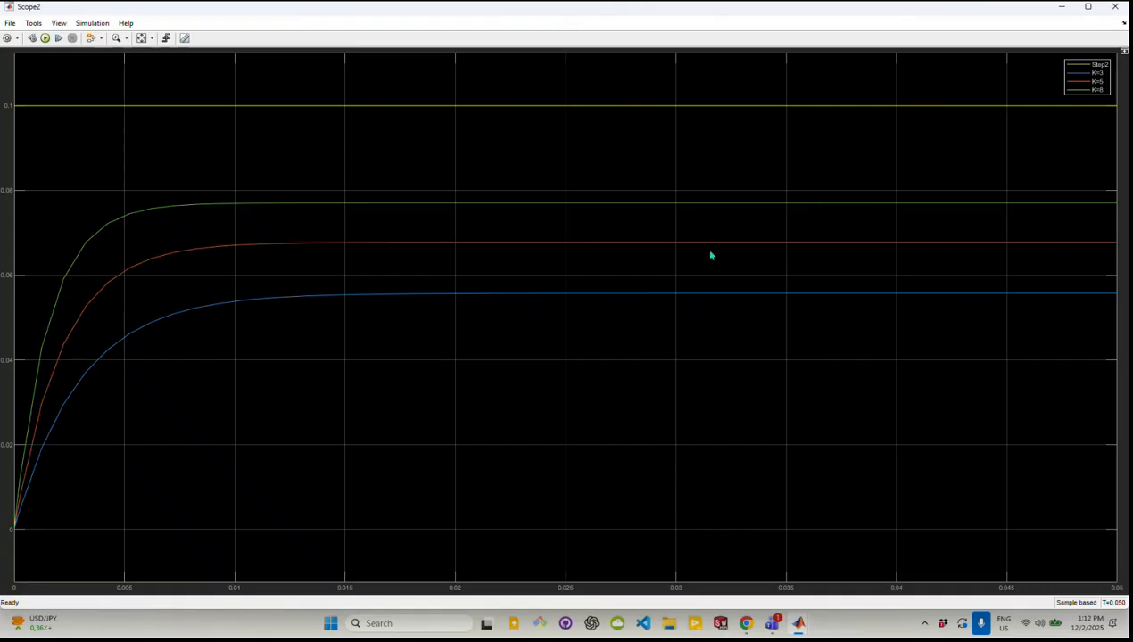
Switch to Chrome, check the remaining P Controller 2.pdf requirements and look through the requirements in PI Controller 2.pdf
click(740, 535)
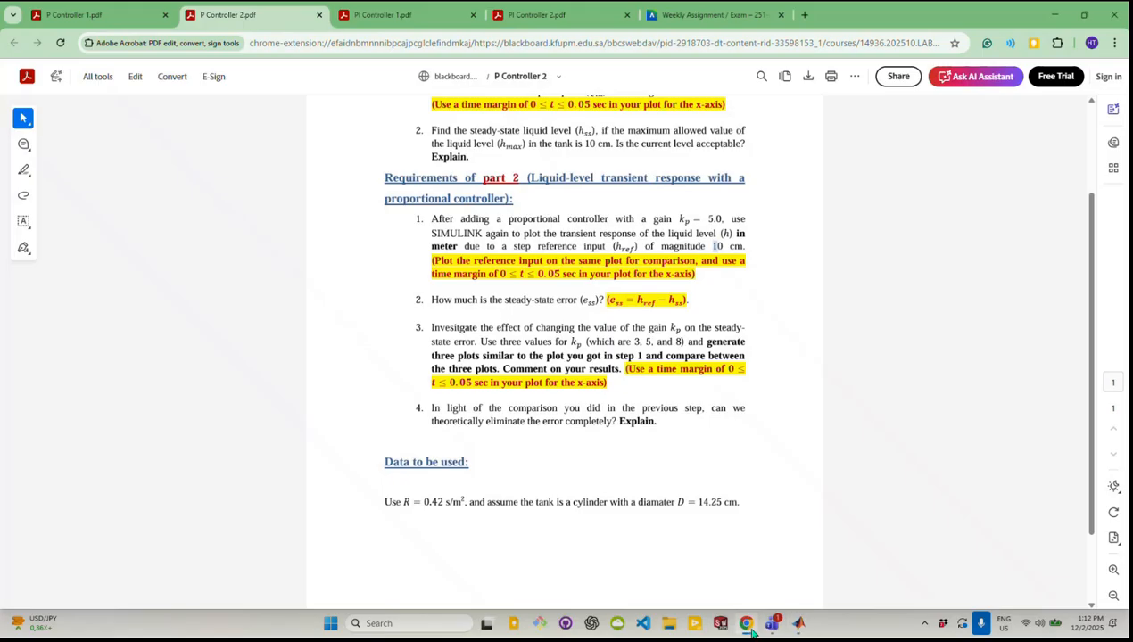
scroll(557, 462, down, 2)
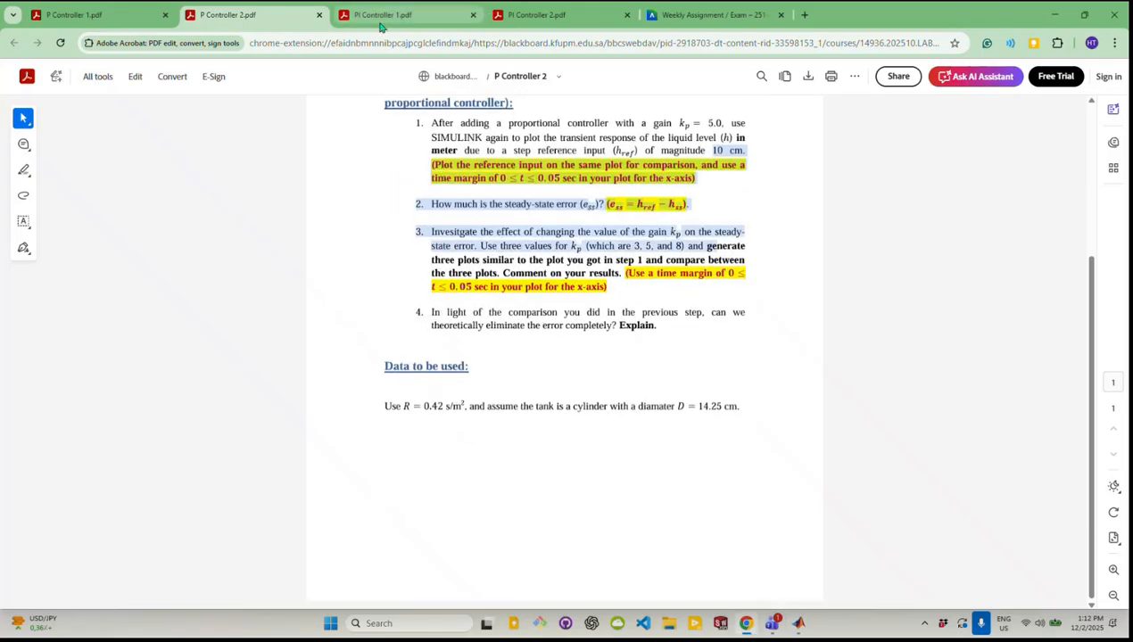
click(383, 22)
click(508, 22)
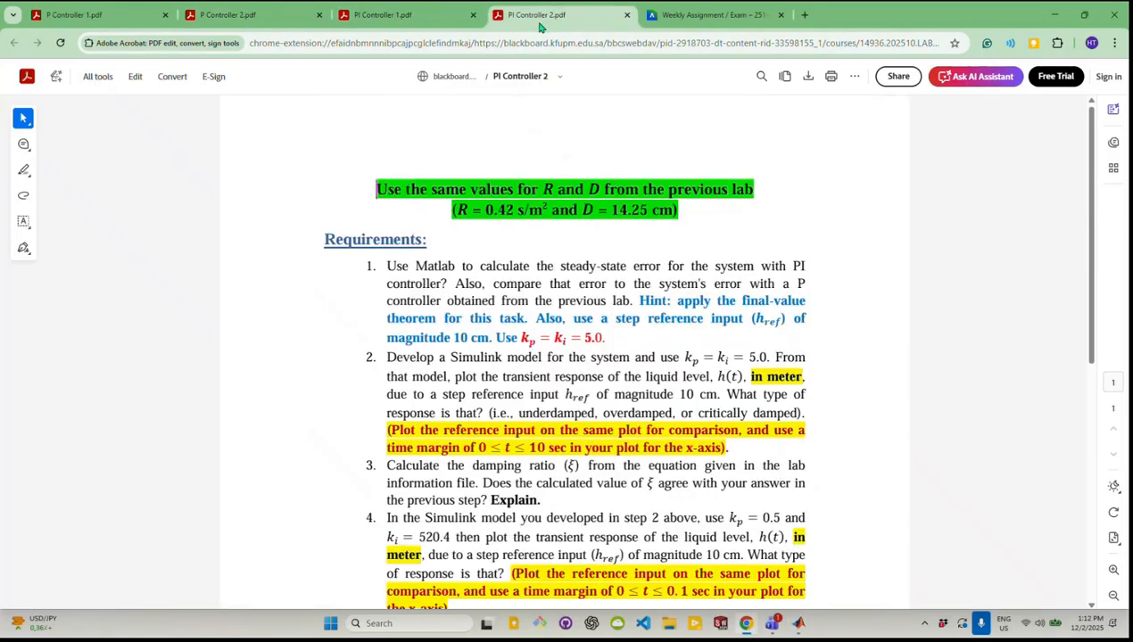
scroll(558, 285, down, 4)
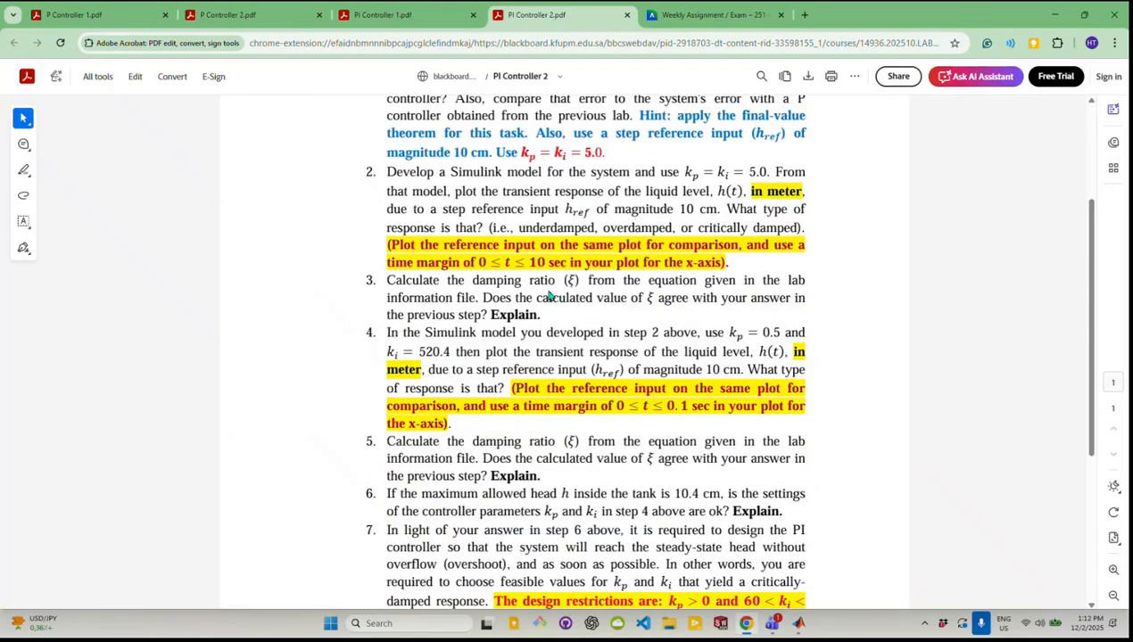
scroll(550, 296, up, 1)
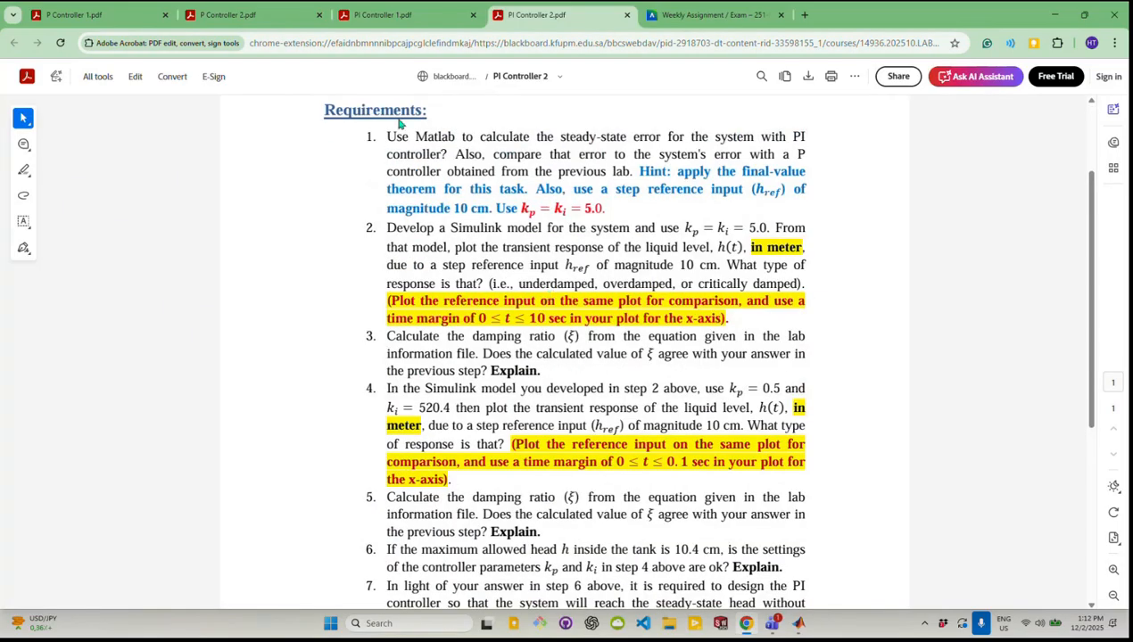
Examine requirement 1 on the PI controller's steady-state error, and open PI Controller 1.pdf to view the PI model diagram
drag(381, 133, 651, 209)
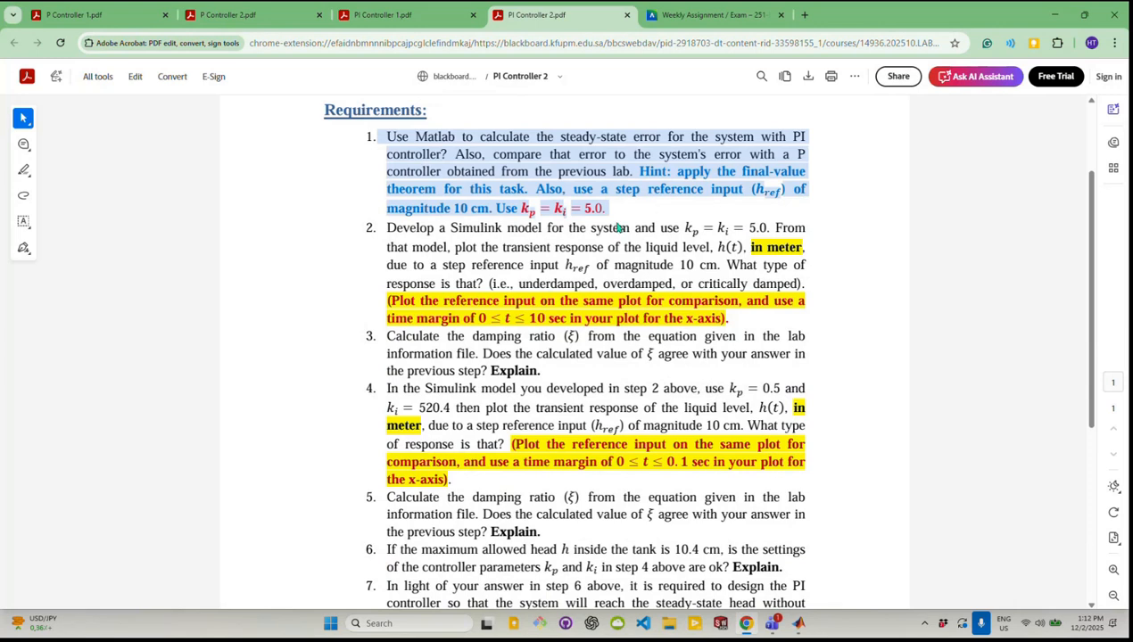
click(523, 202)
drag(379, 136, 598, 220)
click(524, 214)
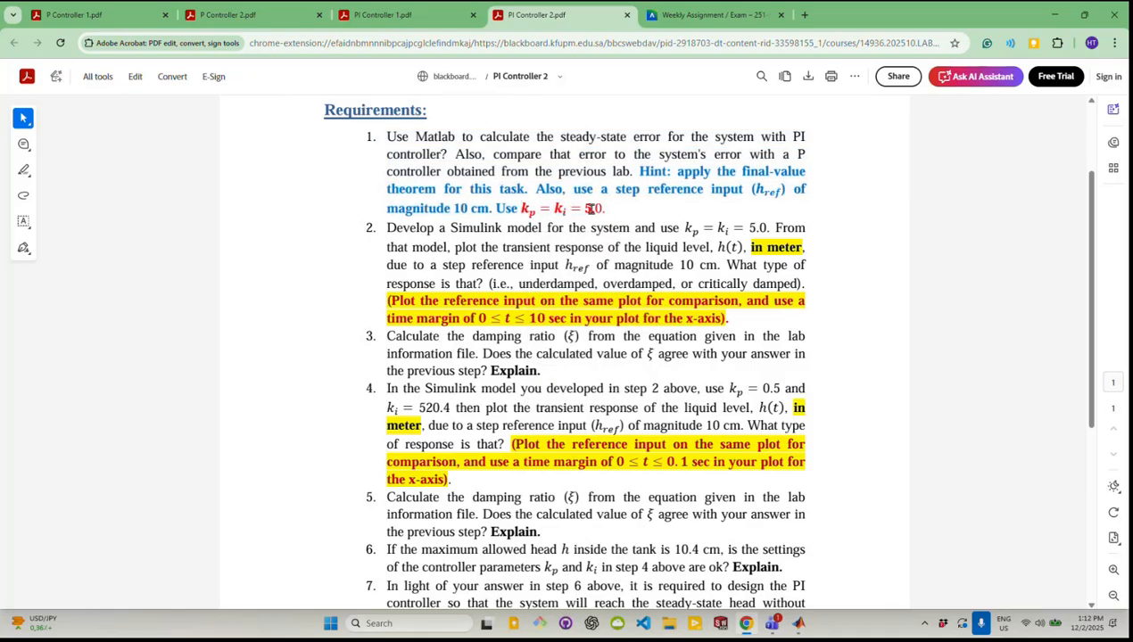
click(401, 15)
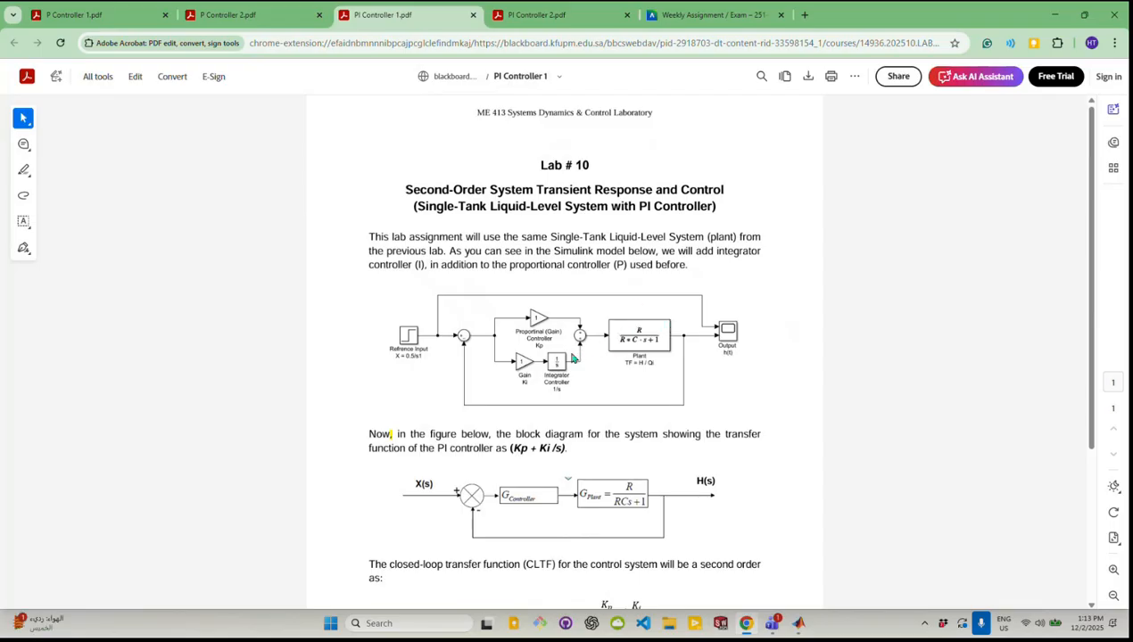
Switch to the Simulink model and move the open-loop and single-gain diagrams together toward the canvas's upper-left corner
mouse_move(801, 626)
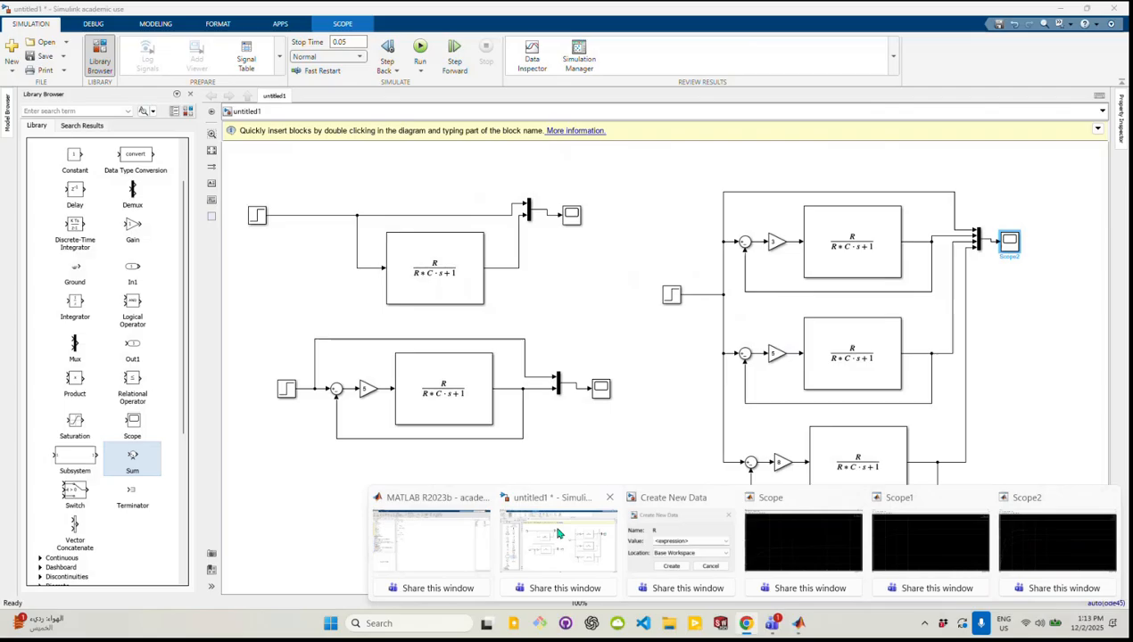
click(557, 539)
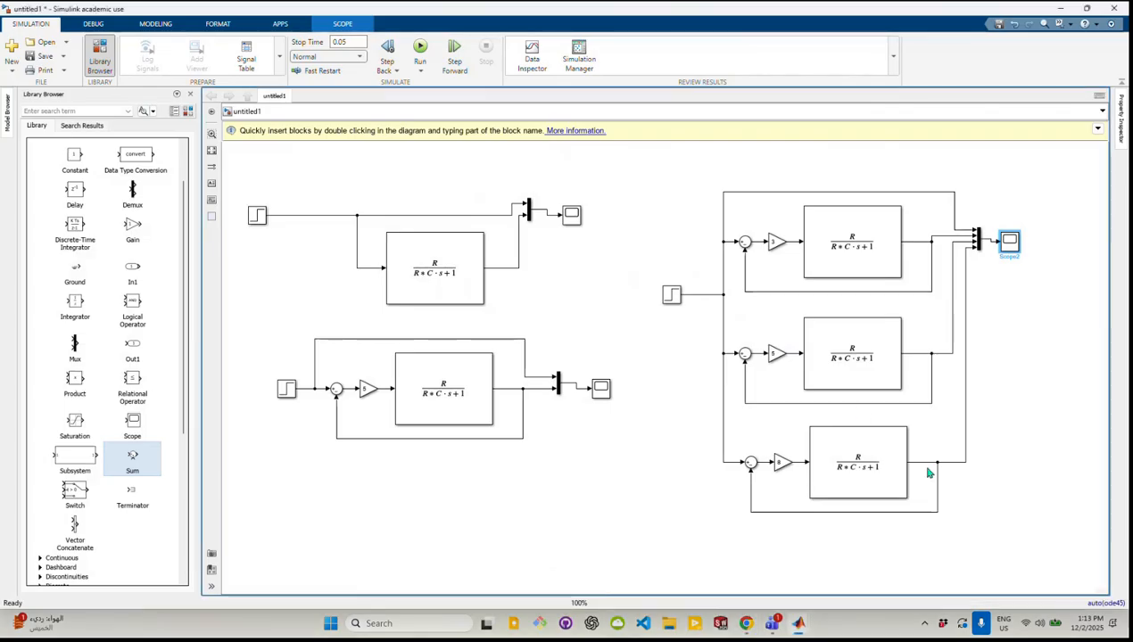
scroll(954, 513, down, 3)
scroll(964, 493, up, 3)
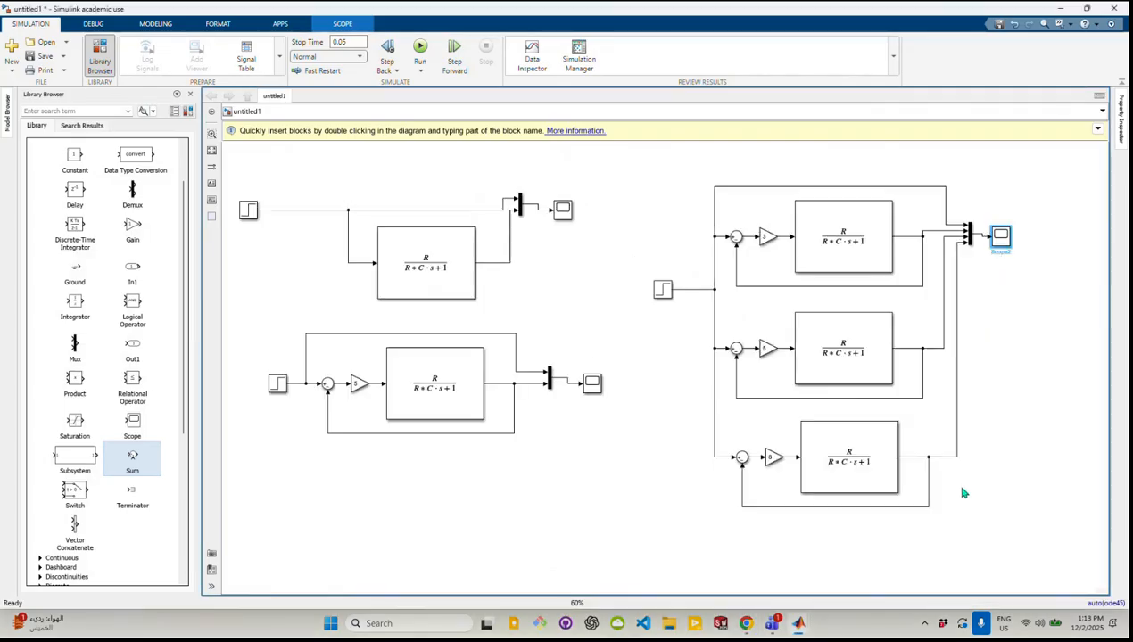
scroll(964, 493, up, 2)
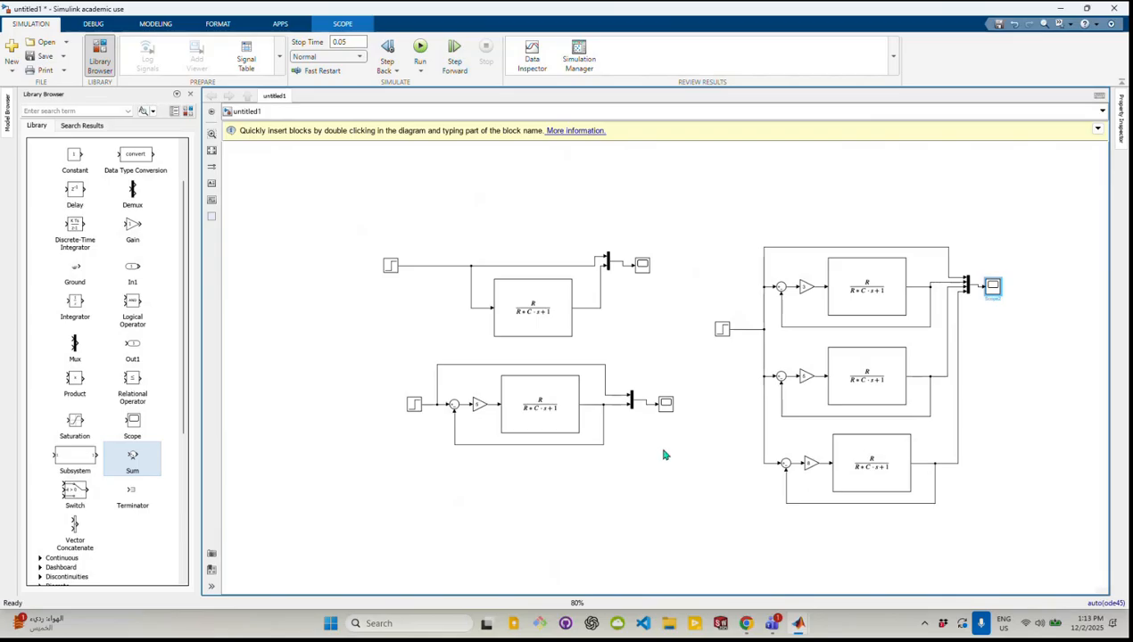
drag(683, 467, 318, 190)
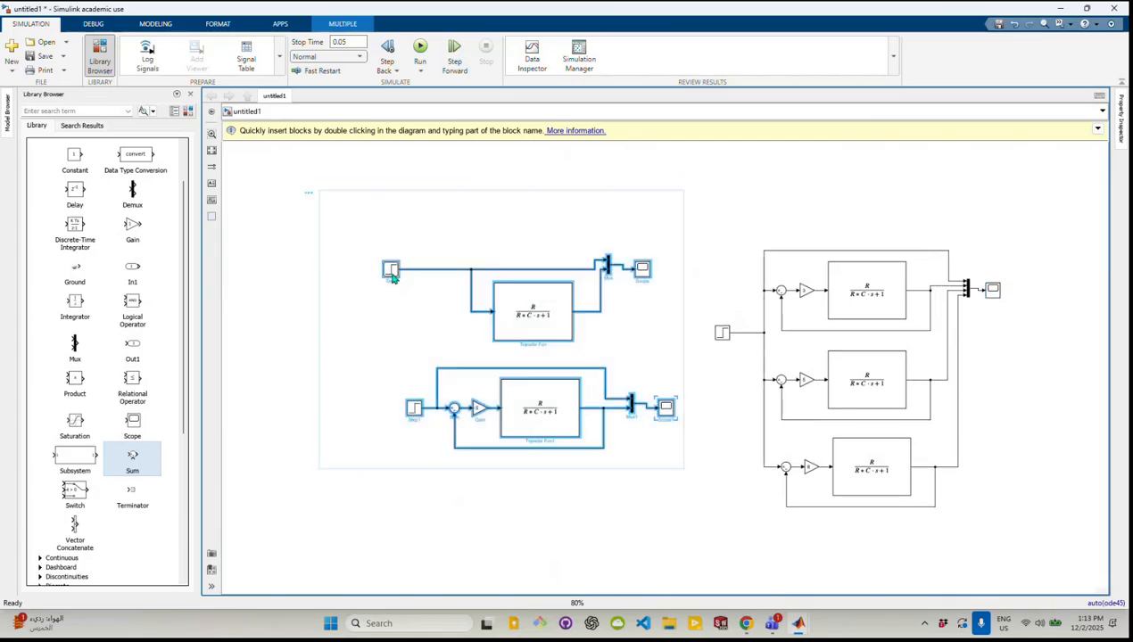
drag(393, 279, 261, 180)
click(696, 286)
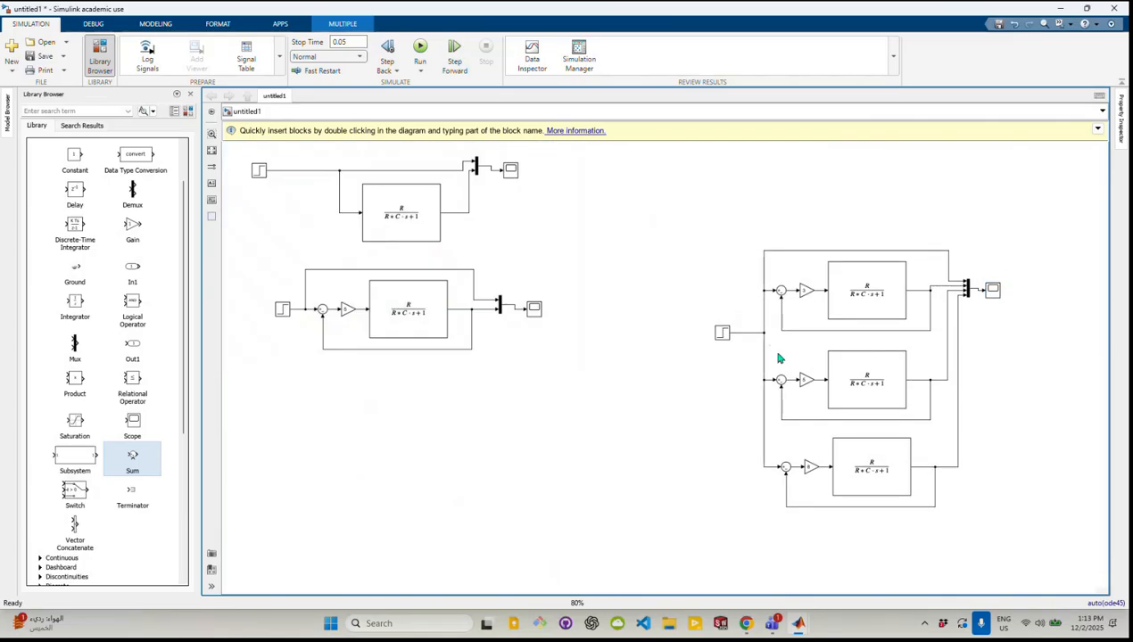
Move the whole three-gain comparison diagram, including its step source, close beside the open-loop and single-gain diagrams
drag(986, 537, 727, 207)
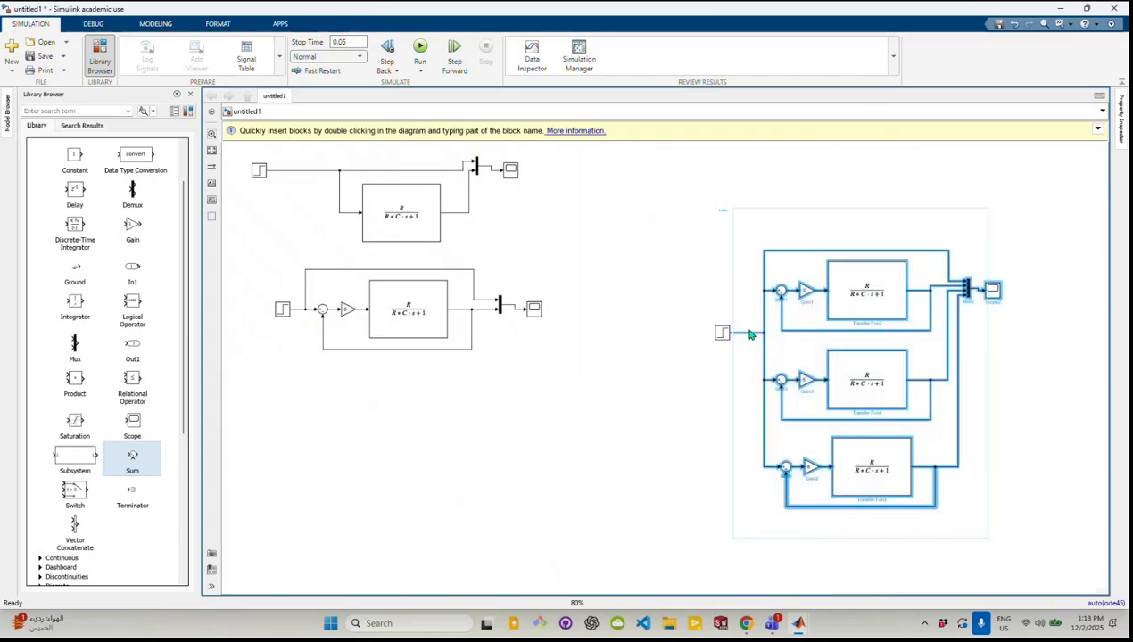
click(1031, 575)
double_click(714, 323)
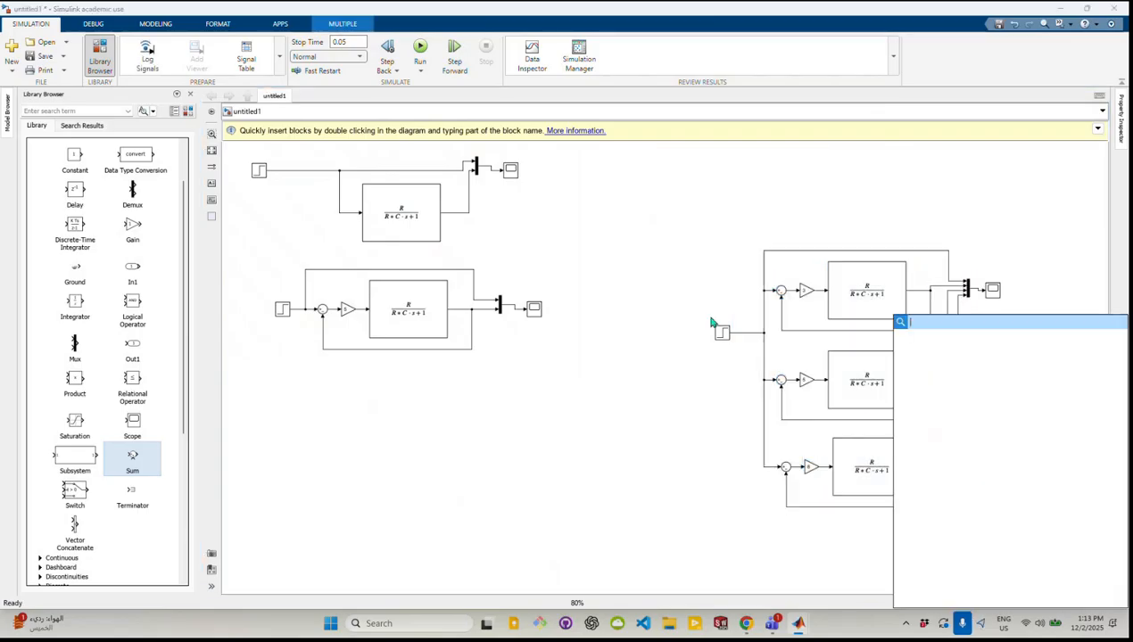
click(801, 580)
drag(1012, 569, 741, 254)
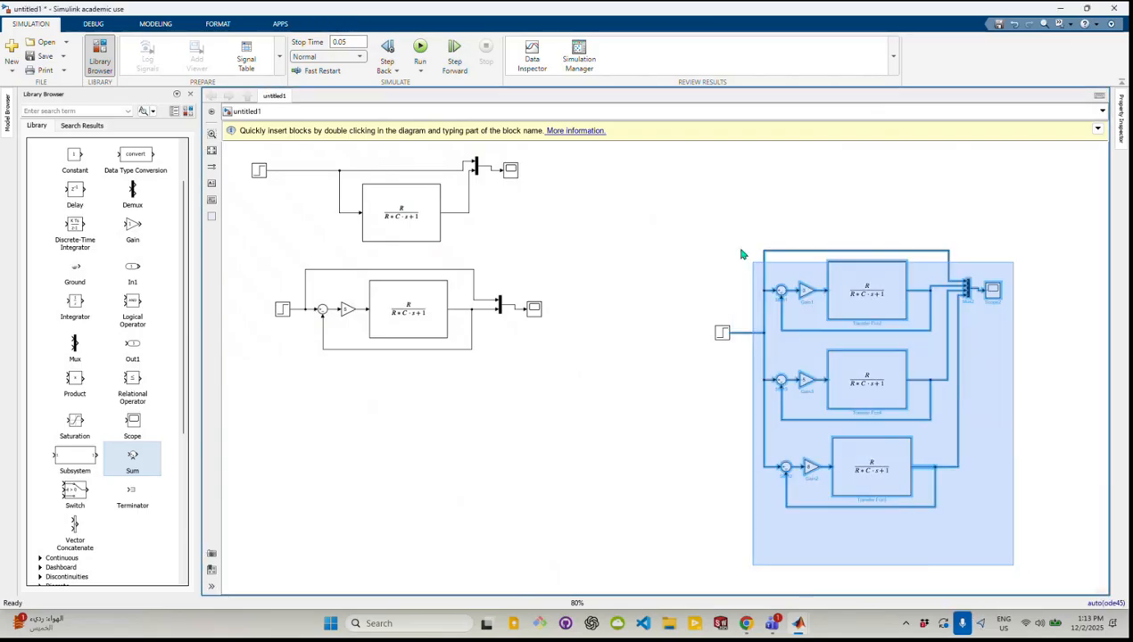
drag(725, 333, 576, 239)
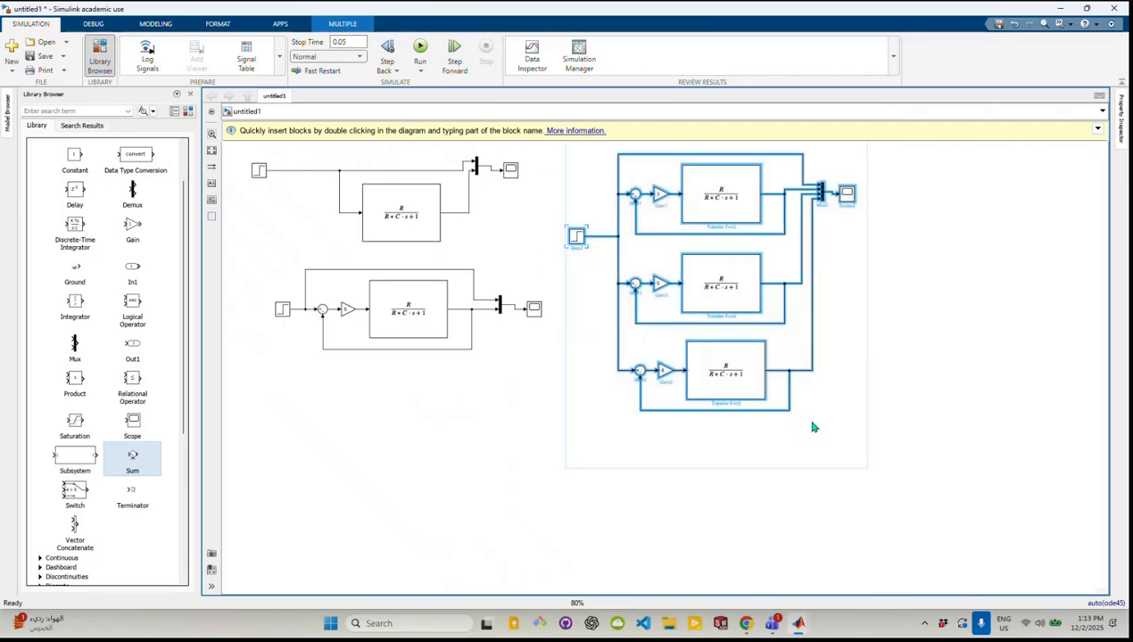
click(762, 448)
Move all the existing diagrams together into the upper-left corner of the canvas to free up space
scroll(867, 346, down, 2)
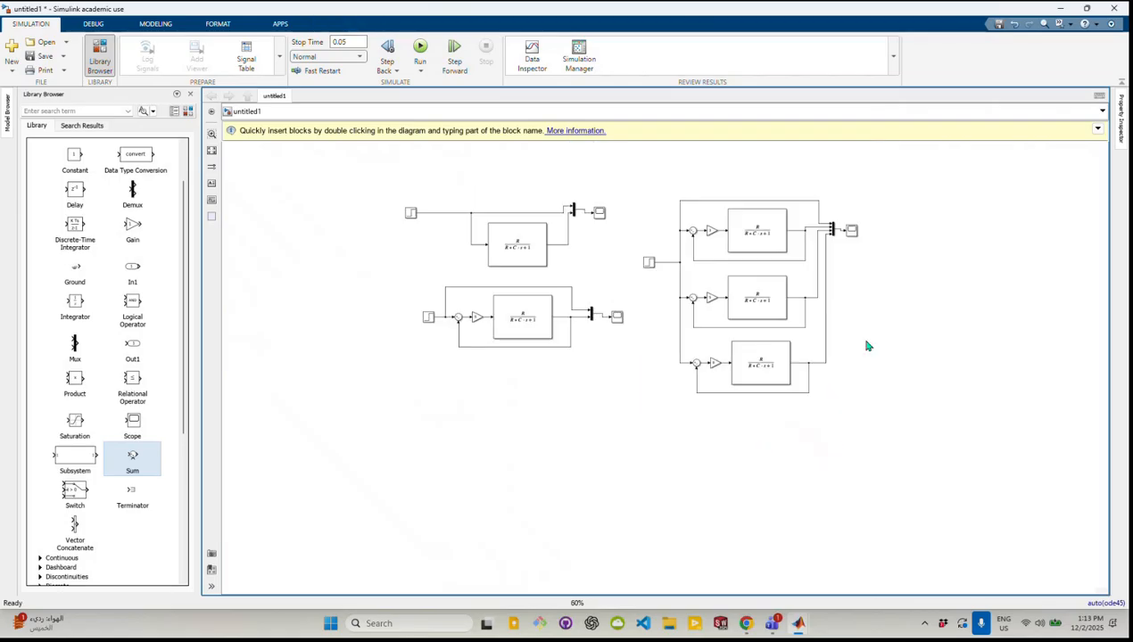
drag(842, 441, 308, 145)
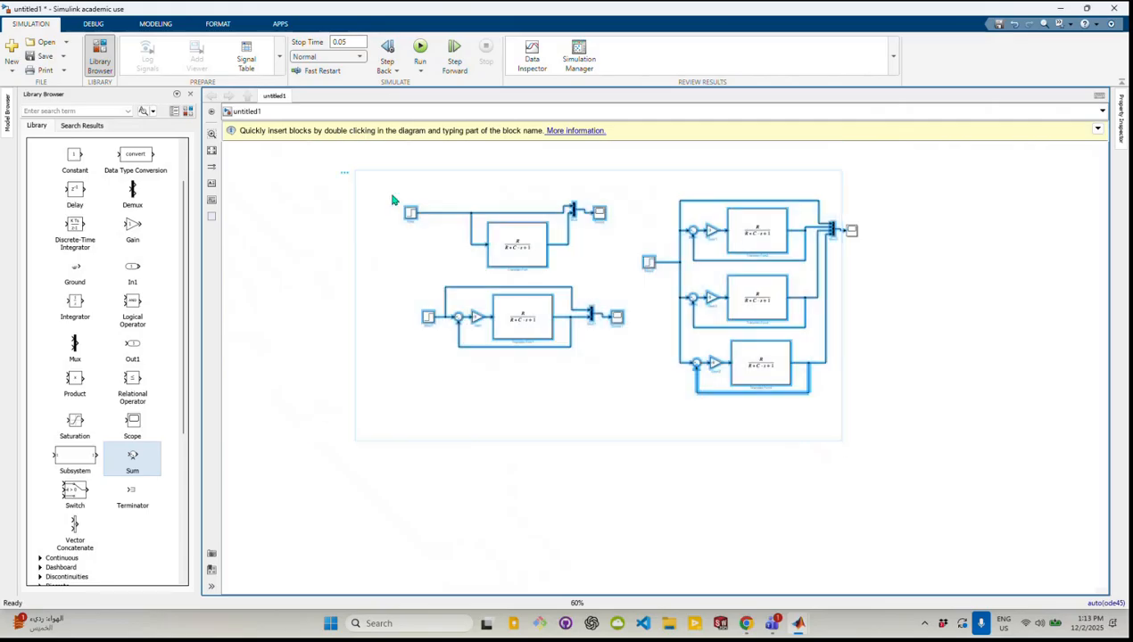
drag(376, 188, 309, 168)
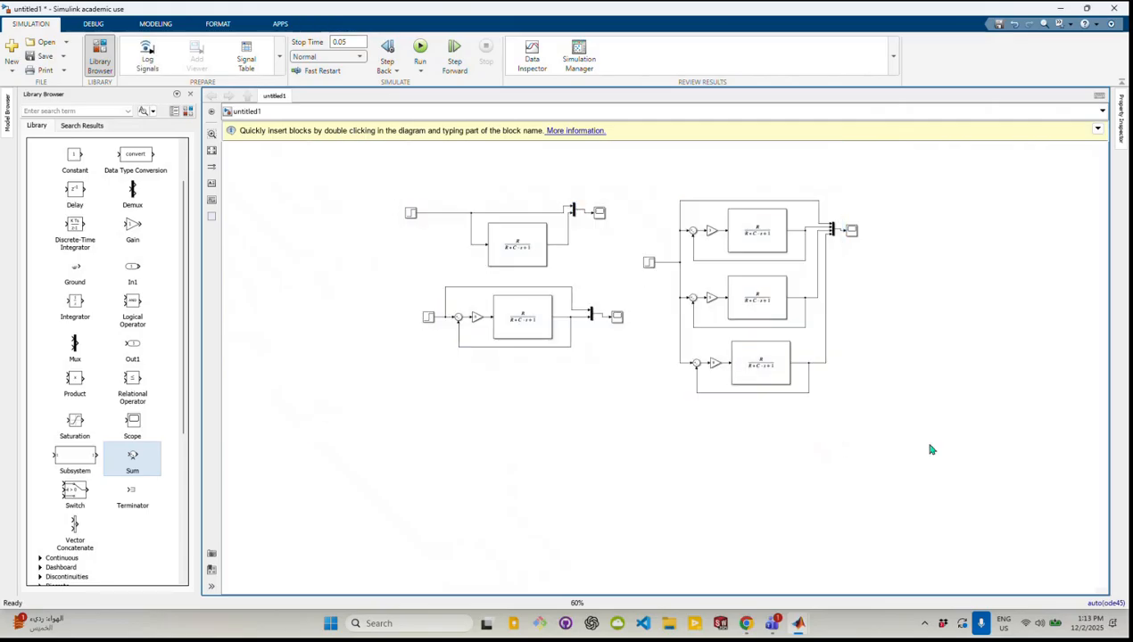
drag(929, 445, 249, 158)
click(414, 212)
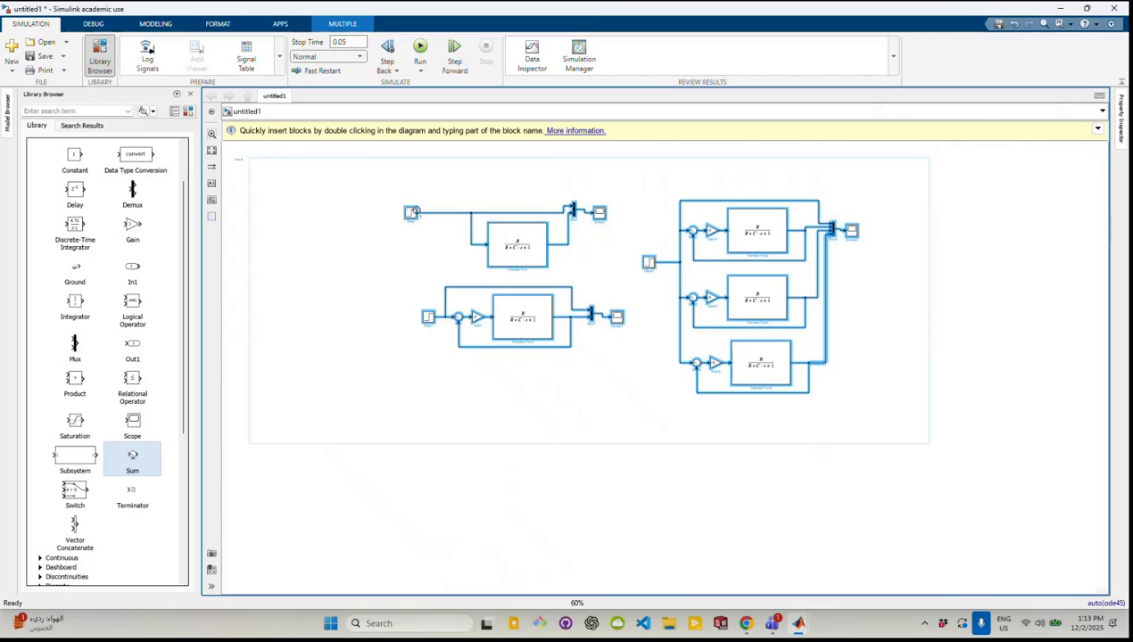
drag(414, 214, 248, 164)
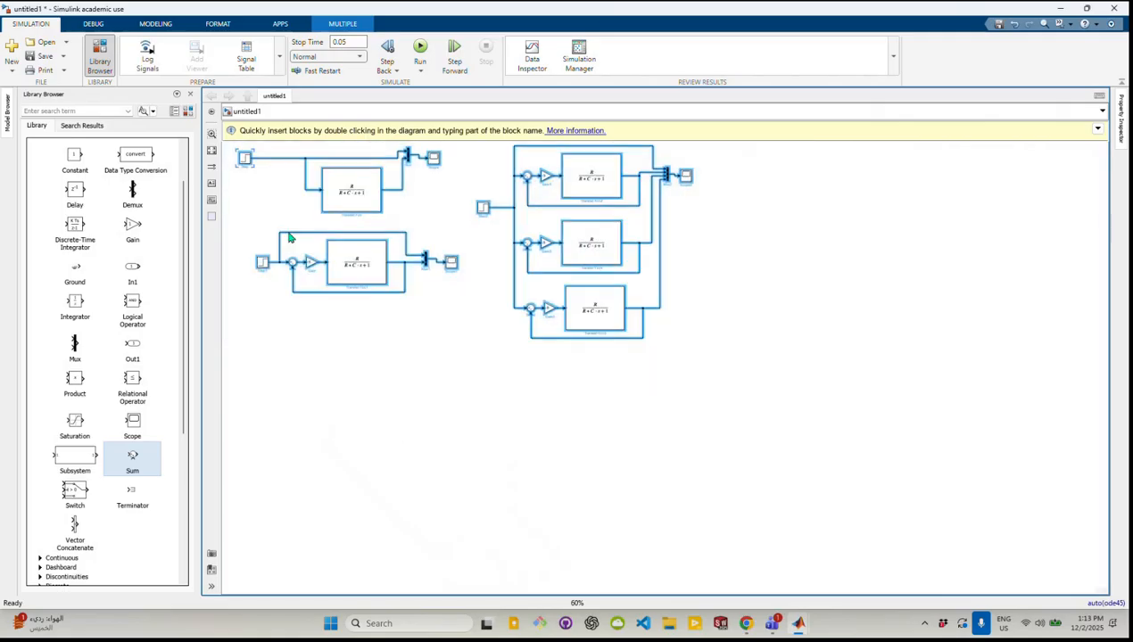
click(407, 455)
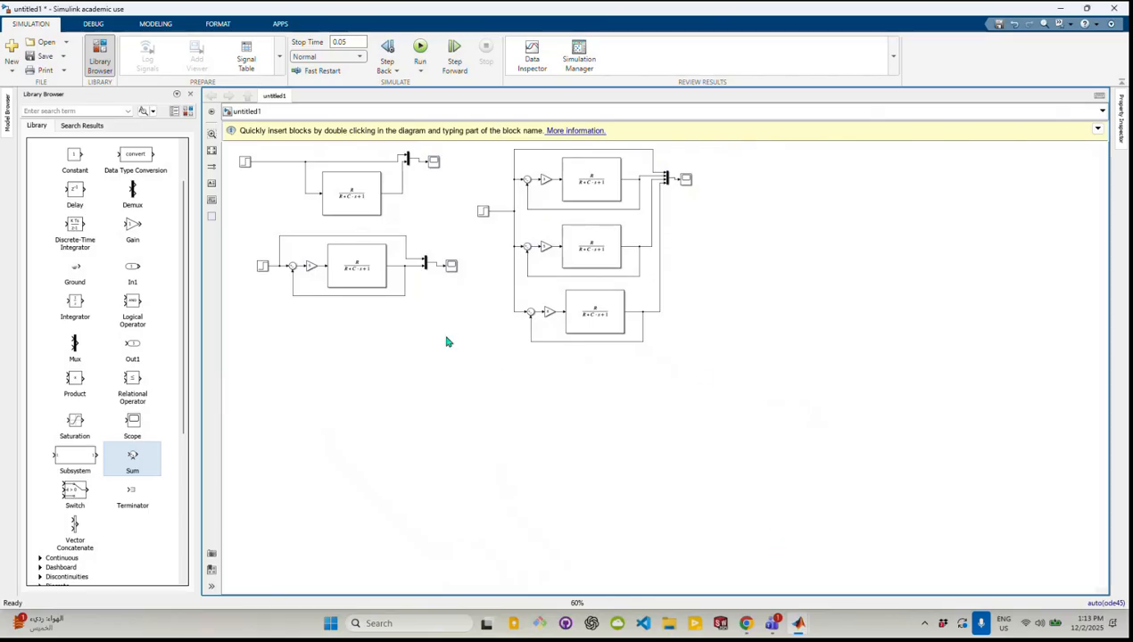
Duplicate the single-gain closed-loop diagram and place the copy in the empty area beyond the three-gain diagram
drag(466, 334, 249, 230)
right_click(280, 257)
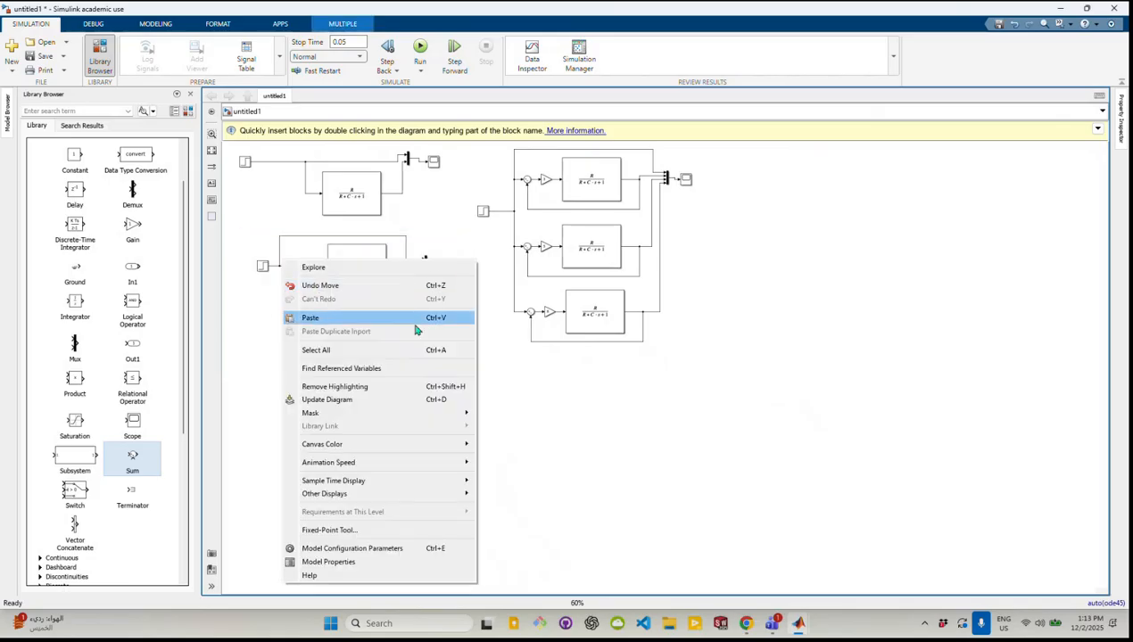
key(Escape)
drag(463, 359, 262, 237)
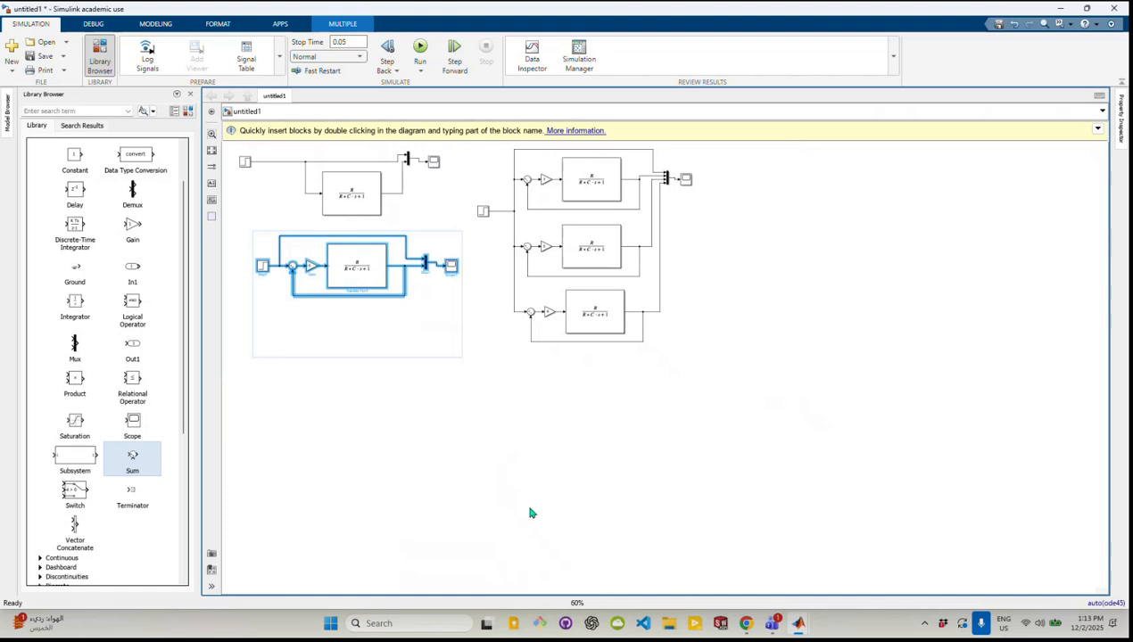
key(ctrl+v)
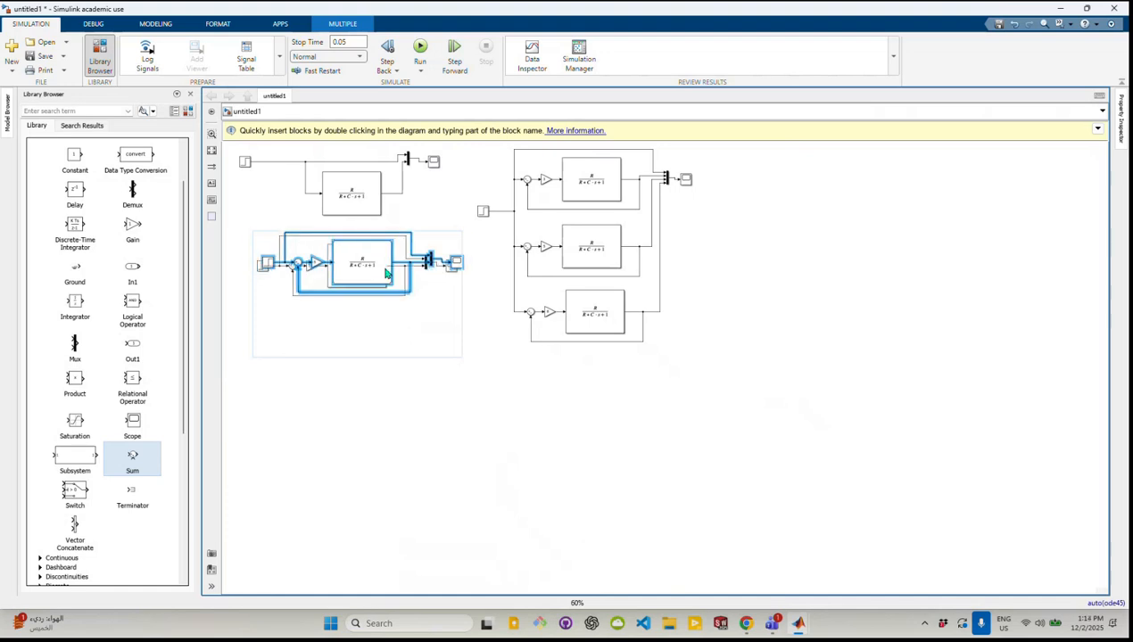
drag(386, 274, 926, 224)
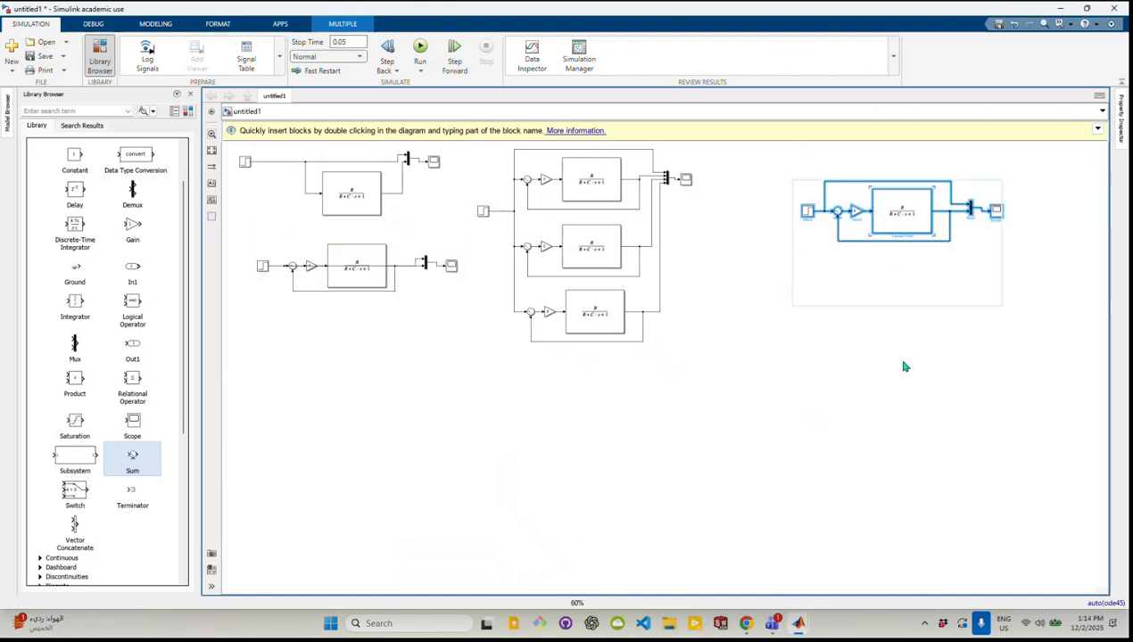
click(903, 367)
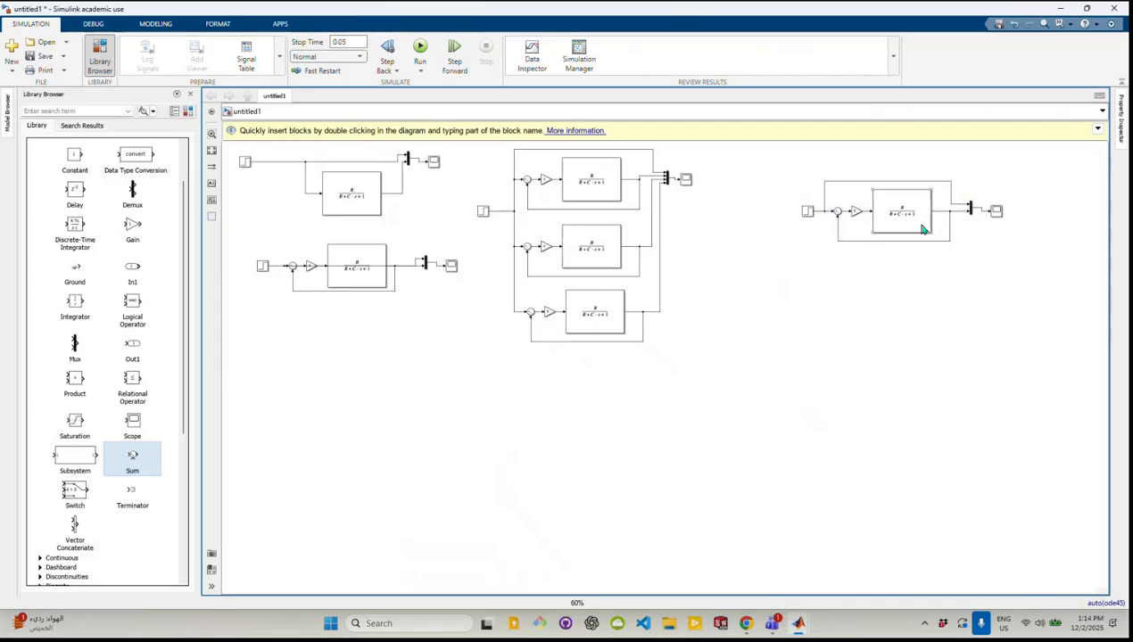
Lower the copied loop's feedback line and make room around its plant by enlarging the transfer function block and moving the mux and scope outward
click(948, 240)
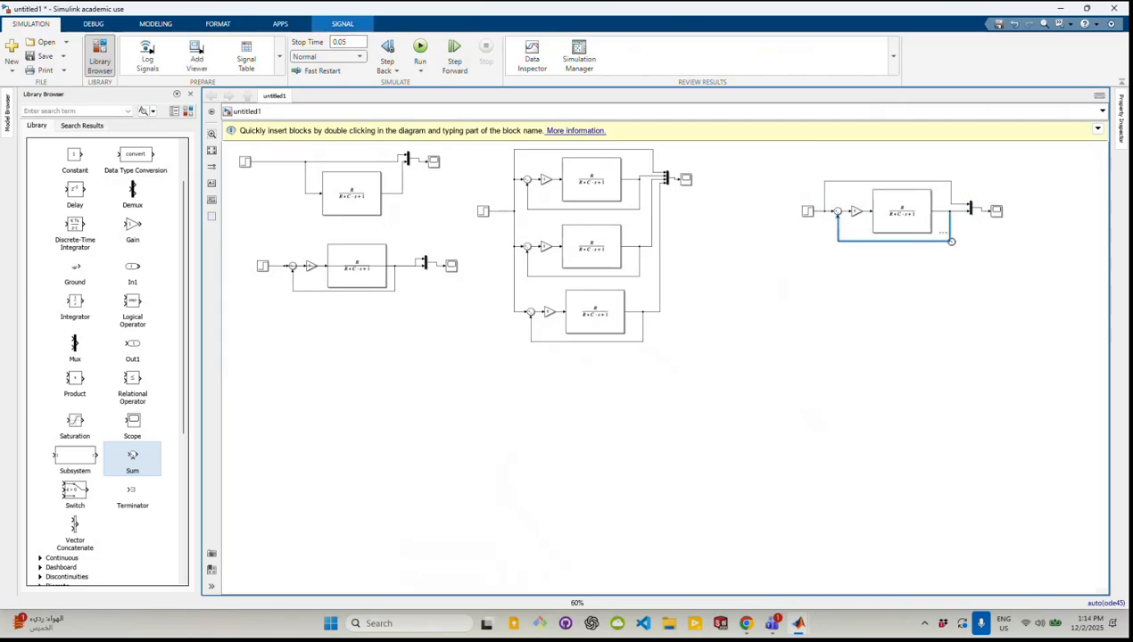
drag(951, 241, 962, 336)
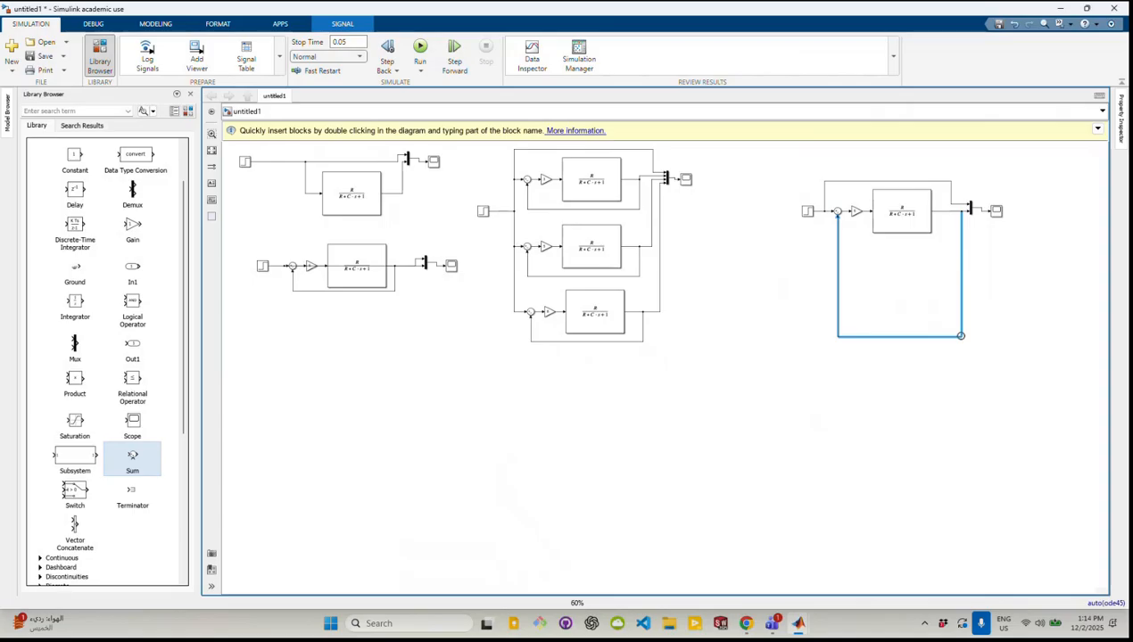
click(900, 224)
drag(931, 233, 1028, 215)
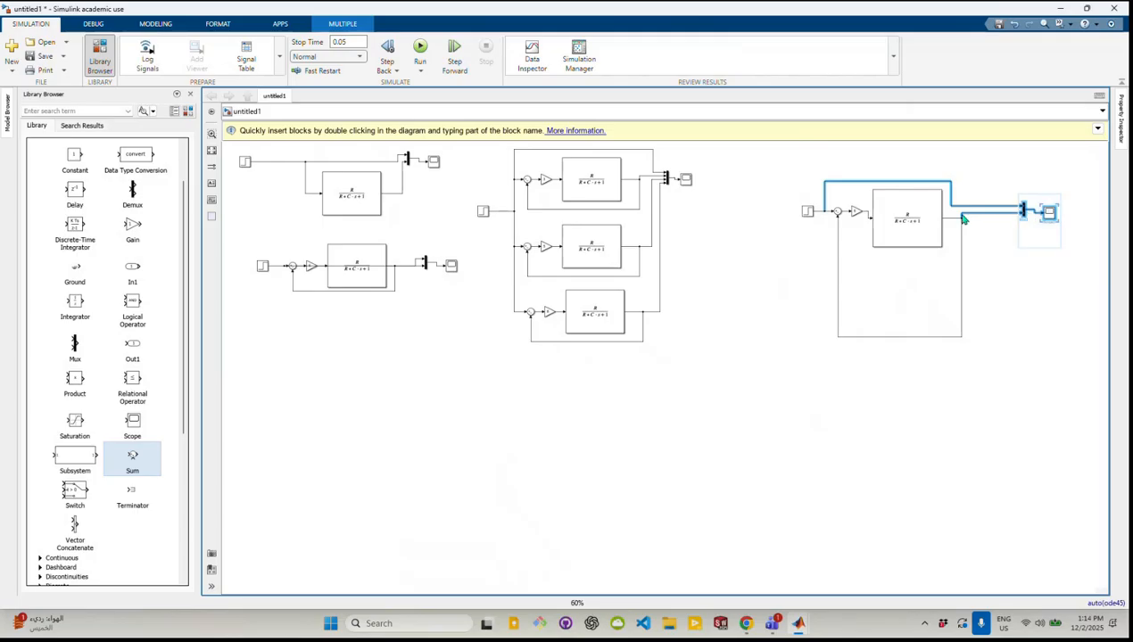
Reroute the copied loop's reference and output lines to the mux, and align the transfer function block with the gain
drag(949, 207, 1007, 183)
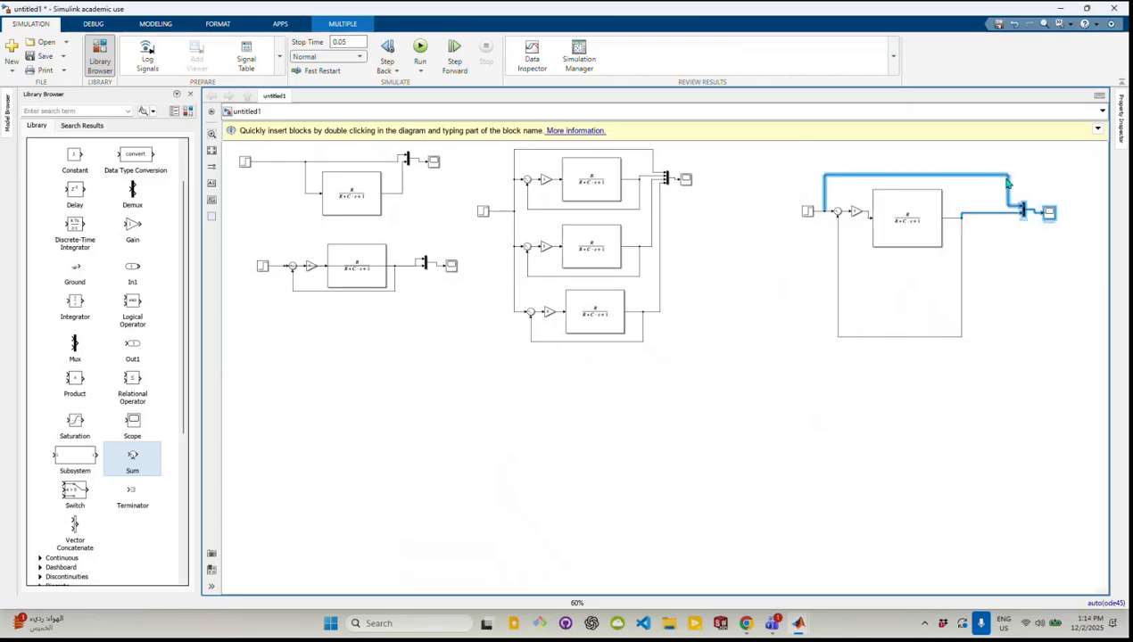
click(956, 218)
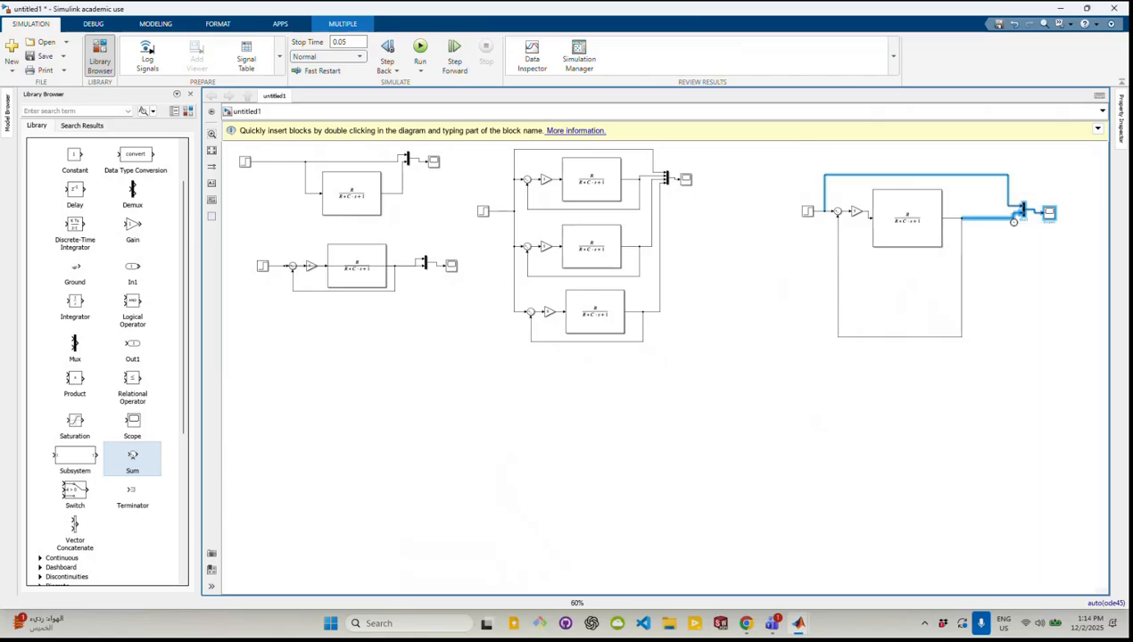
click(878, 259)
drag(925, 218, 936, 211)
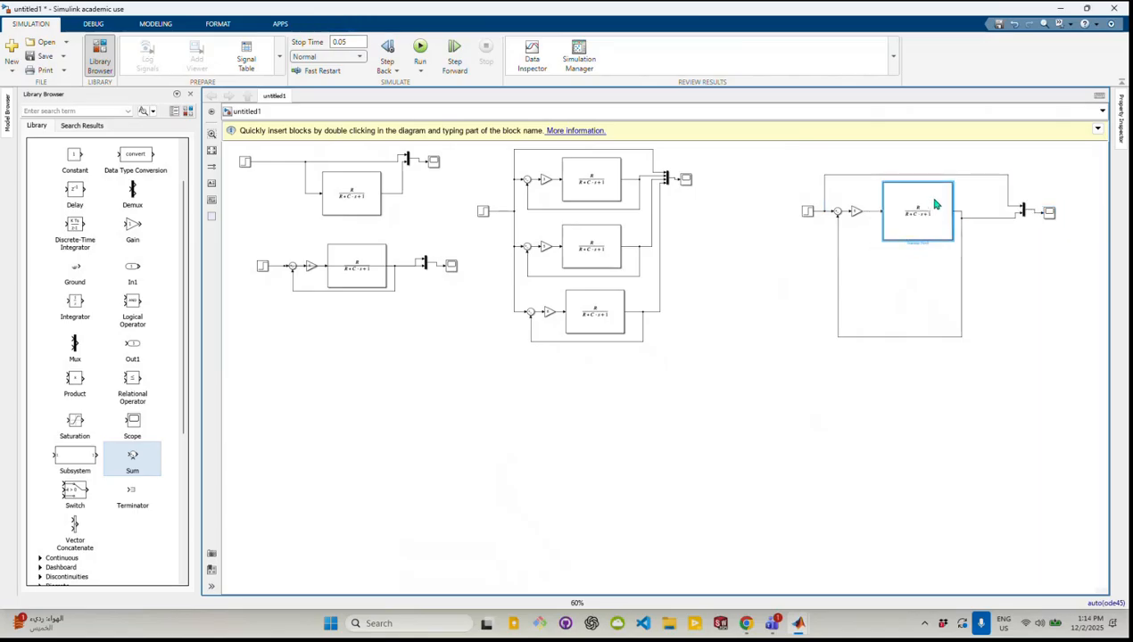
Move the copied loop's step, sum and gain blocks away from the transfer function, and space the gain farther from the sum
drag(854, 250, 804, 212)
click(739, 207)
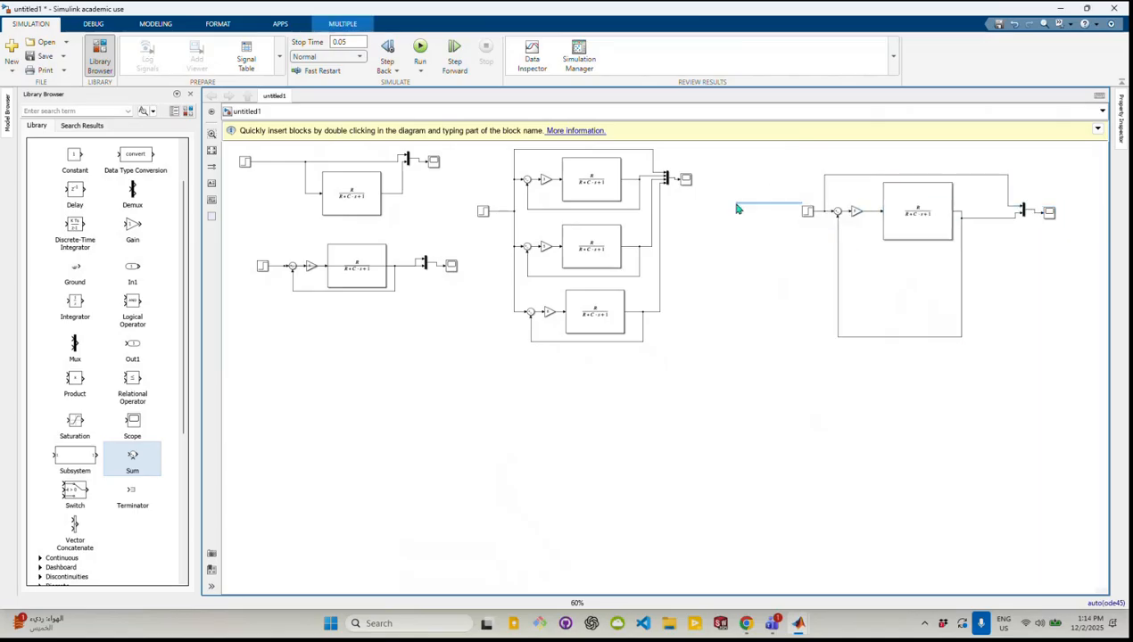
drag(874, 250, 734, 218)
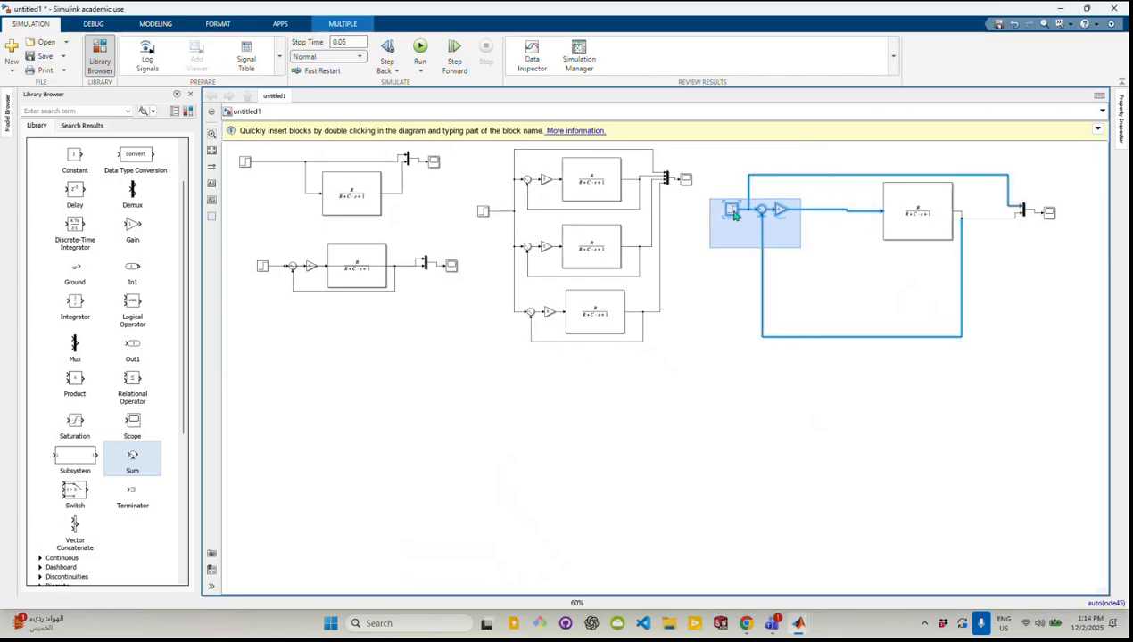
click(733, 253)
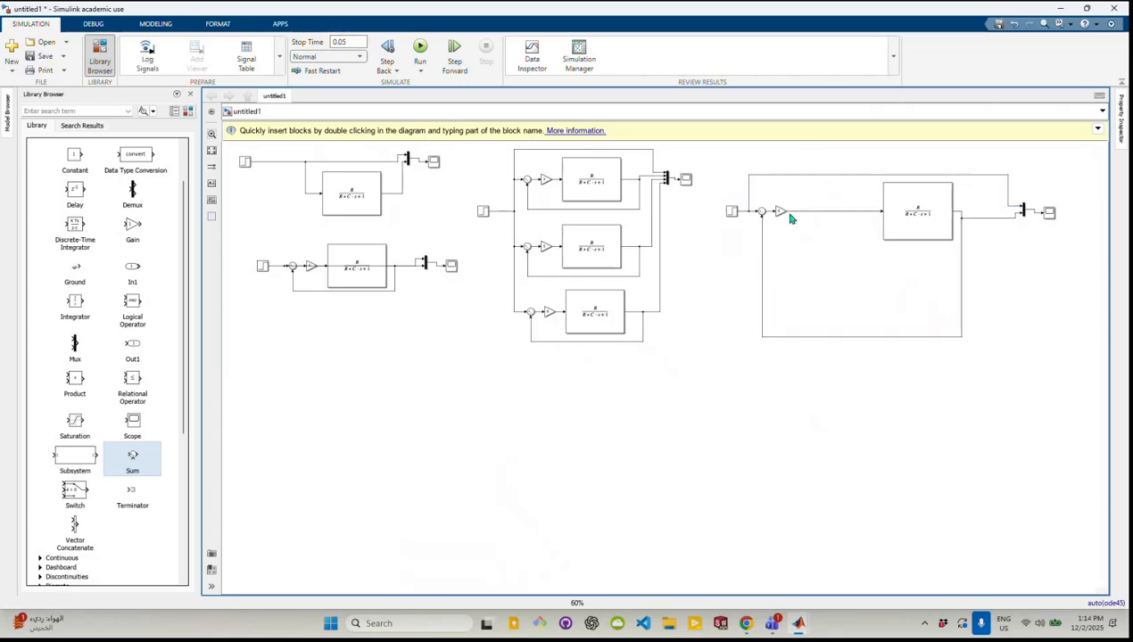
click(795, 212)
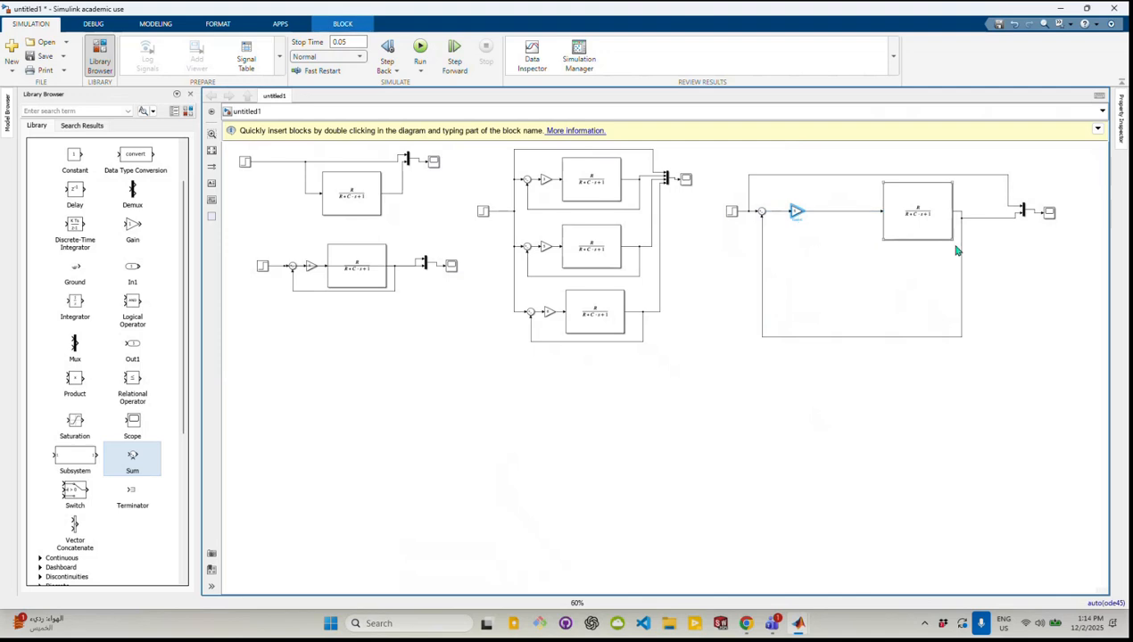
scroll(941, 296, up, 3)
scroll(941, 296, down, 3)
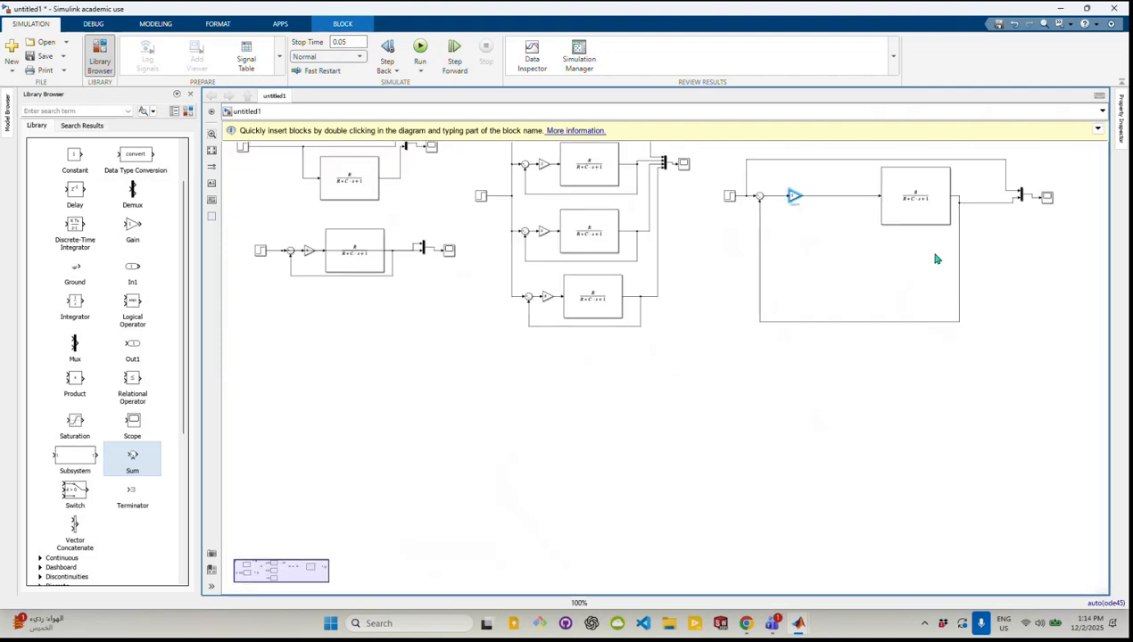
scroll(936, 259, up, 2)
scroll(910, 197, down, 2)
scroll(910, 149, up, 2)
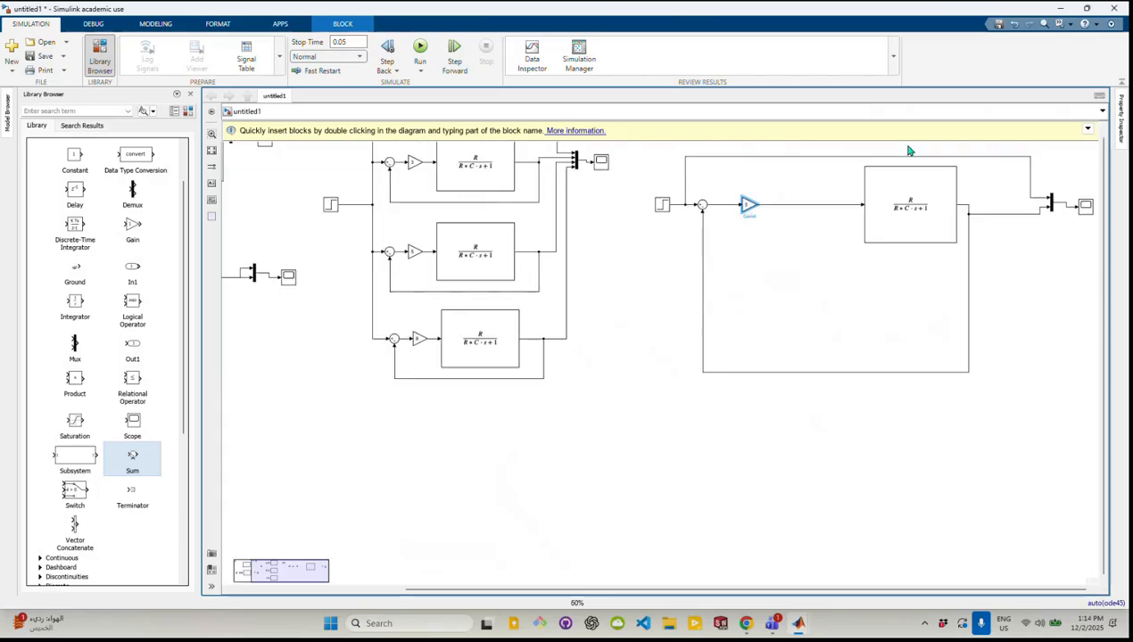
scroll(910, 150, up, 2)
scroll(912, 167, down, 2)
scroll(918, 154, up, 2)
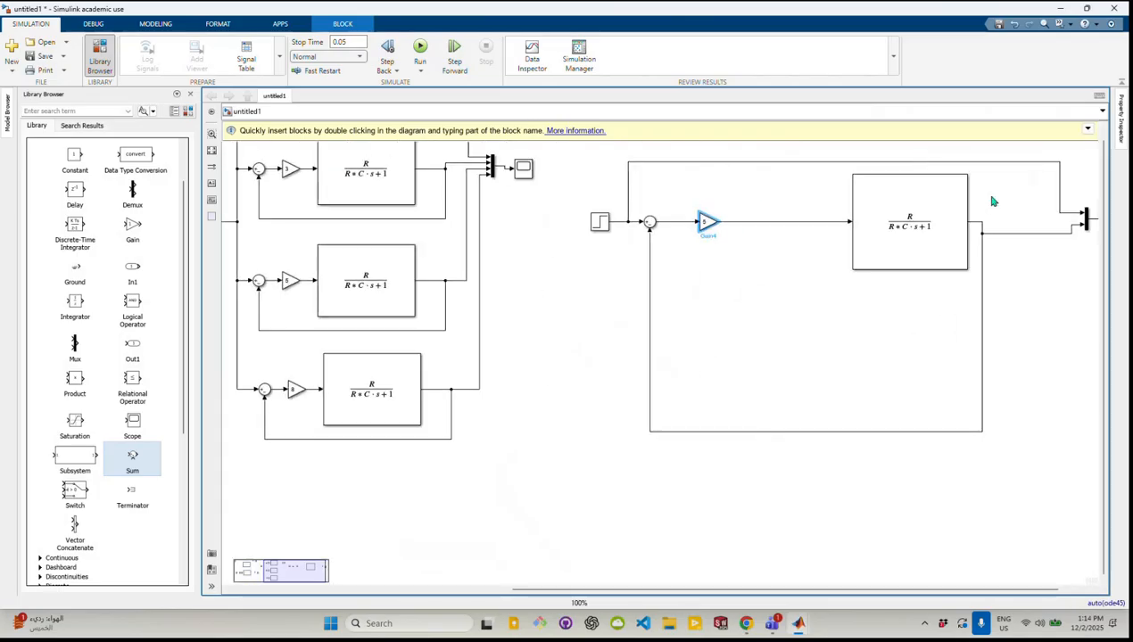
scroll(993, 201, down, 1)
Move the copied loop's mux and scope closer to the plant, straighten the output line, and shift the gain slightly away from the sum
click(1092, 216)
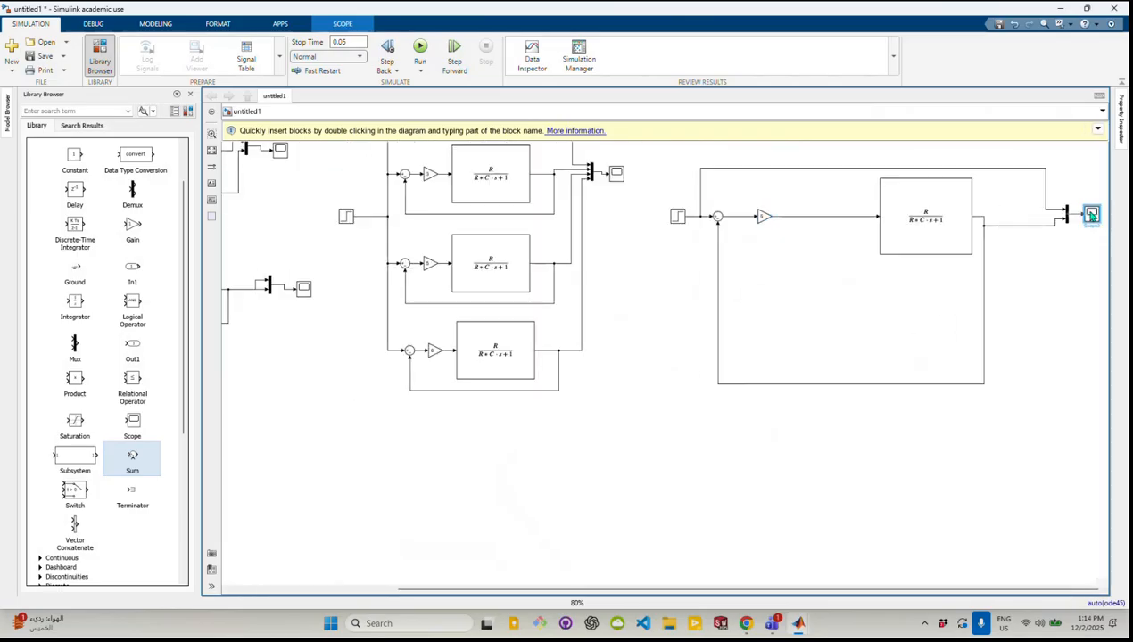
scroll(1087, 207, down, 1)
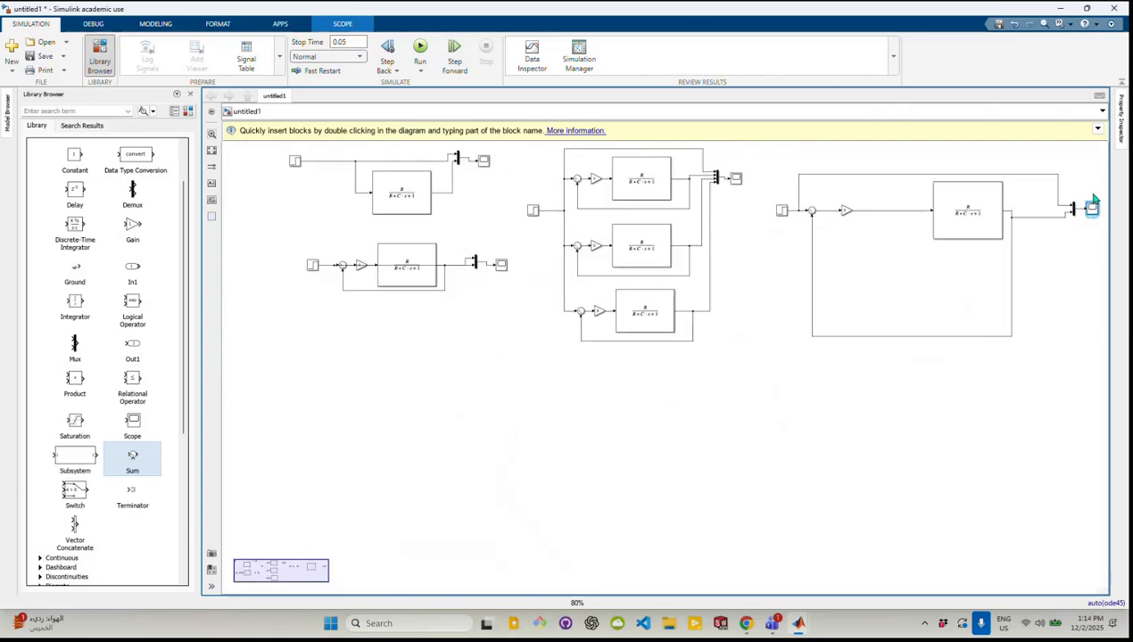
scroll(1087, 211, up, 2)
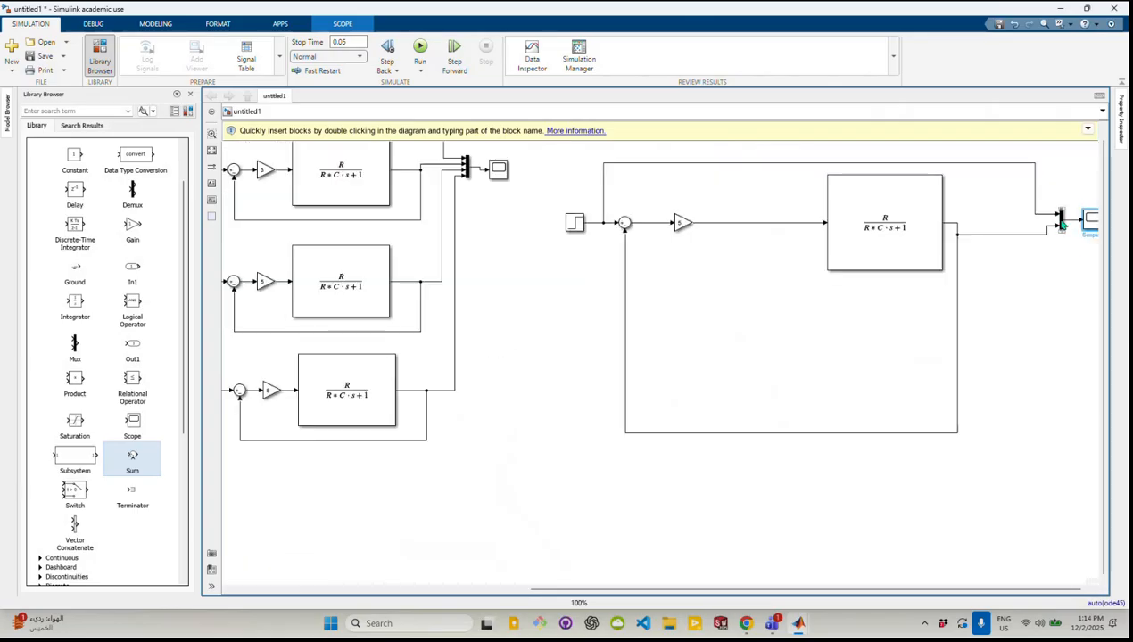
mouse_move(1060, 223)
mouse_down()
mouse_move(1038, 219)
mouse_move(1062, 216)
mouse_up()
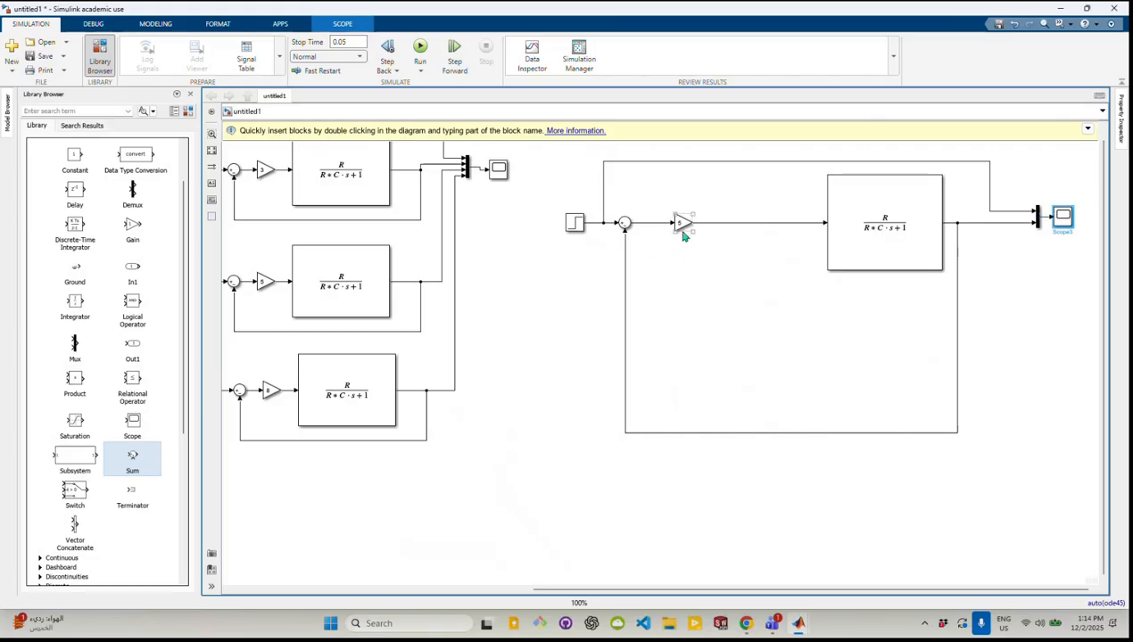
drag(682, 232, 699, 233)
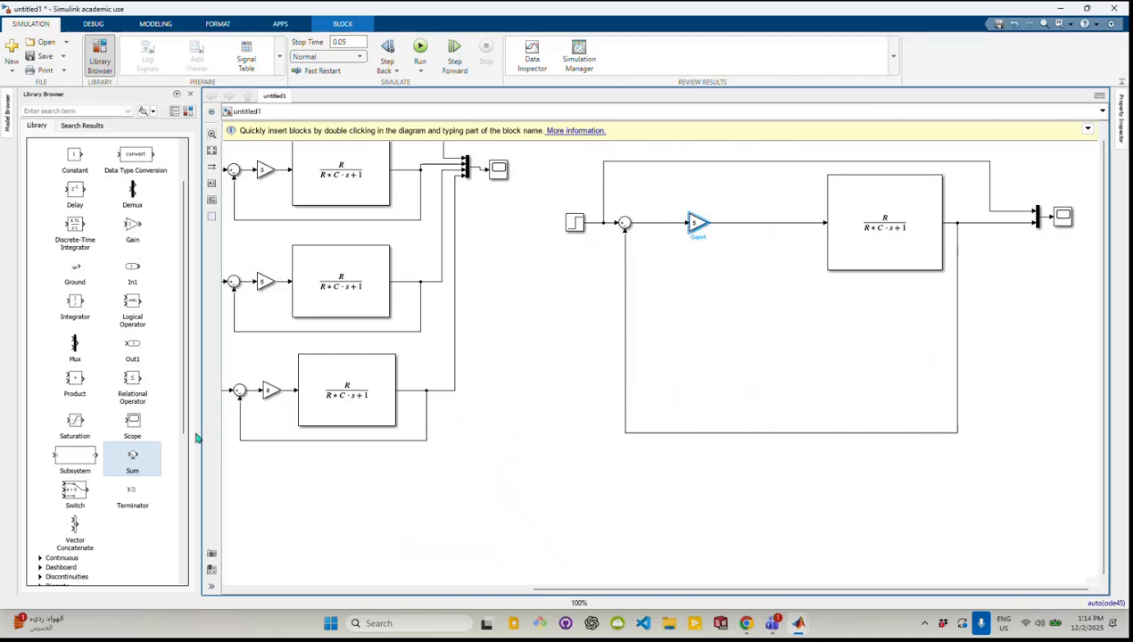
scroll(93, 215, up, 2)
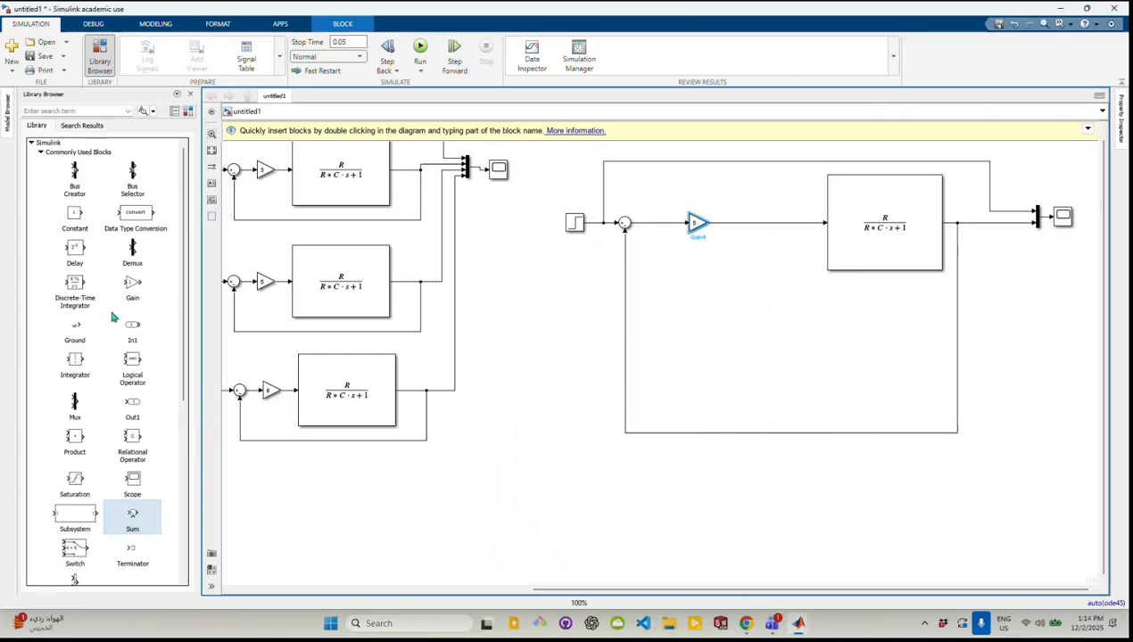
click(41, 153)
click(40, 162)
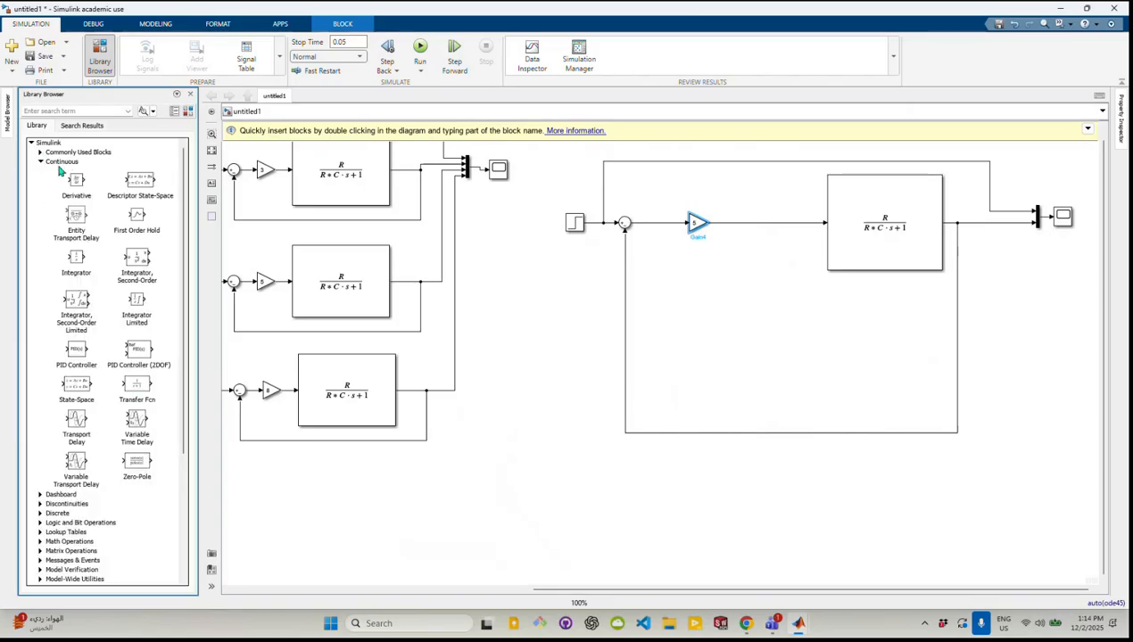
click(40, 163)
click(41, 153)
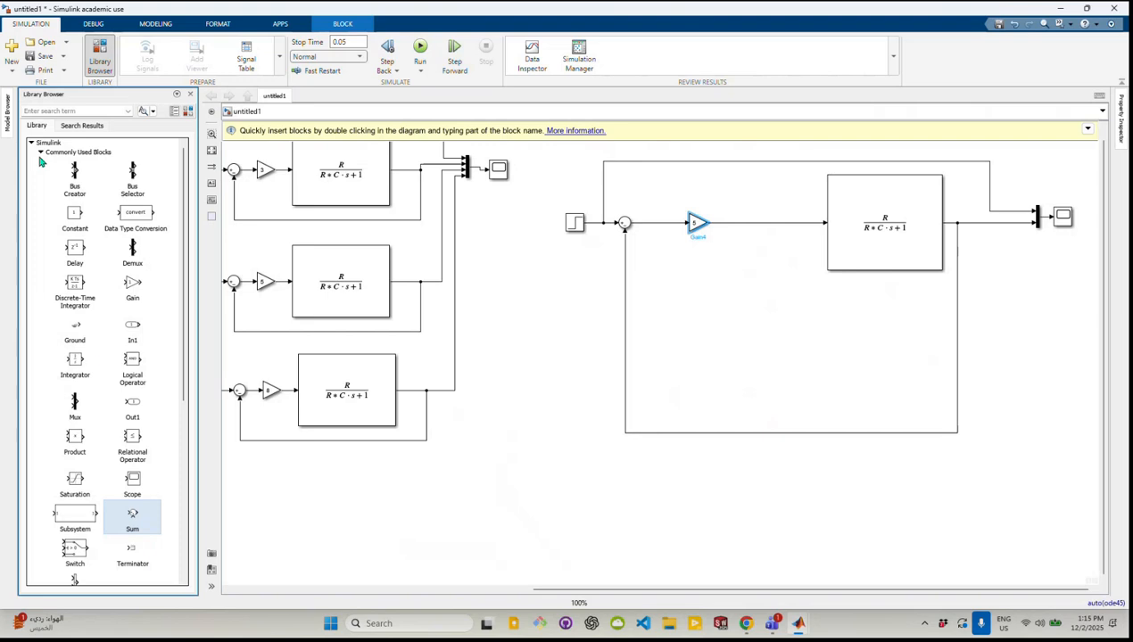
mouse_move(132, 517)
mouse_down()
mouse_move(582, 405)
mouse_move(742, 348)
mouse_move(250, 482)
mouse_move(108, 535)
mouse_move(125, 523)
mouse_up()
Insert a Sum block into the line between the copied loop's gain and its transfer function
click(789, 290)
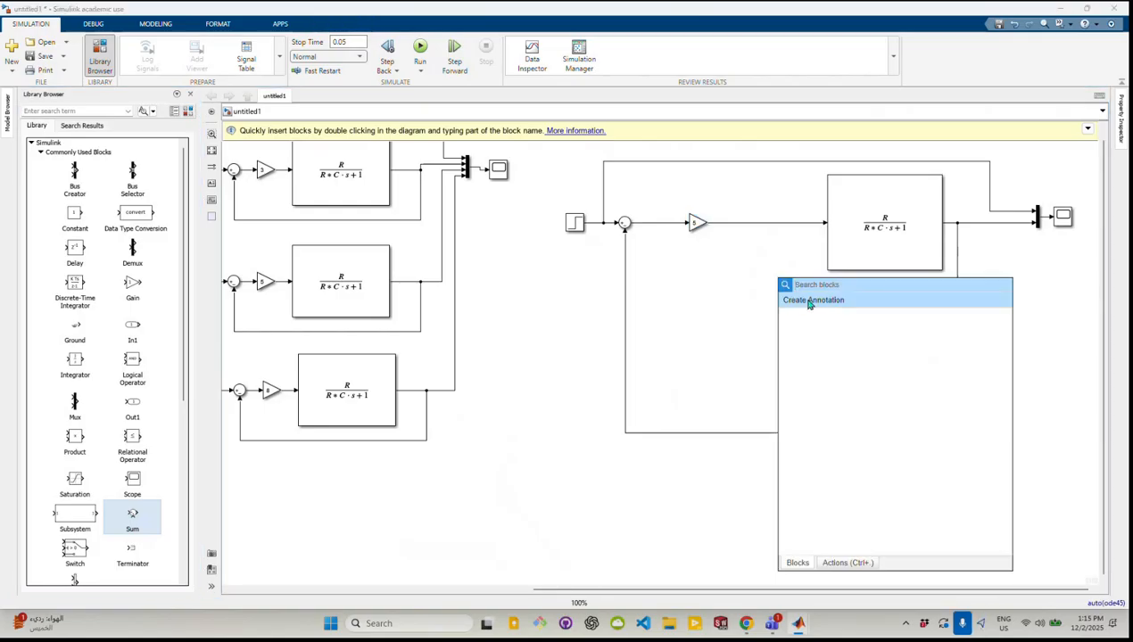
text(sum)
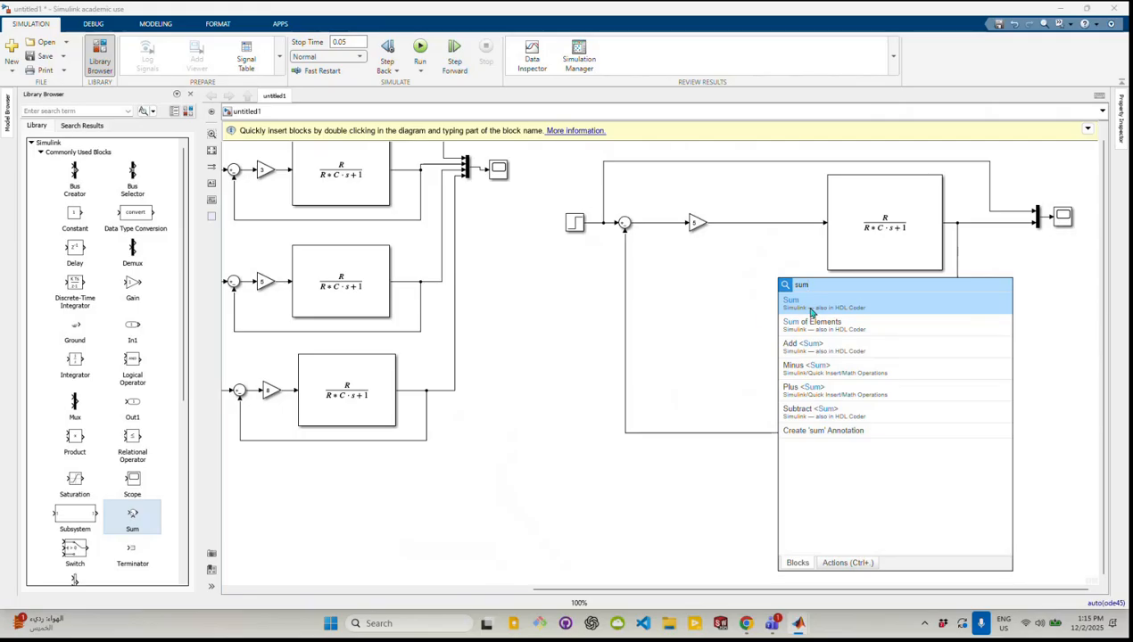
click(805, 305)
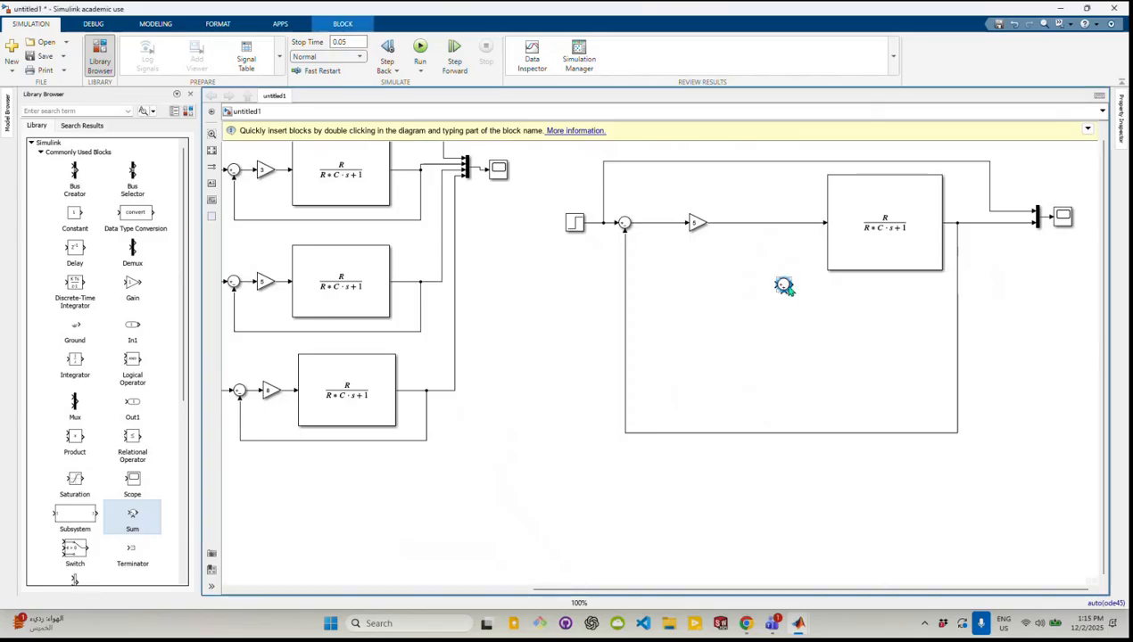
drag(784, 287, 825, 223)
key(Delete)
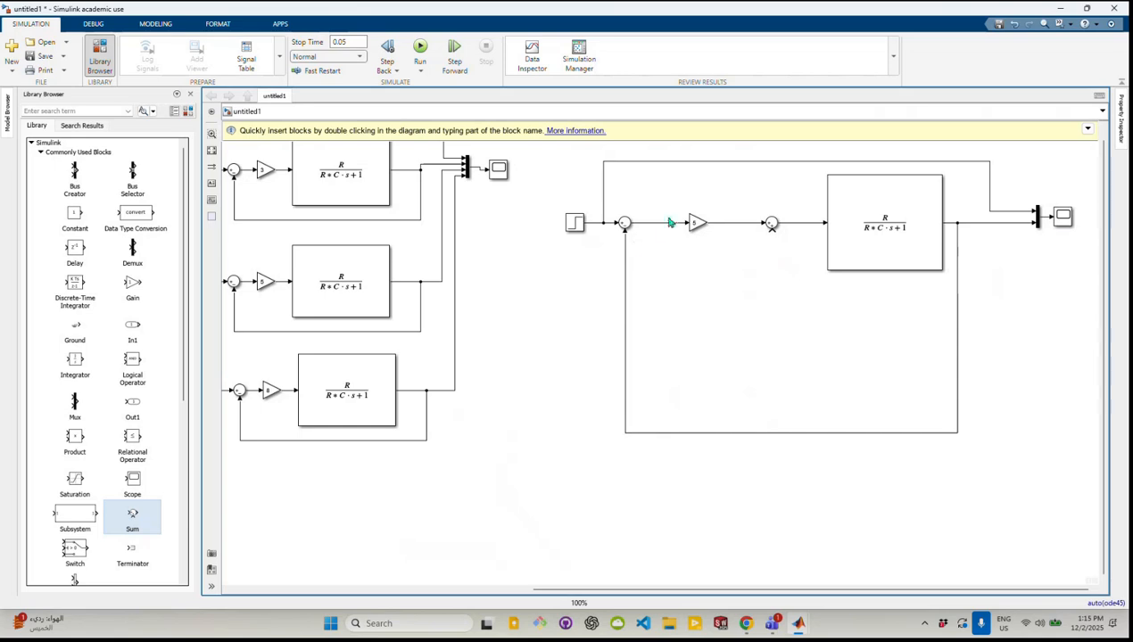
Add an Integrator block below the line between the gain and the second sum
double_click(730, 280)
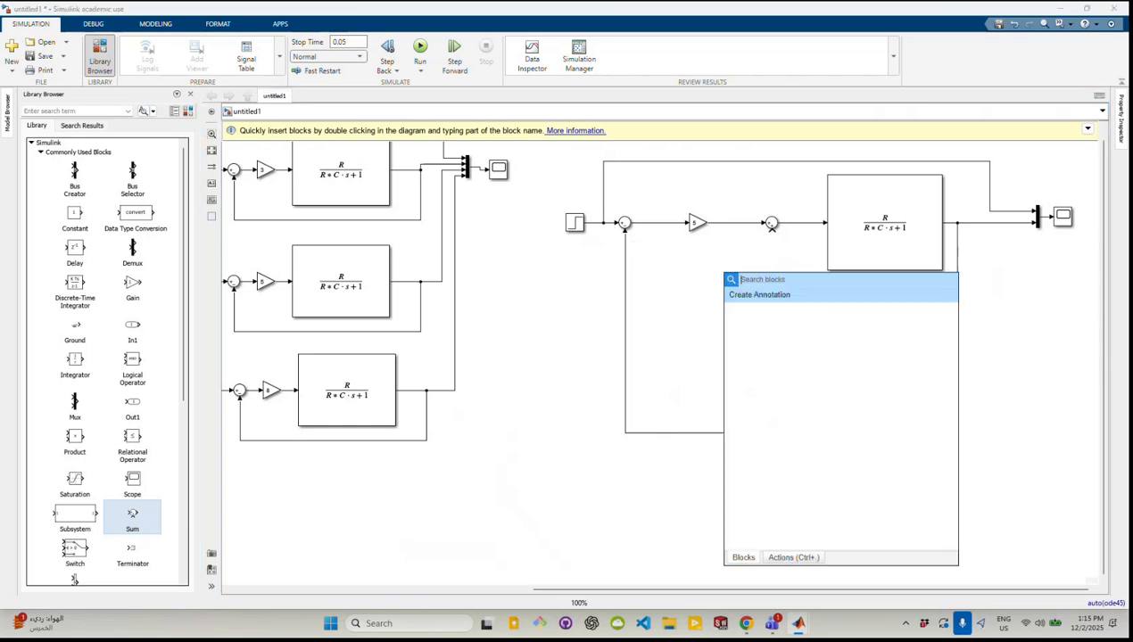
text(integ)
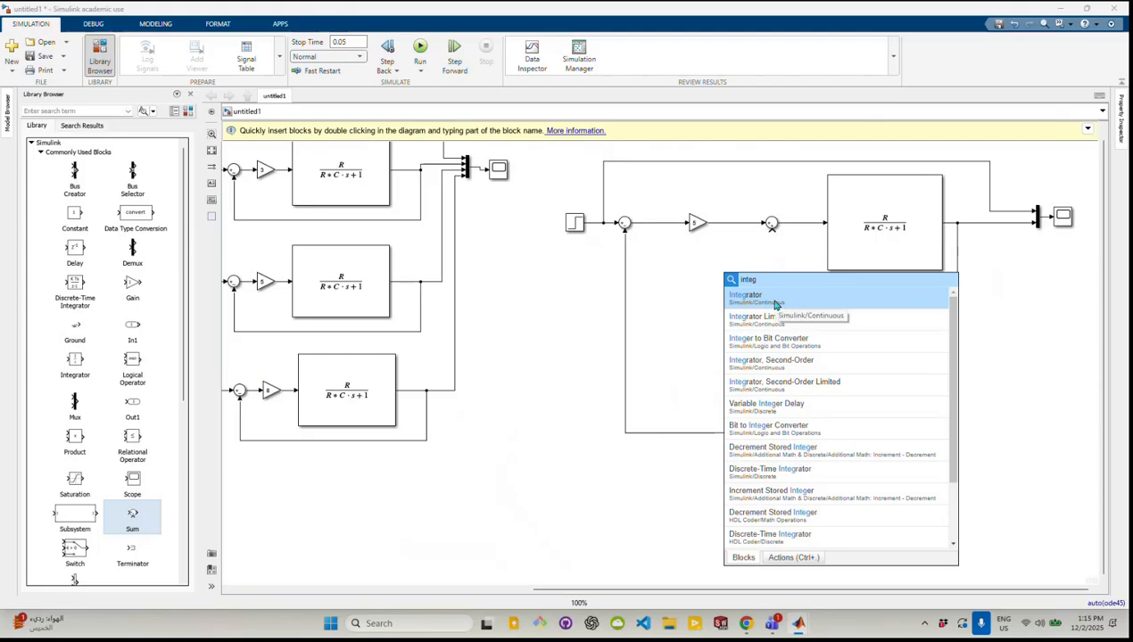
click(773, 304)
drag(727, 279, 751, 279)
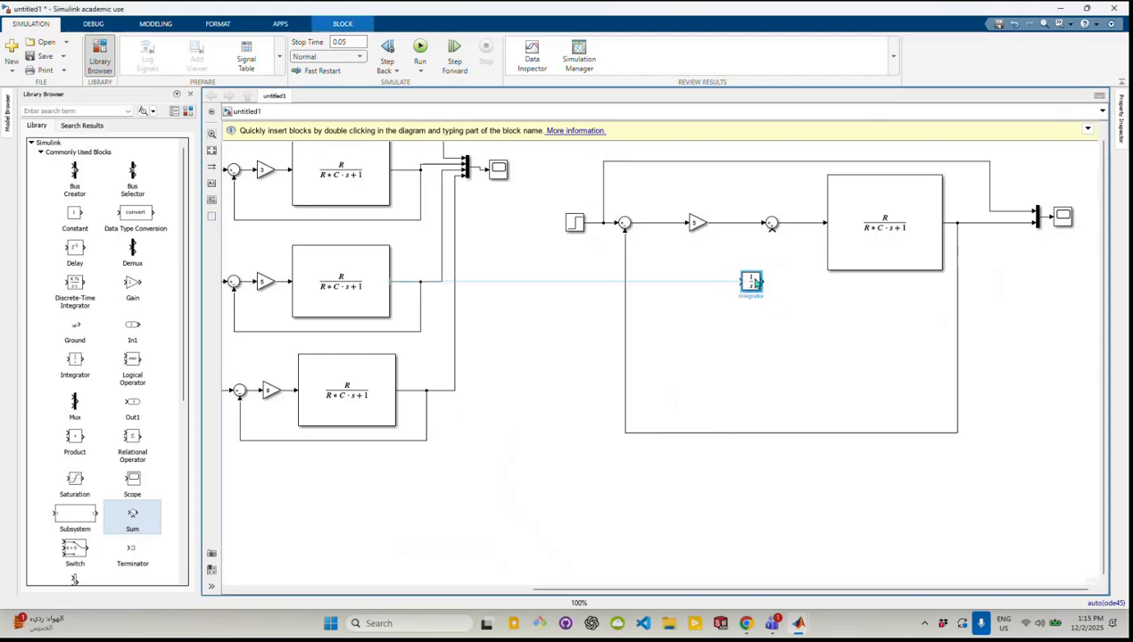
double_click(703, 296)
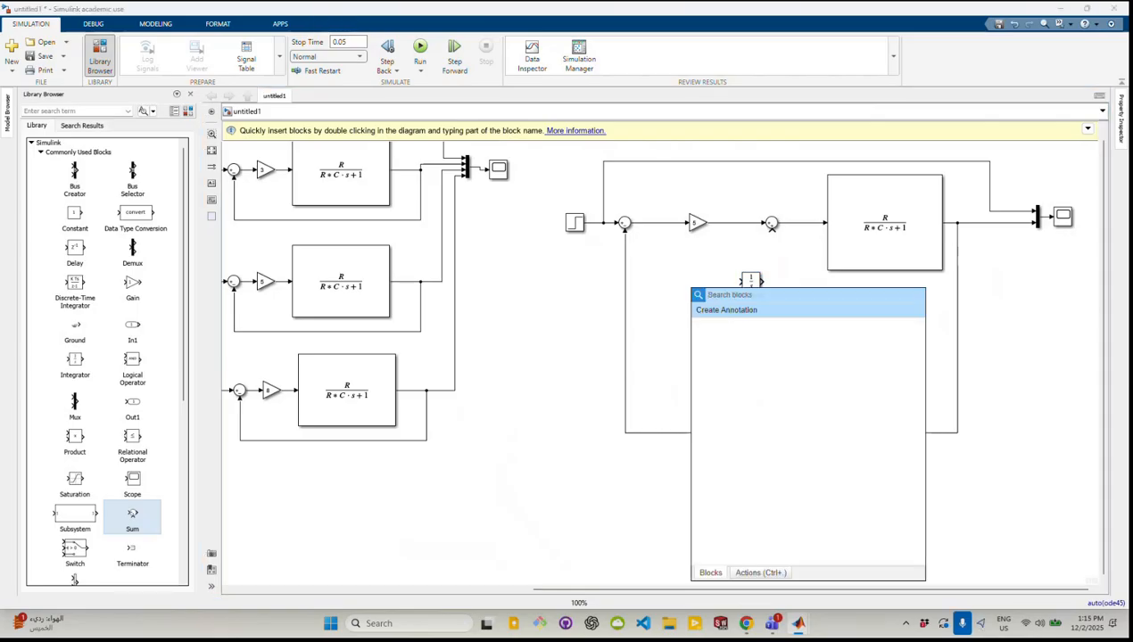
text(gain)
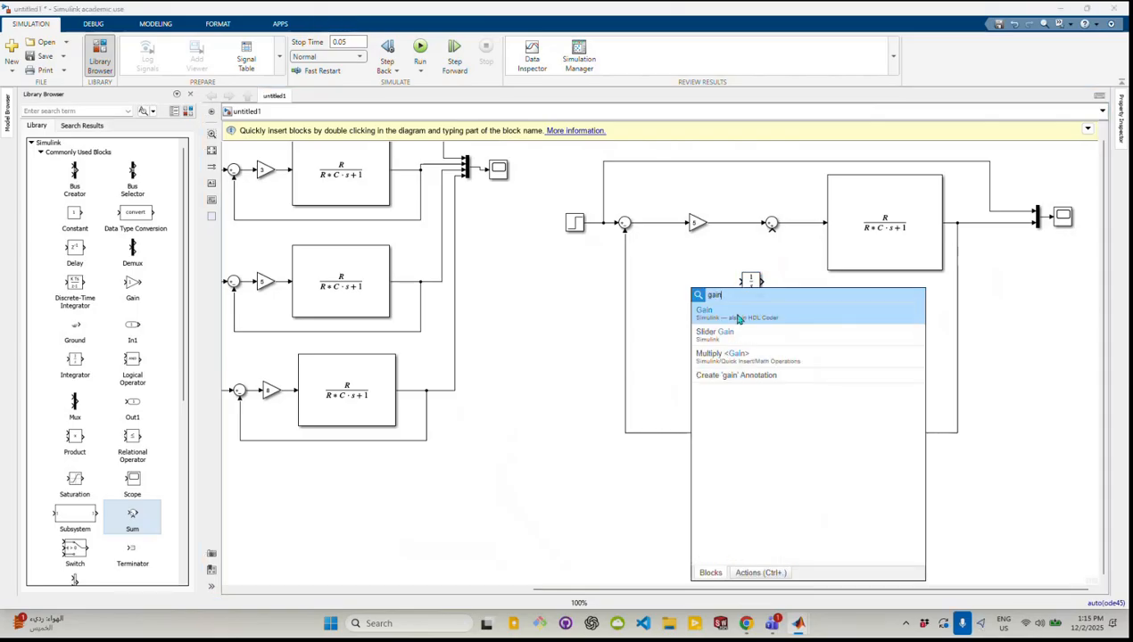
click(738, 313)
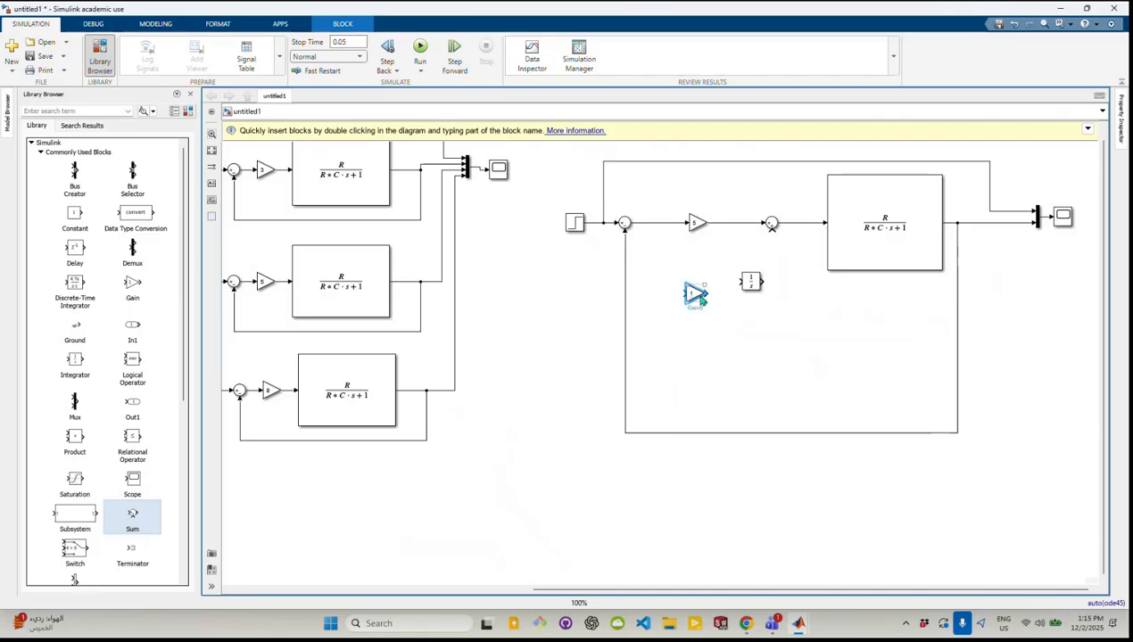
key(Delete)
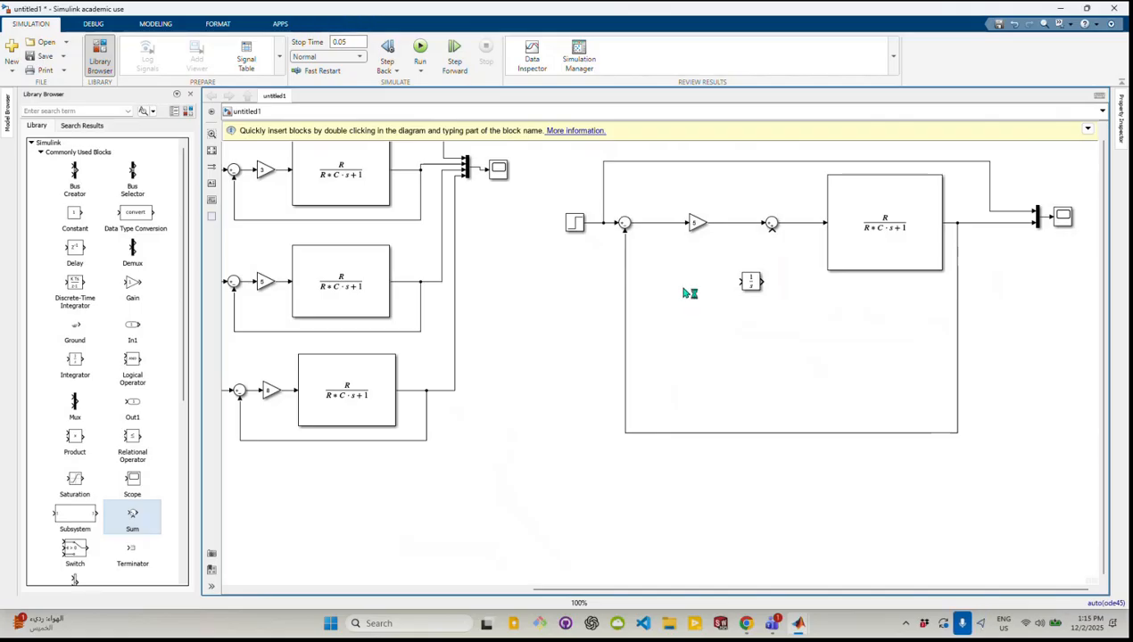
Add a Gain block ahead of the integrator and wire the branch from the error line through both blocks into the second sum
double_click(688, 293)
text(gain)
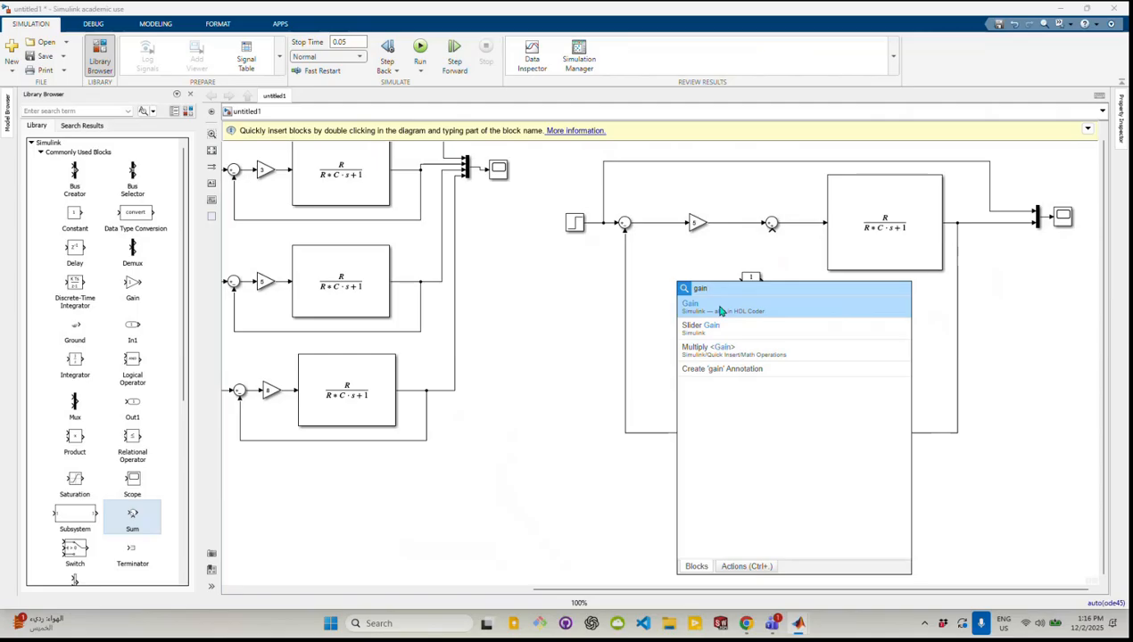
click(727, 309)
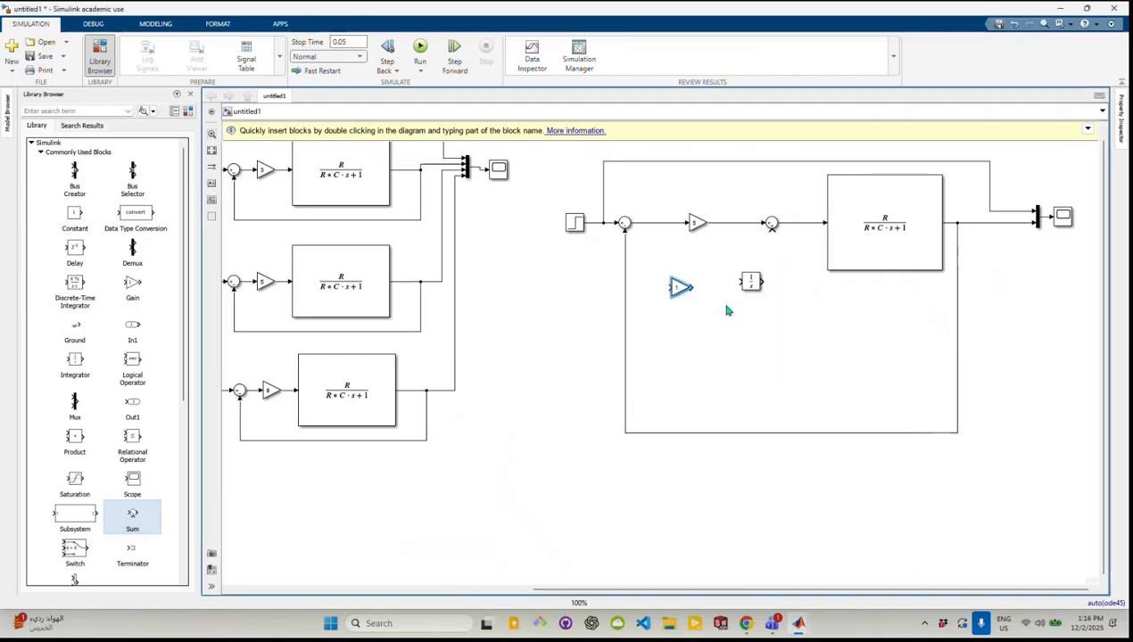
drag(685, 293, 703, 287)
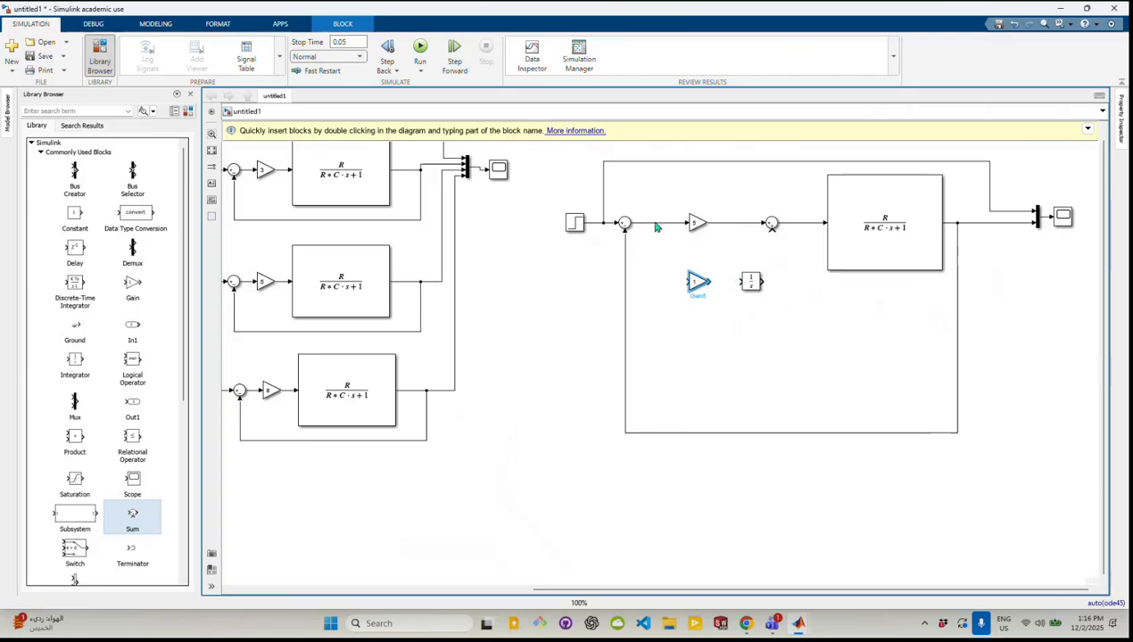
mouse_move(654, 226)
mouse_down()
mouse_move(659, 260)
mouse_move(687, 283)
mouse_move(745, 283)
mouse_move(780, 255)
mouse_move(774, 231)
mouse_up()
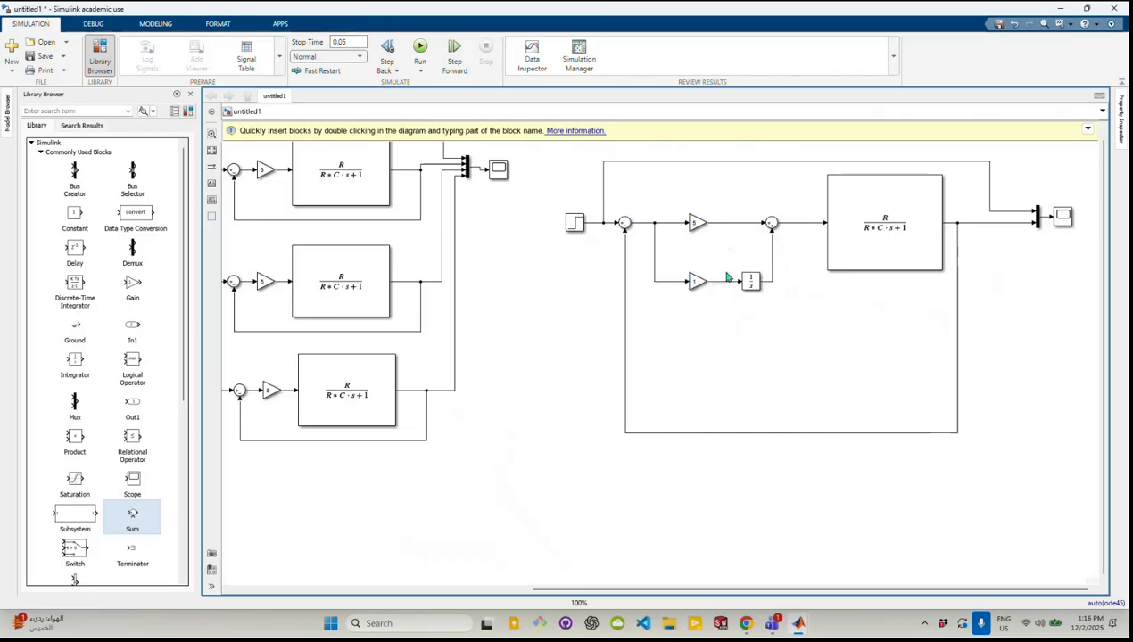
Set the gain of the block in the integrator branch to 5
click(696, 282)
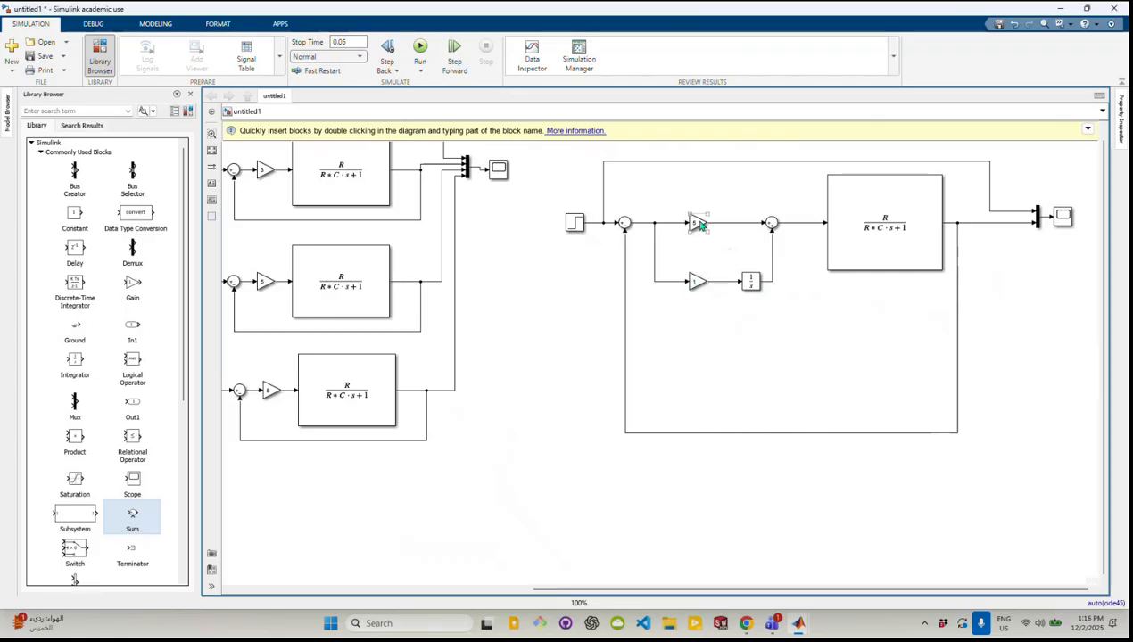
click(700, 224)
double_click(696, 282)
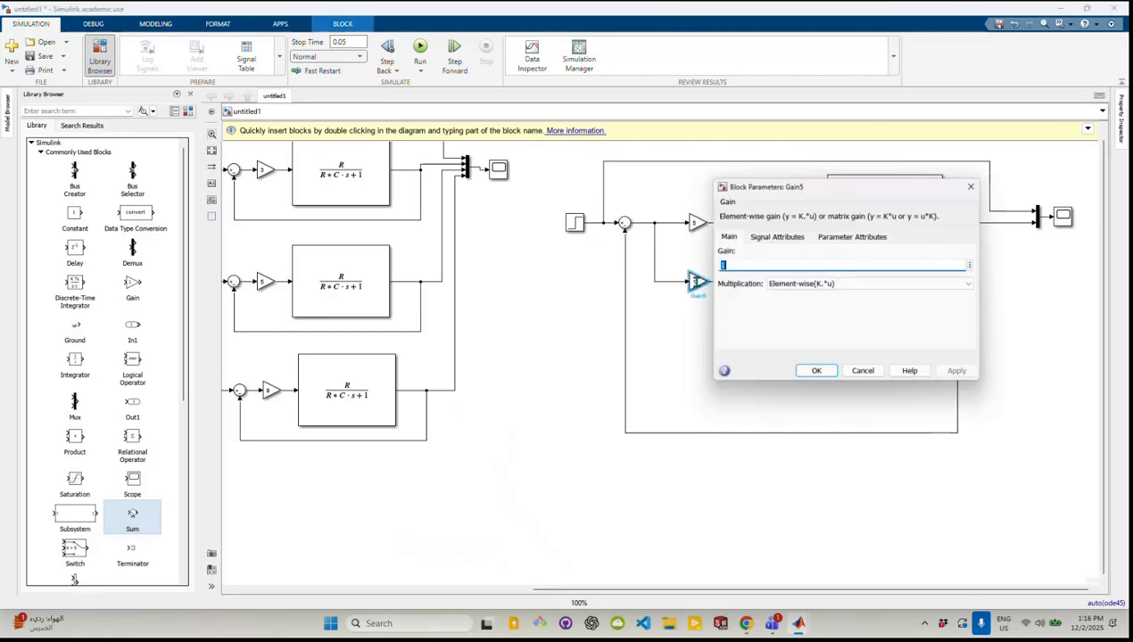
text(5)
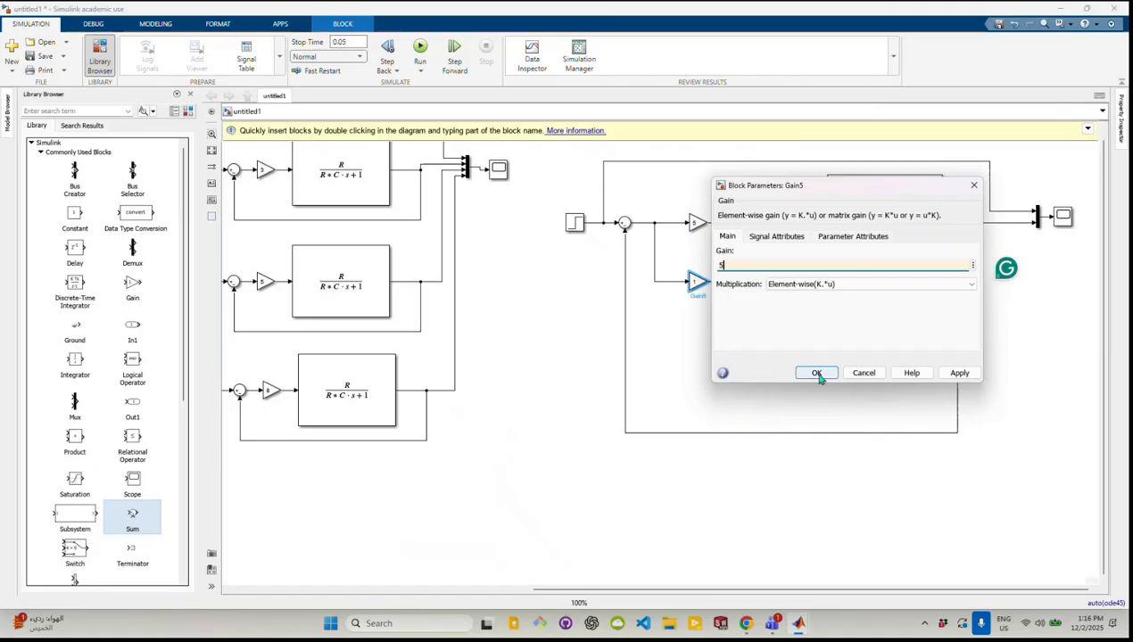
click(817, 373)
Raise the PI loop's feedback line closer to the integrator branch
click(723, 340)
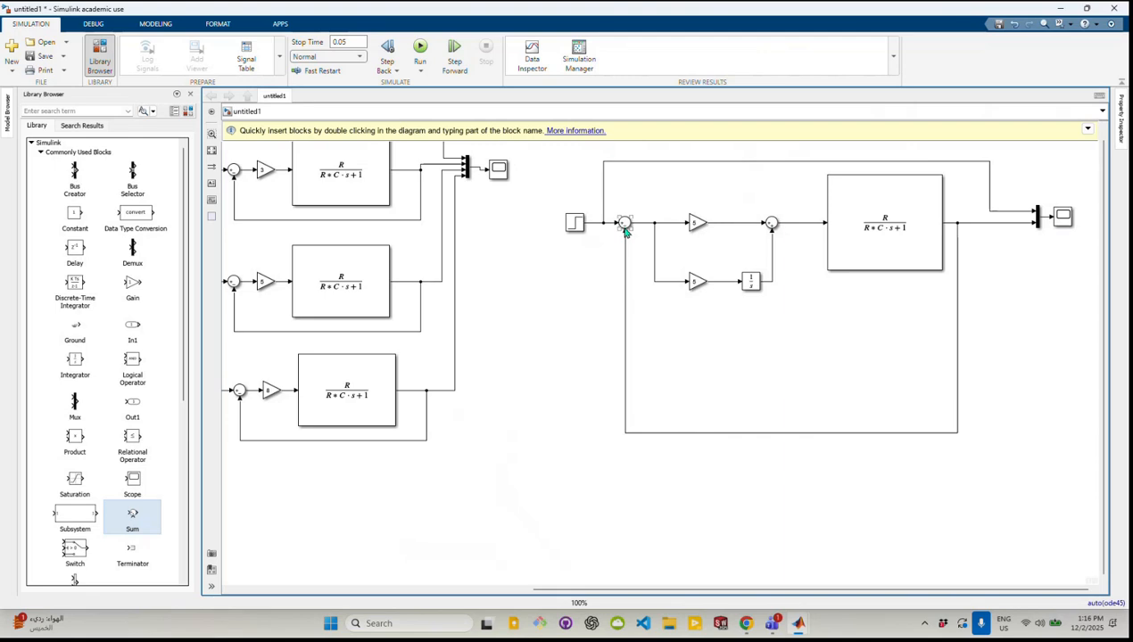
drag(775, 434, 776, 353)
click(758, 437)
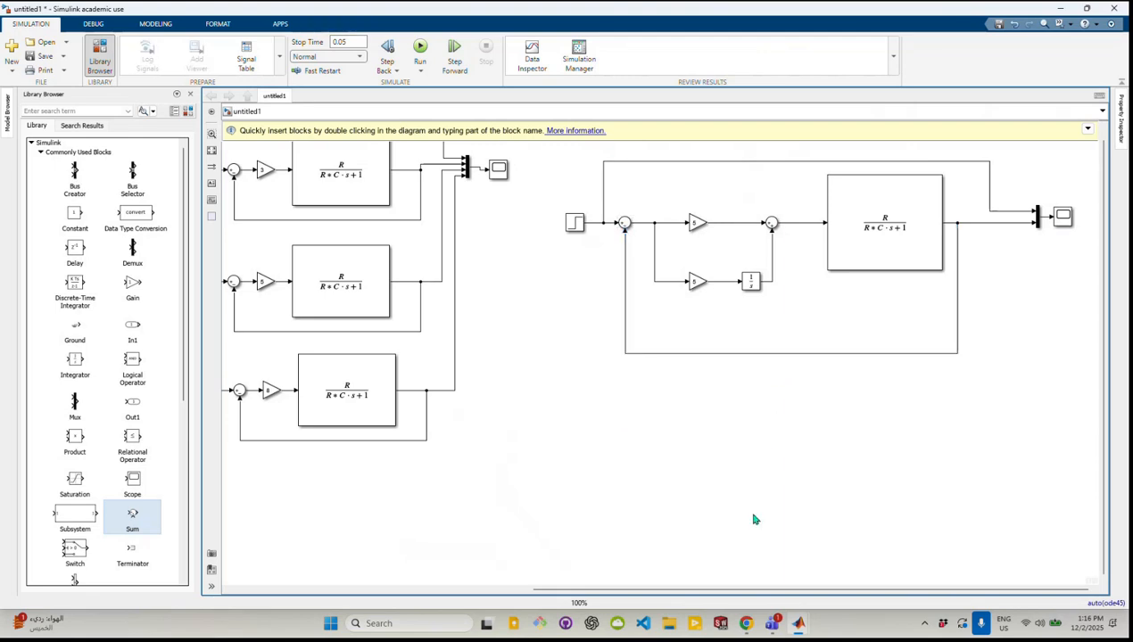
Switch to Chrome and check the required step magnitude and controller gains in the PI Controller 2 PDF
click(747, 624)
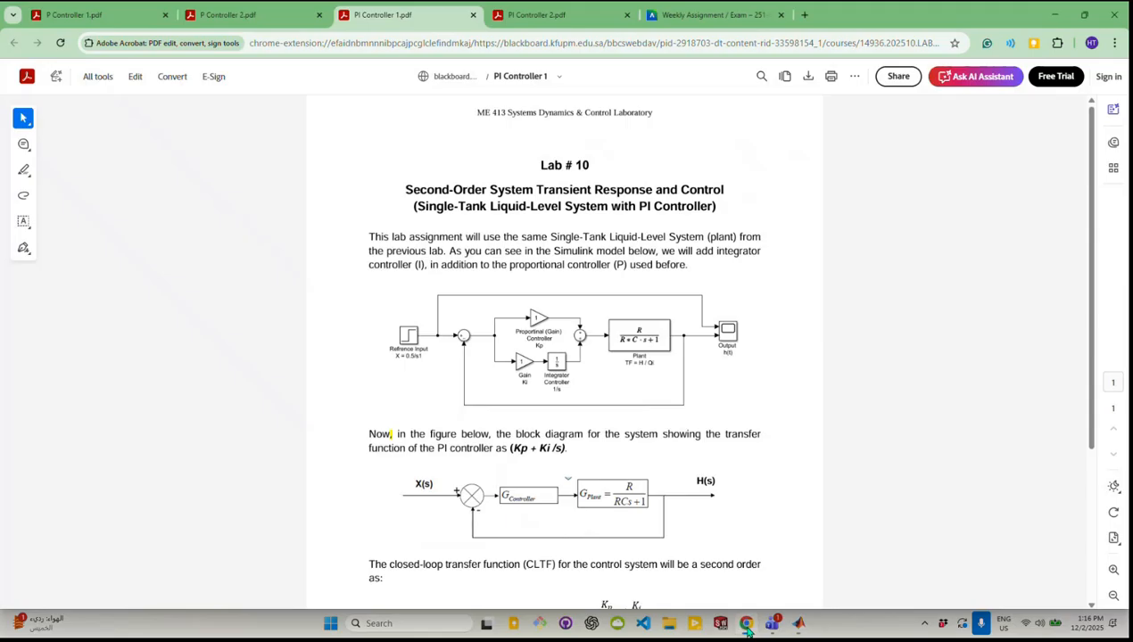
click(562, 16)
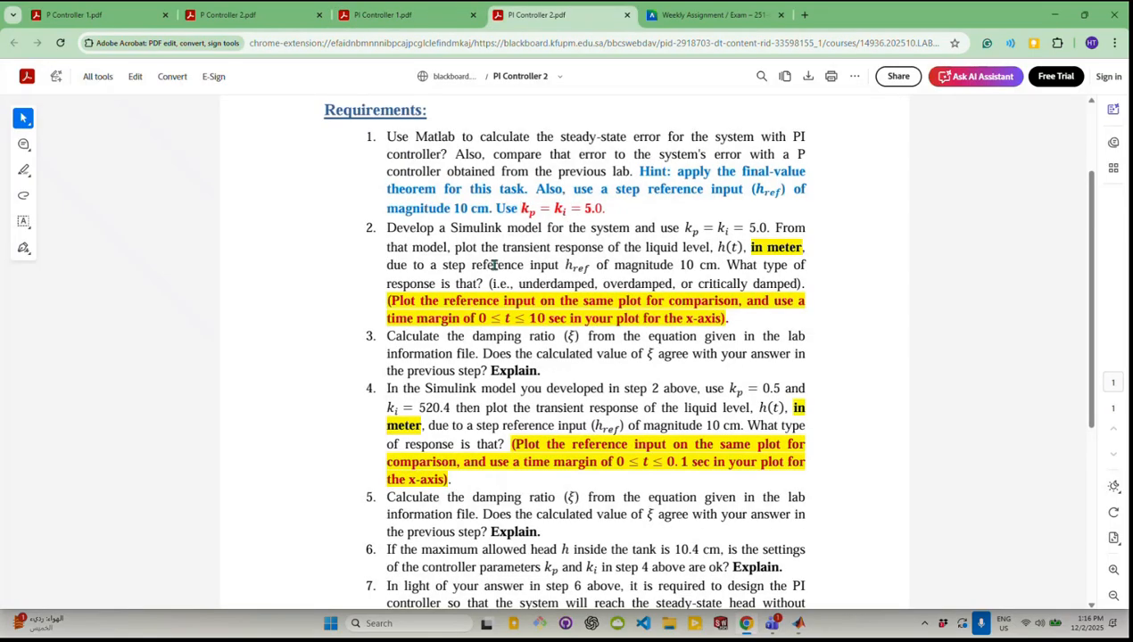
scroll(589, 229, up, 3)
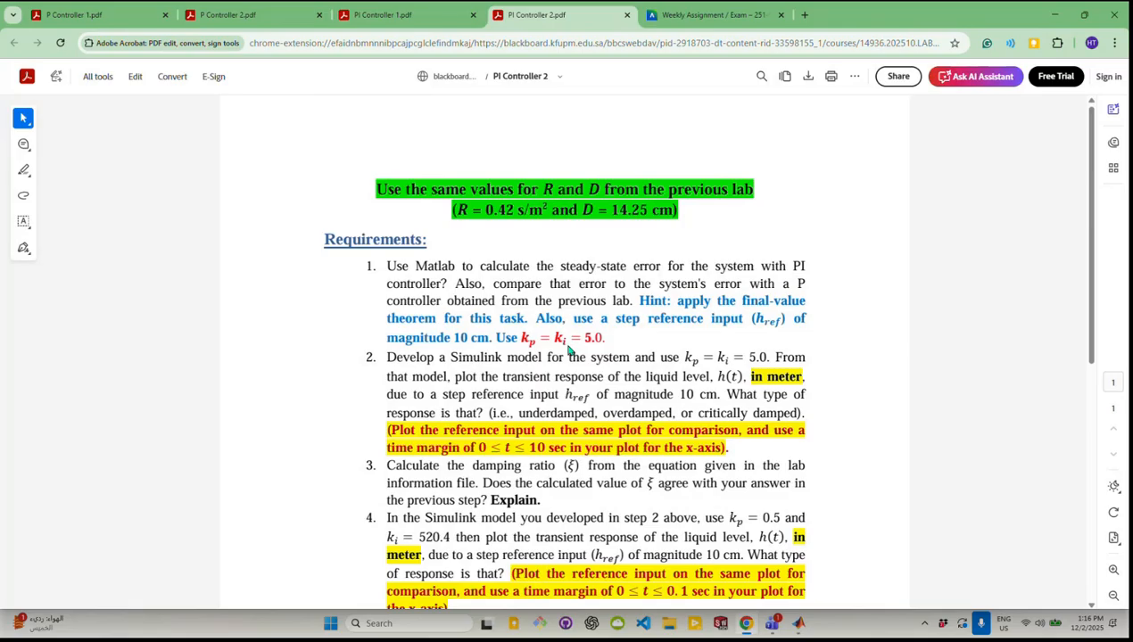
drag(457, 338, 493, 336)
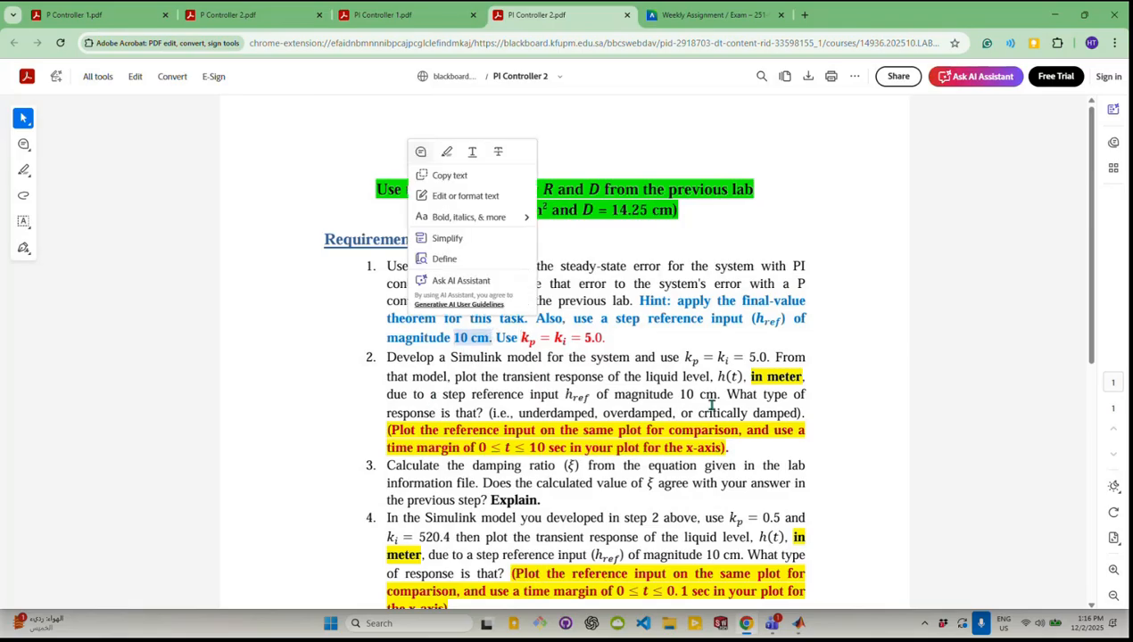
Switch to Simulink and check the parameters of the PI loop's Step block
mouse_move(799, 627)
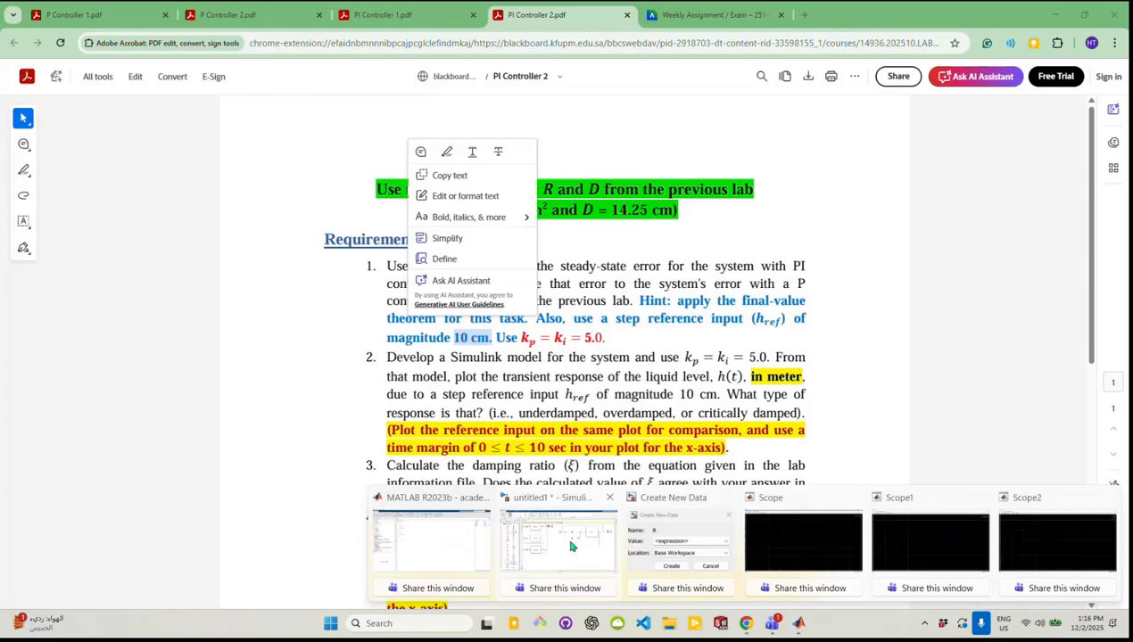
click(576, 510)
double_click(574, 222)
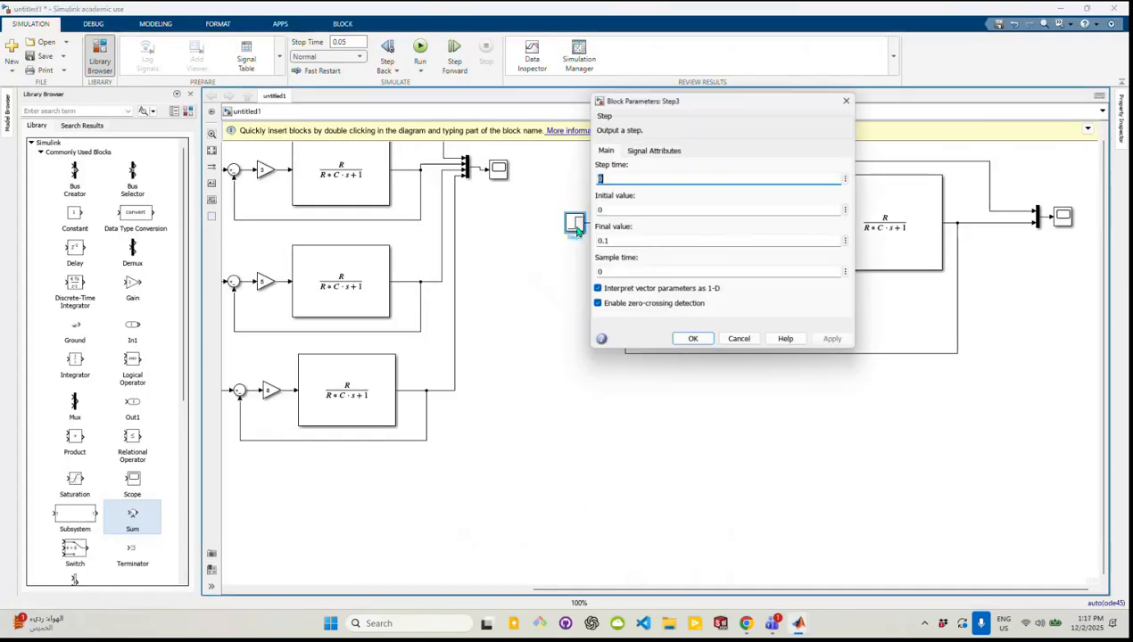
click(693, 342)
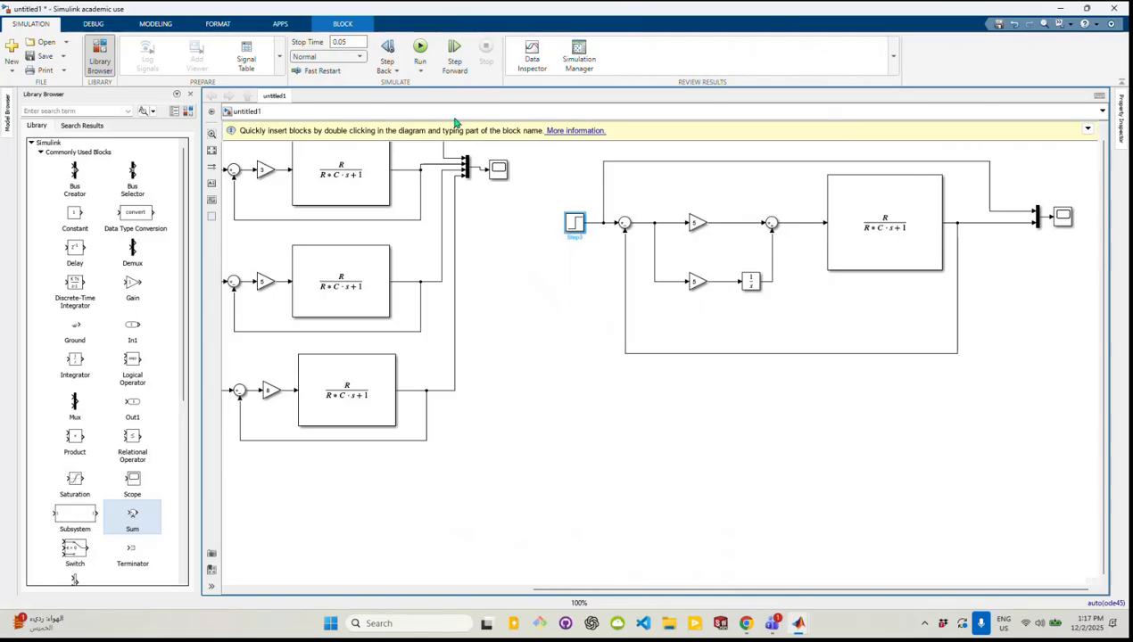
Switch to Chrome and read requirements 1 and 2 of the PI Controller 2 PDF, including the plot's time range
click(746, 624)
click(589, 376)
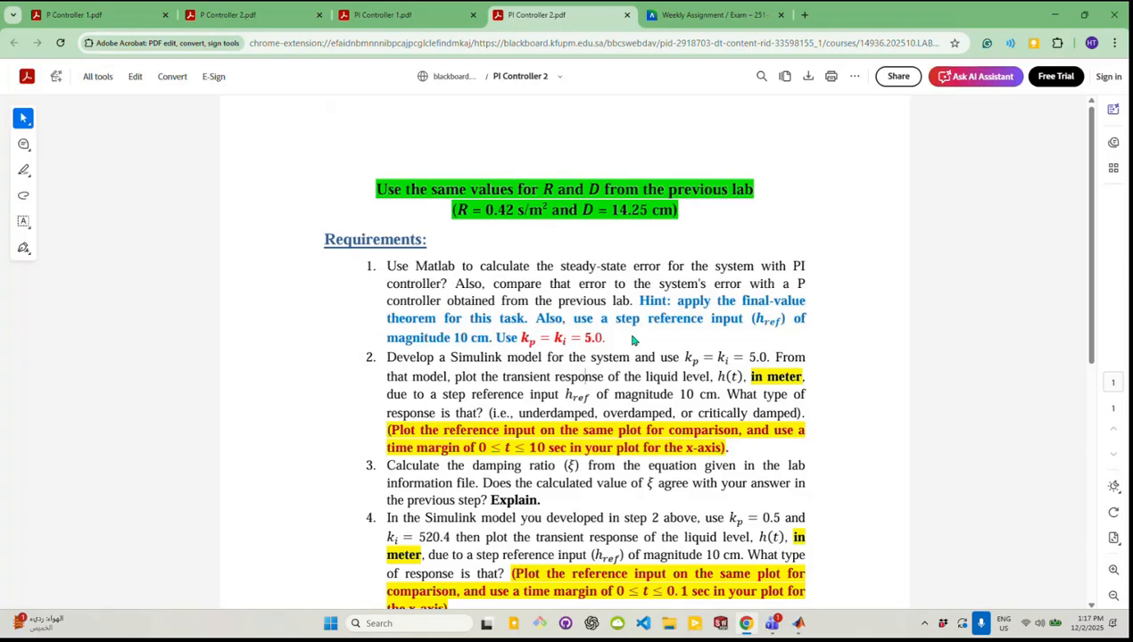
scroll(575, 379, down, 1)
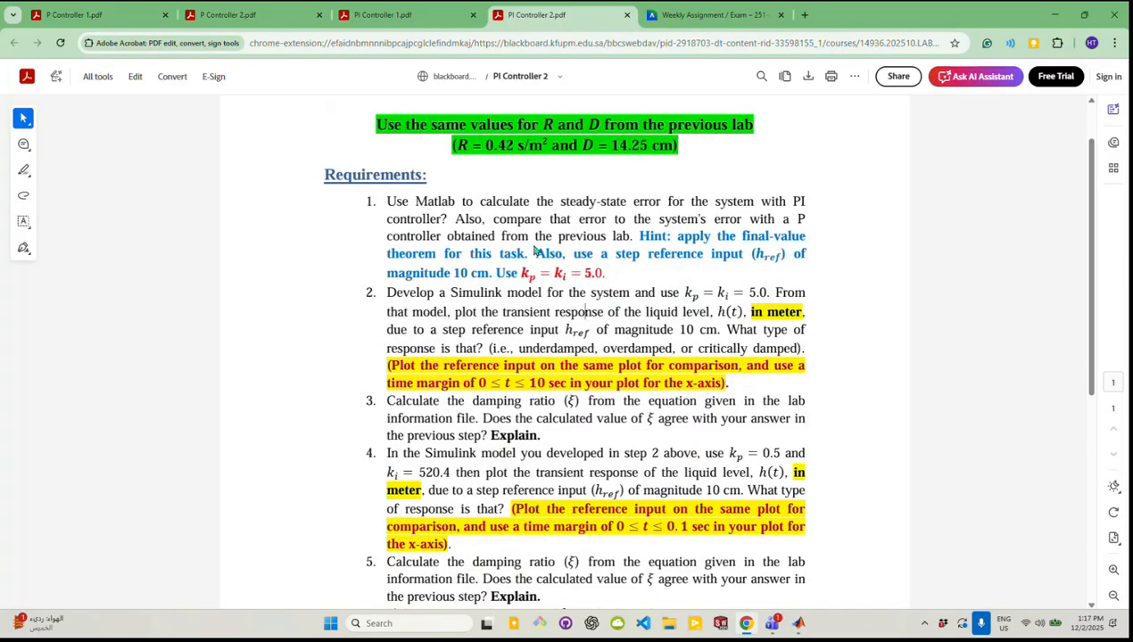
drag(385, 202, 613, 276)
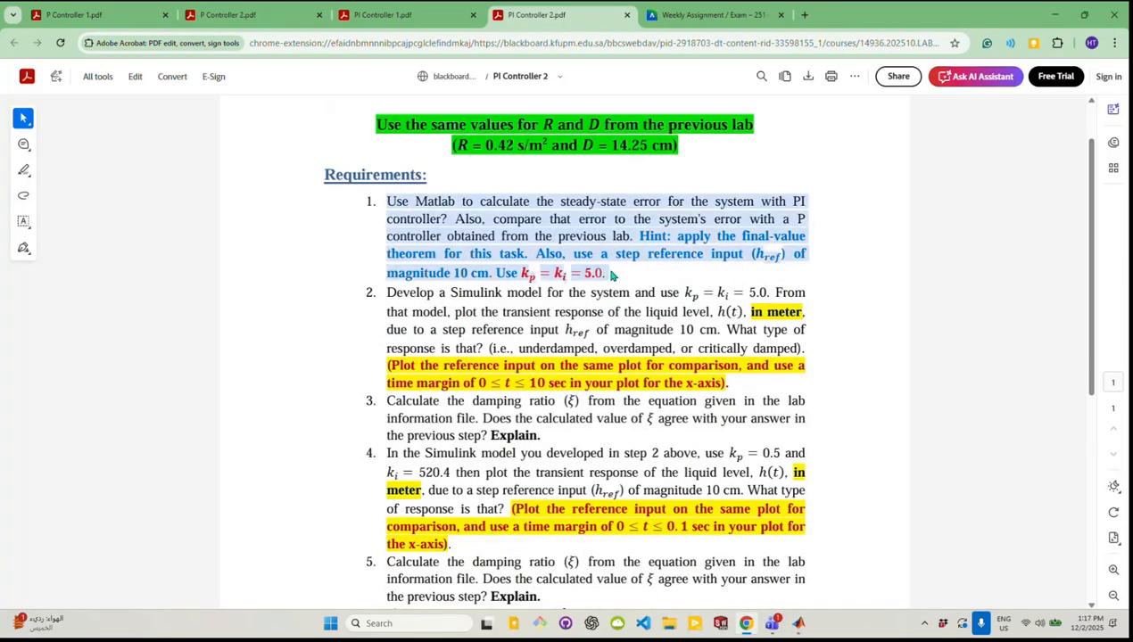
click(617, 278)
drag(386, 291, 620, 329)
click(487, 309)
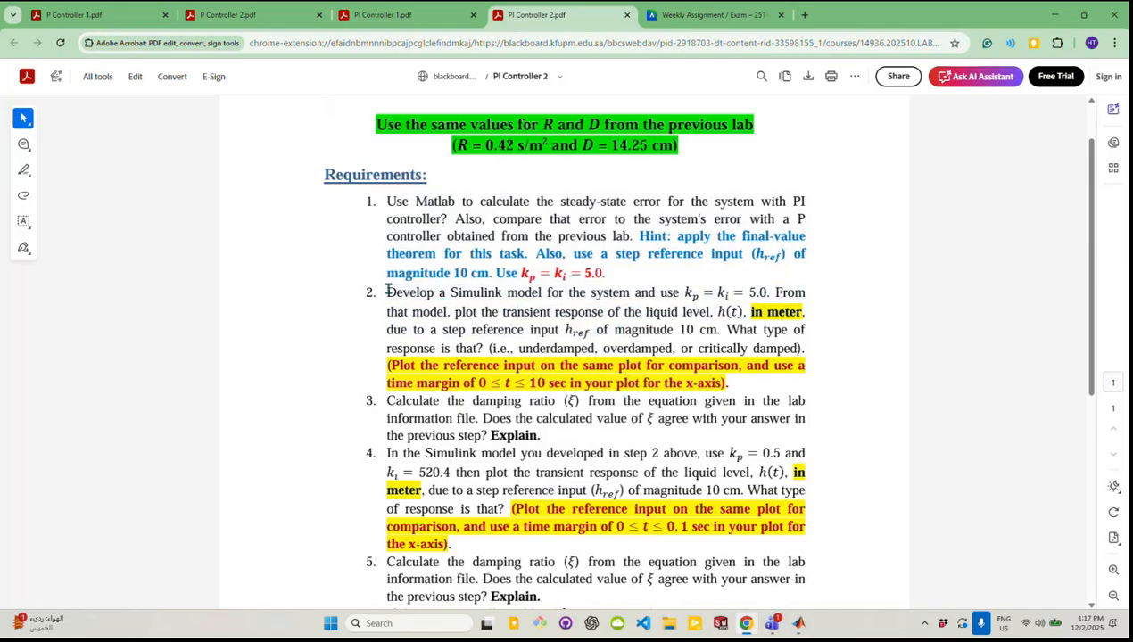
drag(387, 292, 772, 295)
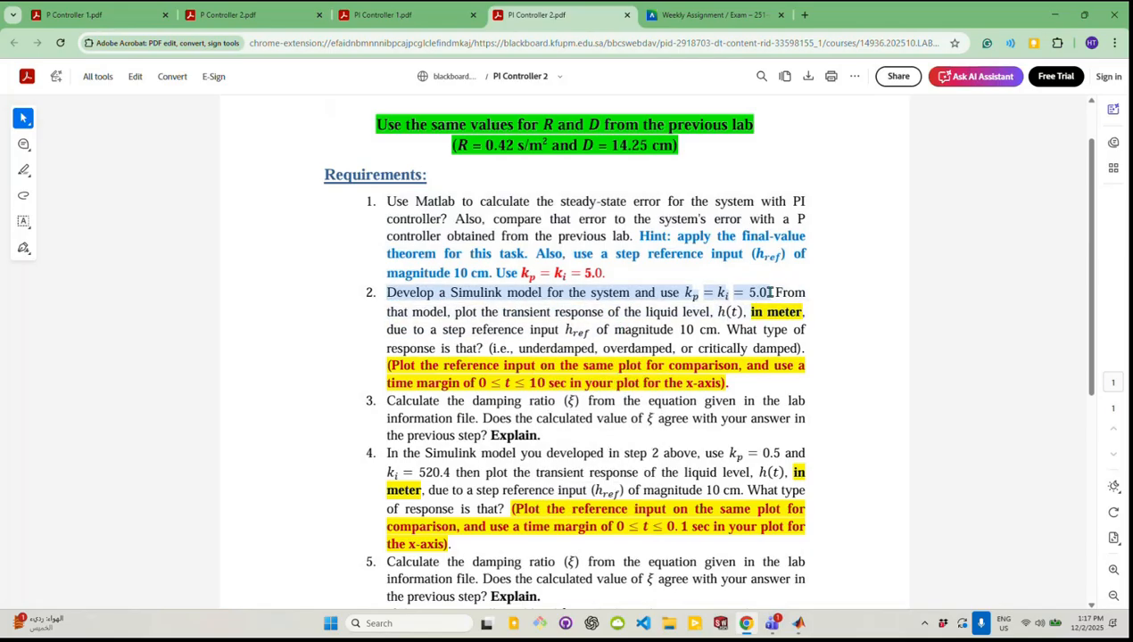
click(725, 339)
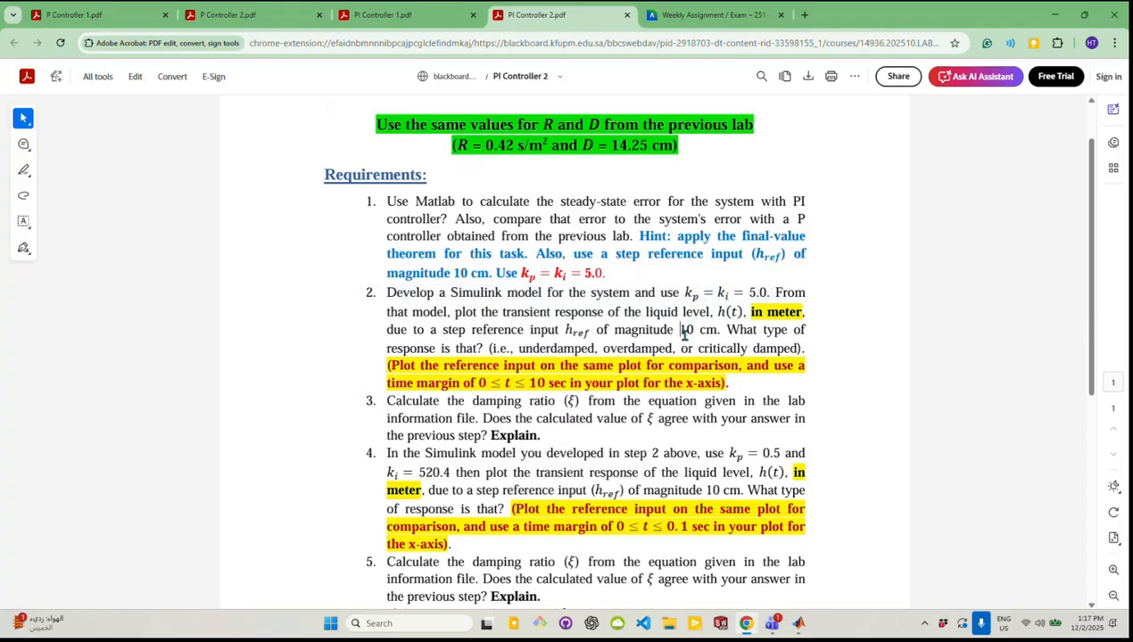
double_click(635, 383)
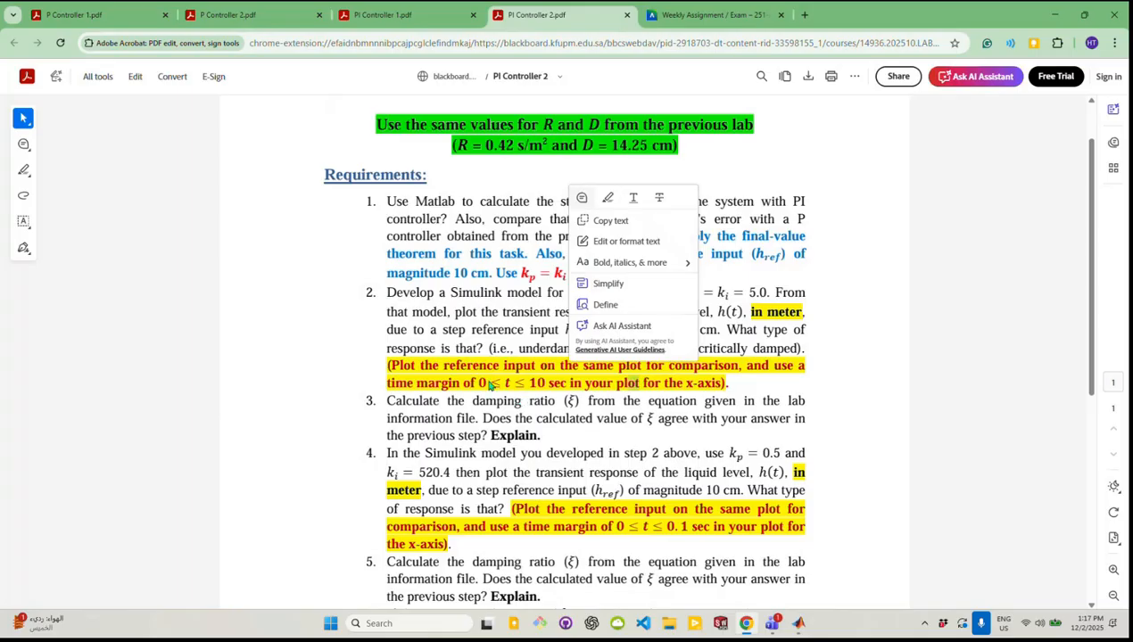
drag(477, 382, 594, 378)
Switch to Simulink, set the simulation stop time to 10 and run the model
mouse_move(807, 624)
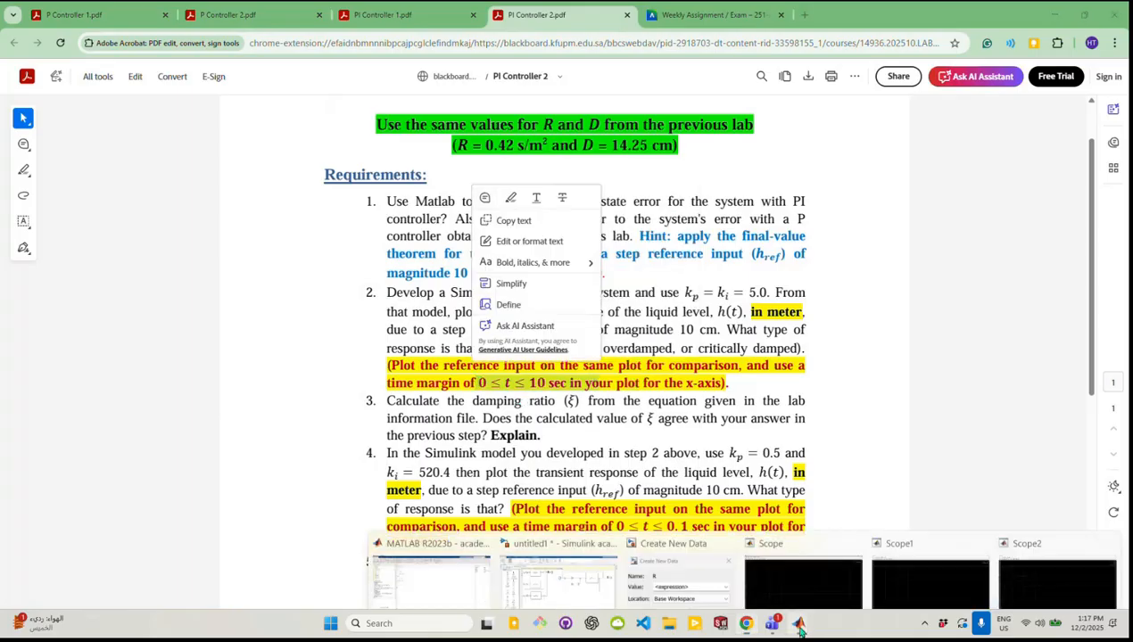
click(575, 539)
click(360, 42)
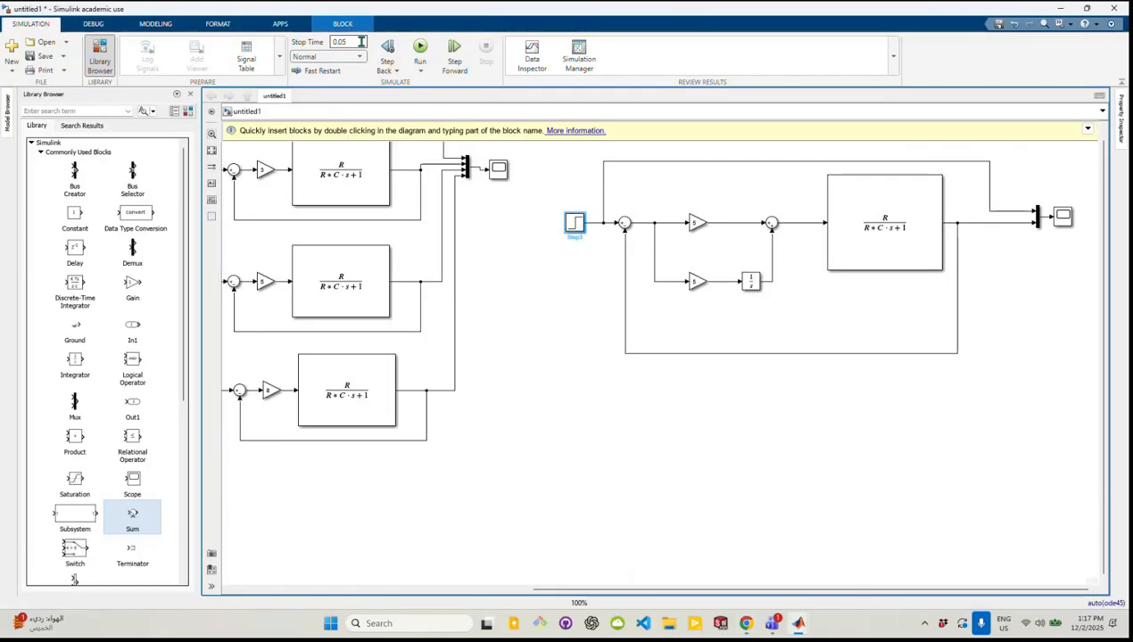
text(10)
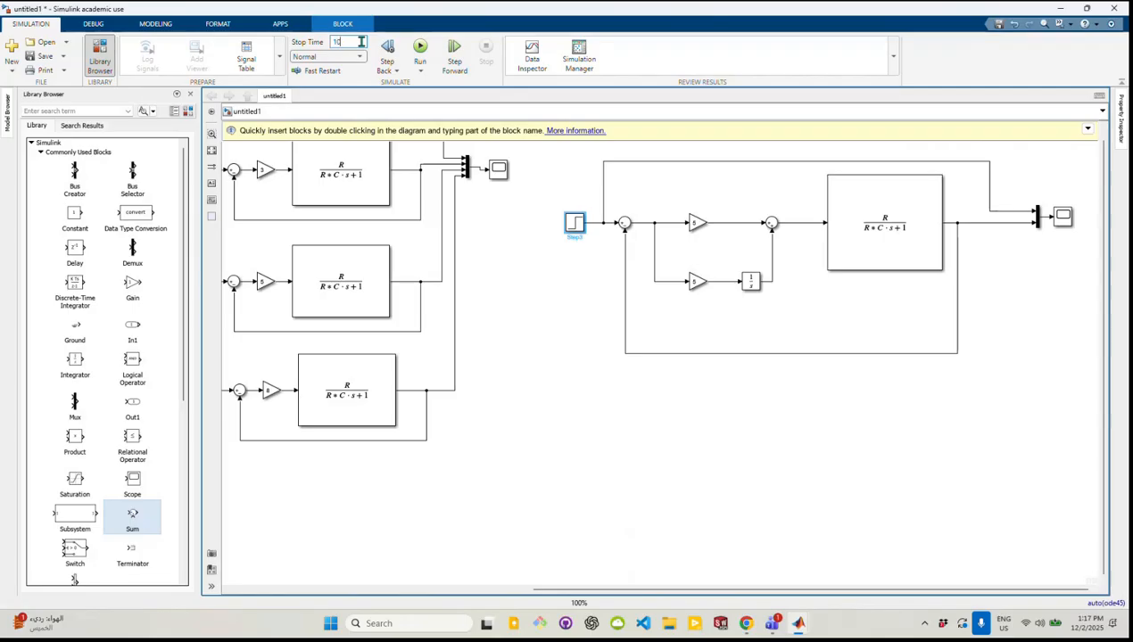
click(420, 49)
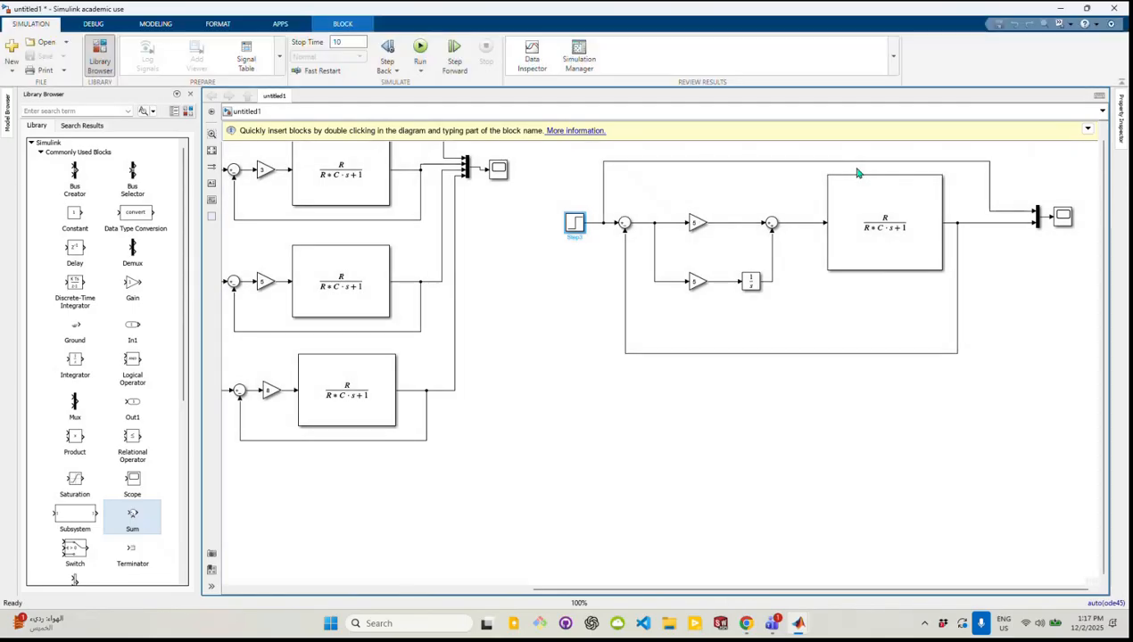
Open the PI loop's scope and rename the transfer function curve in its legend to "PI contoller Kp=Ki=5", keeping the curve shown
click(1064, 219)
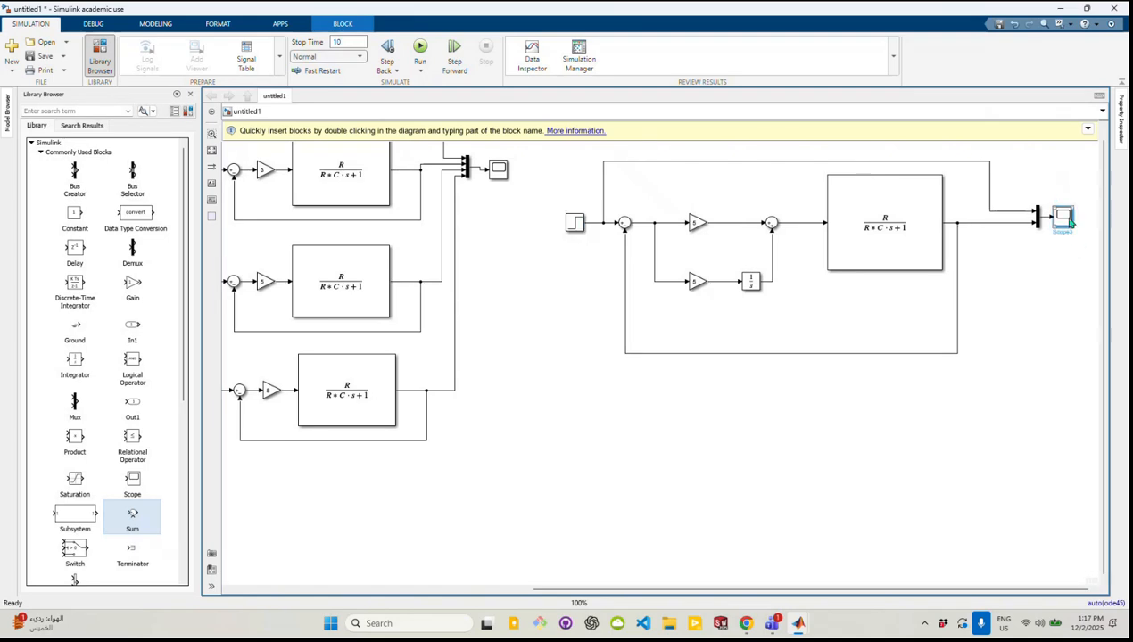
double_click(1069, 223)
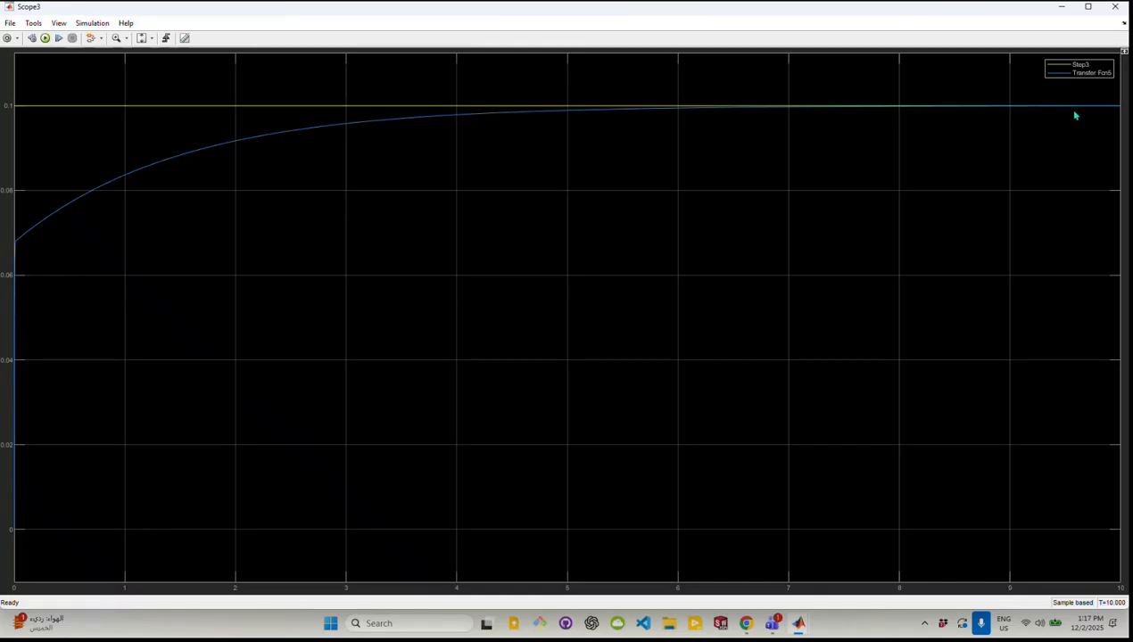
click(1090, 75)
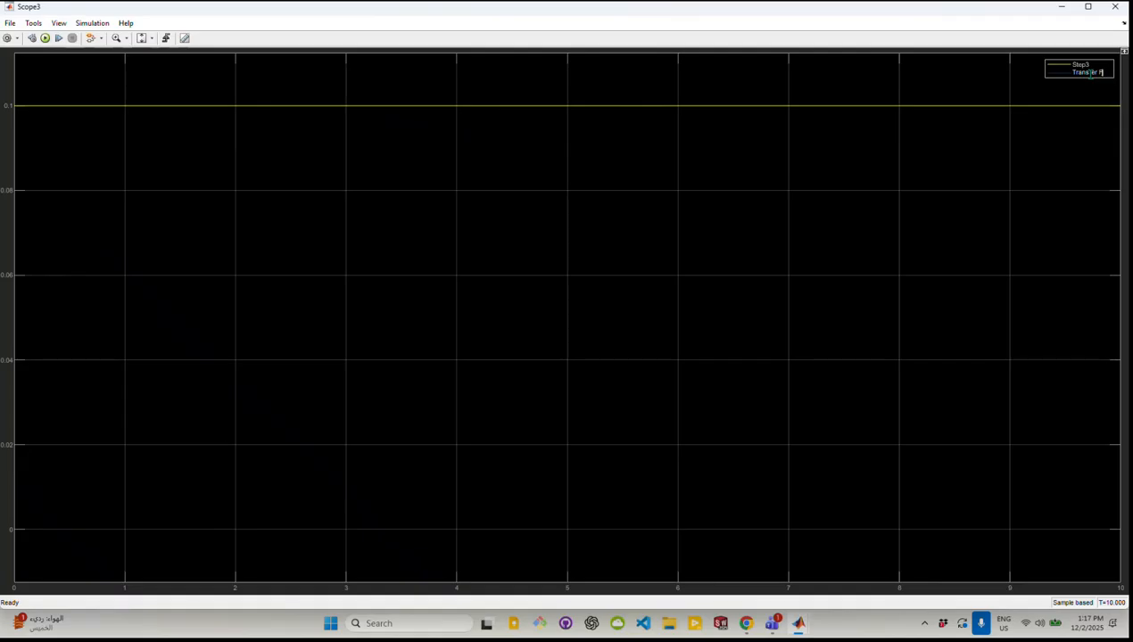
key(BackSpace)
key(BackSpace)
click(1053, 77)
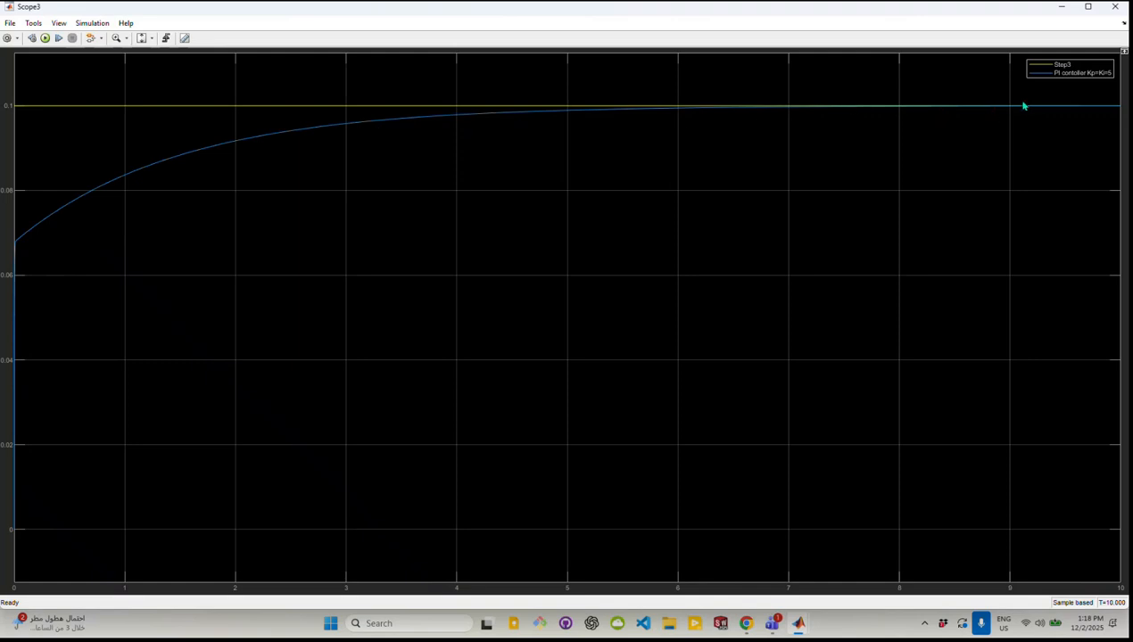
Switch to Chrome and read through the remaining requirements of the PI Controller 2 PDF
click(745, 622)
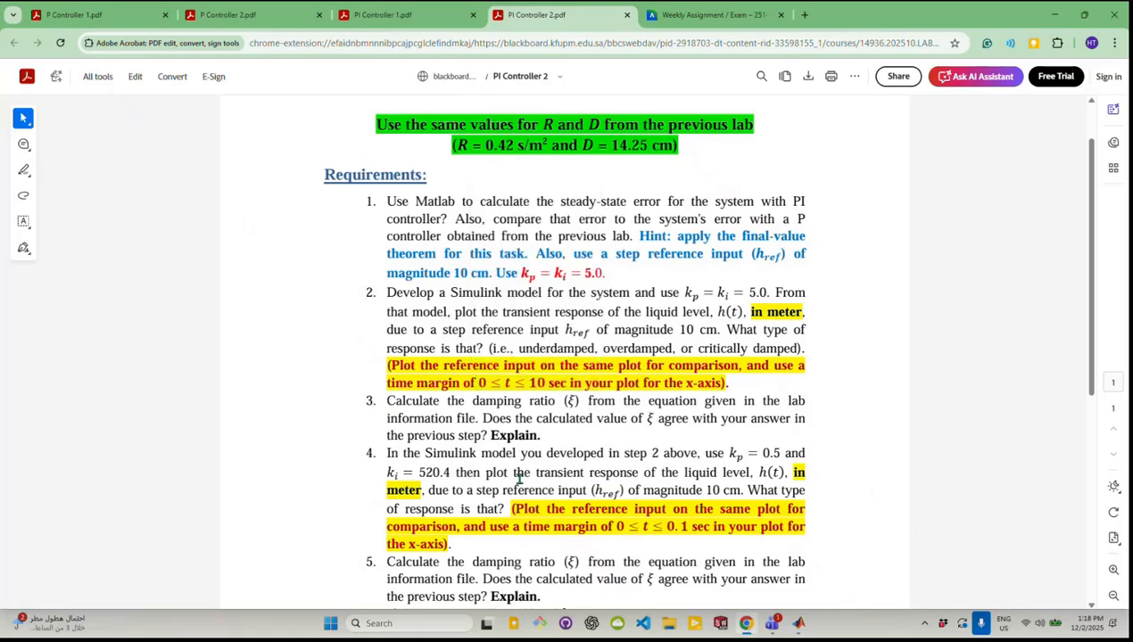
scroll(519, 479, down, 3)
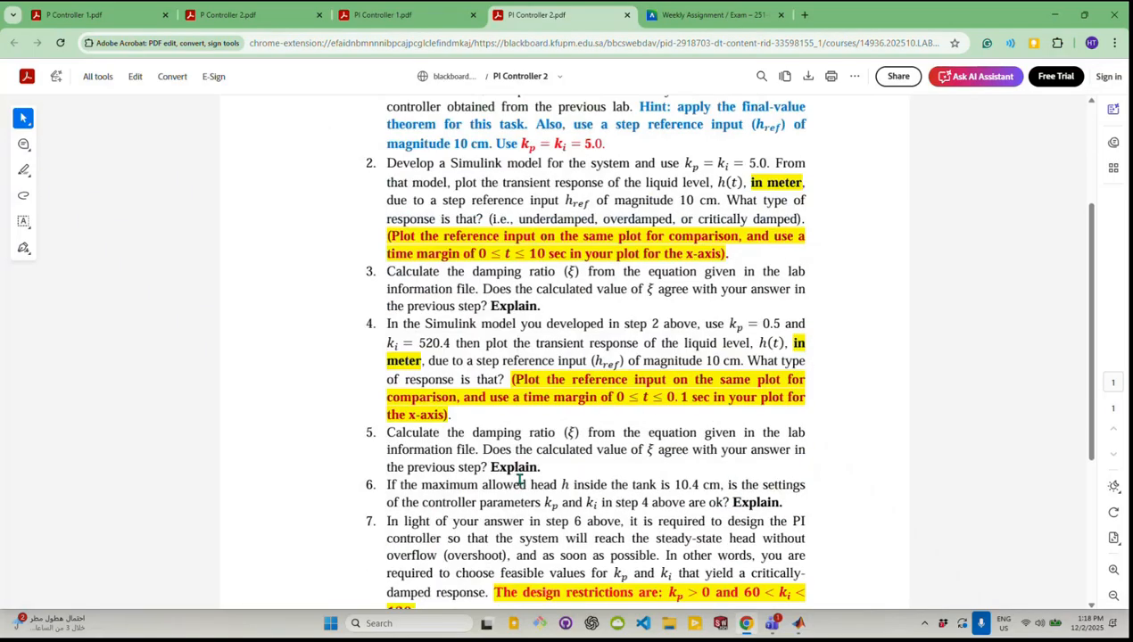
scroll(522, 484, down, 3)
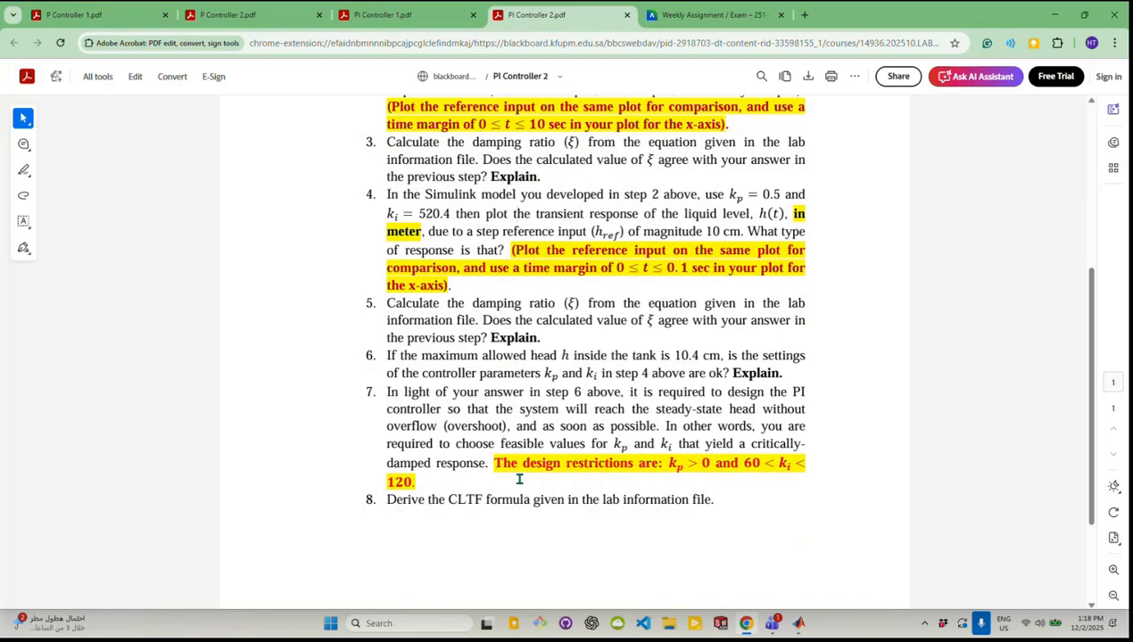
scroll(519, 479, up, 7)
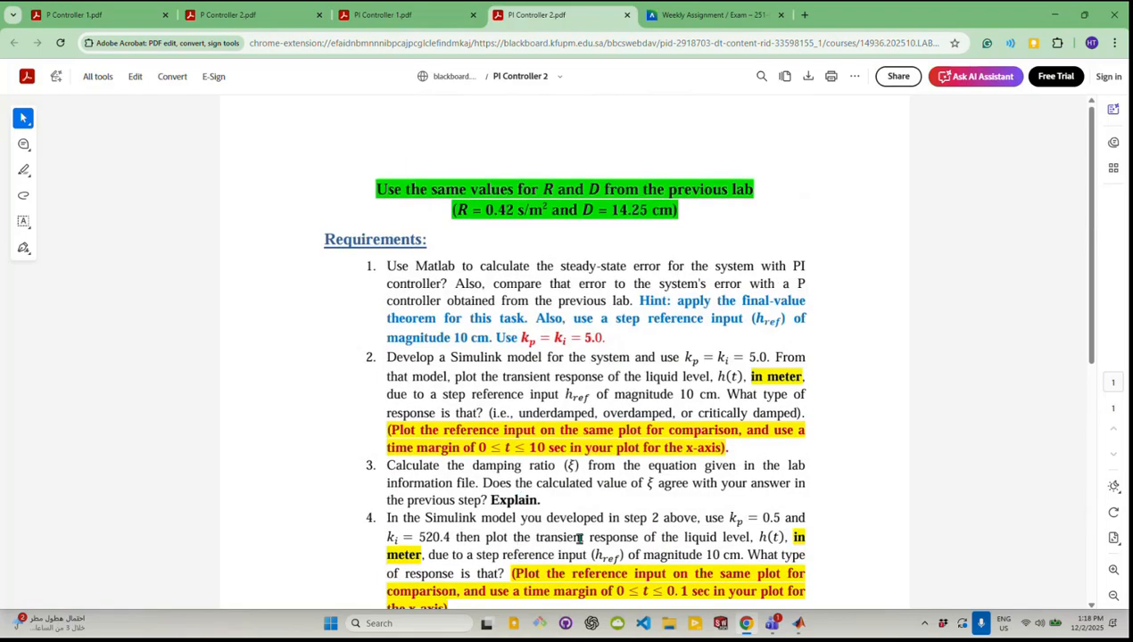
Switch to Simulink and review all the tank loops in the model, ending on the PI loop
mouse_move(797, 615)
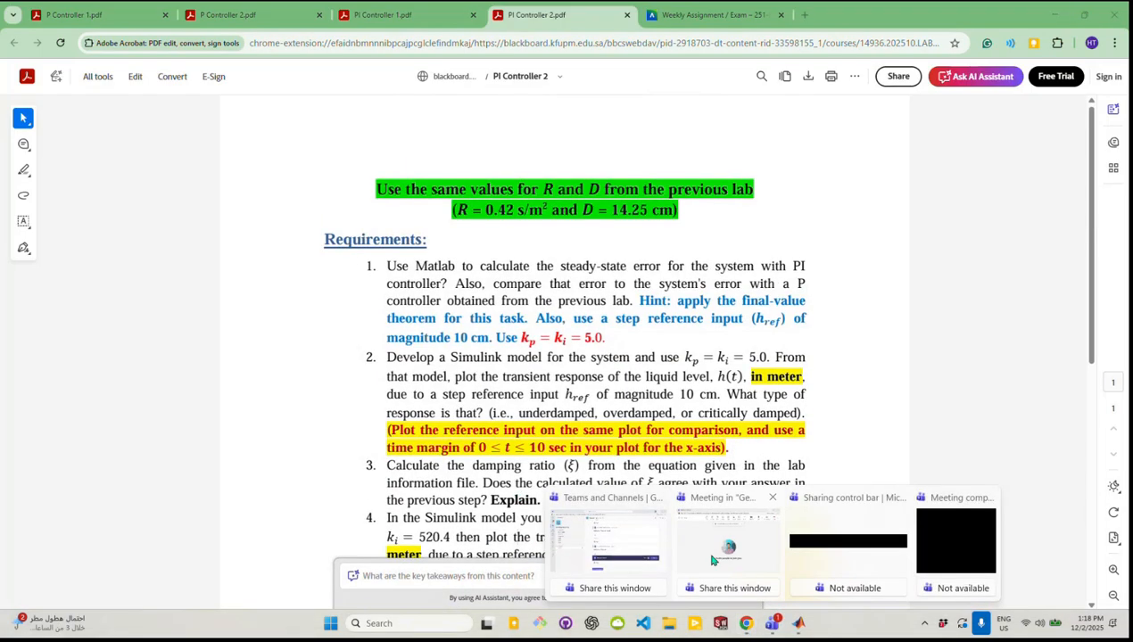
mouse_move(714, 561)
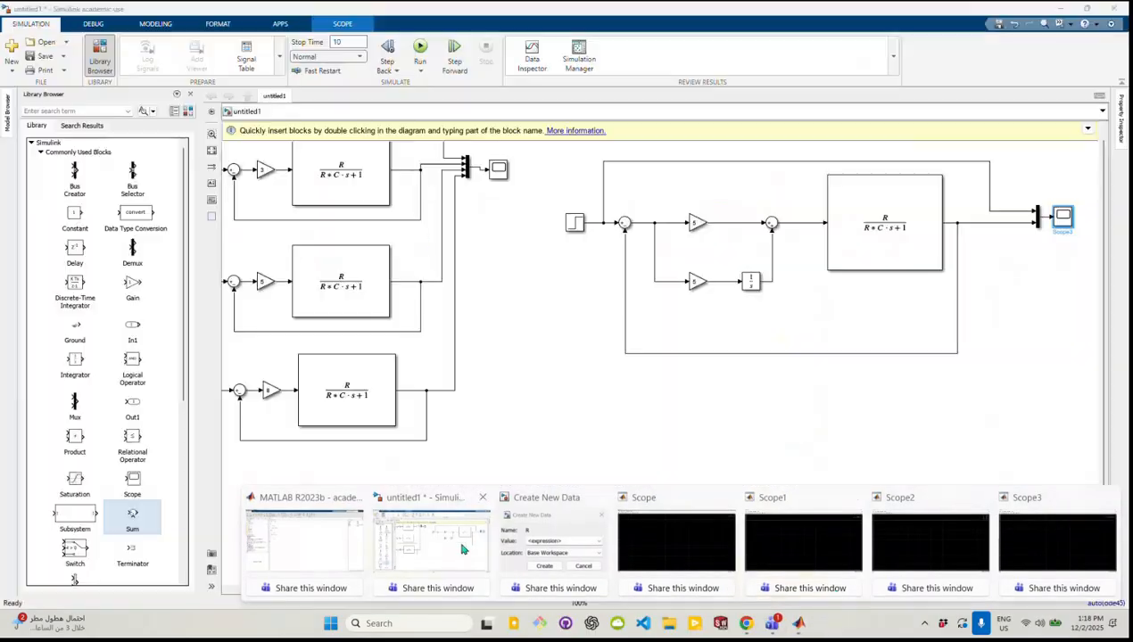
click(463, 549)
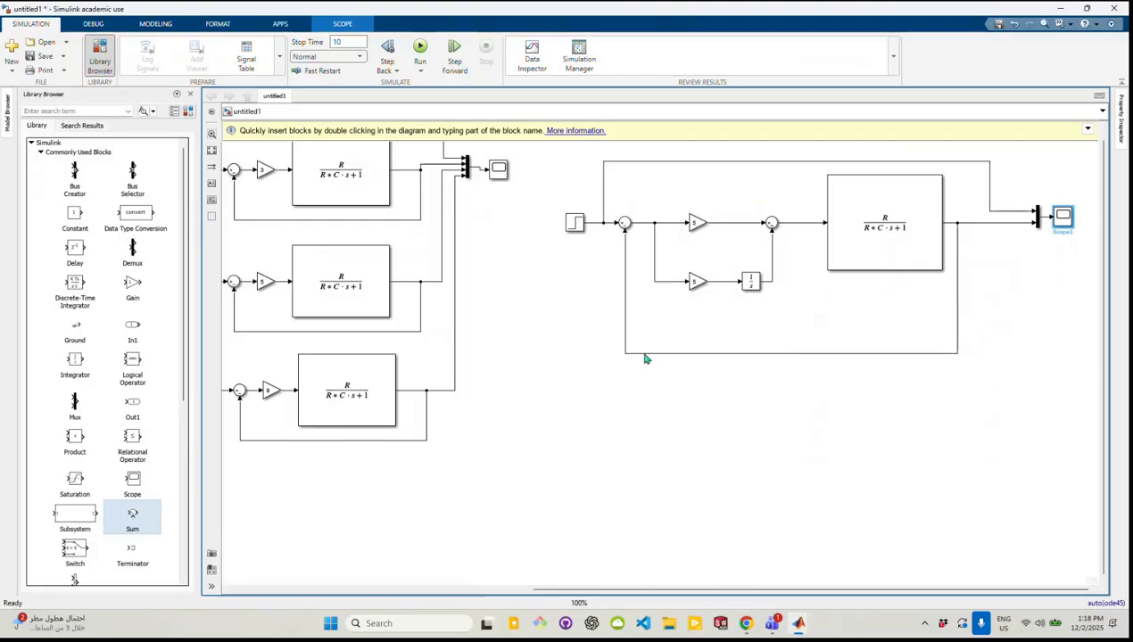
scroll(645, 359, up, 1)
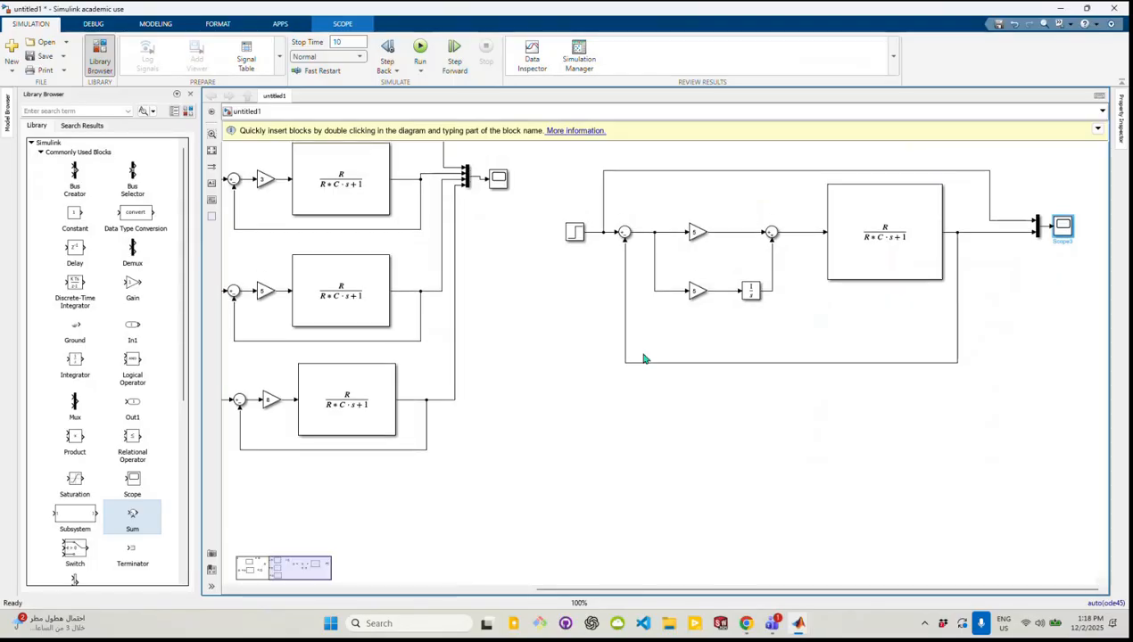
click(531, 411)
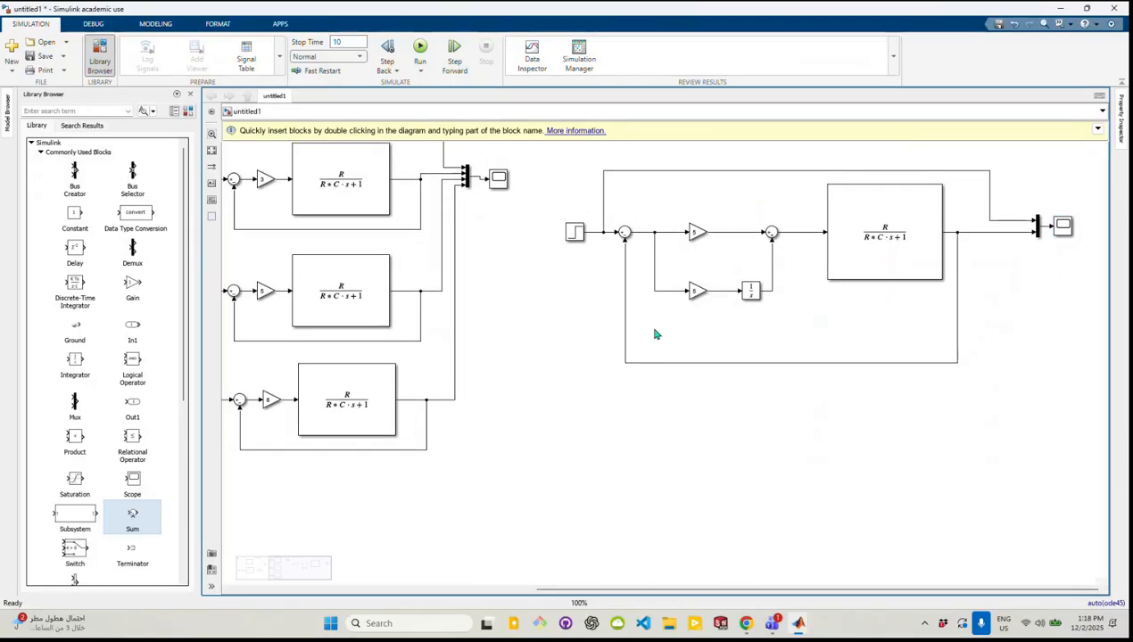
scroll(511, 360, down, 2)
scroll(511, 359, down, 1)
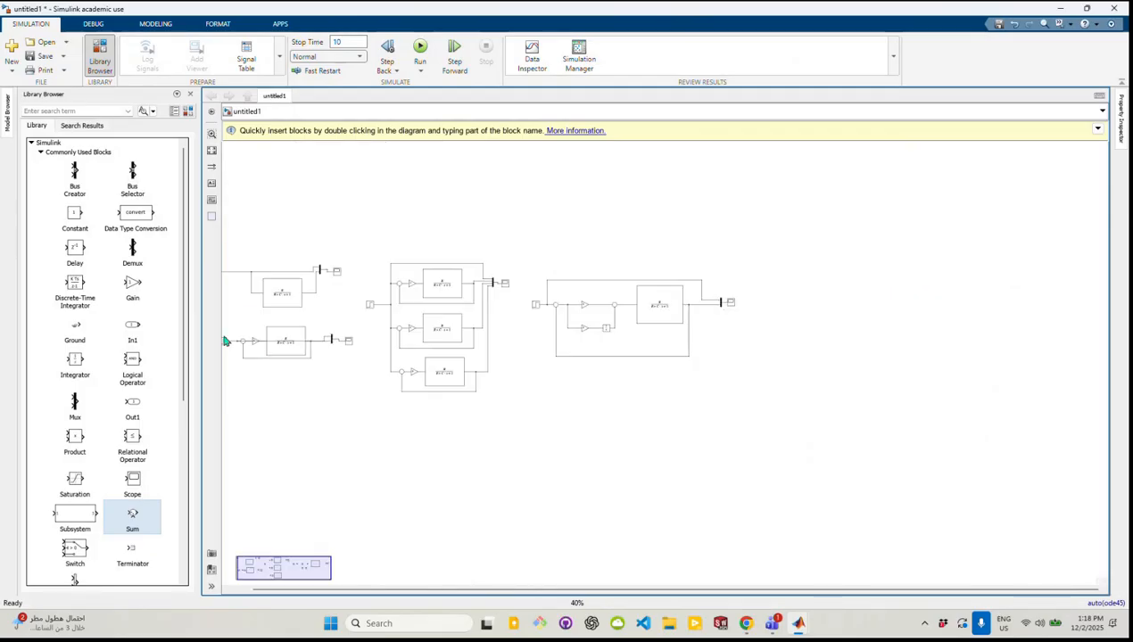
scroll(253, 325, down, 1)
scroll(248, 330, up, 1)
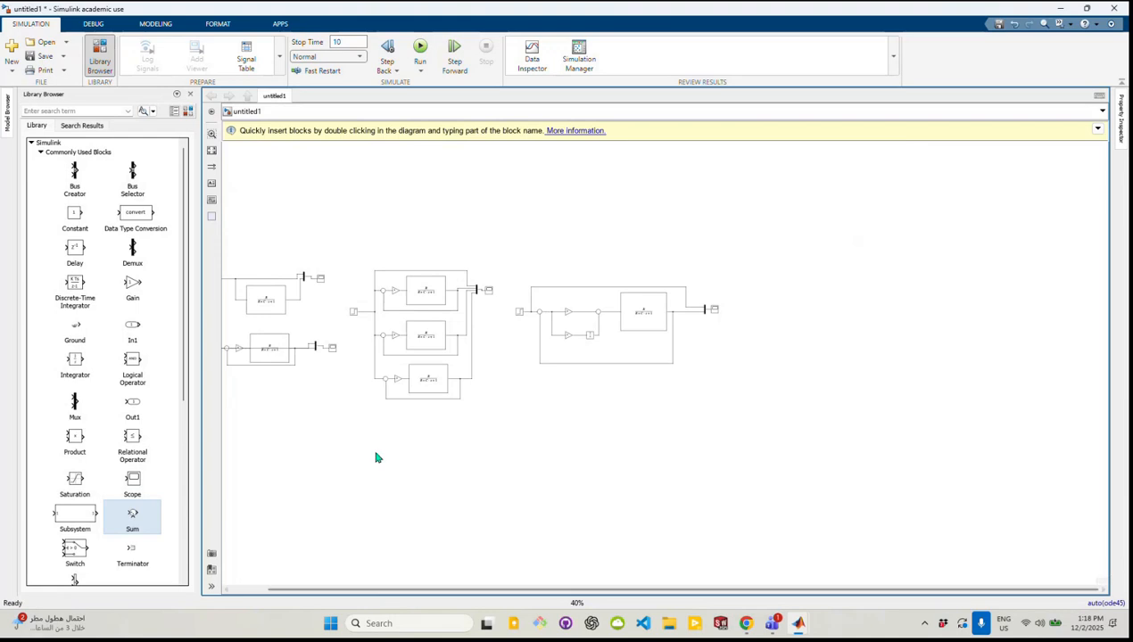
scroll(377, 454, down, 2)
scroll(268, 358, down, 2)
scroll(261, 363, up, 5)
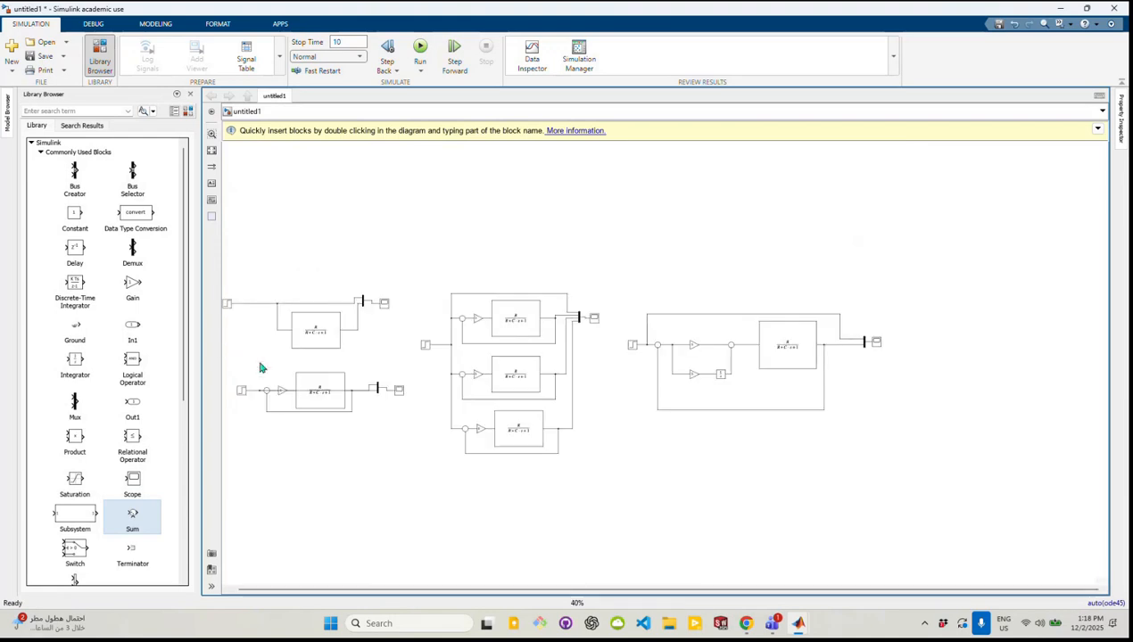
scroll(227, 312, up, 5)
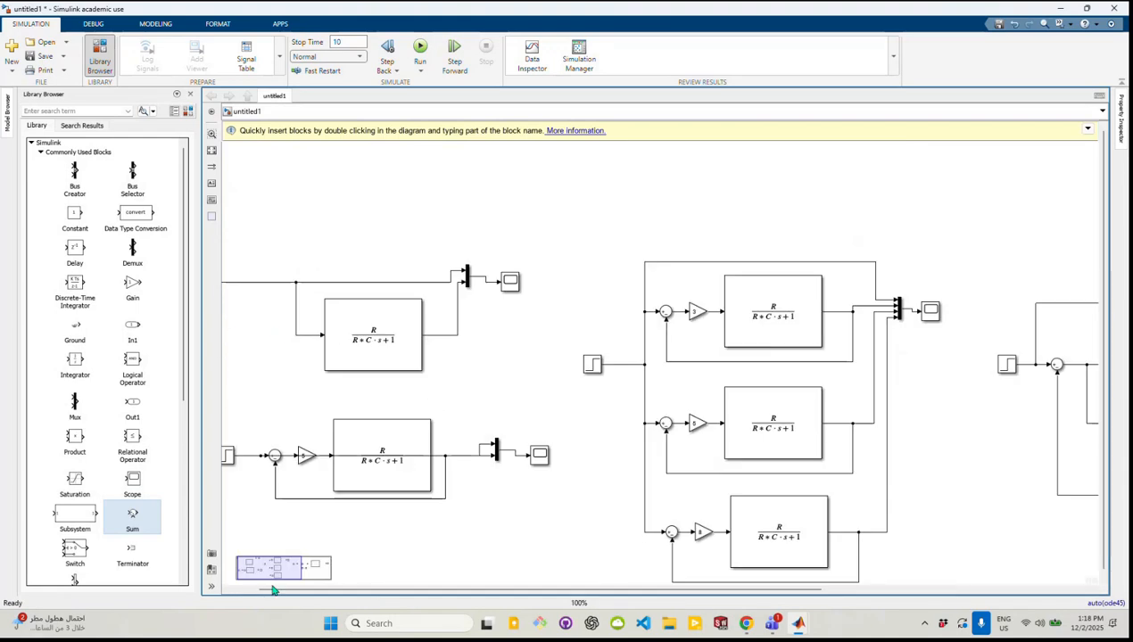
drag(271, 566, 313, 564)
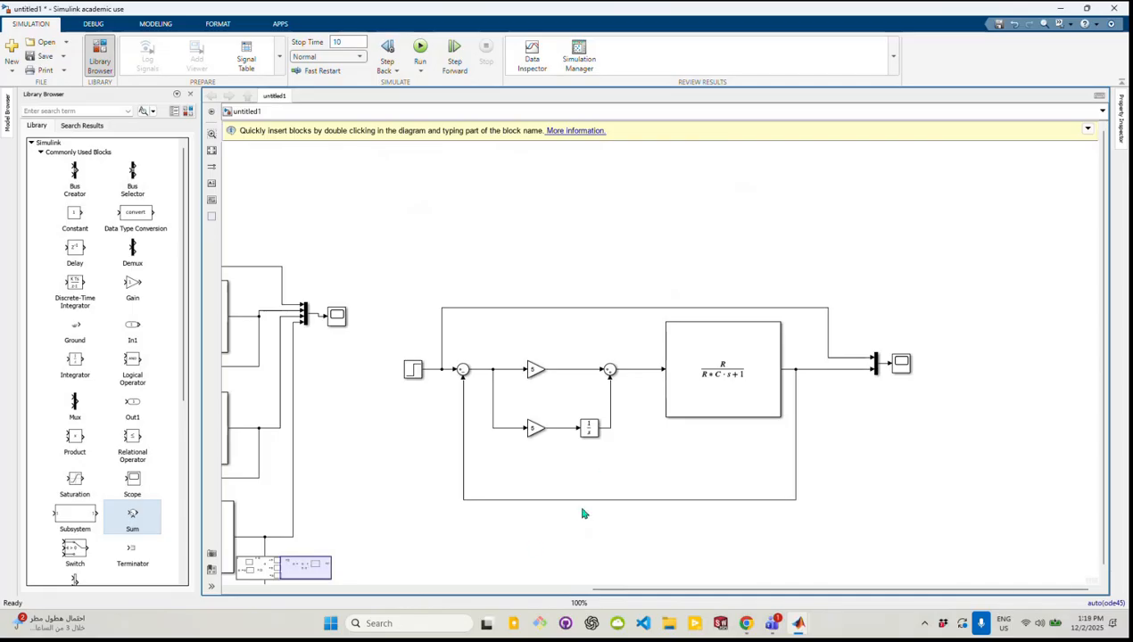
Switch to the Teams meeting window and open its recording and transcription options
mouse_move(774, 627)
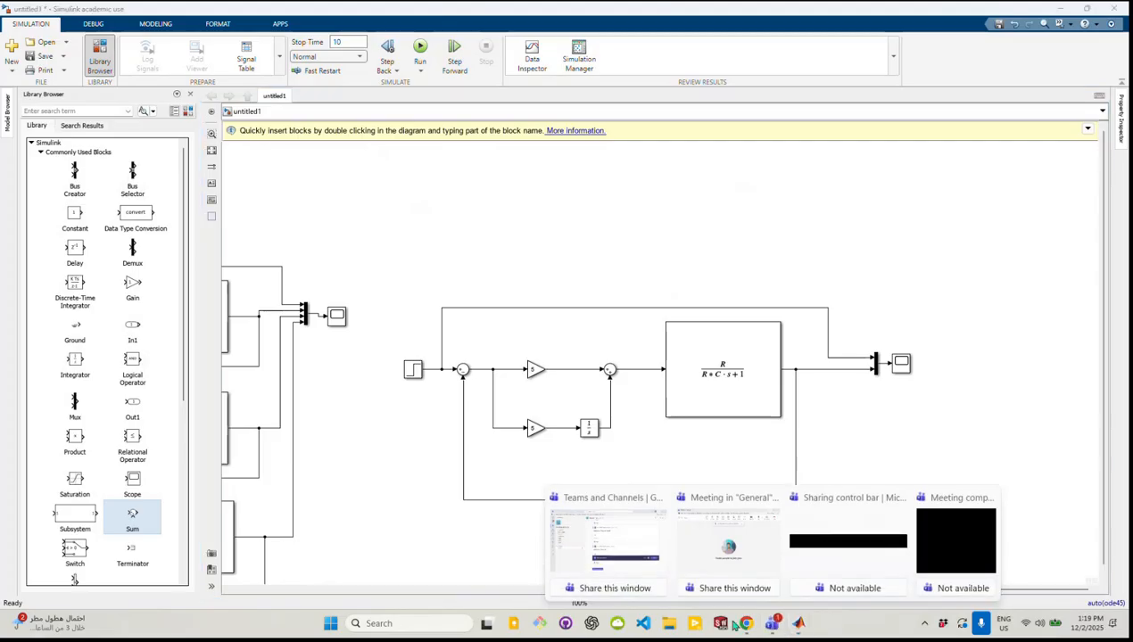
click(610, 535)
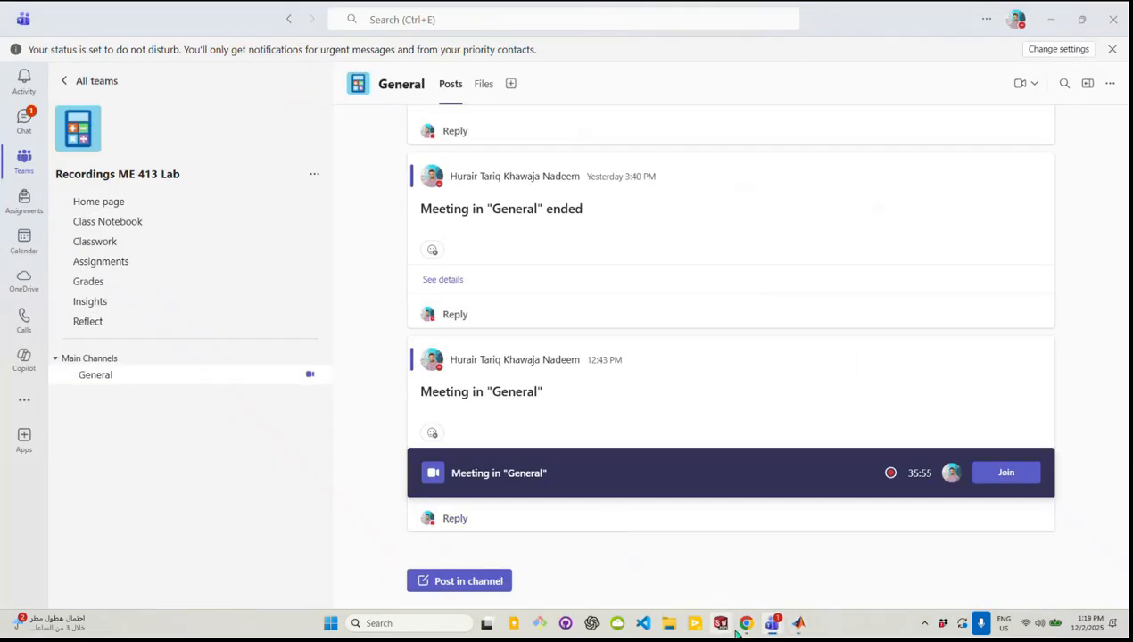
mouse_move(772, 624)
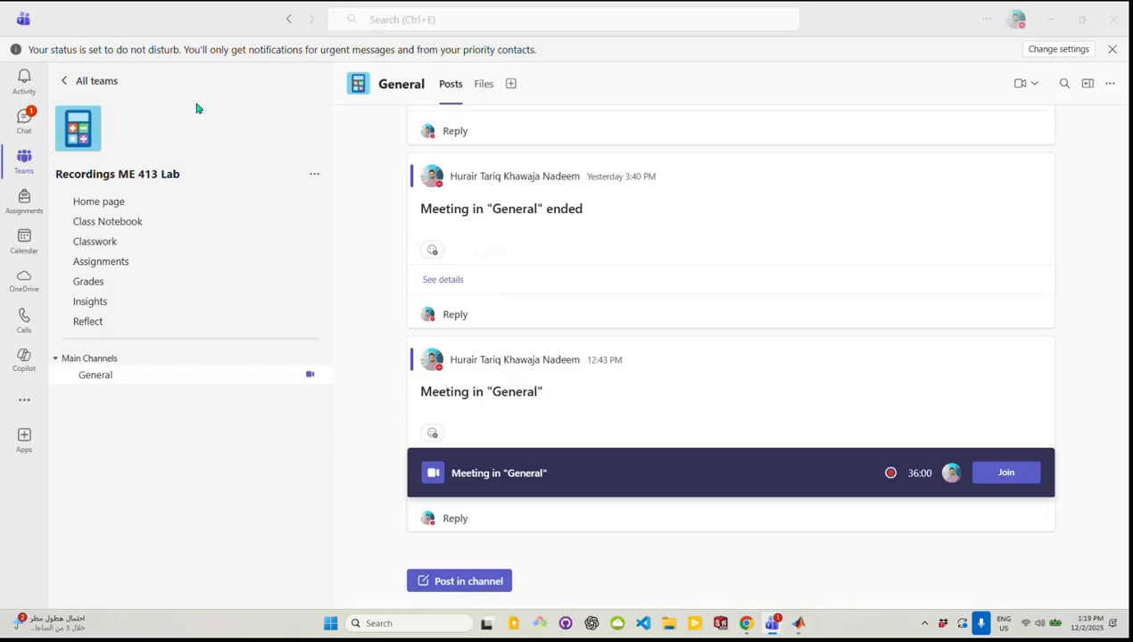
key(alt+Tab)
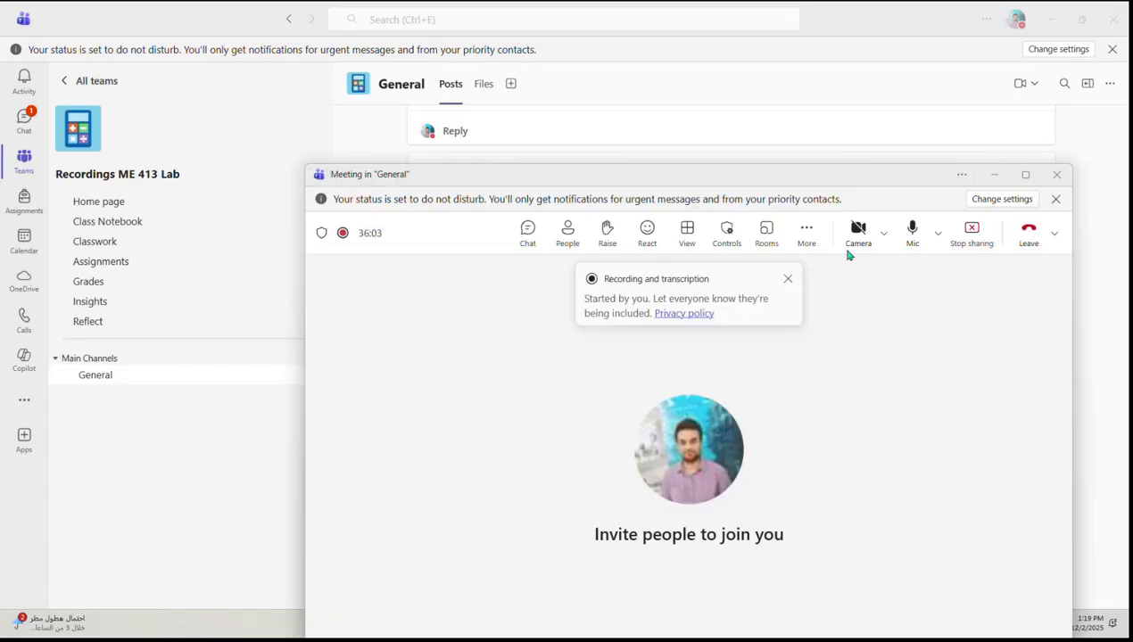
click(811, 232)
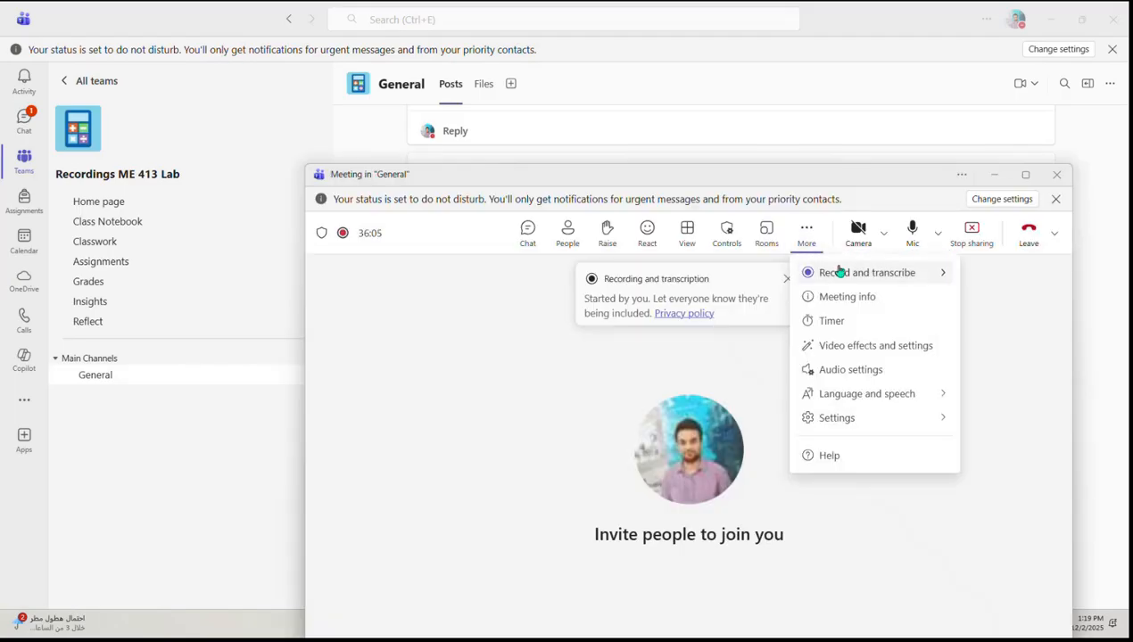
mouse_move(843, 274)
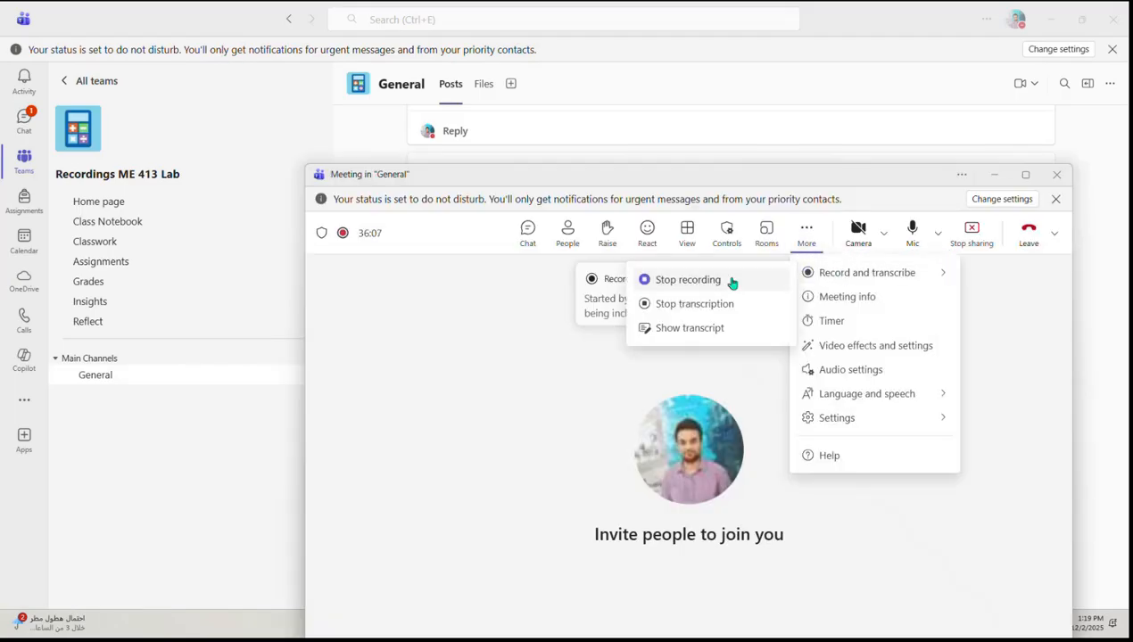